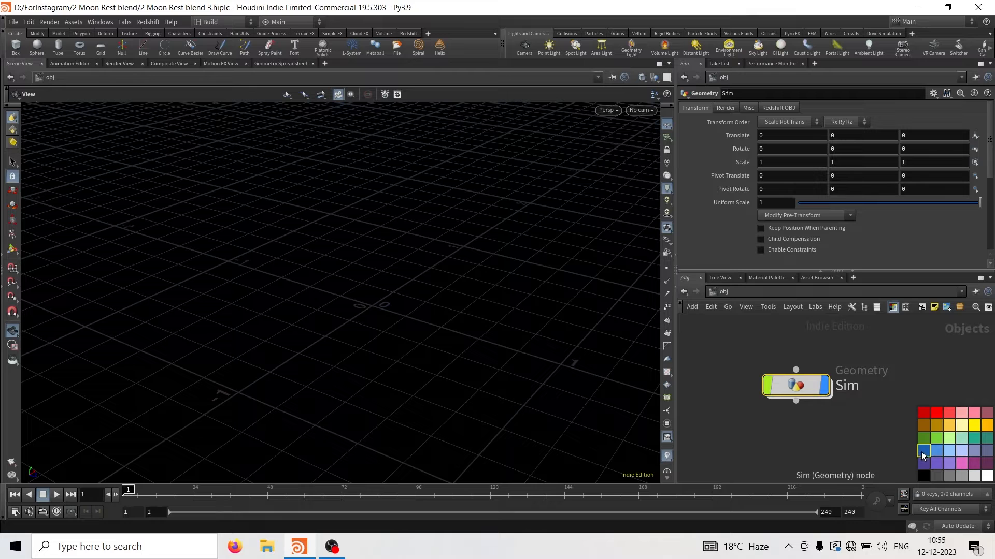
Step: Colour the Sim geometry node dark blue and add a Sphere node inside it
left_click(923, 452)
double_click(810, 386)
key("Tab")
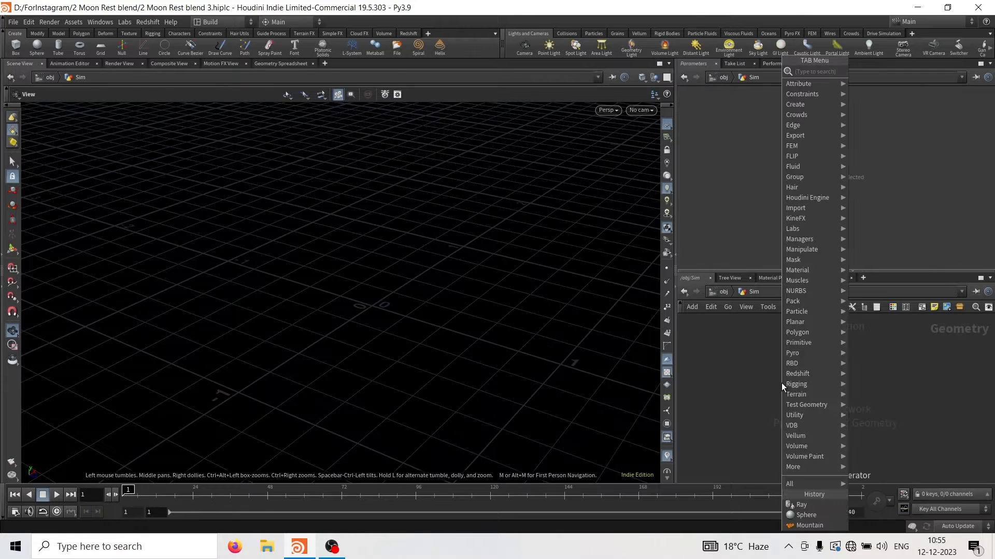
type("sphere")
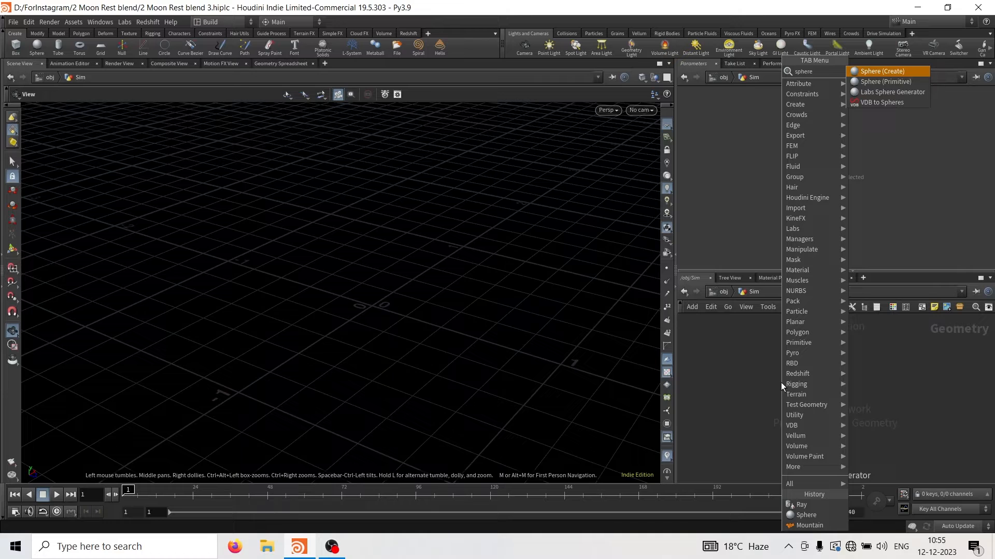
key("Return")
left_click(802, 405)
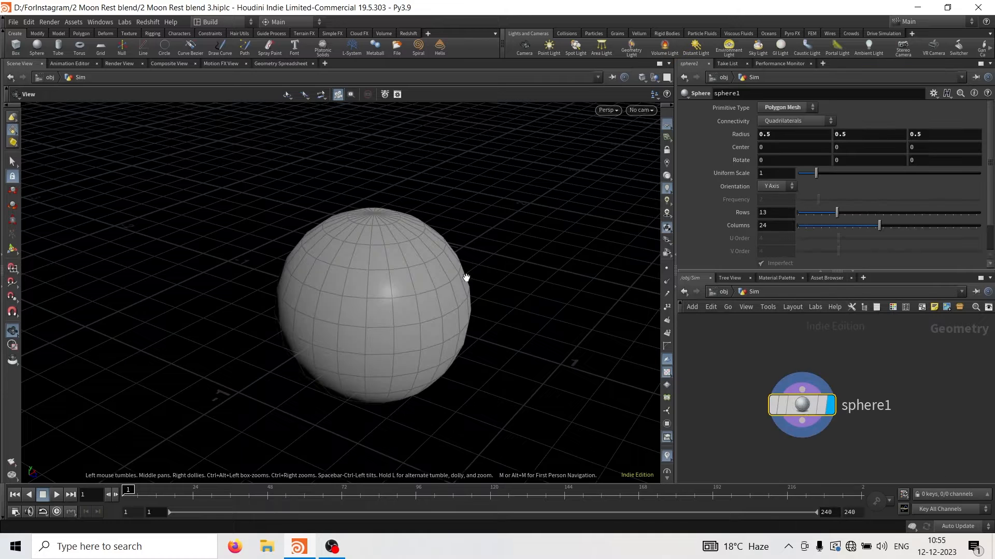
Step: Set the sphere's primitive type to Polygon and its frequency to 25
left_click(785, 107)
left_click(784, 126)
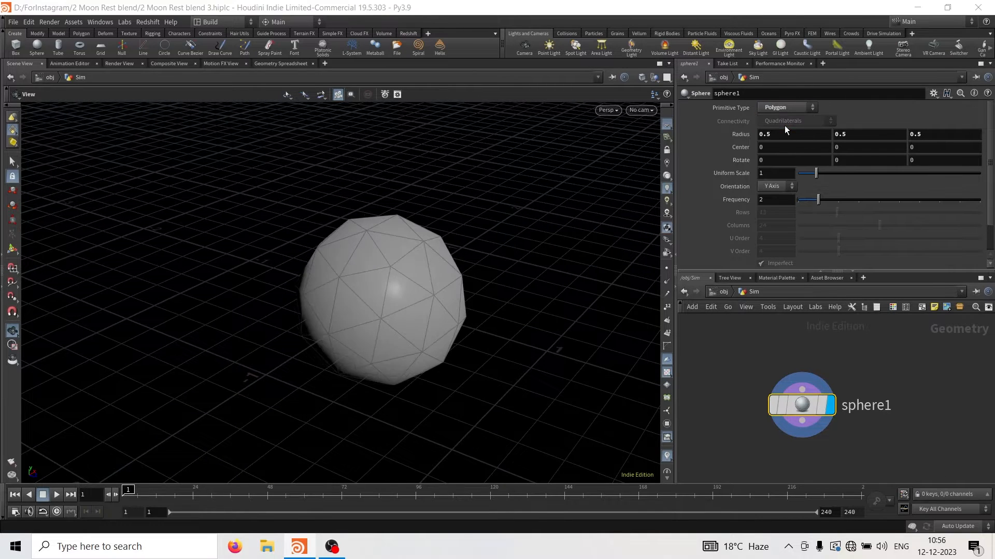
left_click(793, 200)
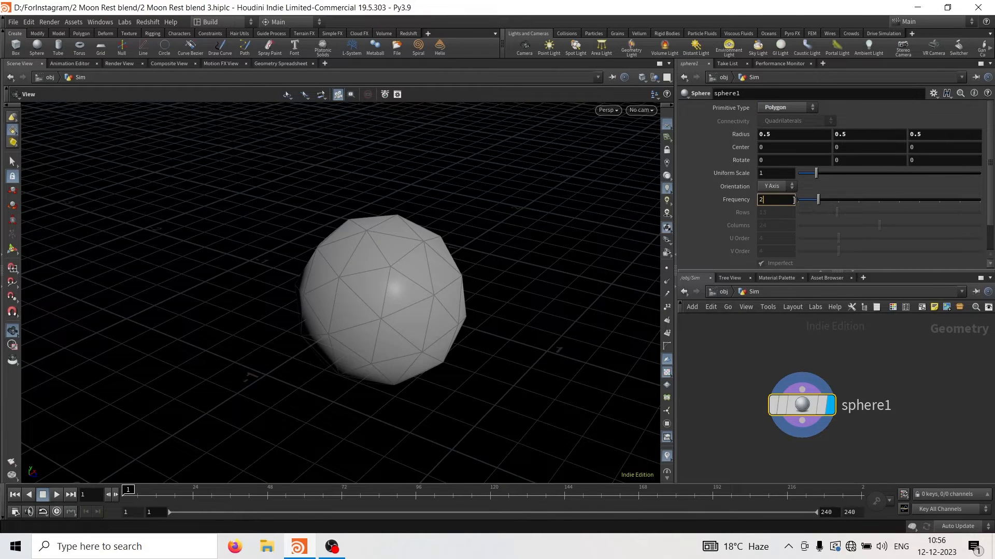
left_click(894, 359)
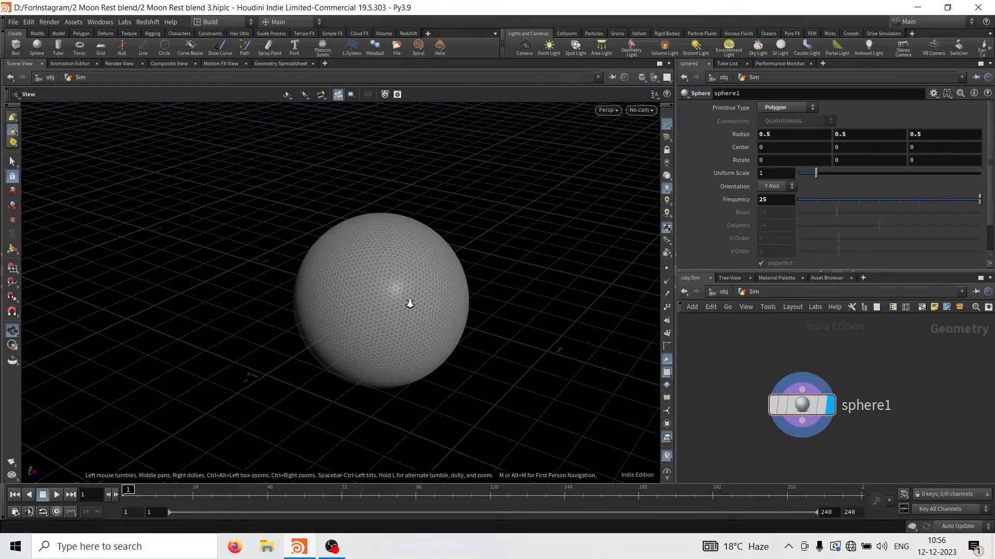
Step: Add a Mountain node fed by the sphere's output and display its result
right_click_drag(409, 302, 549, 204)
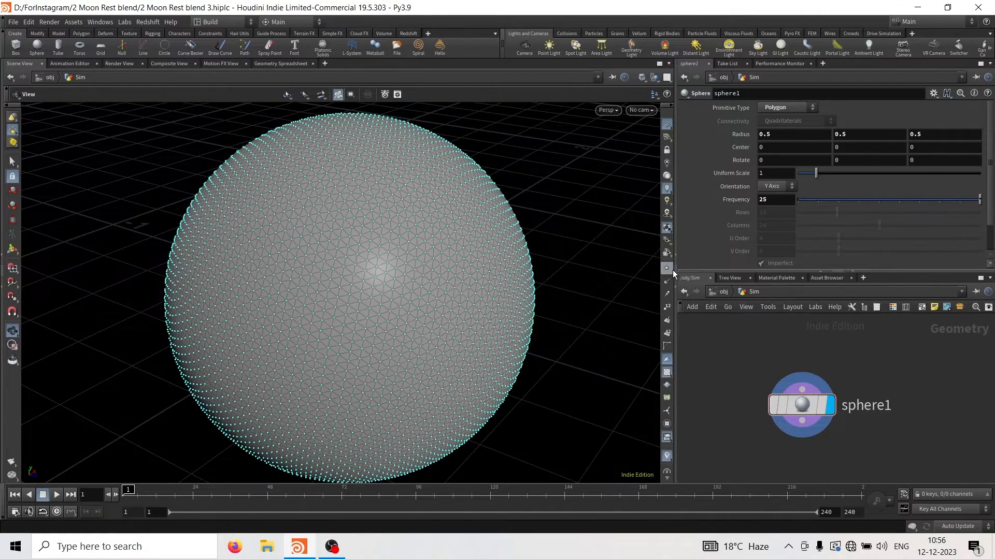
right_click_drag(457, 254, 335, 324)
left_click_drag(335, 324, 388, 289)
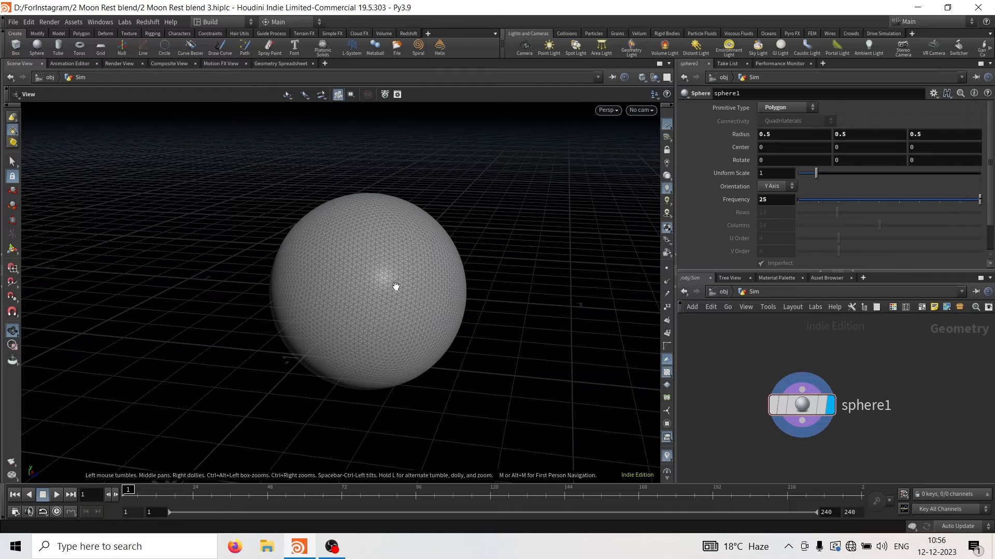
left_click_drag(785, 402, 822, 427)
type("mount")
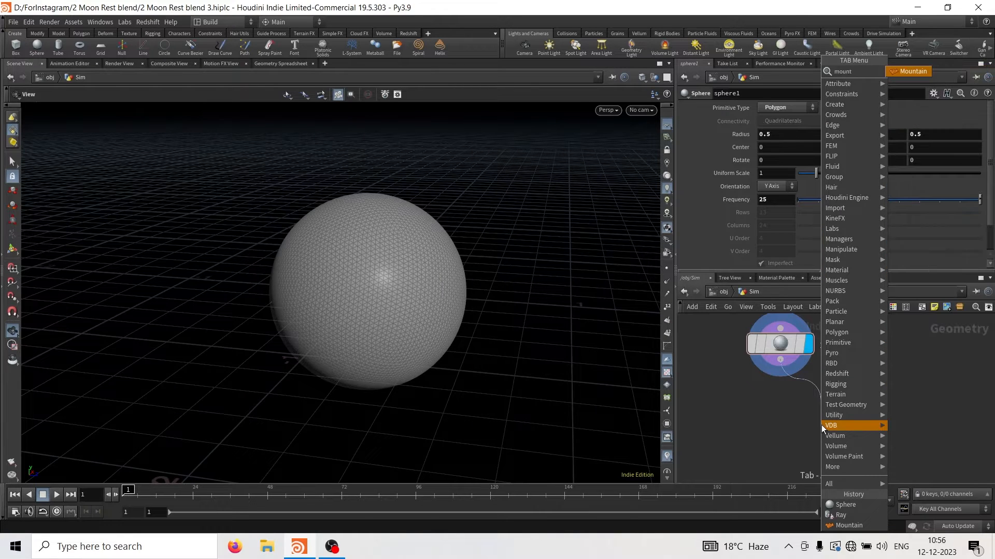
key("Return")
left_click(821, 426)
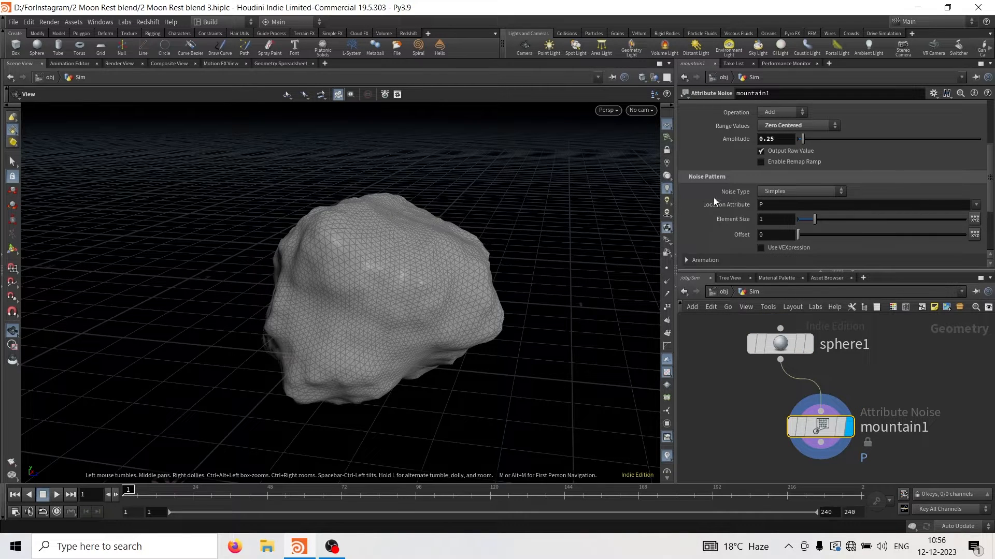
Step: Set the mountain's noise type to Worley Cellular F1 and its element size to 1.08
left_click(771, 192)
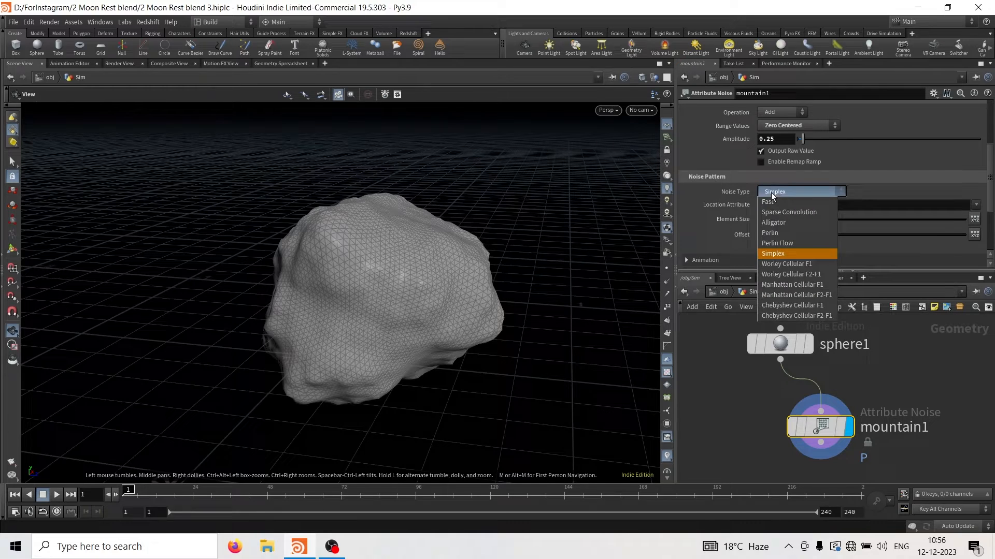
left_click(778, 262)
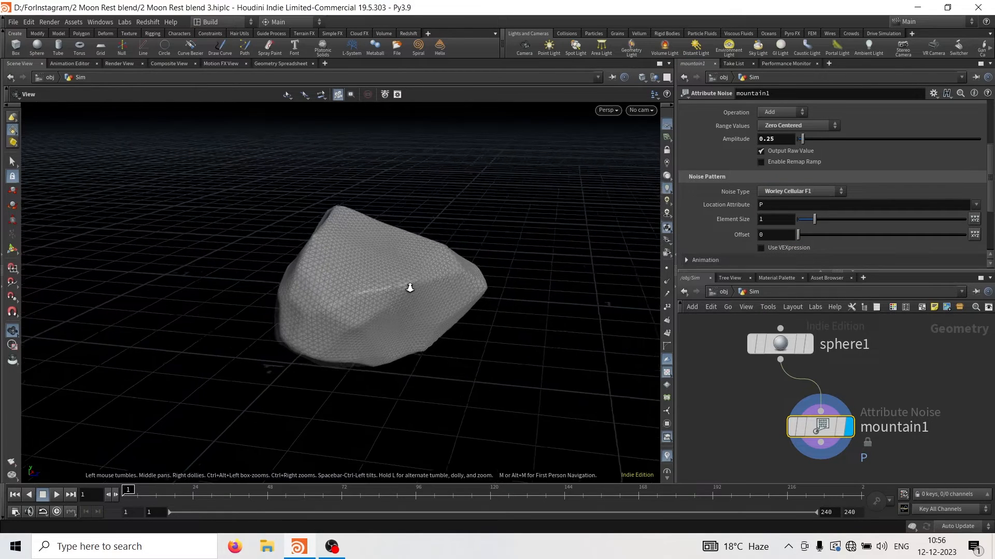
left_click_drag(410, 288, 359, 297)
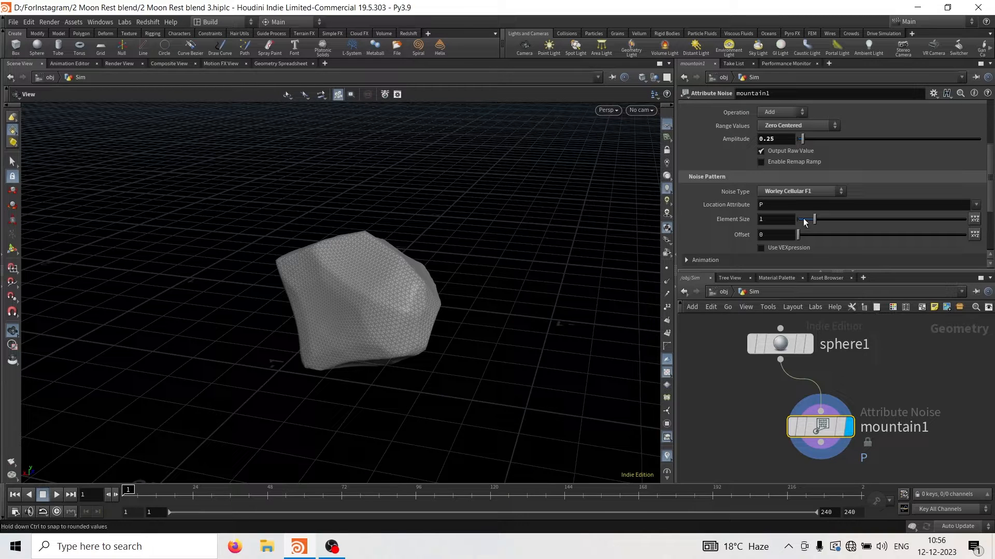
left_click(781, 220)
middle_click_drag(780, 220, 740, 238)
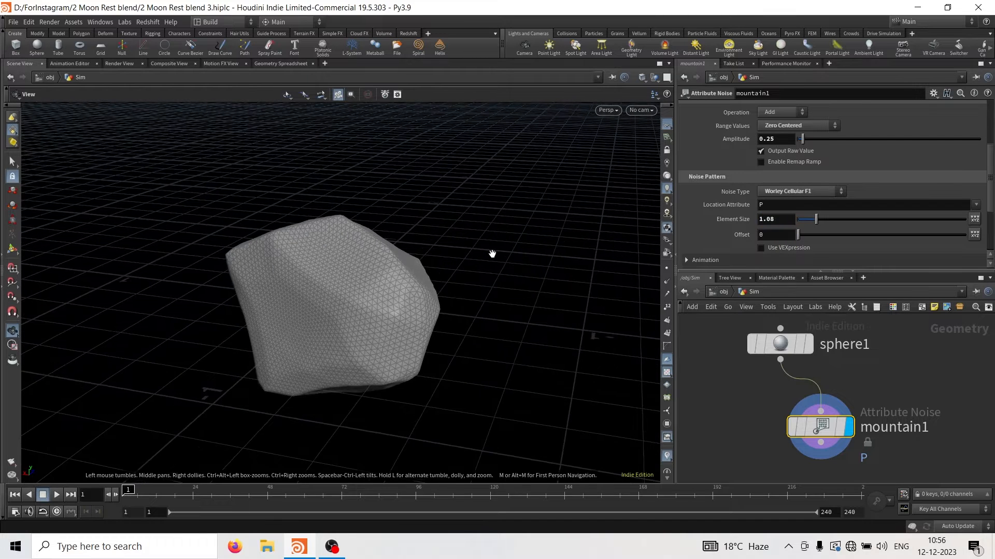
Step: Duplicate the Mountain node and chain the copy below the original
middle_click_drag(917, 408, 908, 371)
left_click_drag(352, 360, 410, 340)
scroll(900, 436, "down", 2)
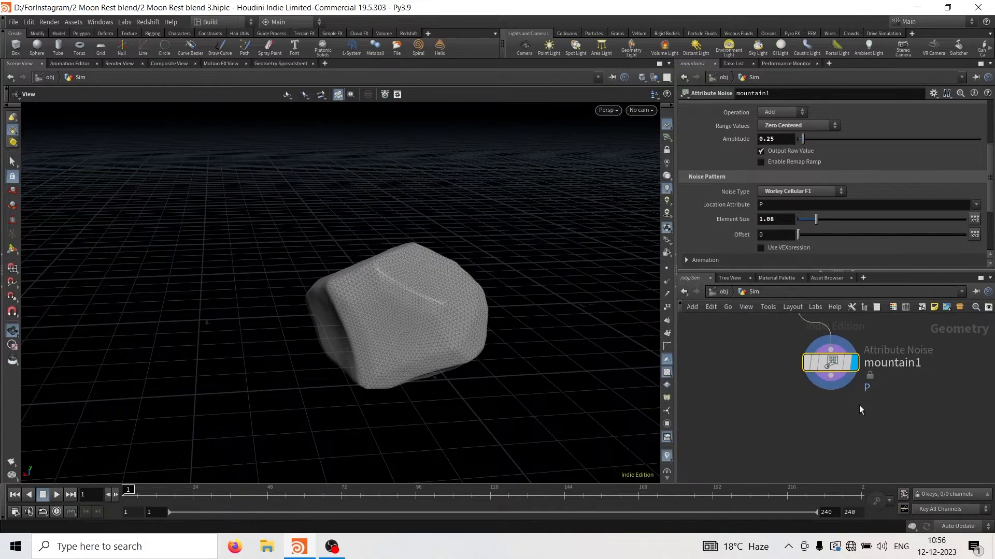
left_click_drag(832, 363, 815, 440, "alt")
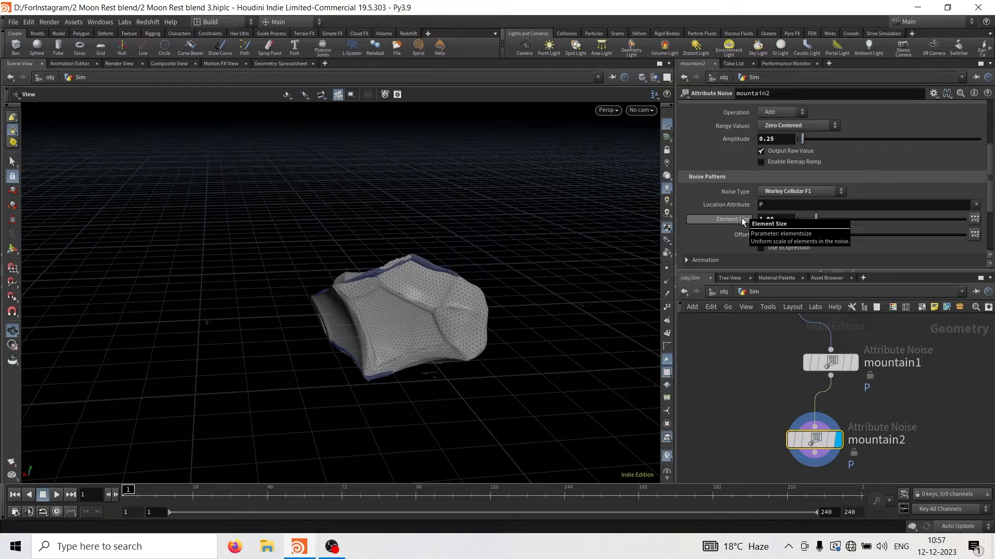
Step: Set the second Mountain node's element size to 0.16 and its amplitude to 0.005
left_click_drag(435, 322, 520, 228)
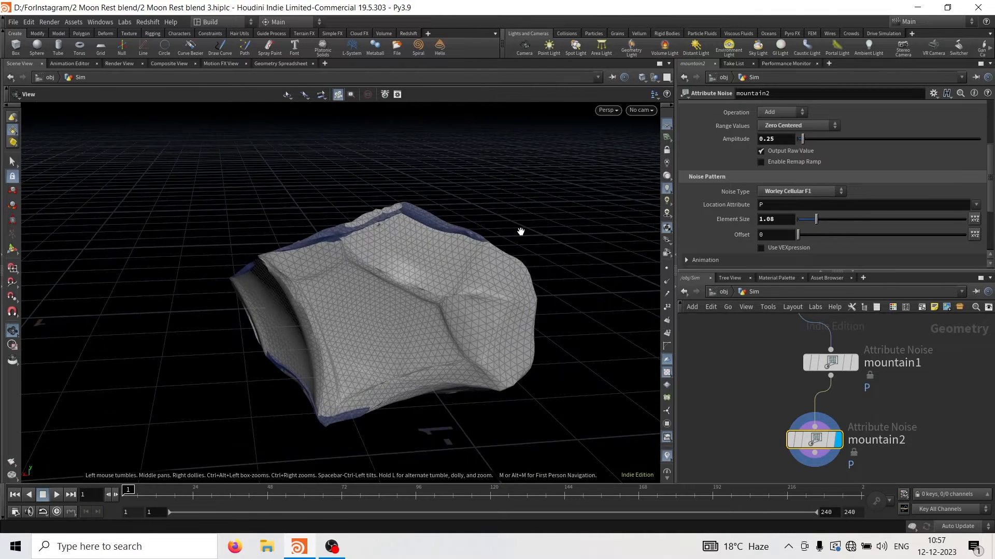
middle_click_drag(790, 217, 374, 272)
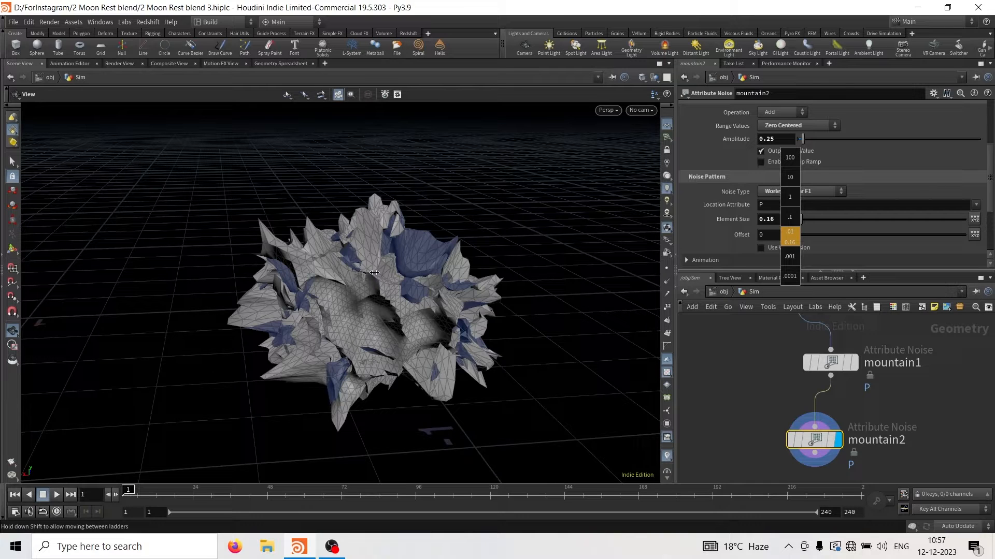
middle_click_drag(374, 272, 374, 272)
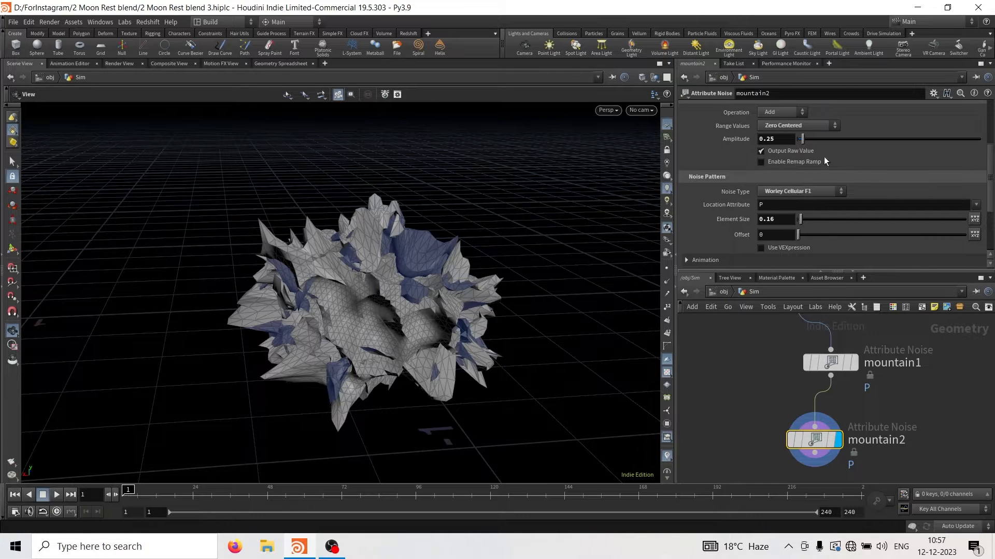
left_click(793, 138)
type("0.")
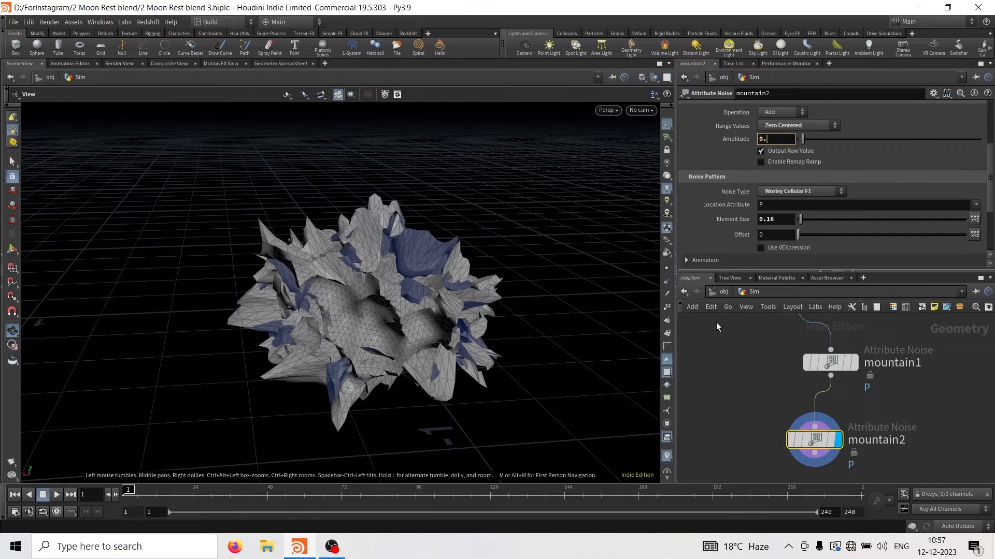
type("005")
key("Return")
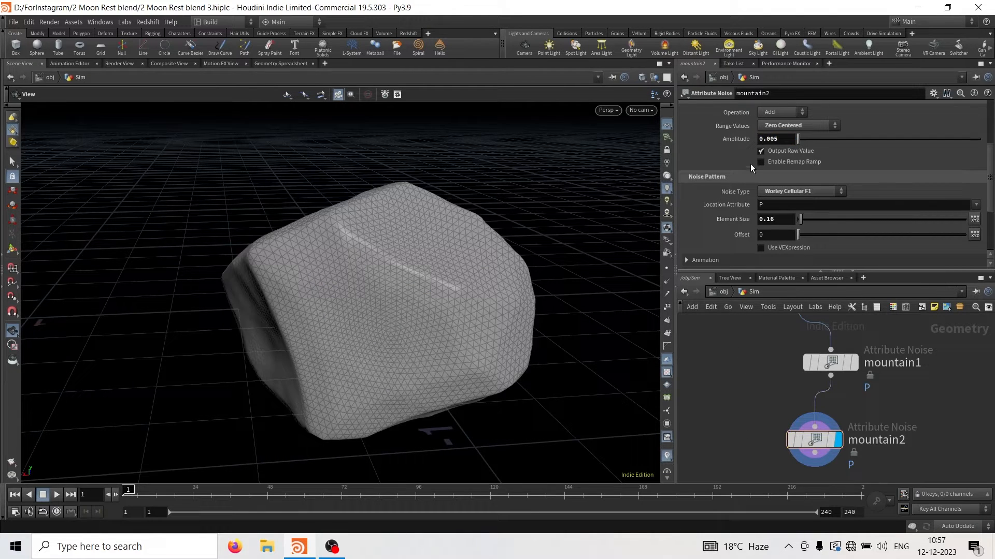
Step: Compare the rock's surface with the first and the second Mountain node displayed, checking it from several angles
left_click_drag(418, 331, 524, 332)
left_click(853, 365)
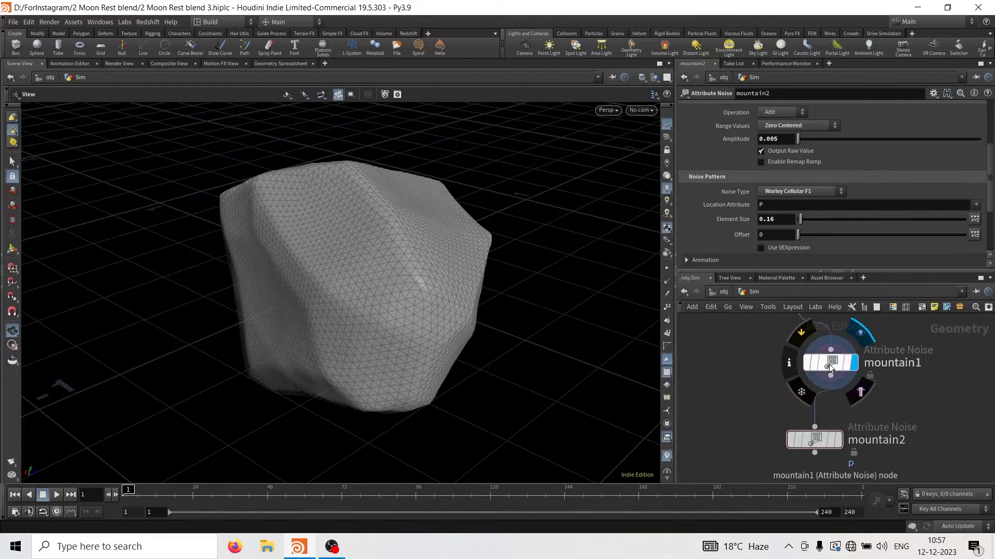
left_click(825, 364)
left_click_drag(385, 291, 362, 300)
middle_click_drag(876, 409, 869, 354)
scroll(867, 359, "up", 1)
left_click(823, 394)
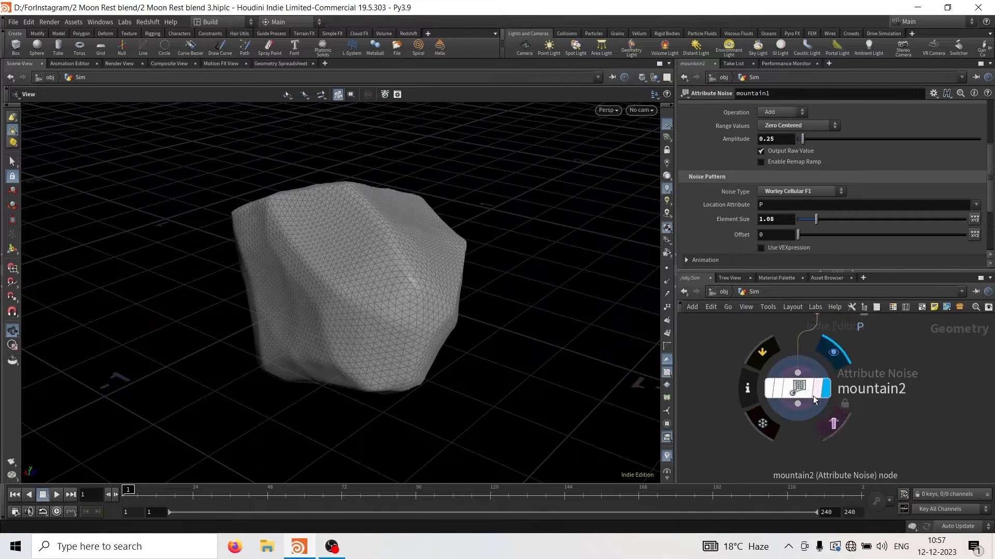
left_click(801, 394)
left_click_drag(306, 325, 334, 325)
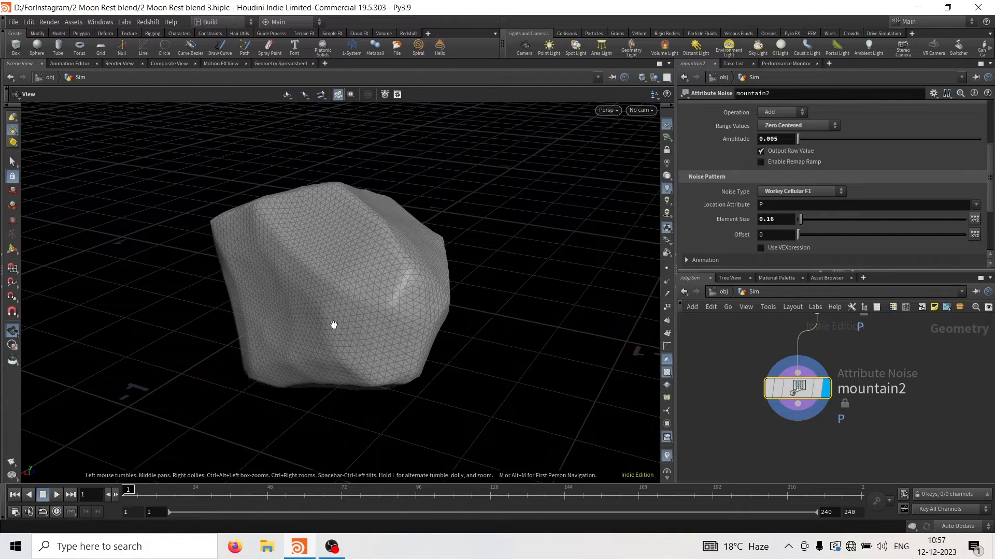
scroll(809, 360, "down", 2)
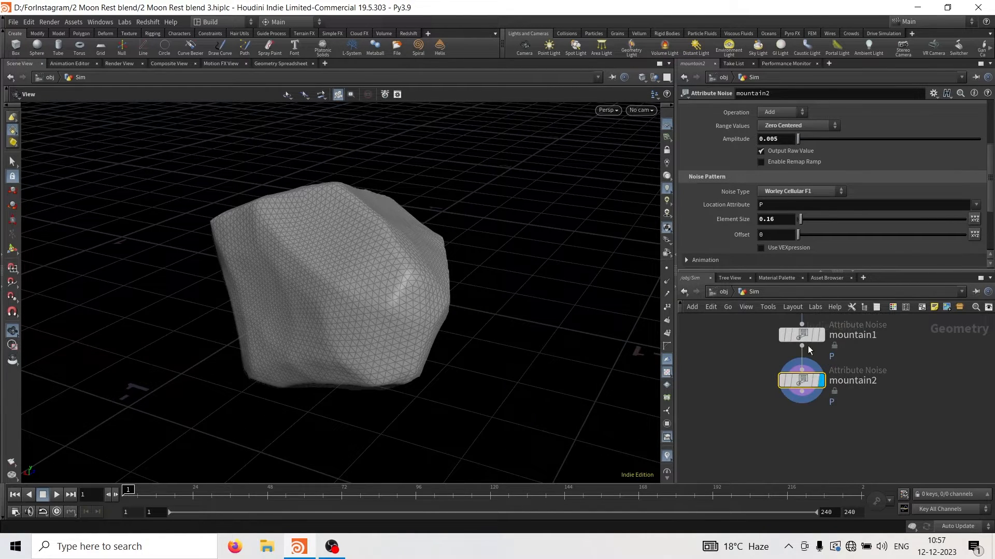
left_click_drag(302, 275, 402, 333)
Step: Add a second, separate Sphere node beside the mountain chain and display it
scroll(909, 396, "down", 2)
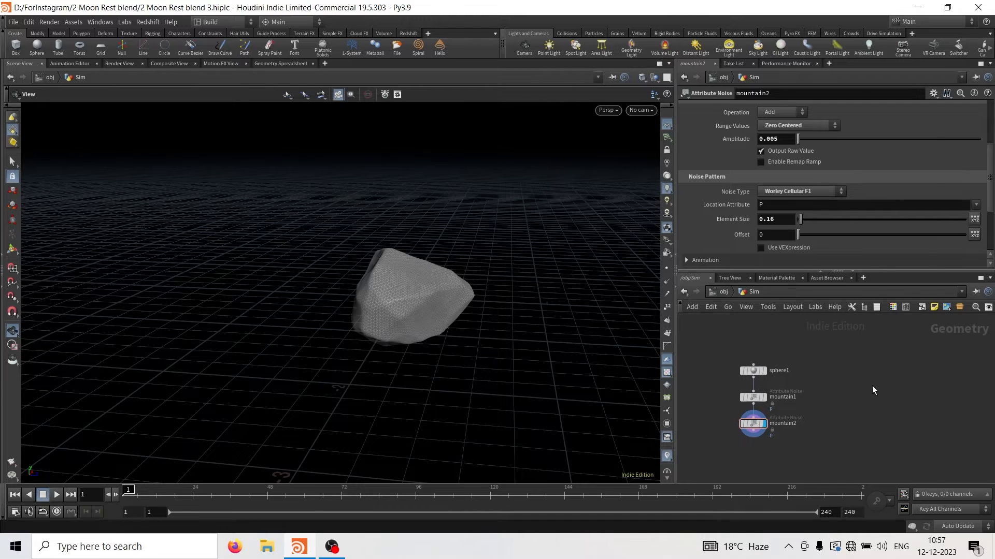
key("Tab")
type("sphere")
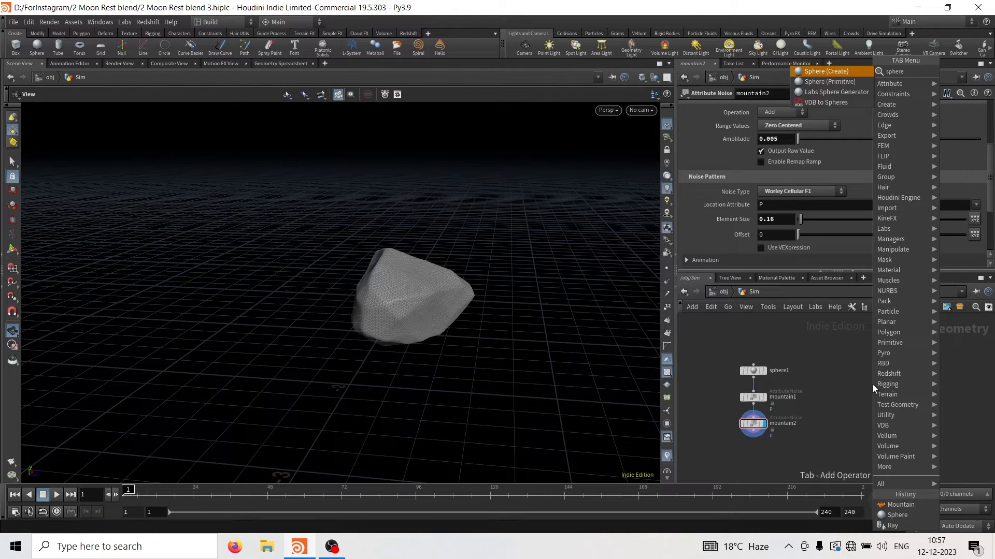
key("Return")
left_click(872, 385)
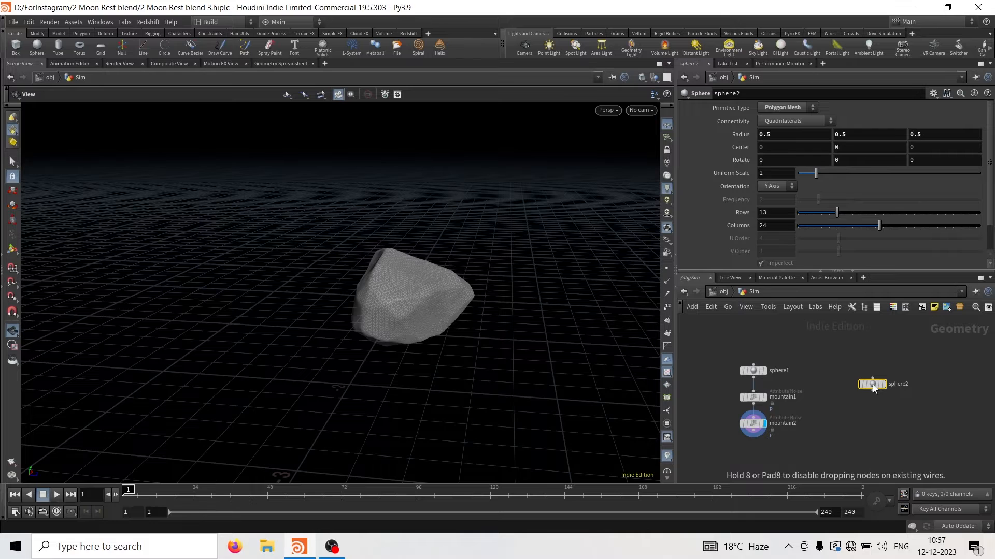
scroll(413, 295, "up", 2)
scroll(876, 390, "up", 2)
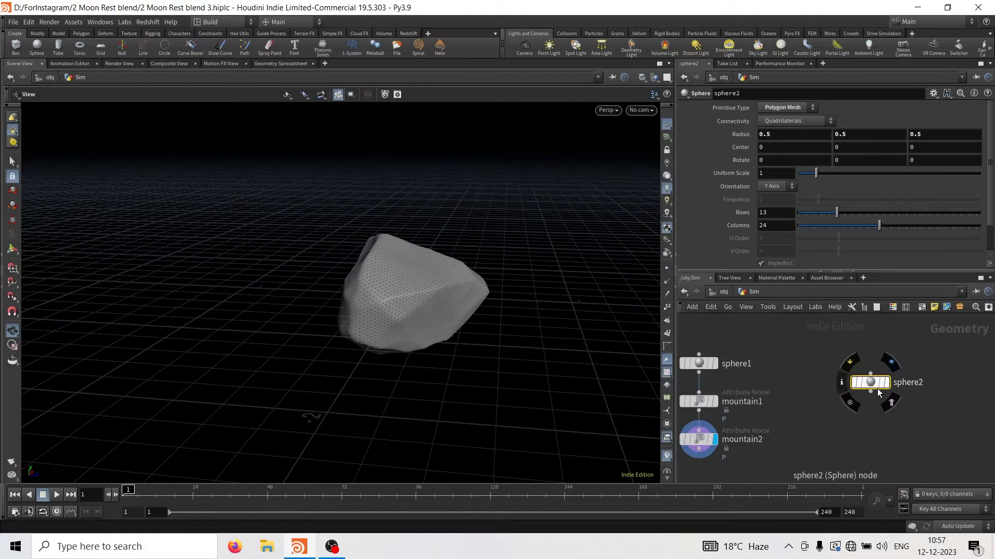
left_click(891, 402)
Step: Set the second sphere's primitive type to Polygon and its frequency to 25
left_click(794, 108)
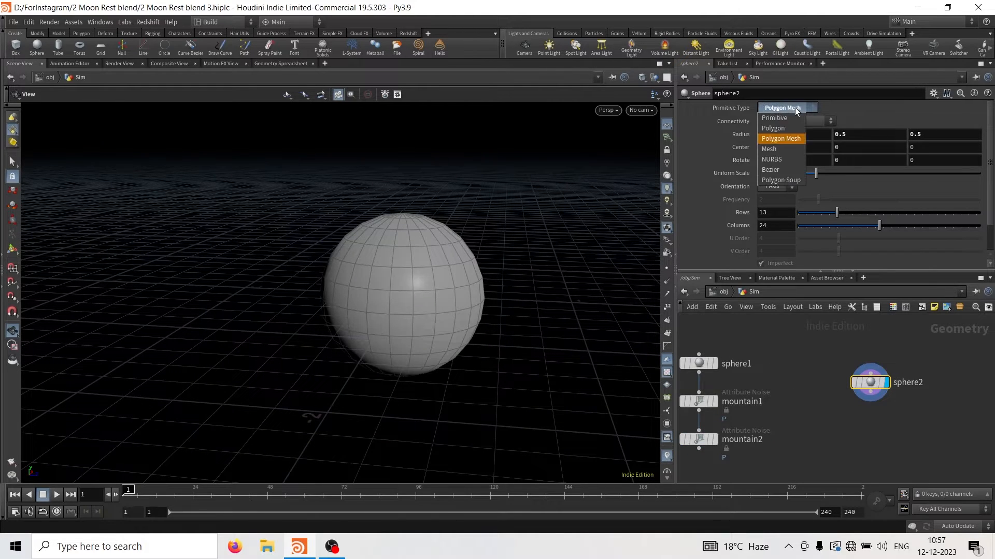
left_click(780, 129)
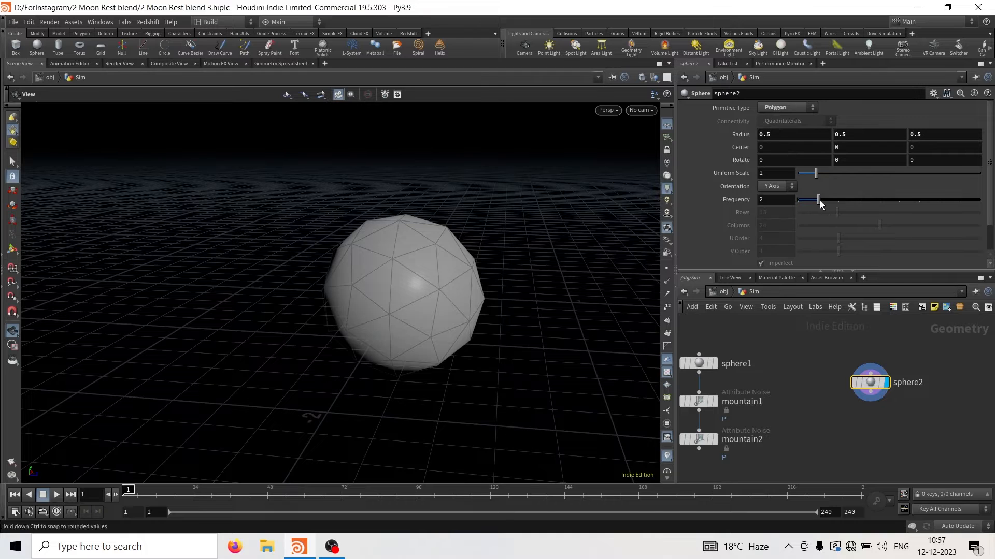
left_click_drag(819, 201, 979, 200)
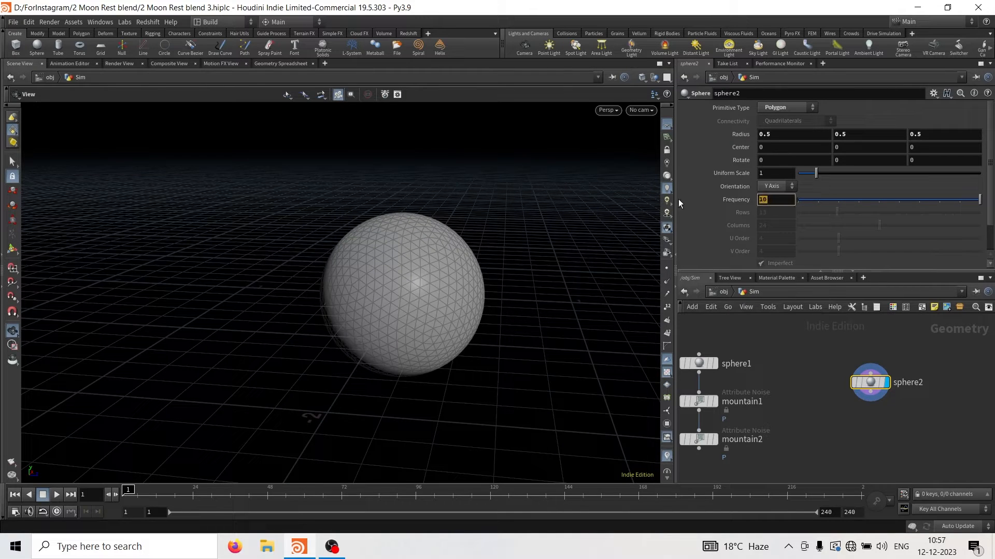
type("25")
left_click(811, 384)
Step: Add a Ray node in the empty space below the mountain chain and the second sphere
scroll(810, 408, "down", 3)
middle_click_drag(809, 416, 821, 355)
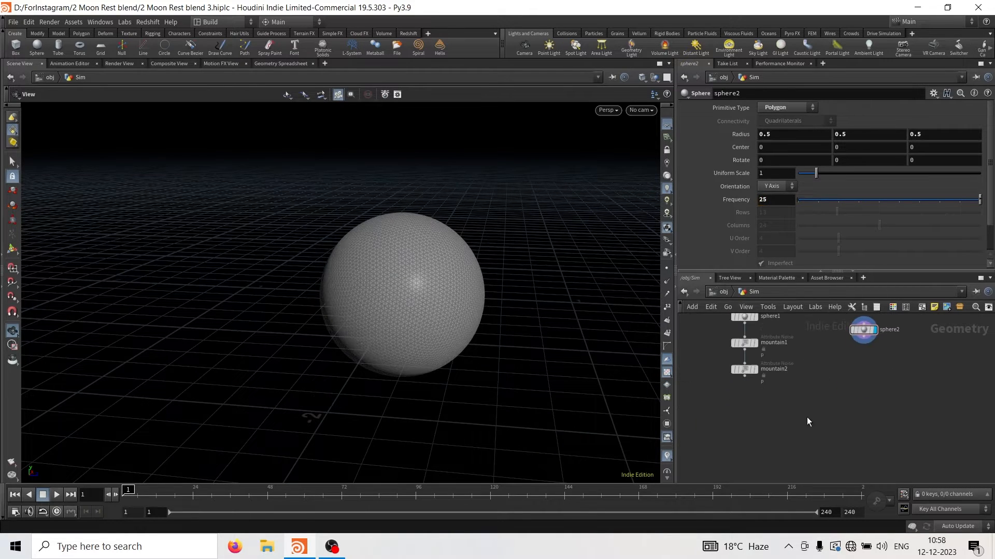
key("Tab")
type("ray")
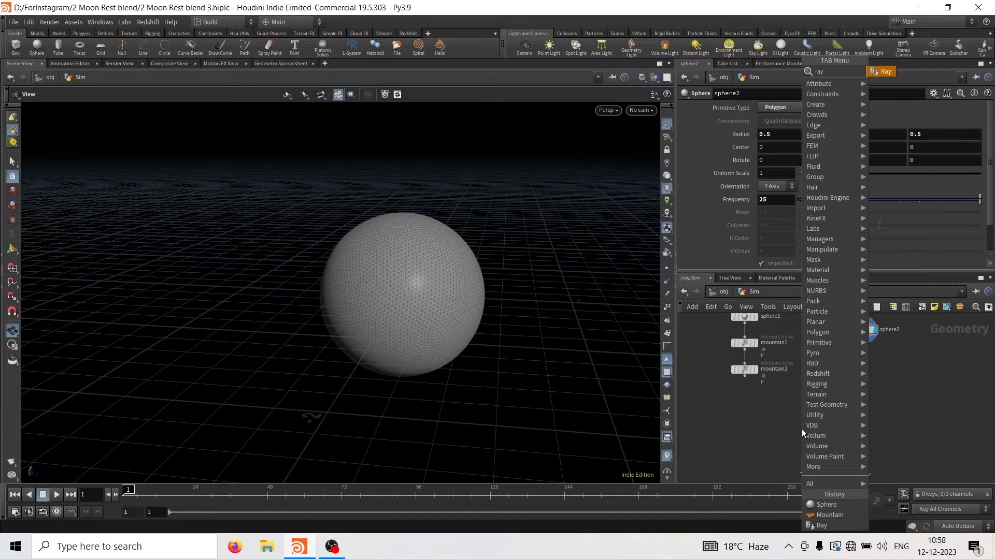
key("Return")
left_click(825, 430)
scroll(826, 430, "up", 2)
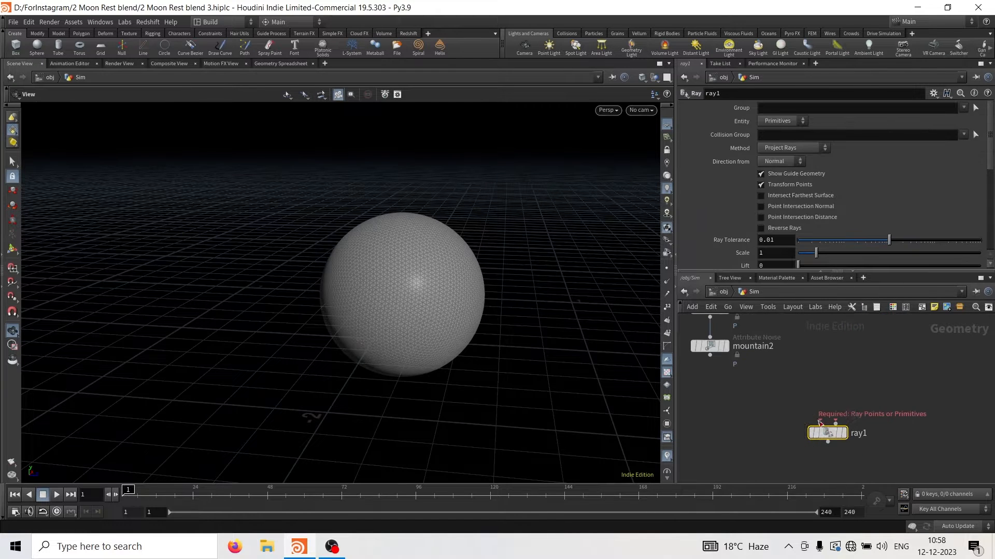
Step: Connect the second sphere to the Ray node's first input and the second Mountain node to its second input, then display the Ray node
left_click(819, 422)
scroll(844, 378, "down", 2)
left_click(862, 387)
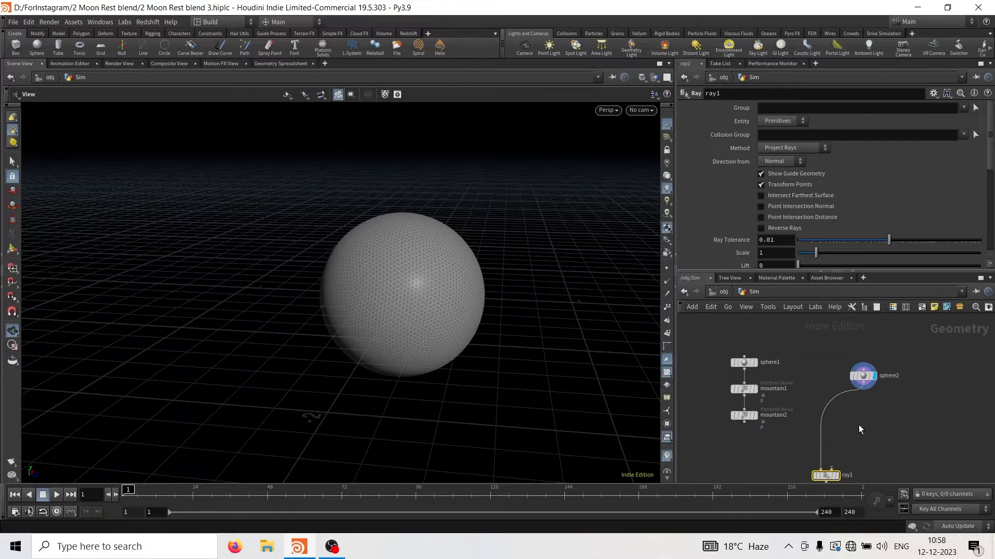
middle_click_drag(859, 426, 865, 395)
left_click(837, 437)
left_click(750, 391)
scroll(824, 437, "up", 2)
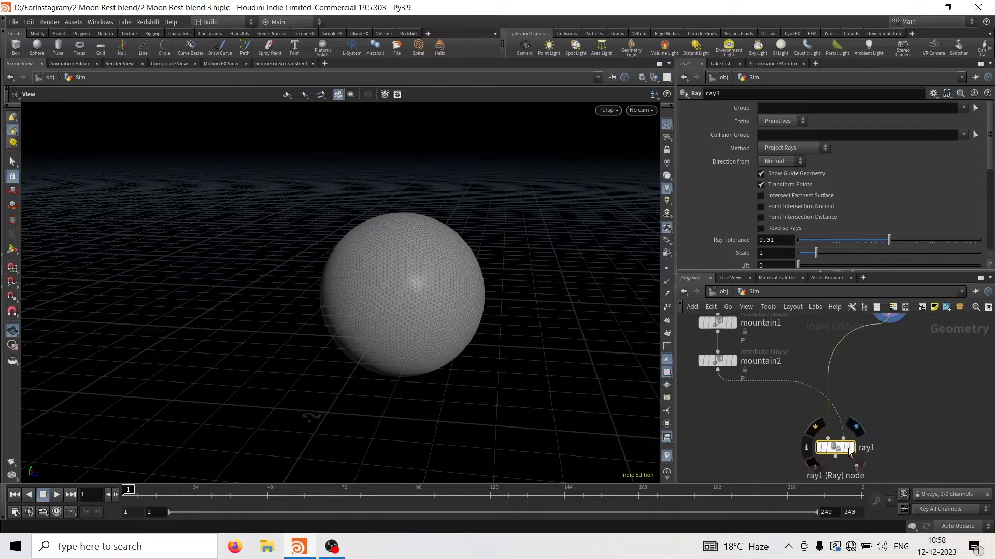
left_click(850, 450)
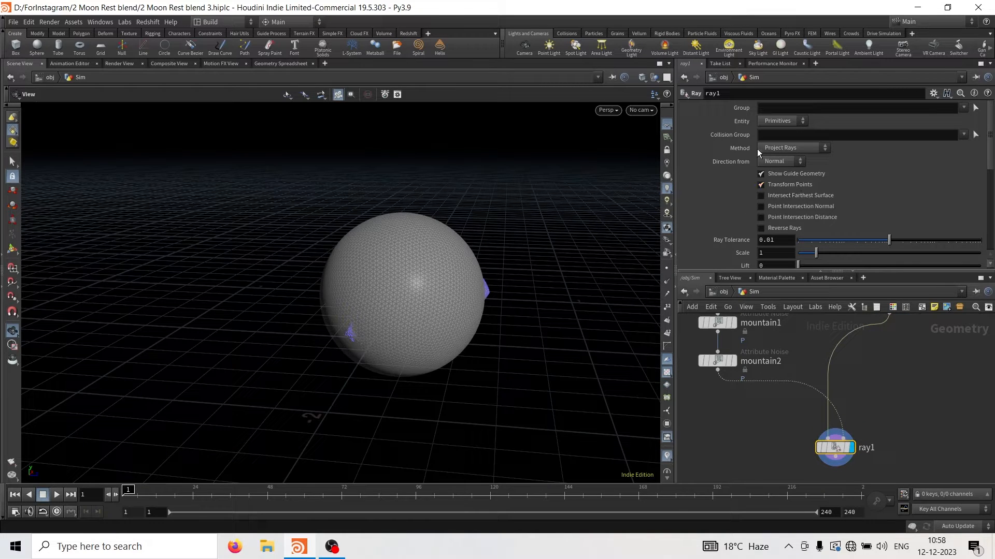
Step: Set the Ray node's method to Minimum Distance and turn off Show Guide Geometry
left_click(781, 148)
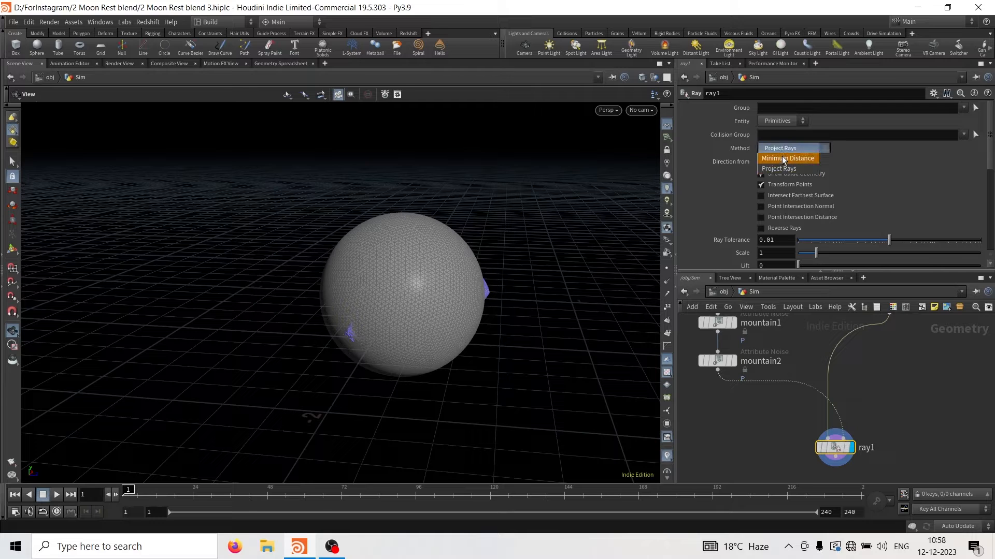
left_click(782, 157)
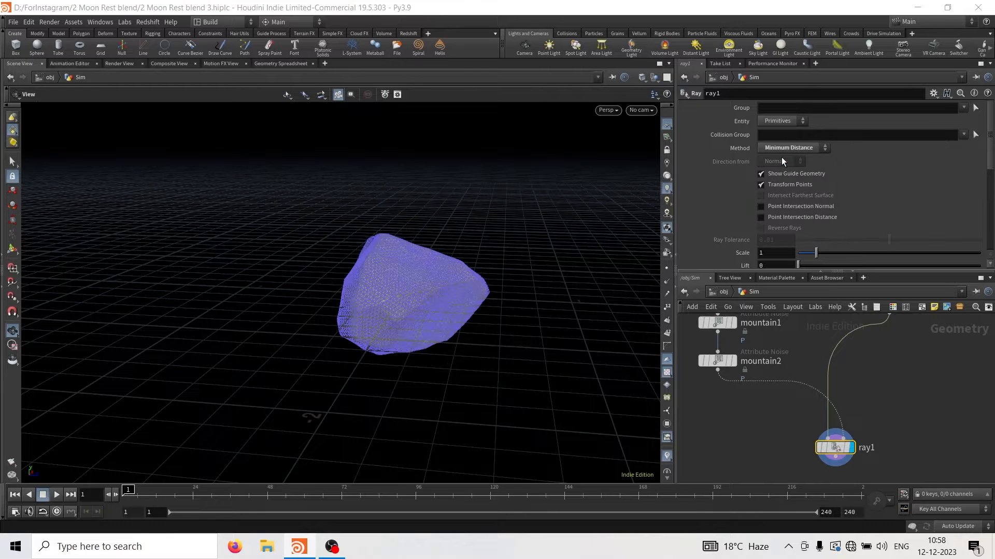
left_click(759, 174)
scroll(390, 302, "up", 5)
left_click_drag(390, 302, 479, 249)
Step: Compare the second Mountain node, the second sphere and the Ray node by displaying each in turn, finishing on the Ray node
scroll(481, 250, "down", 3)
scroll(877, 377, "down", 2)
middle_click_drag(879, 378, 850, 405)
scroll(852, 379, "up", 1)
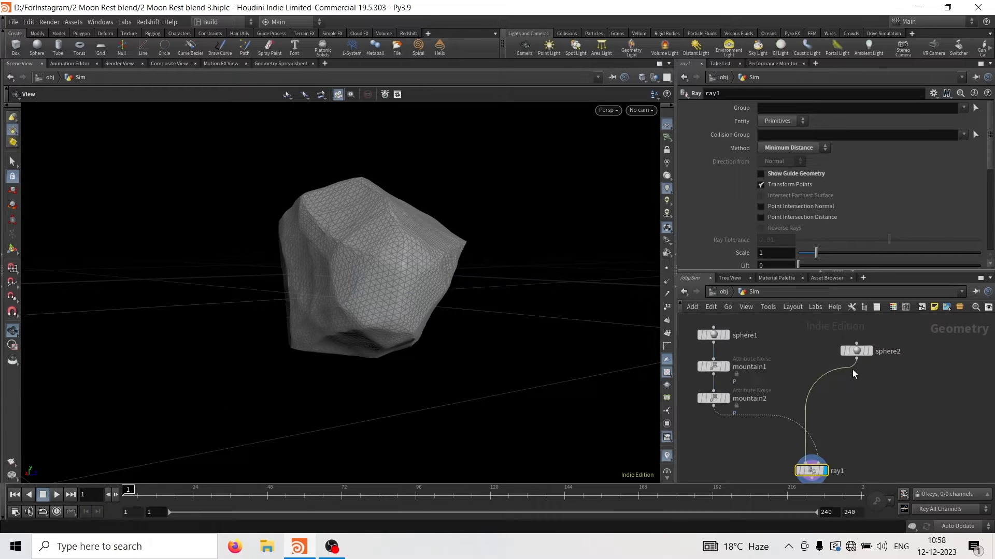
left_click(855, 350)
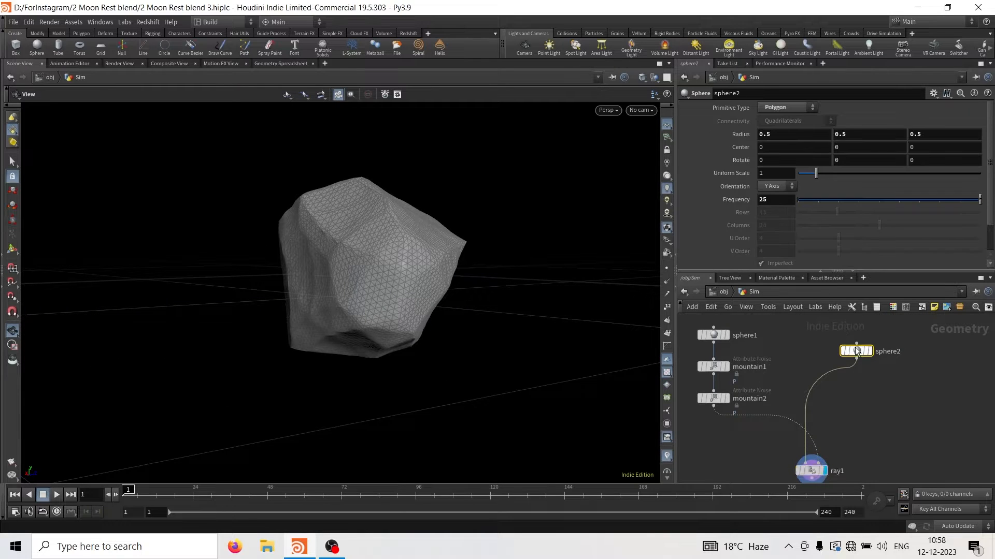
left_click(712, 398)
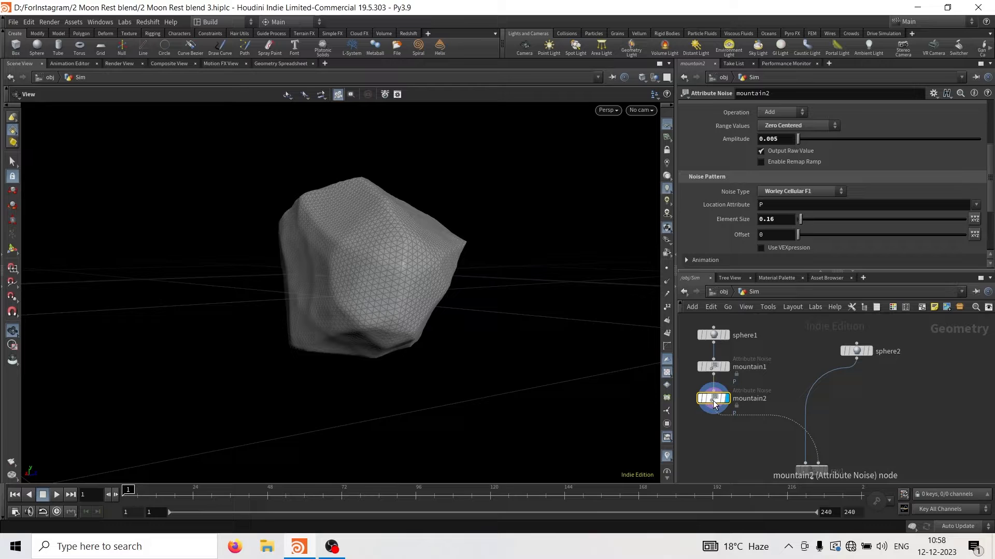
left_click(869, 352)
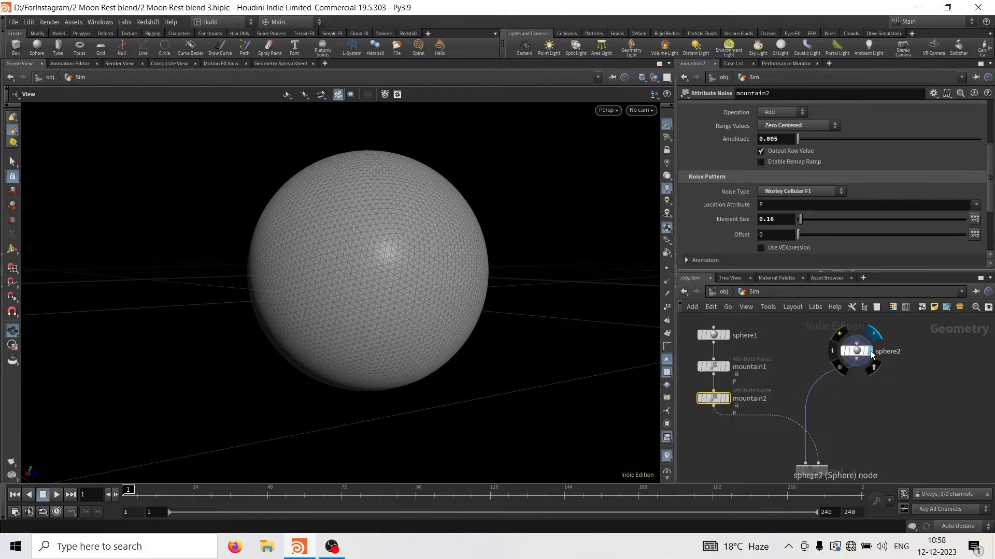
left_click(727, 399)
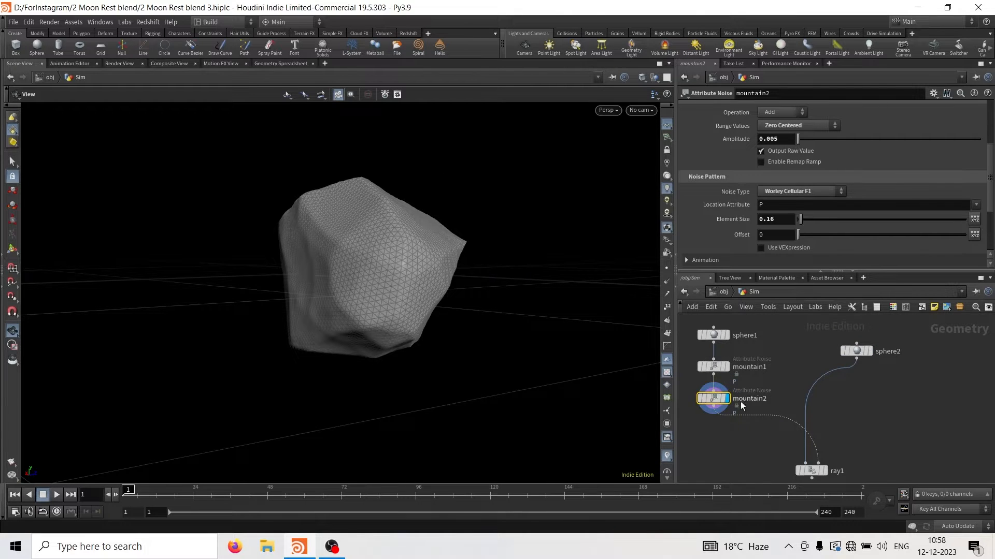
middle_click_drag(831, 420, 853, 413)
scroll(824, 362, "up", 1)
left_click(818, 415)
left_click(803, 418)
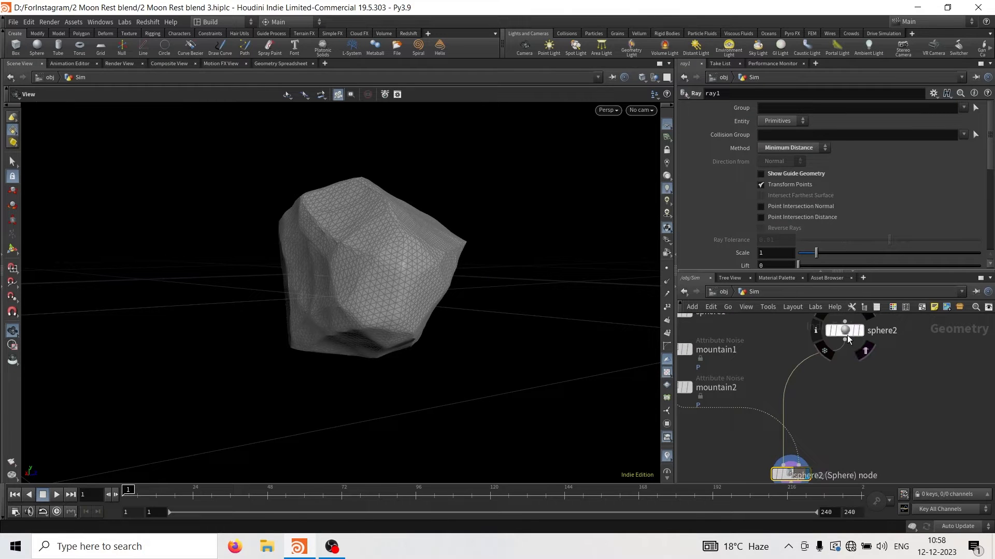
Step: Examine the ray-projected rock from different angles and review the node connections that feed it
left_click_drag(422, 326, 394, 332)
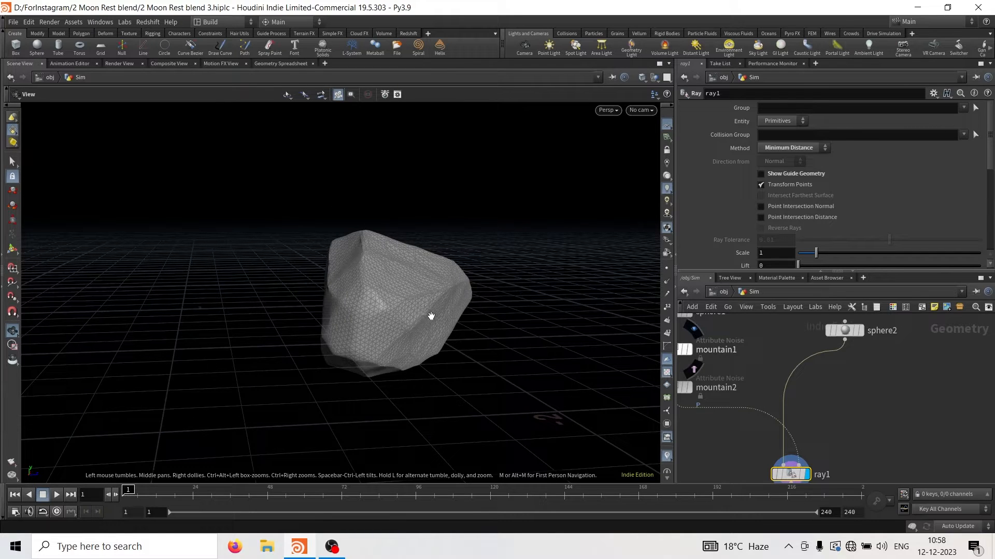
middle_click_drag(690, 393, 760, 381)
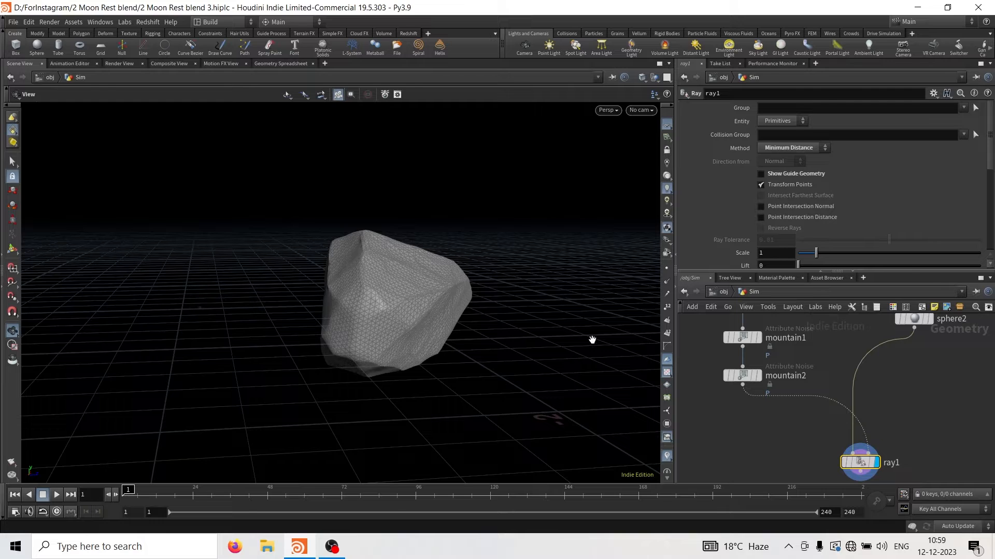
scroll(903, 432, "down", 1)
middle_click_drag(876, 468, 850, 435)
scroll(849, 435, "up", 2)
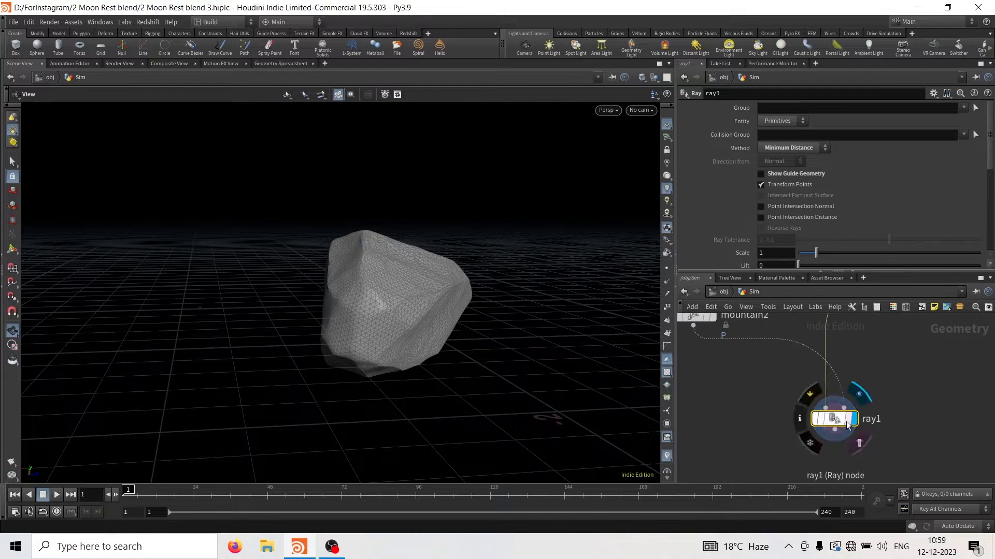
scroll(900, 358, "down", 2)
middle_click_drag(900, 359, 849, 437)
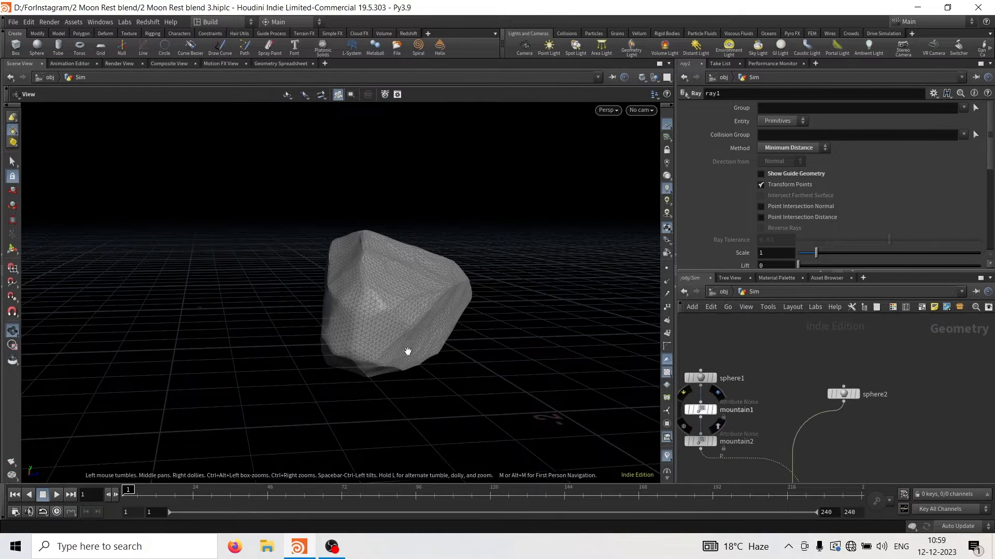
left_click_drag(397, 313, 373, 297)
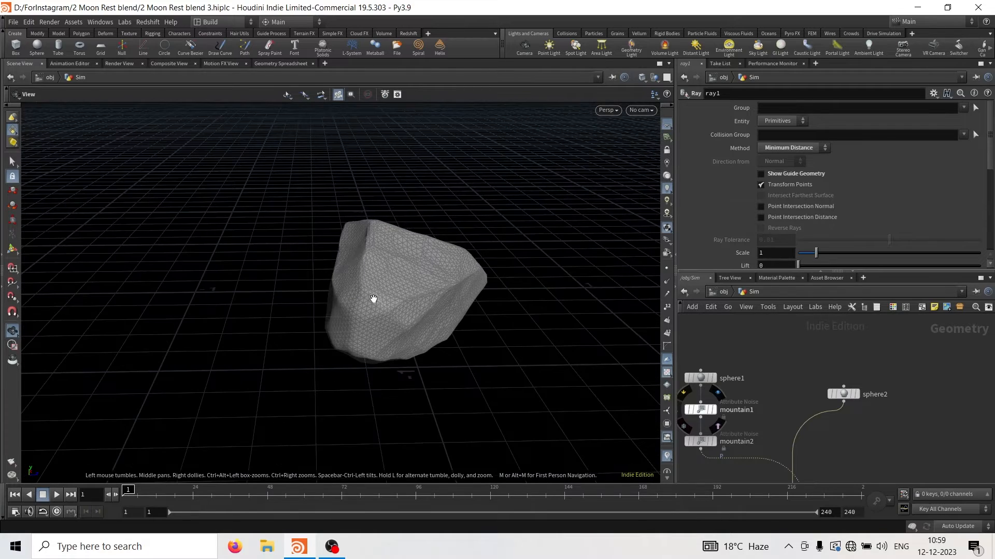
middle_click_drag(849, 455, 884, 411)
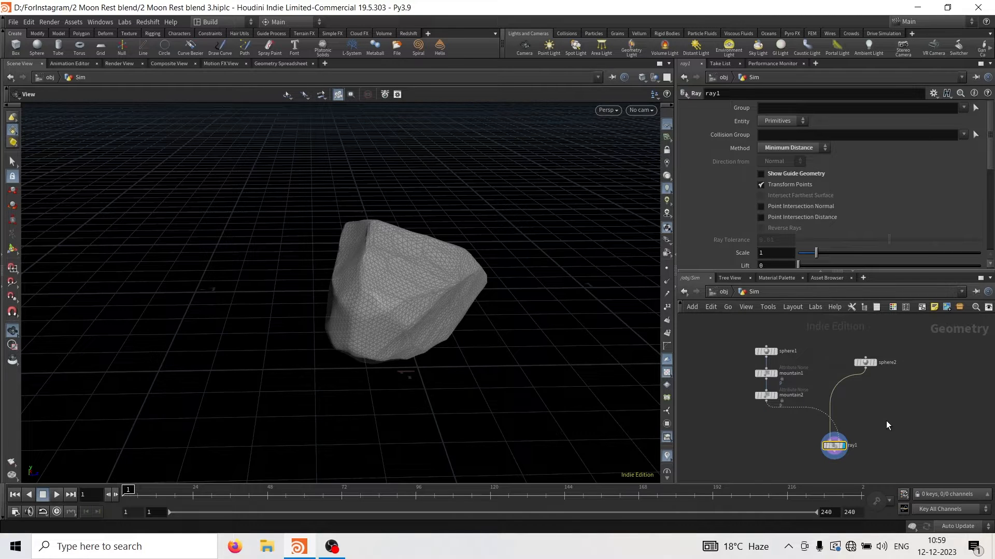
middle_click_drag(885, 420, 823, 438)
left_click(794, 438)
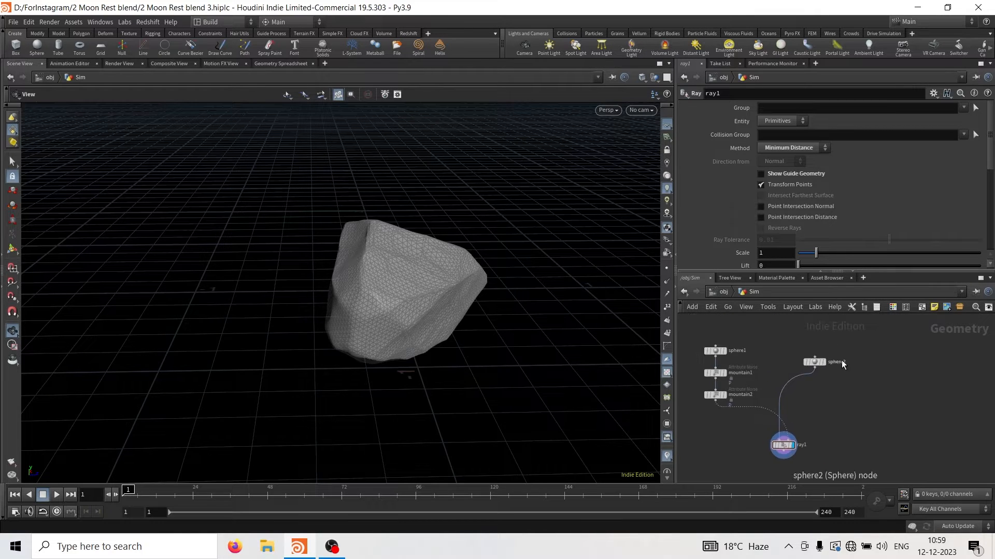
scroll(794, 414, "up", 4)
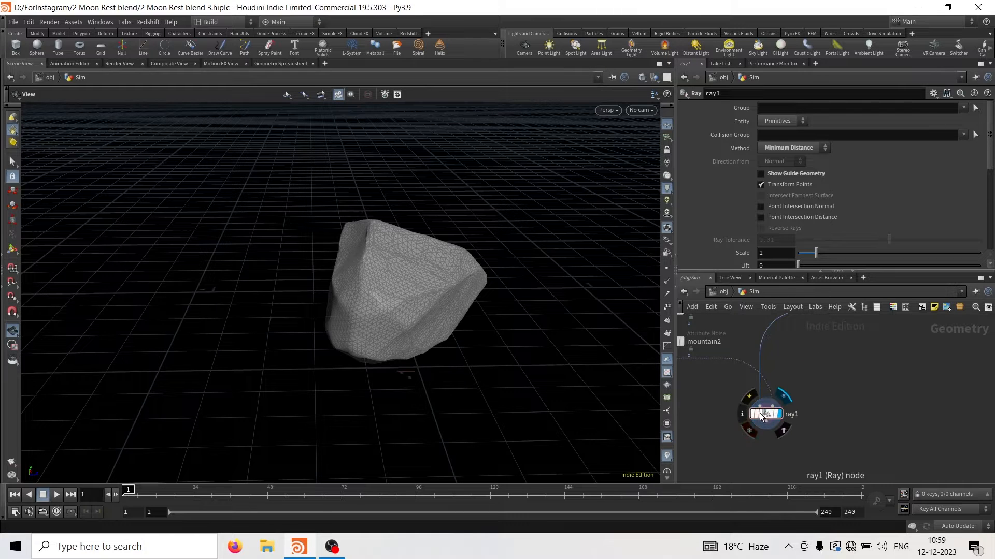
scroll(835, 399, "down", 2)
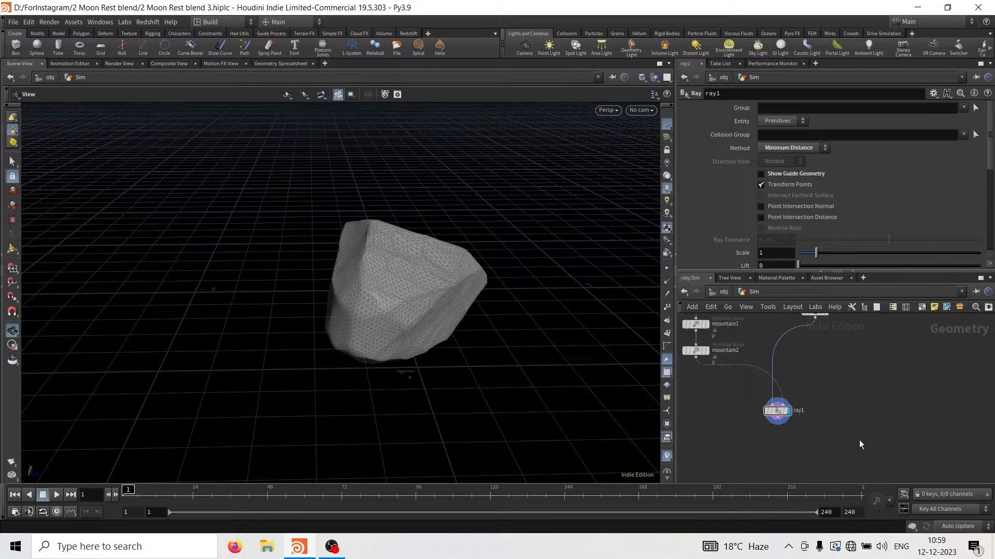
Step: Add a Blend Shapes node in the empty space below the Ray node
middle_click_drag(859, 441, 803, 415)
key("Tab")
type("blend")
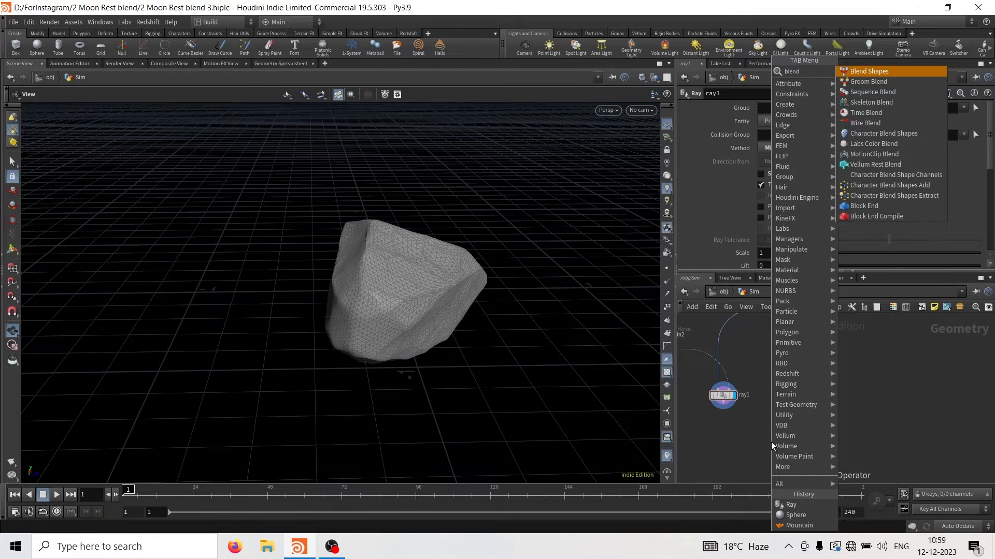
key("Return")
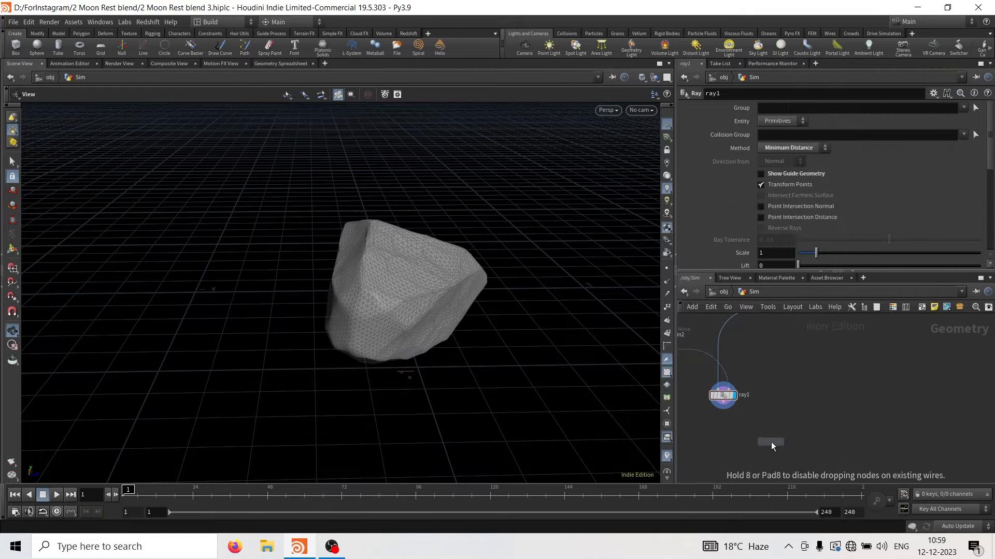
left_click(804, 455)
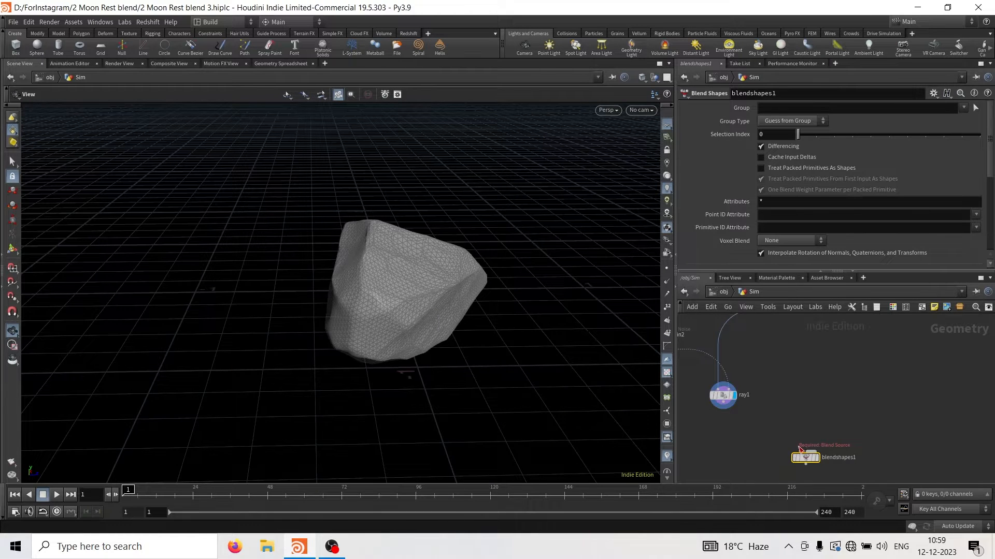
Step: Connect the Ray node and the second sphere, in that order, to the Blend Shapes node and display it
left_click_drag(800, 448, 742, 419)
scroll(807, 412, "down", 3)
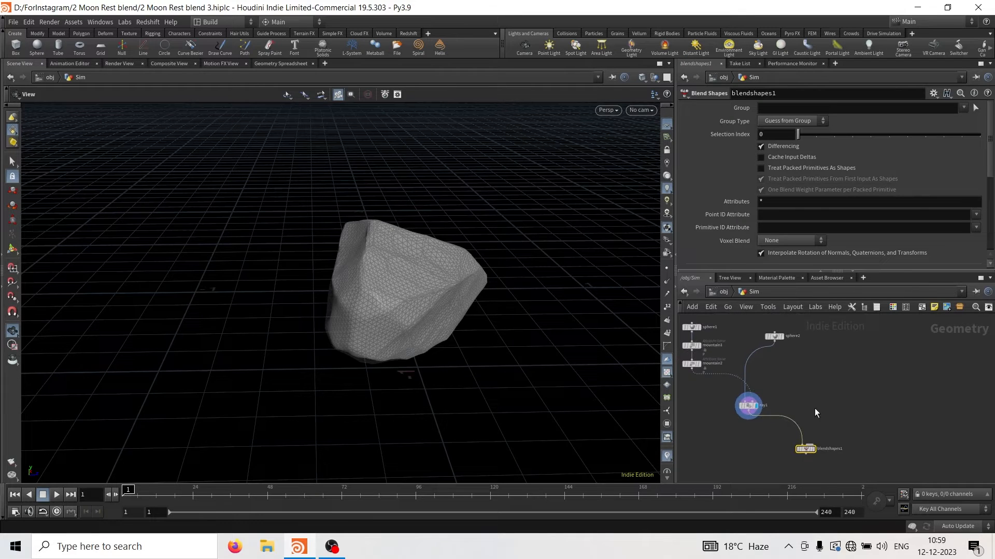
scroll(814, 413, "up", 2)
left_click_drag(766, 328, 826, 386)
scroll(826, 386, "up", 2)
left_click(812, 413)
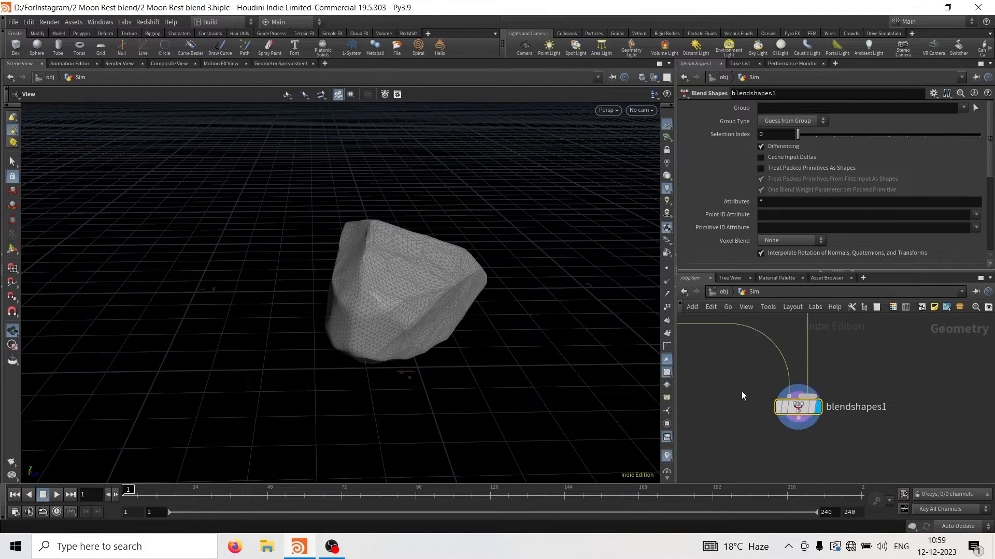
Step: Try different blend1 weights on the Blend Shapes node, ending at 0.111
scroll(742, 395, "down", 3)
middle_click_drag(735, 389, 802, 448)
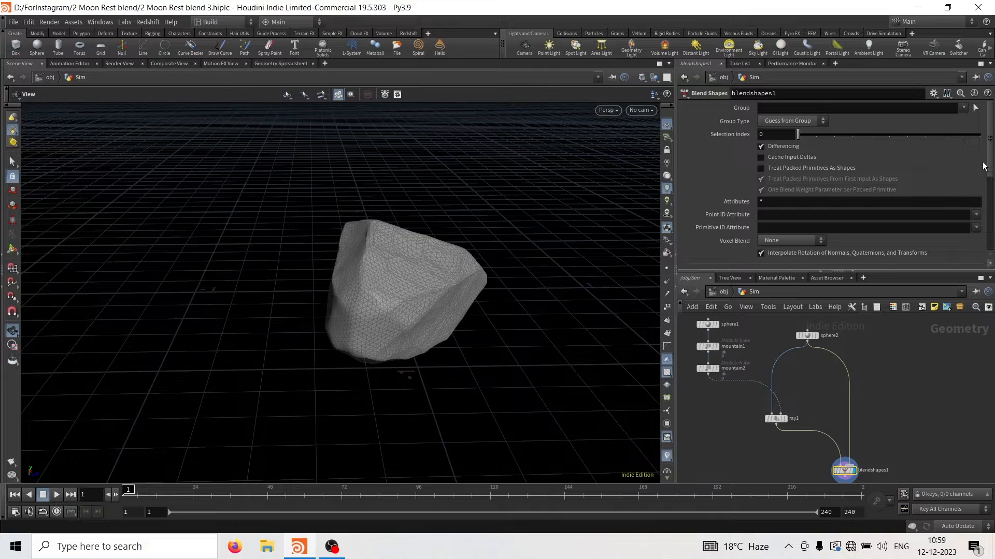
scroll(984, 166, "down", 5)
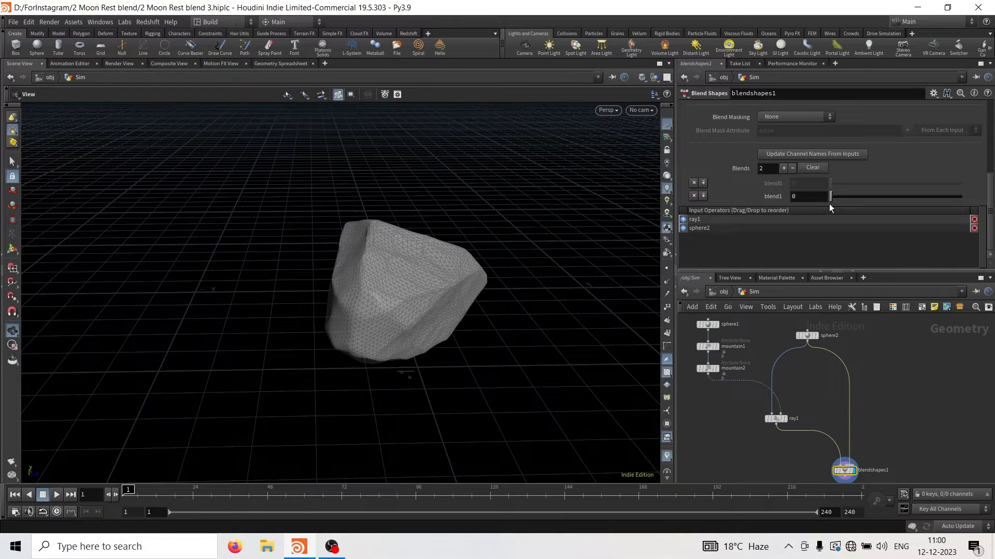
left_click_drag(831, 197, 966, 194)
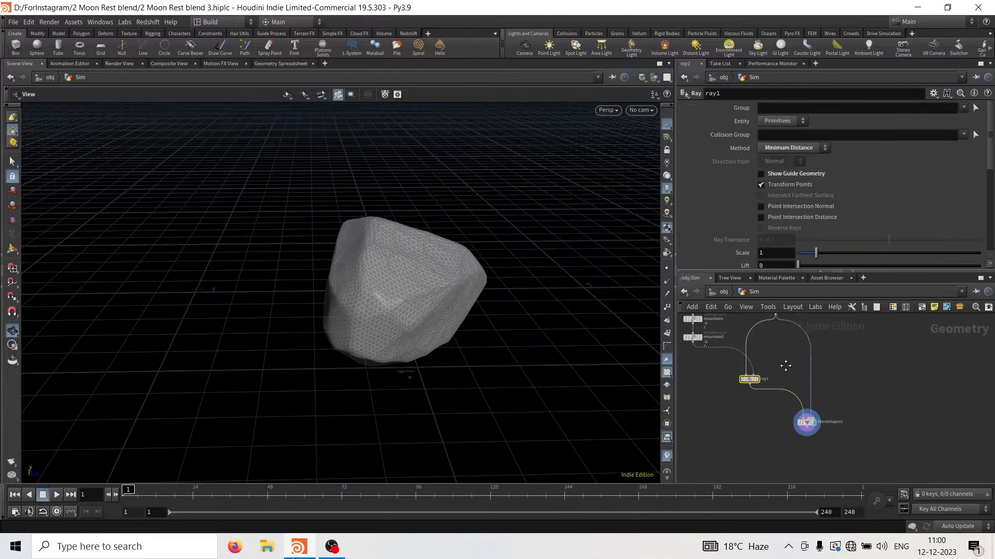
Step: Set the Blend Shapes node's blend1 weight to 1
middle_click_drag(785, 366, 796, 374)
left_click_drag(757, 399, 733, 417)
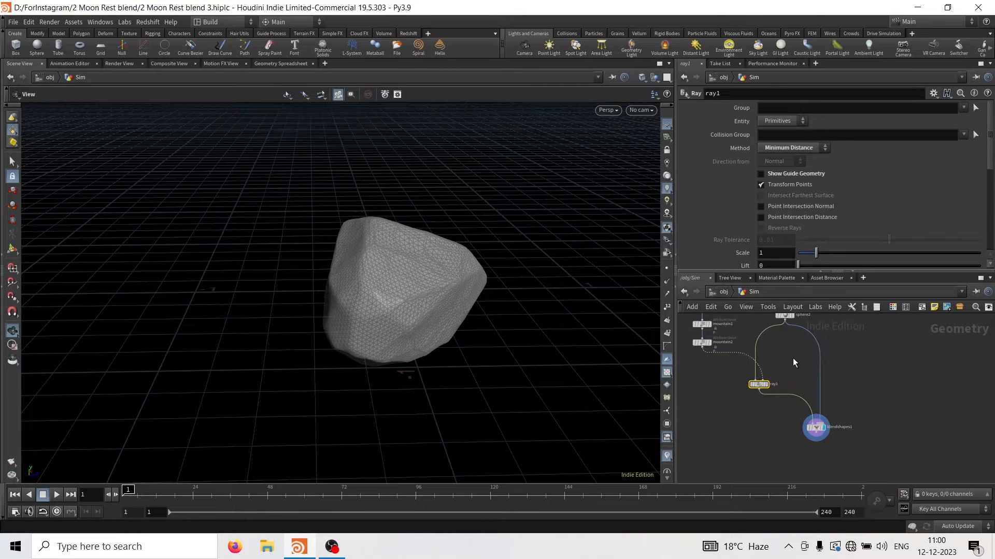
middle_click_drag(792, 359, 780, 330)
scroll(816, 391, "up", 4)
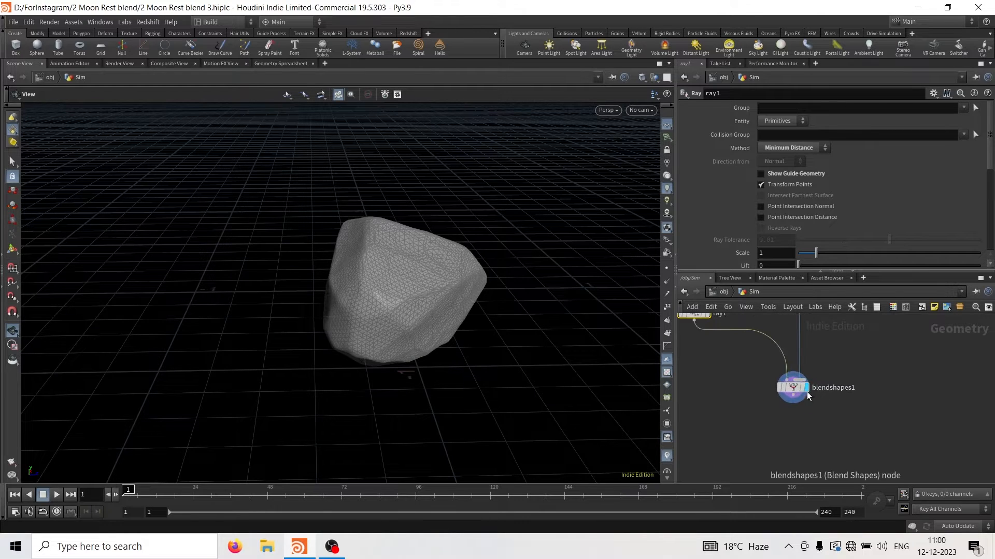
left_click(796, 390)
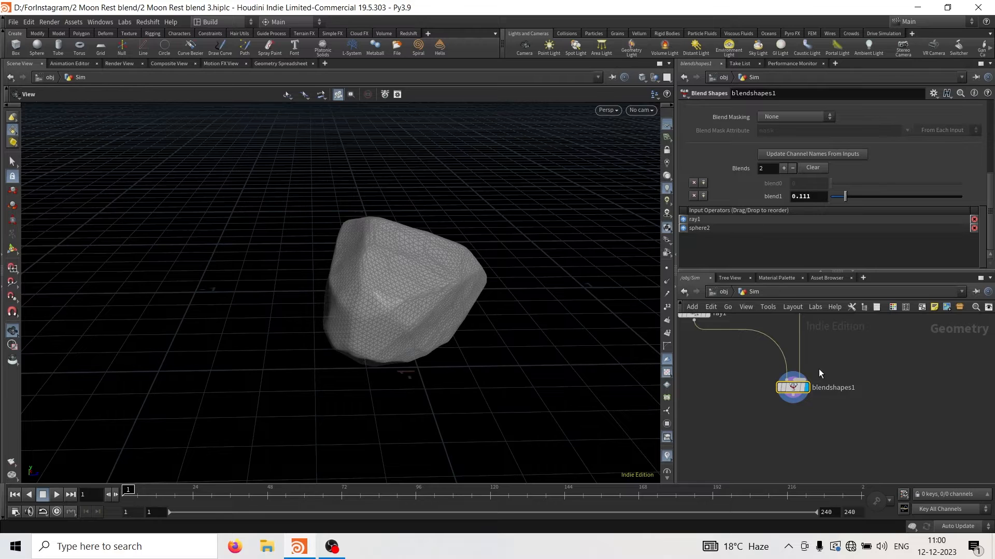
middle_click_drag(829, 360, 851, 388)
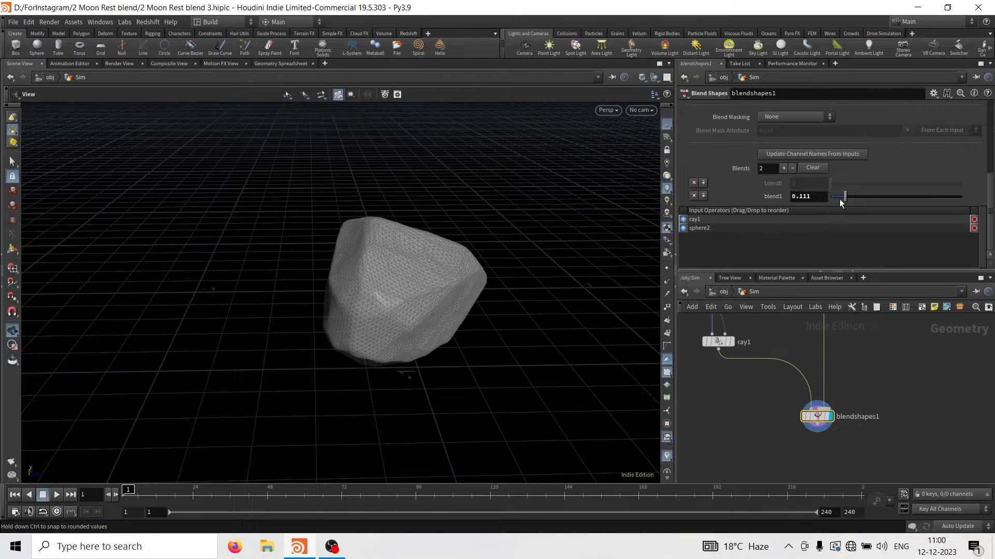
left_click_drag(845, 201, 962, 196)
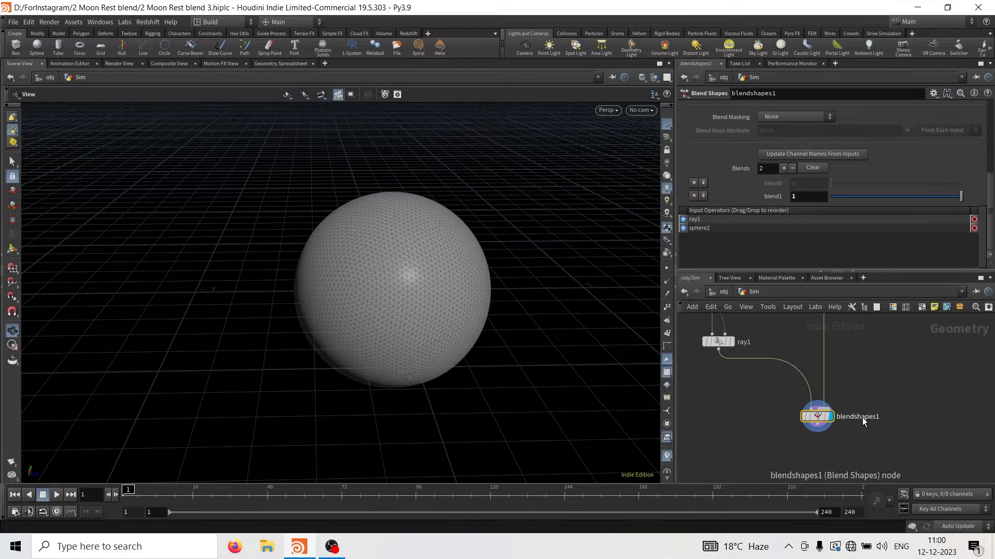
Step: Insert a UV Project node between the second sphere and the Ray node, aligned beneath the sphere
scroll(840, 379, "down", 1)
middle_click_drag(837, 374, 833, 454)
middle_click_drag(774, 360, 802, 388)
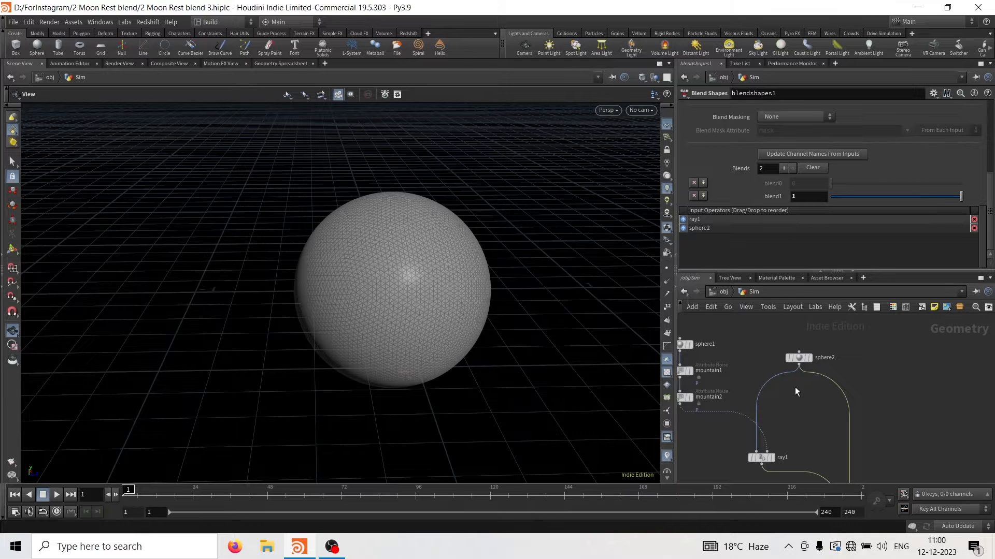
scroll(794, 387, "up", 1)
key("Tab")
type("u")
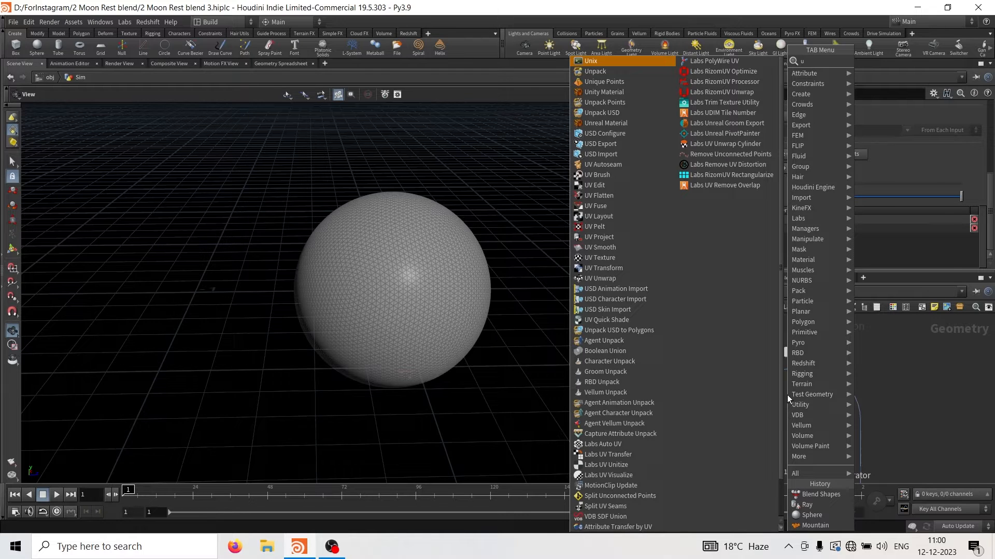
type("v")
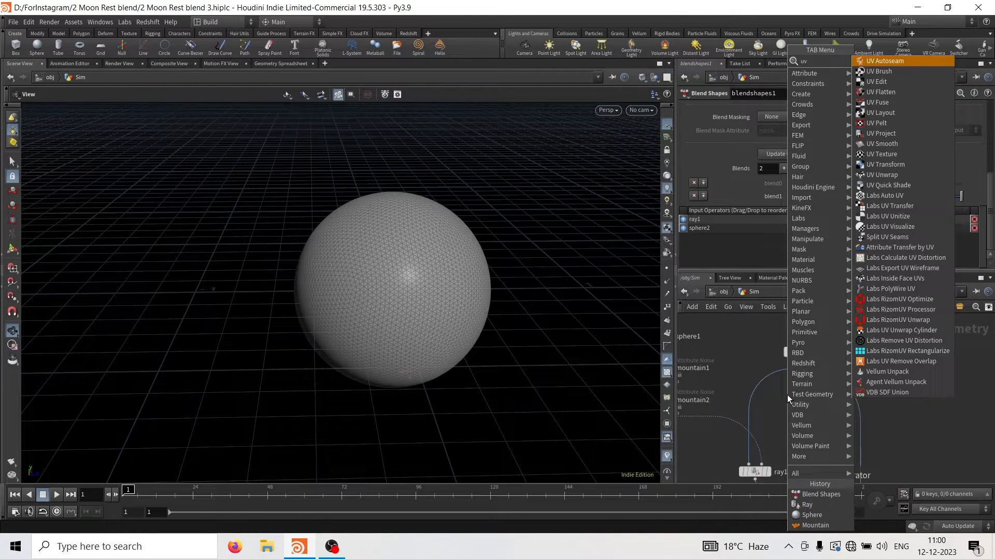
type("pro")
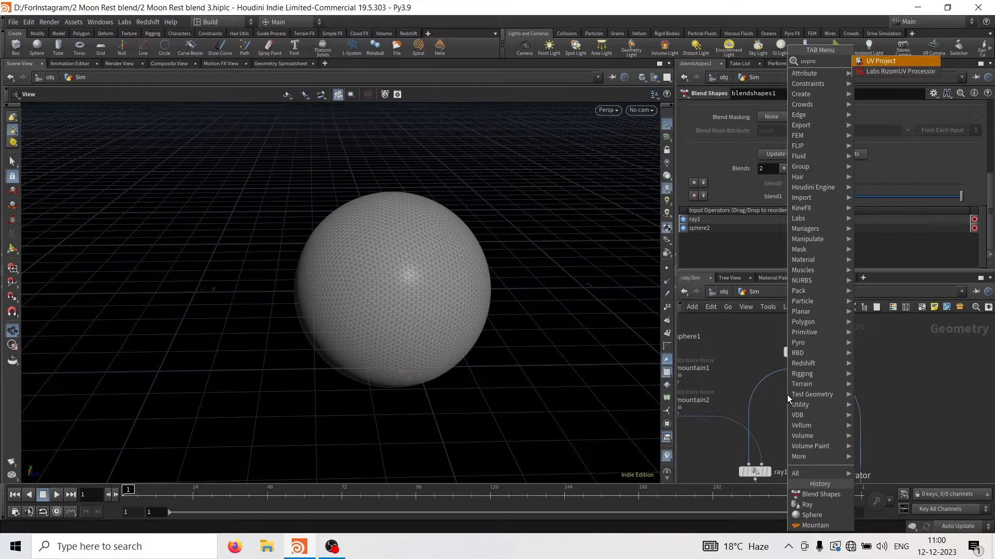
key("Return")
left_click(758, 389)
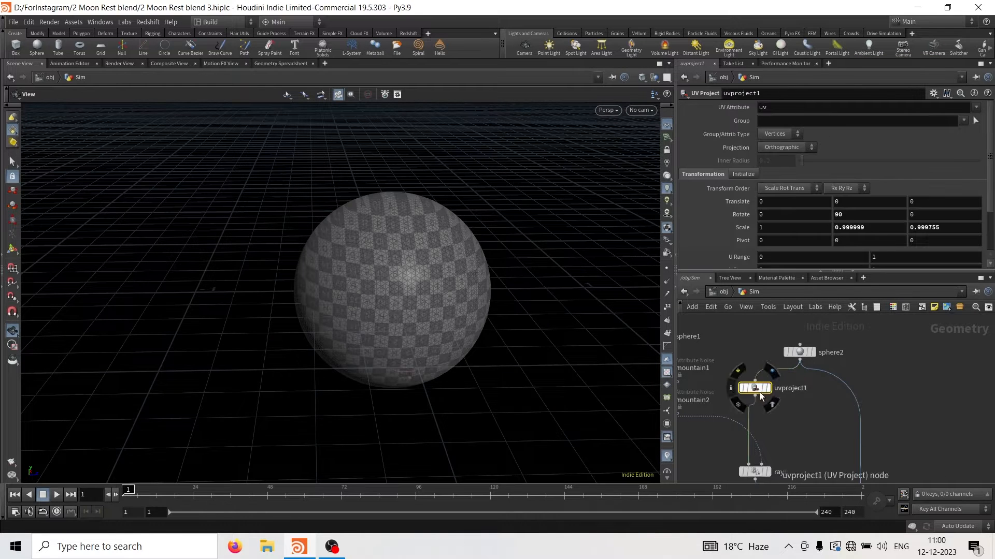
left_click_drag(760, 395, 805, 408)
Step: Set the UV Project node's projection to Polar
left_click_drag(444, 300, 596, 243)
left_click(788, 148)
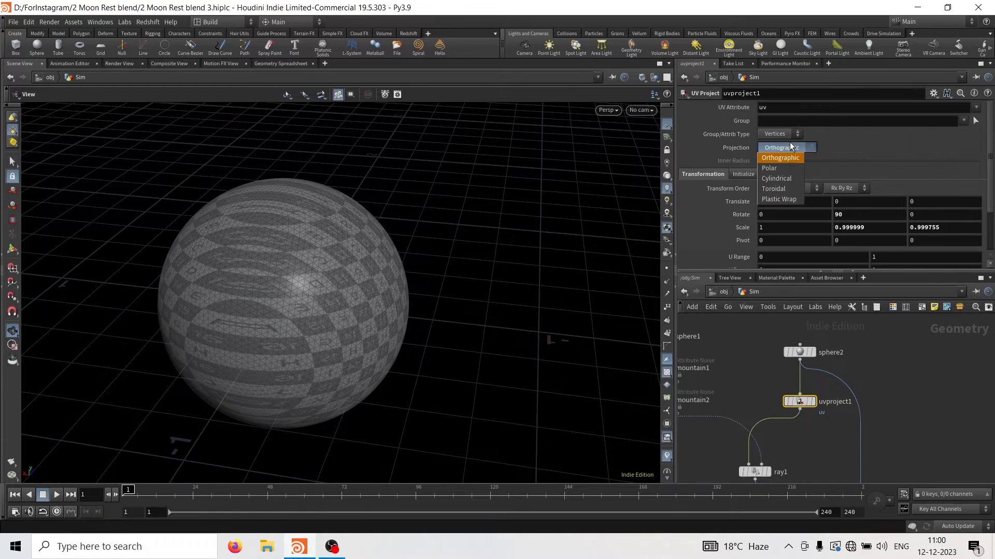
left_click(777, 169)
left_click_drag(404, 311, 543, 368)
Step: Display the Ray node and examine the UV pattern on the projected rock
middle_click_drag(795, 440, 801, 342)
scroll(800, 345, "up", 2)
left_click(771, 377)
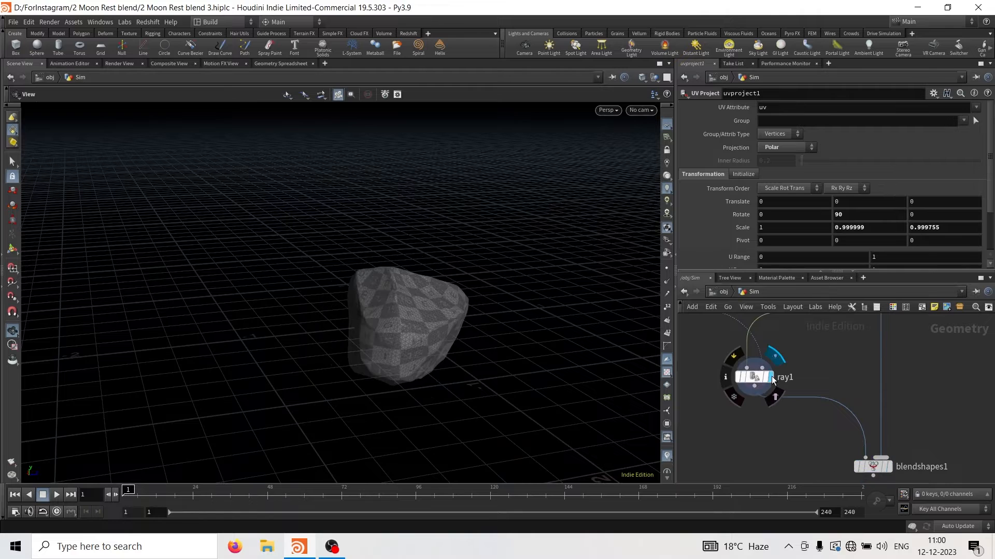
left_click(754, 383)
left_click_drag(452, 362, 357, 331)
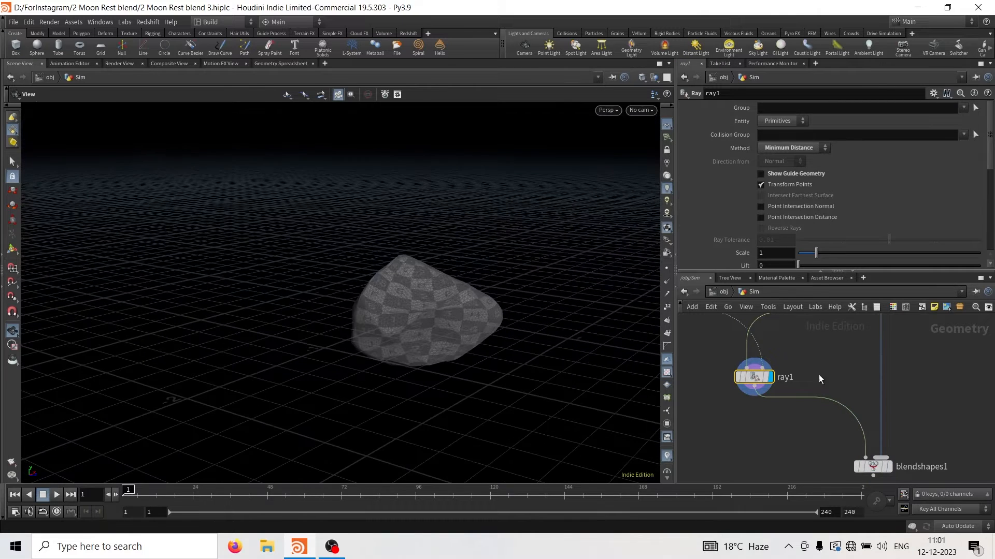
Step: Display the Blend Shapes node and set its blend1 weight to 0
middle_click_drag(852, 396, 778, 347)
scroll(798, 394, "up", 2)
left_click(798, 406)
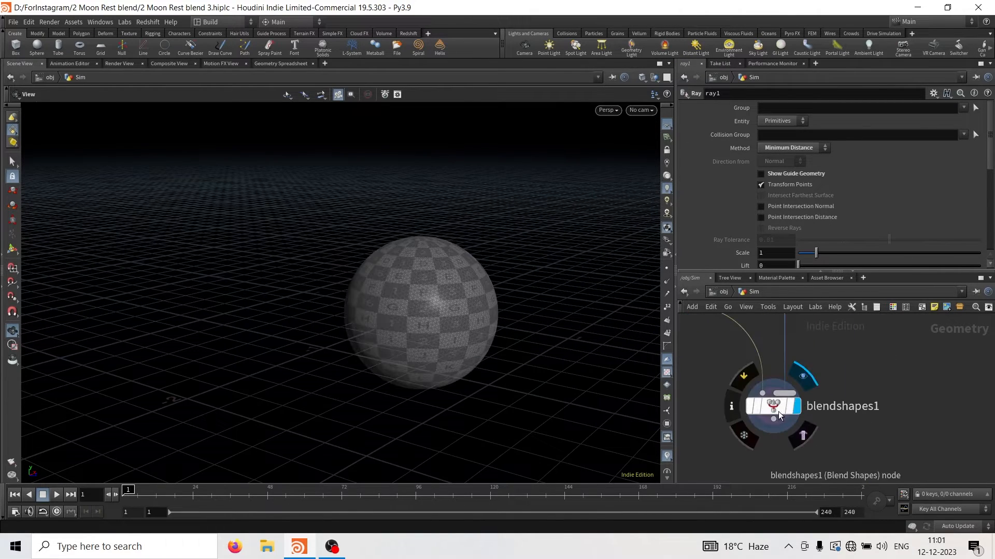
left_click(777, 409)
left_click_drag(862, 200, 803, 206)
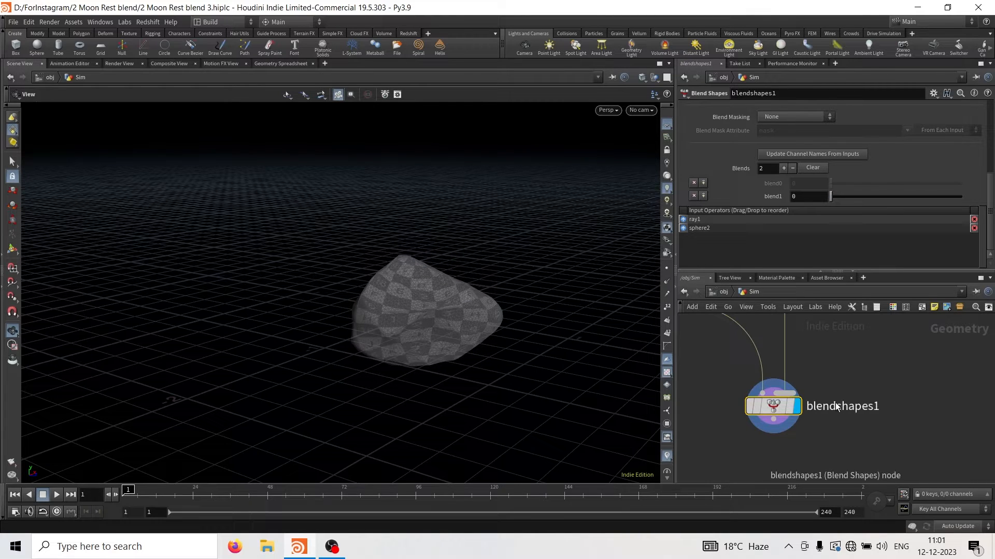
Step: Delete the Blend Shapes node
mouse_move(787, 414)
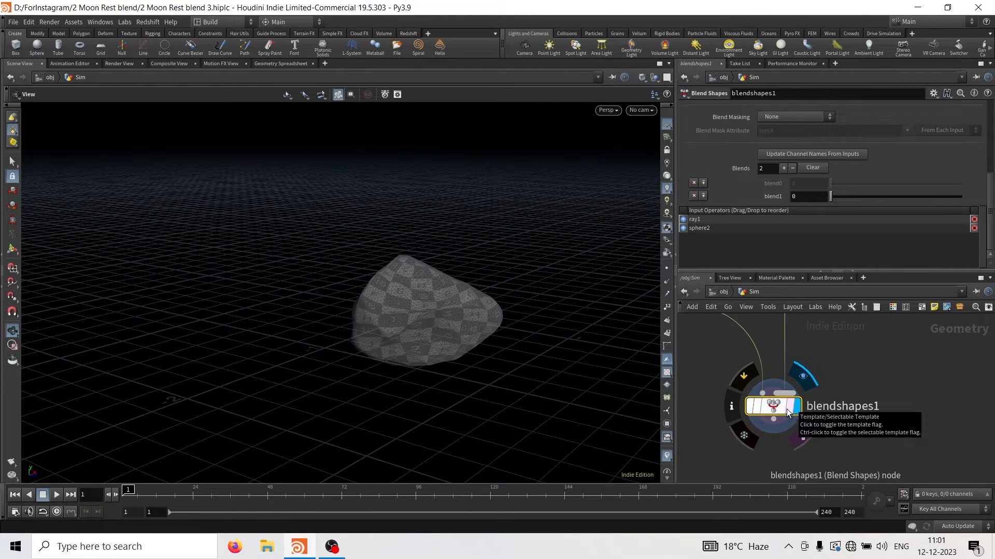
scroll(916, 370, "down", 5)
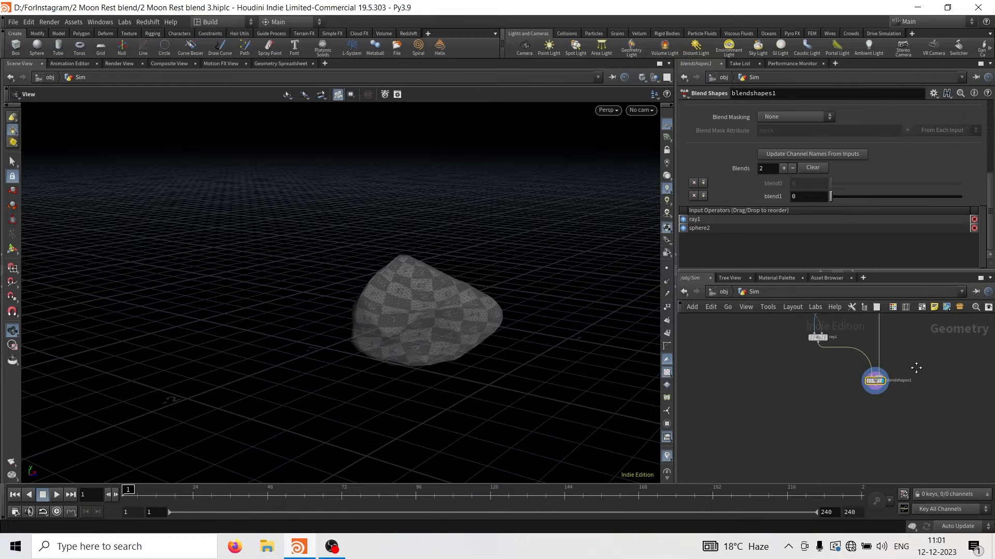
middle_click_drag(916, 368, 880, 440)
scroll(855, 447, "up", 5)
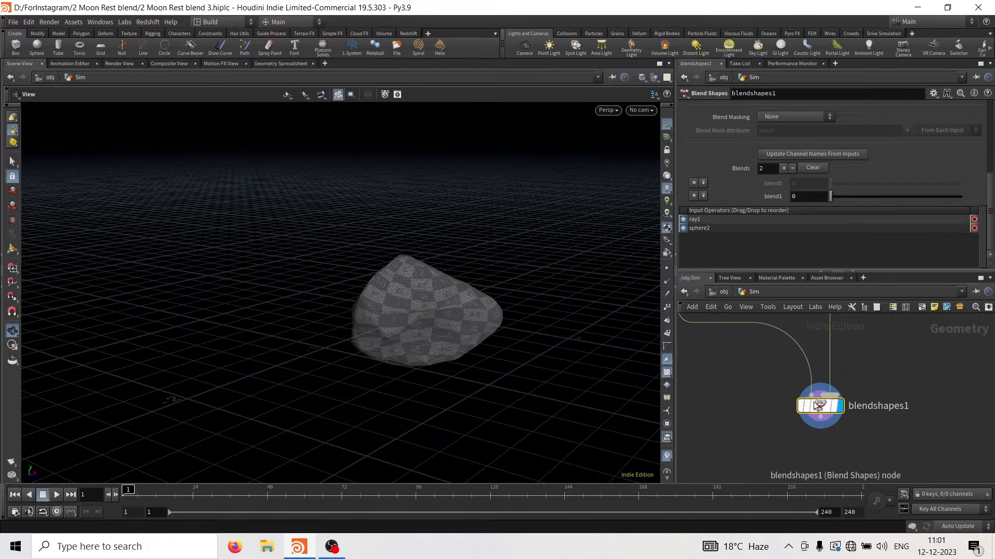
key("Delete")
Step: Add a Line node in the empty space beside the sphere network and display it
scroll(814, 403, "down", 5)
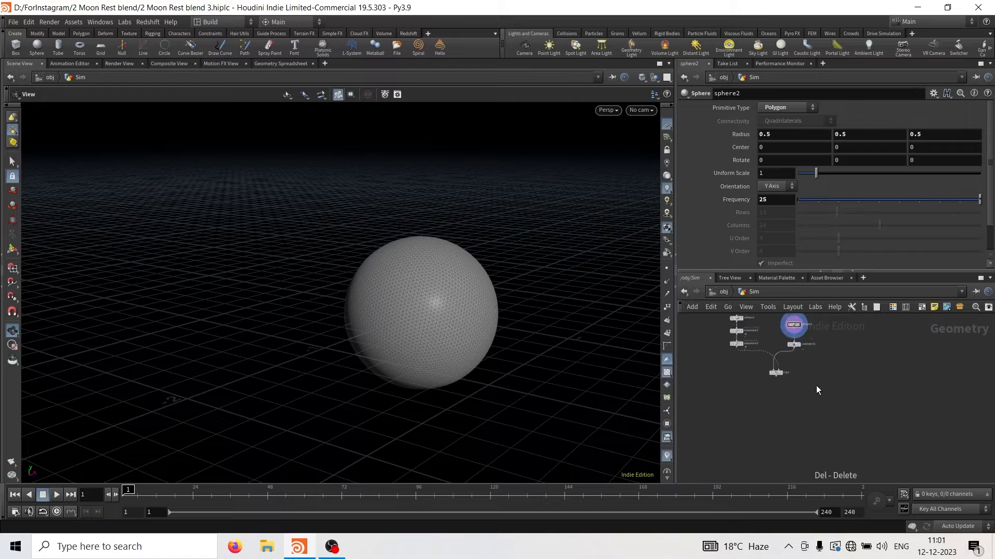
middle_click_drag(815, 372, 781, 416)
middle_click_drag(864, 393, 841, 393)
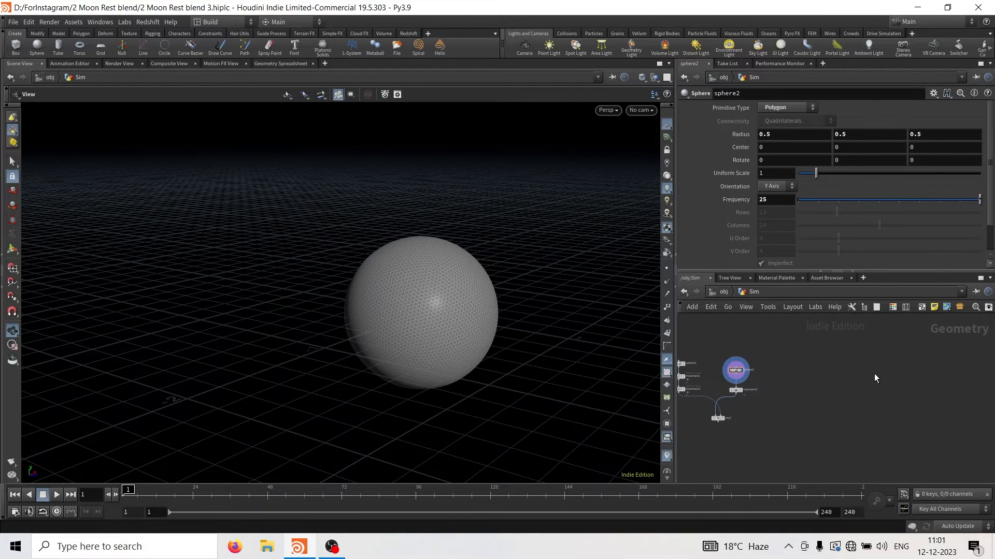
key("Tab")
type("lin")
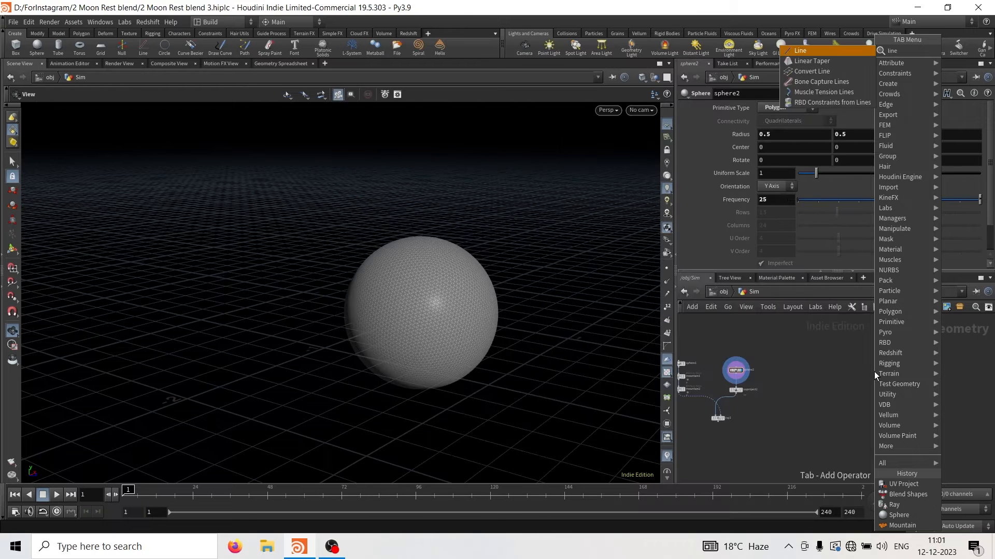
key("Return")
left_click(903, 371)
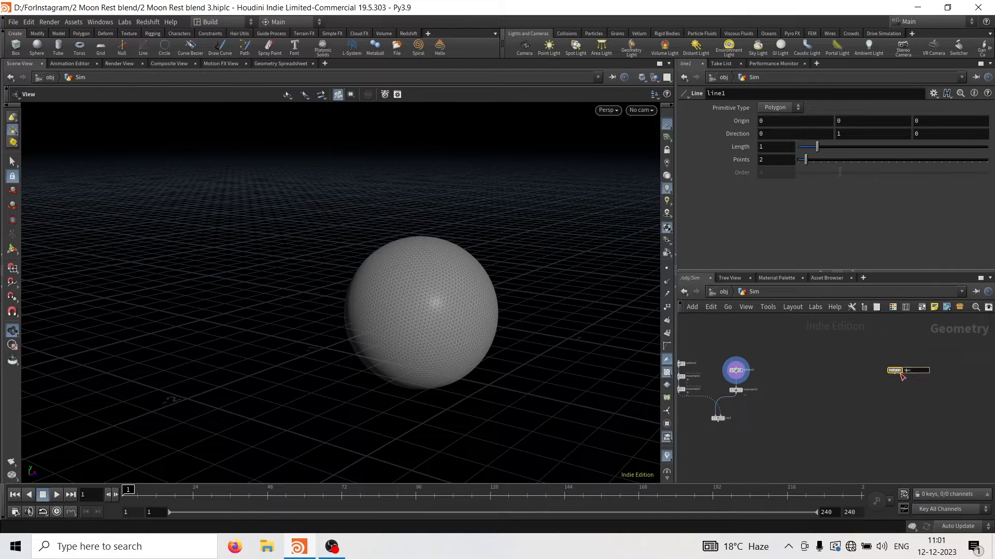
left_click(898, 371)
scroll(899, 371, "up", 5)
key("Escape")
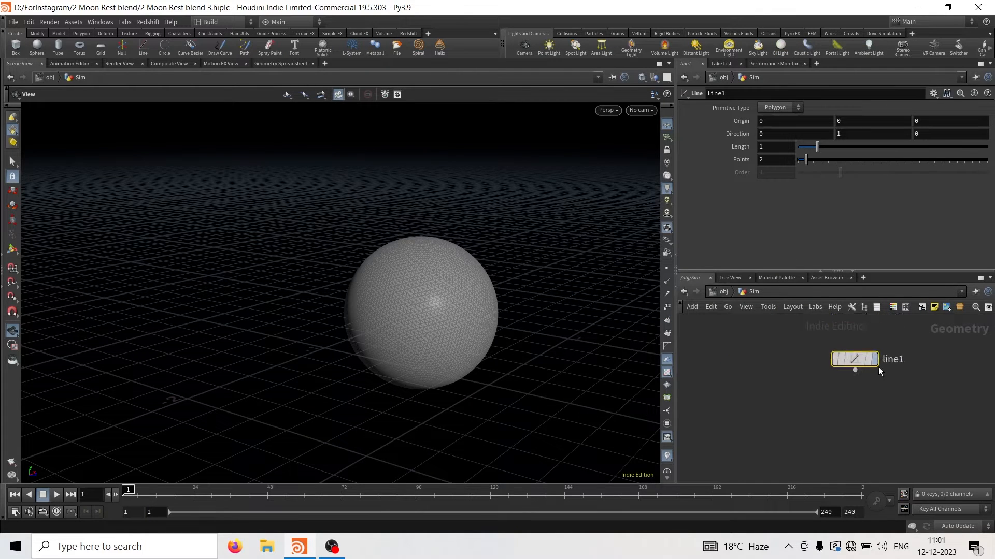
left_click(875, 362)
left_click_drag(486, 267, 474, 292)
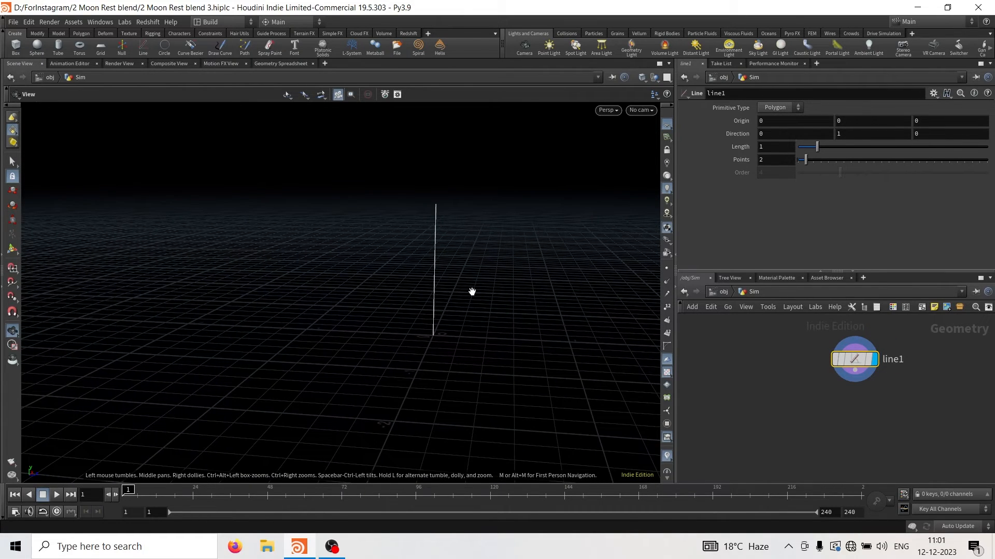
Step: Set the line's Y origin to -0.44 and its number of points to 5
middle_click_drag(880, 131, 880, 131)
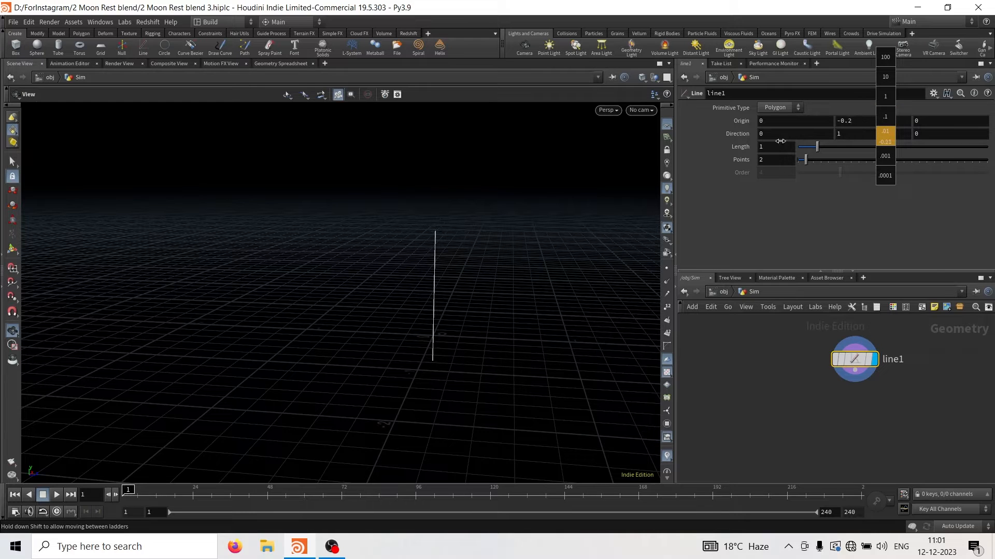
middle_click_drag(684, 149, 887, 121)
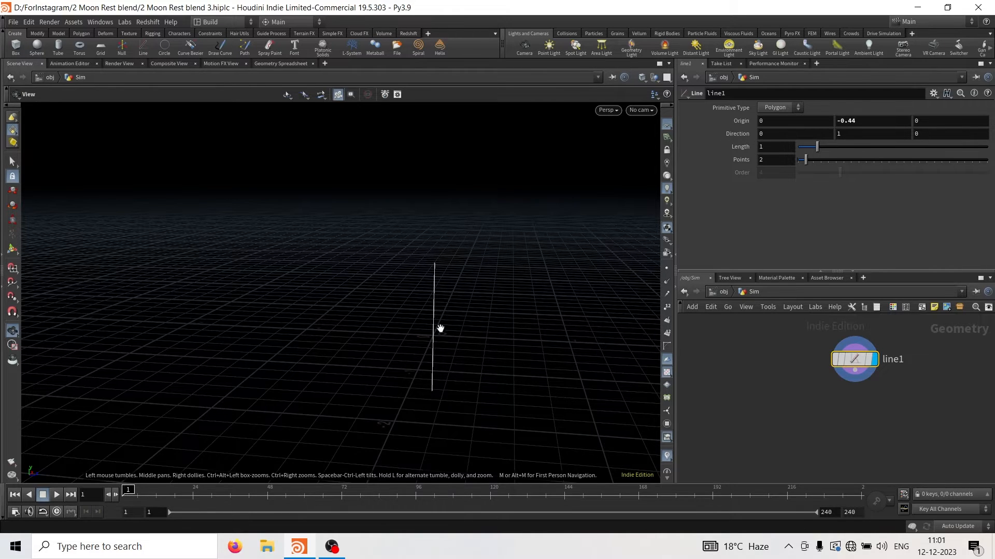
left_click_drag(440, 329, 584, 187)
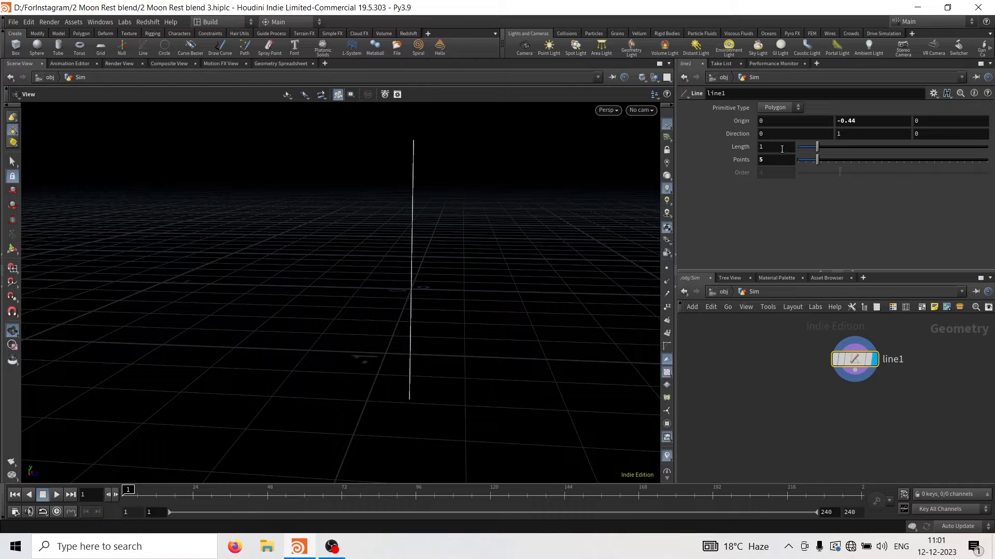
Step: Set the line's length to 1.75
middle_click_drag(787, 148, 835, 163)
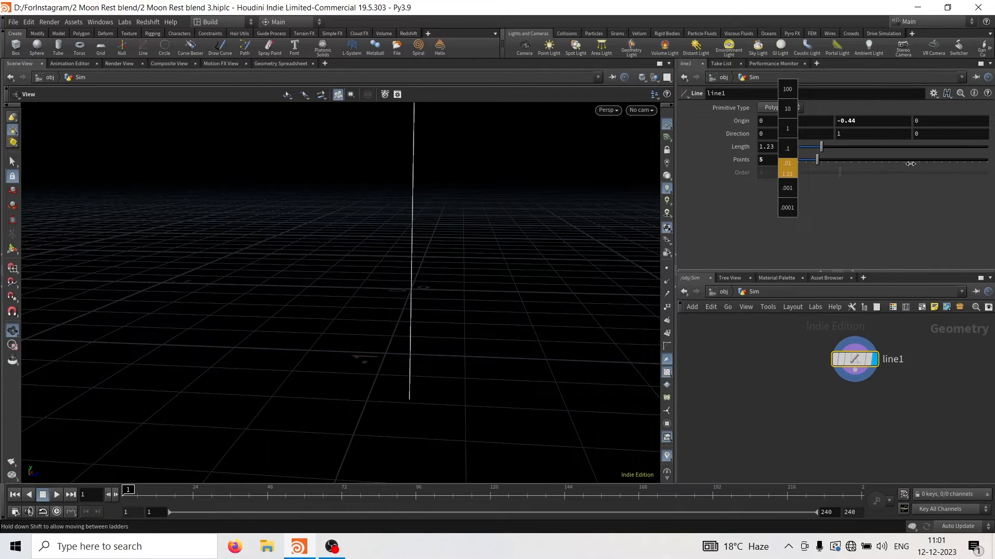
middle_click_drag(95, 169, 105, 170)
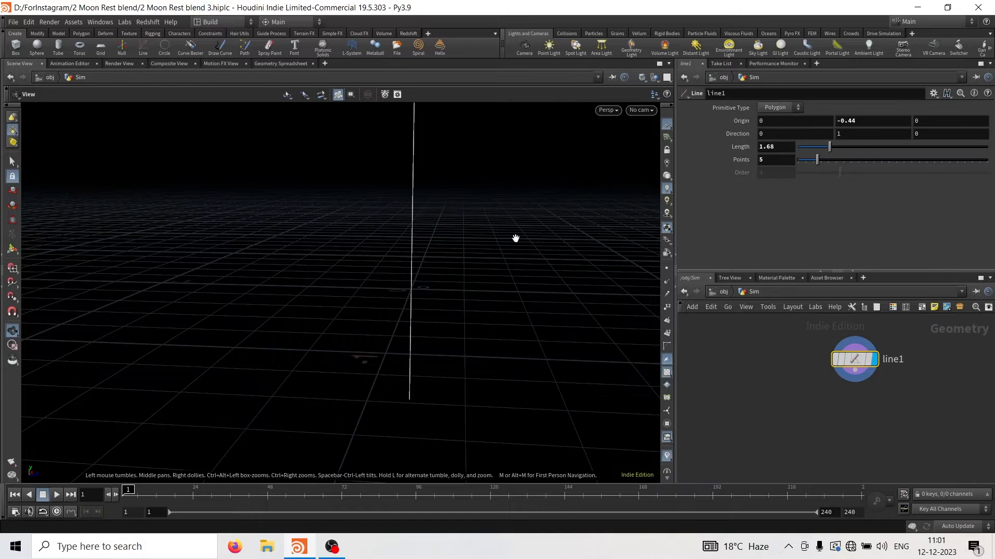
scroll(451, 249, "down", 2)
middle_click_drag(450, 248, 362, 331)
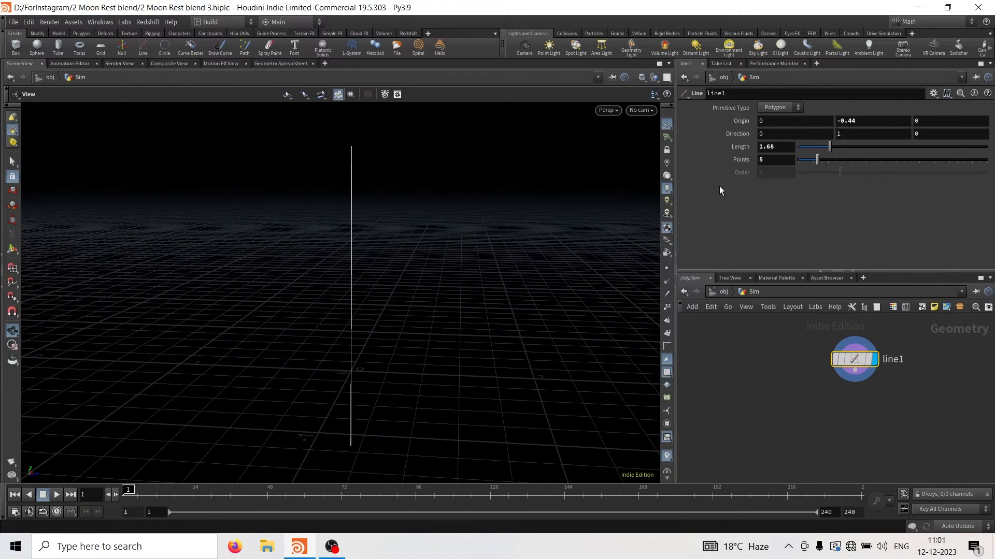
middle_click_drag(788, 149, 788, 162)
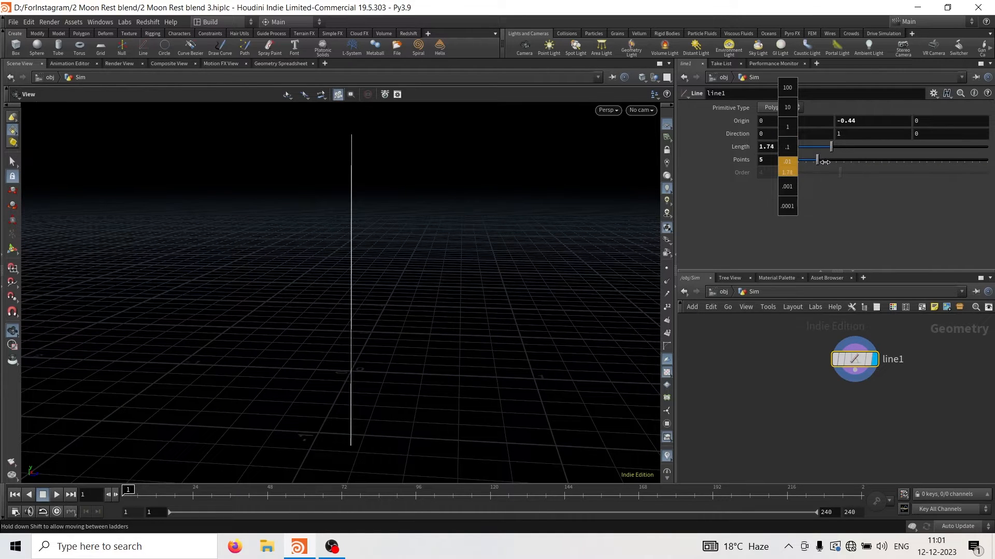
scroll(332, 291, "down", 1)
middle_click_drag(384, 285, 387, 262)
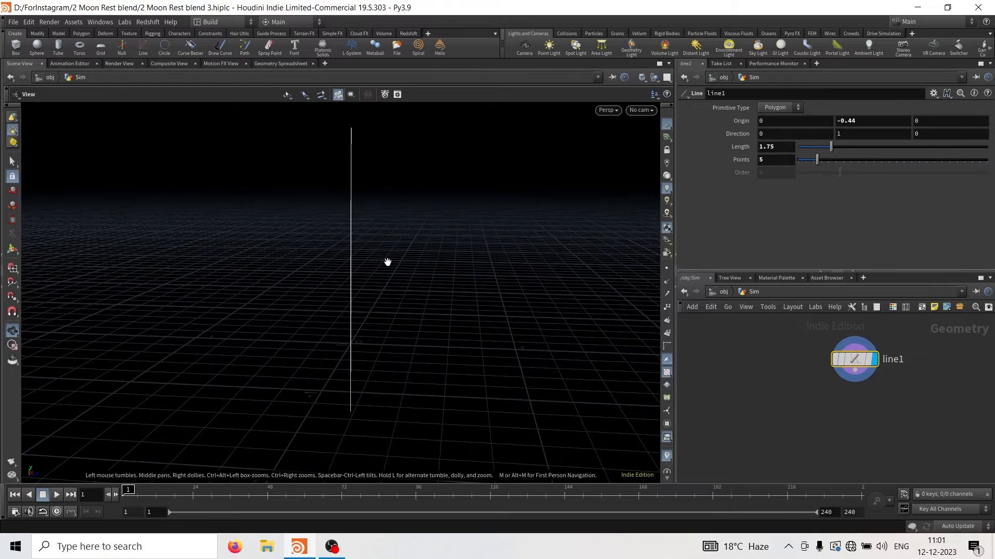
Step: Add a Resample node fed by the Line node and display it
middle_click_drag(879, 410, 815, 390)
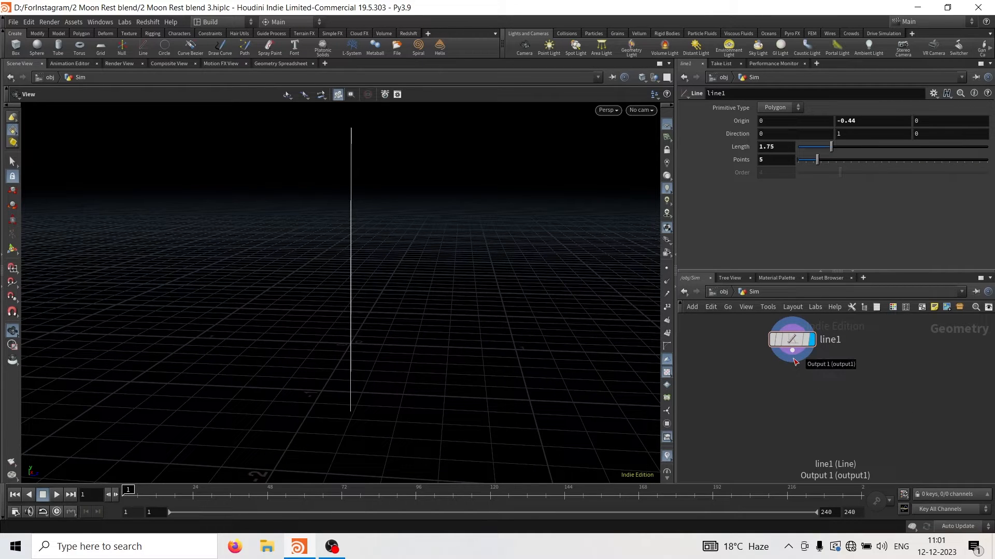
left_click_drag(795, 361, 823, 388)
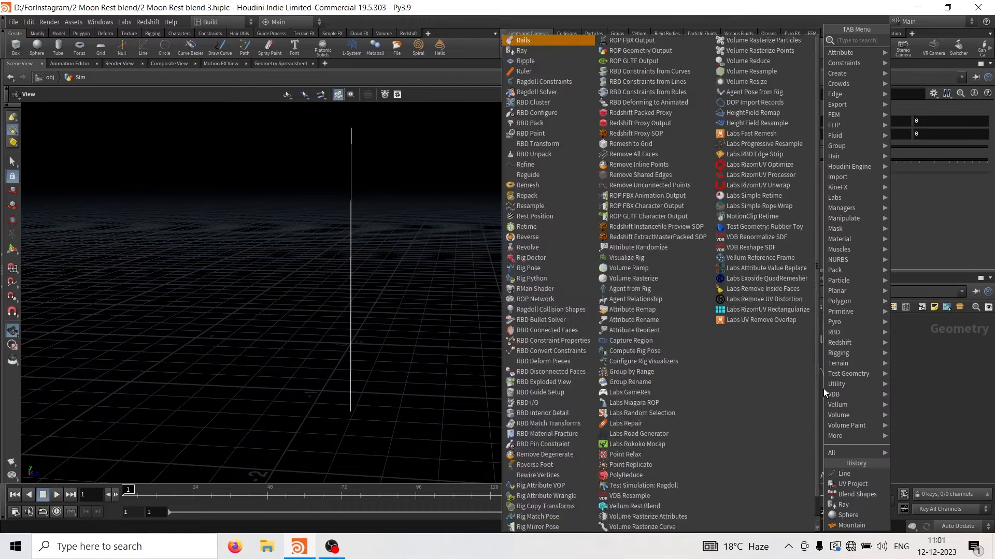
type("resa")
key("Return")
left_click(852, 418)
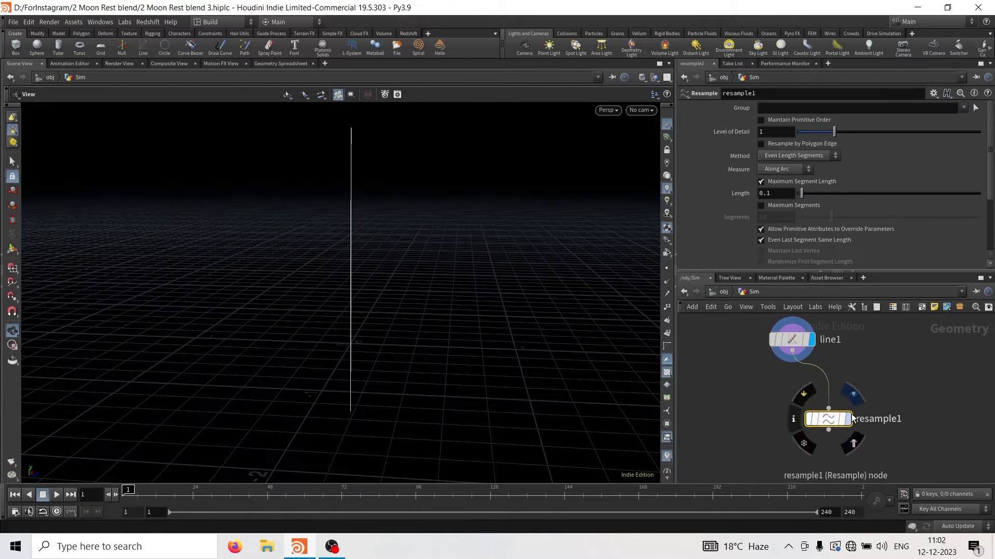
left_click(849, 418)
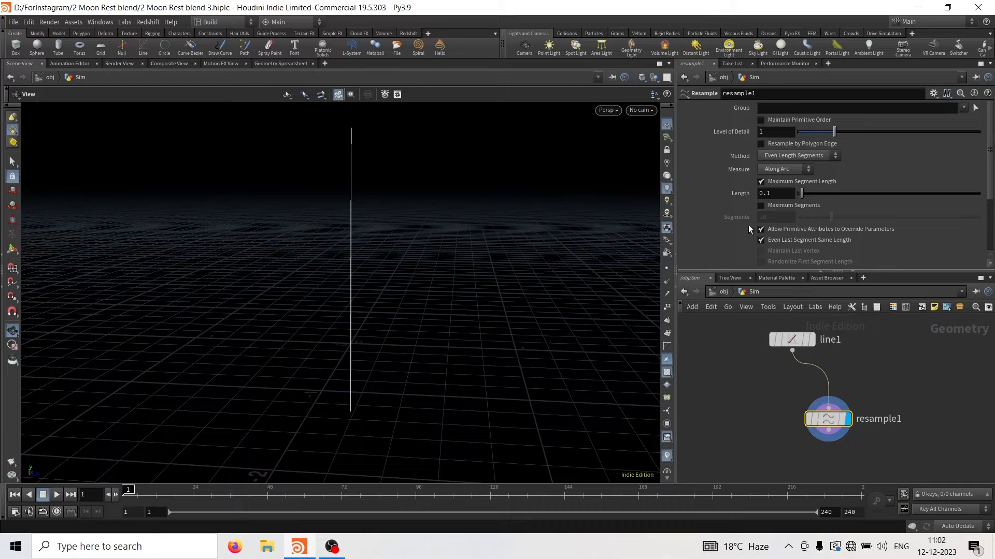
Step: On the Resample node, turn off Maximum Segment Length and enable the Curve U Attribute
left_click(760, 182)
scroll(749, 227, "down", 5)
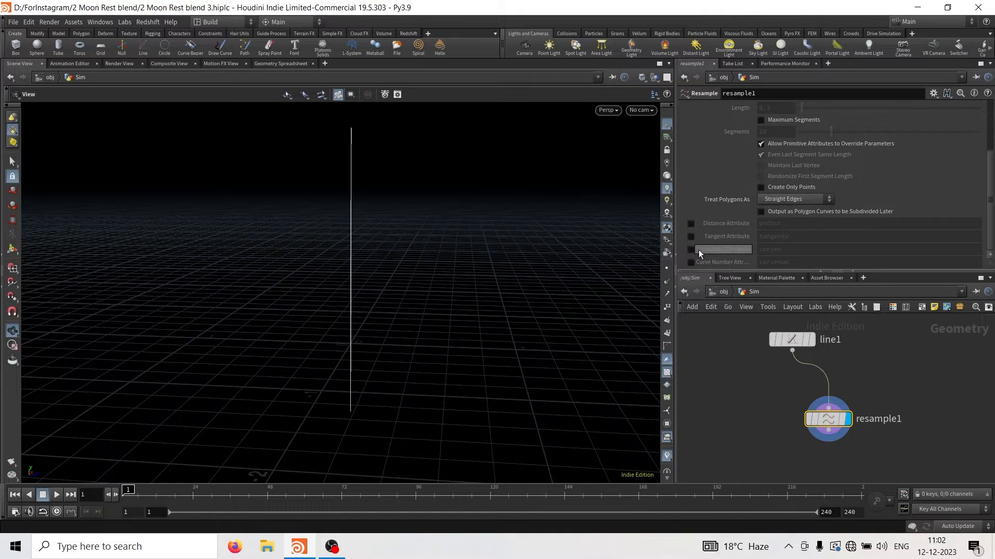
left_click(691, 250)
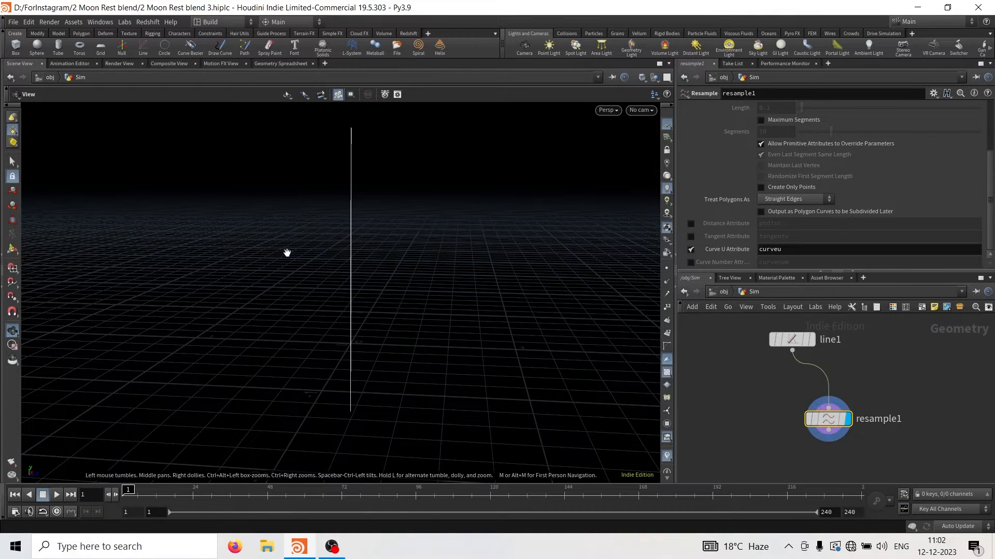
Step: Show the line's points in the viewport and check the Resample node's point attributes in its node info
left_click(668, 270)
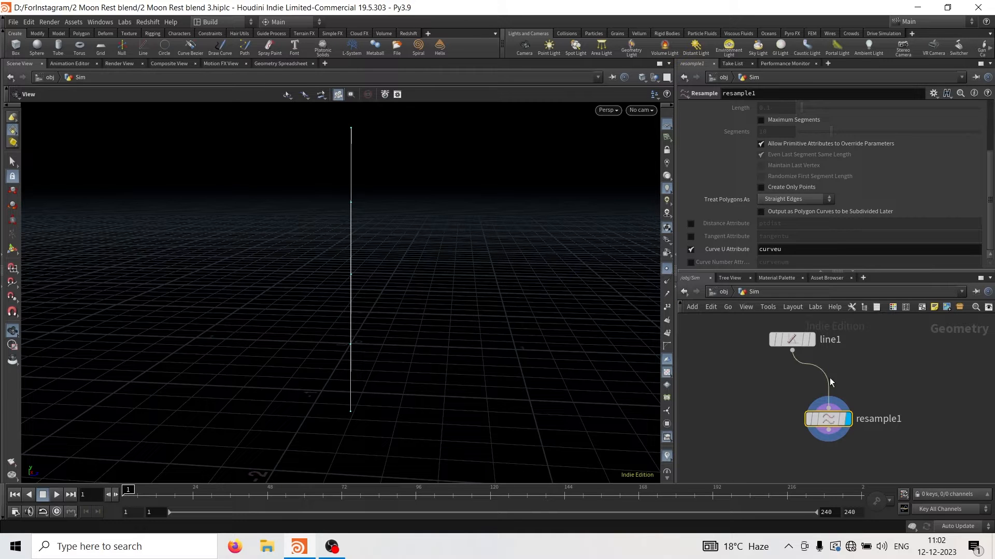
left_click(790, 423)
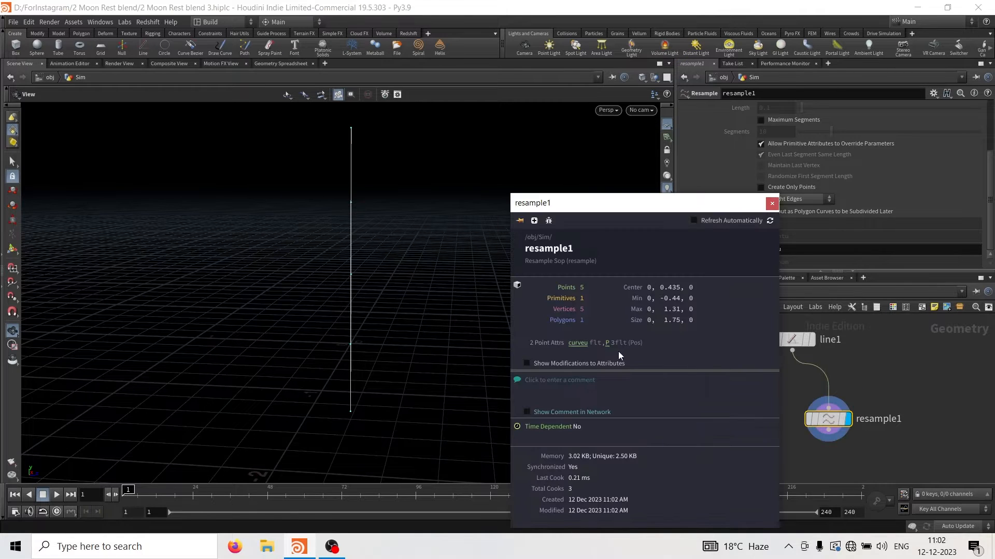
Step: Visualize the curveu attribute on the line in the viewport, close the node info, and turn the visualization off
left_click(578, 343)
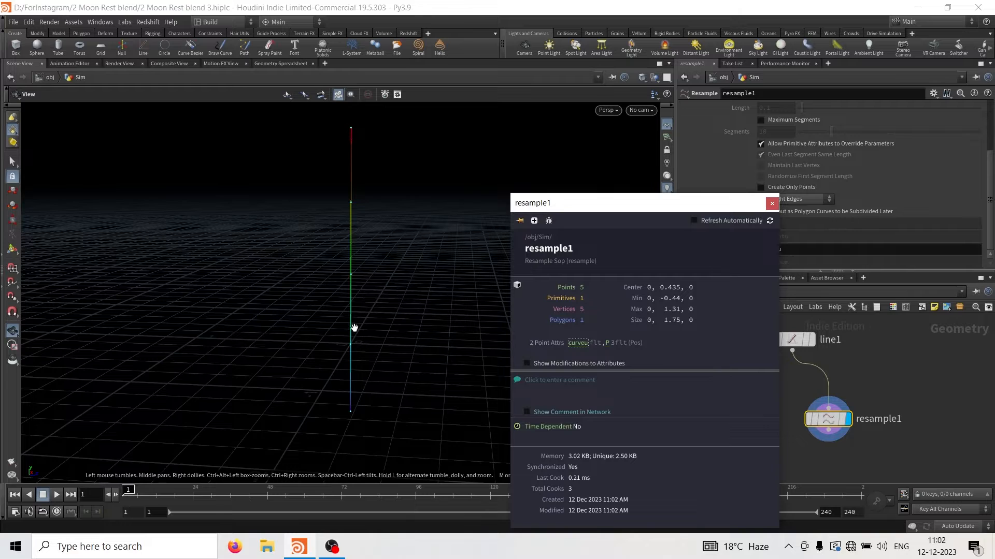
left_click(771, 204)
left_click(668, 438)
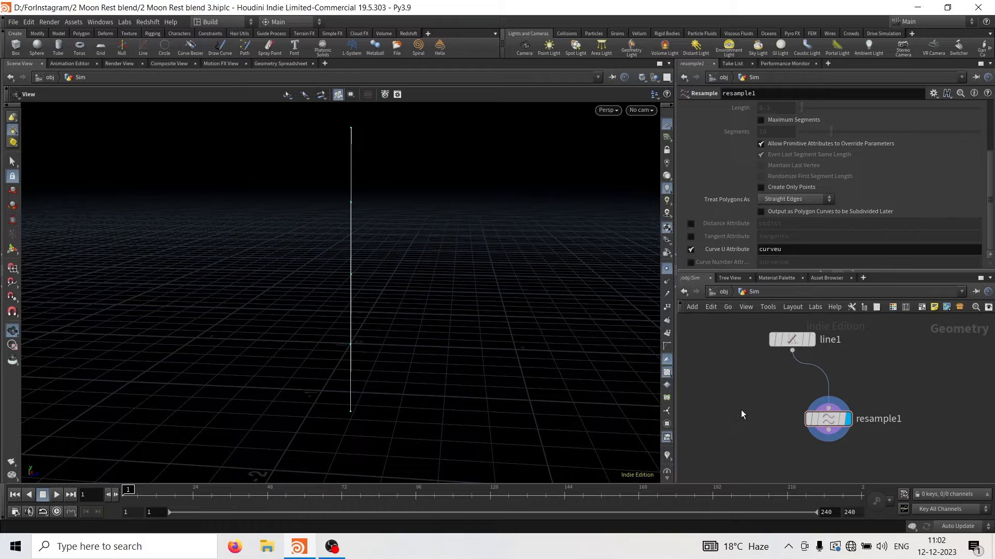
Step: Move the Line and Resample nodes together closer to the sphere and Ray network
scroll(741, 415, "down", 3)
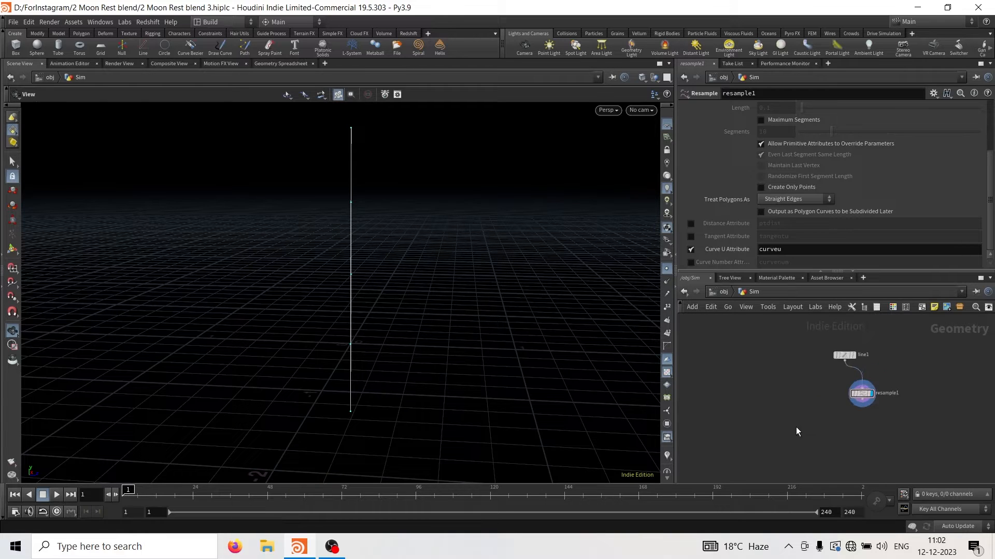
middle_click_drag(796, 428, 856, 423)
left_click_drag(857, 348, 958, 420)
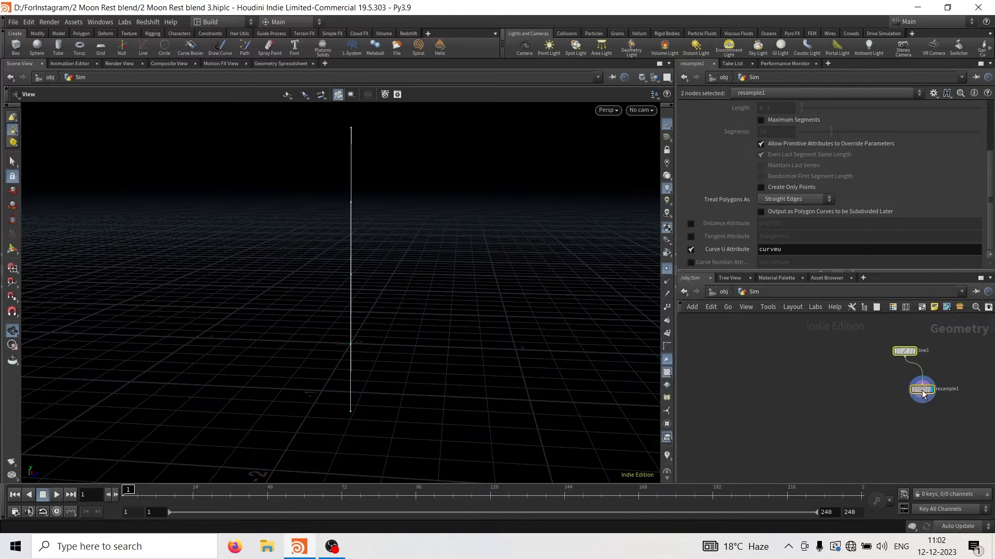
left_click_drag(922, 391, 794, 395)
middle_click_drag(732, 426, 844, 425)
scroll(843, 428, "down", 1)
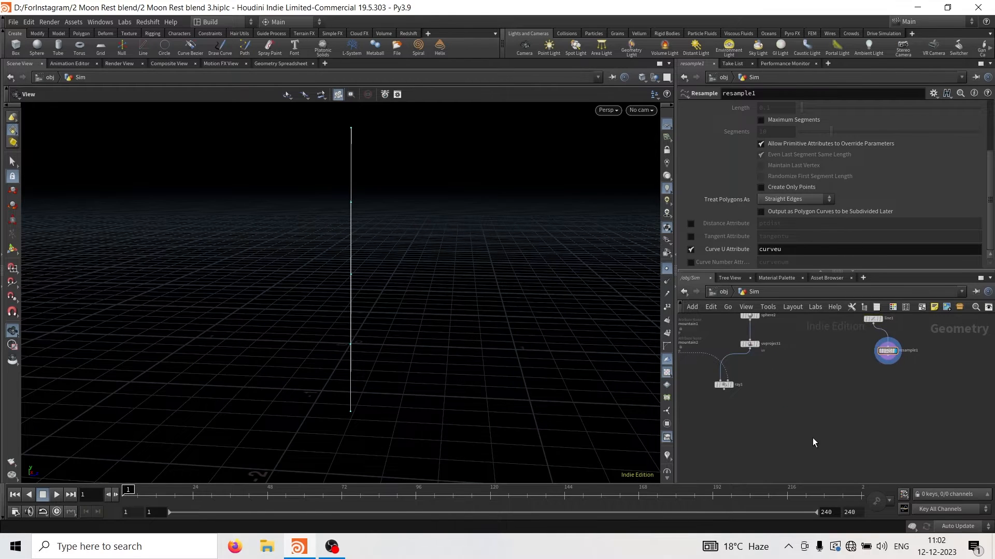
Step: Add a Copy to Points node below the Ray and Resample nodes
key("Tab")
type("copyto")
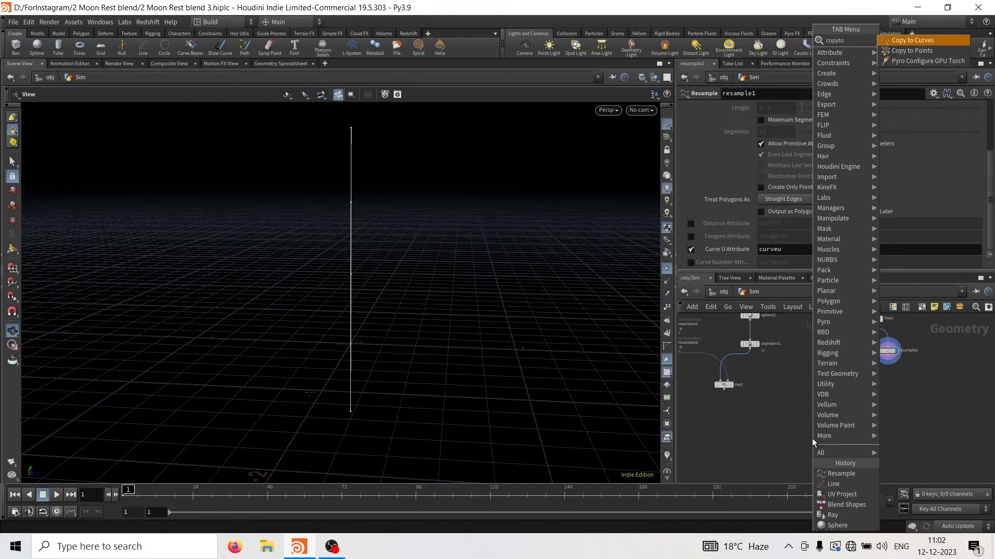
left_click(921, 54)
left_click(822, 474)
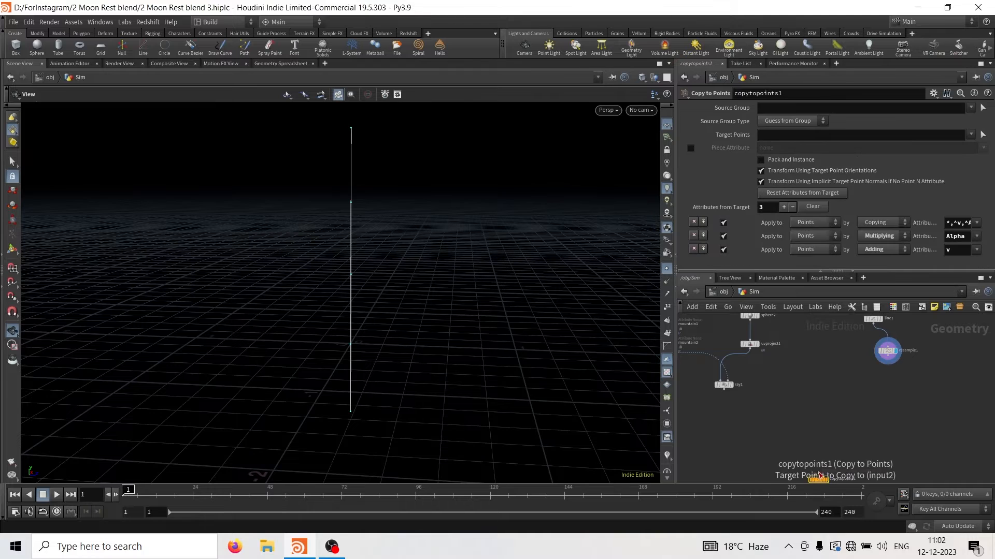
middle_click_drag(822, 474, 808, 441)
Step: Wire the Ray node into the first input of Copy to Points and the Resample node into the second, and display it
left_click_drag(798, 432, 706, 347)
middle_click_drag(829, 393, 823, 418)
left_click_drag(802, 455, 864, 341)
middle_click_drag(855, 408, 859, 377)
scroll(826, 419, "up", 3)
left_click(801, 436)
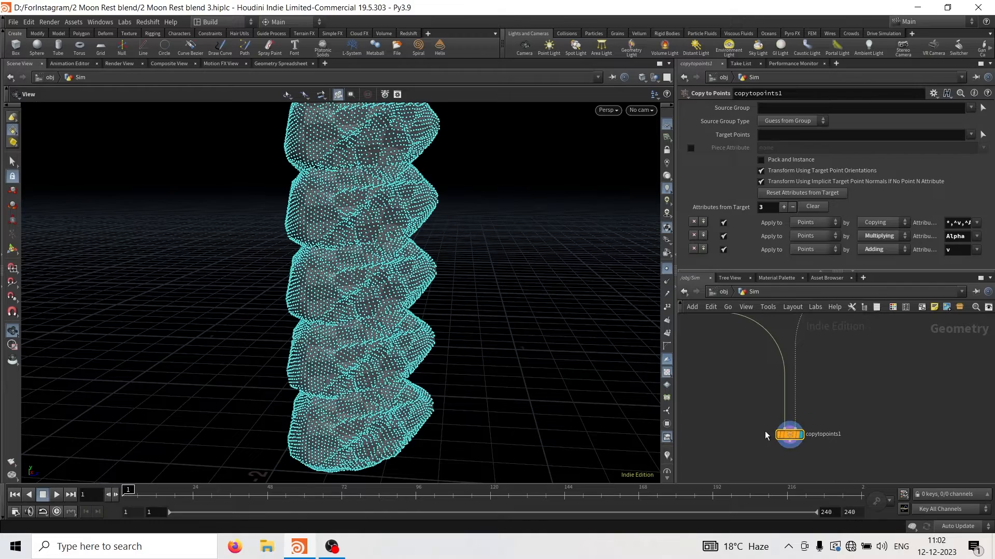
Step: Hide the point markers in the viewport and view the stack of copied rocks
left_click(667, 273)
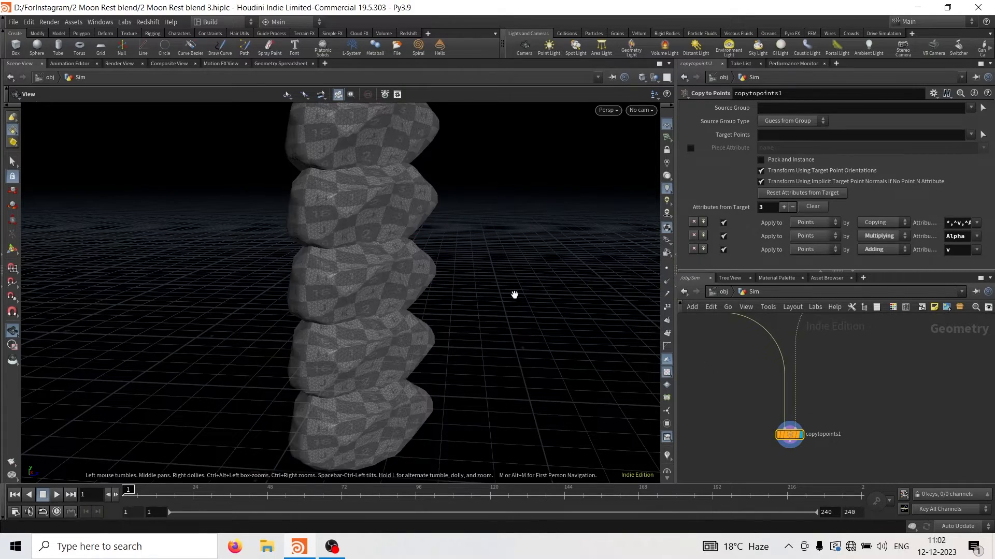
scroll(508, 291, "down", 4)
middle_click_drag(435, 262, 427, 286)
left_click_drag(426, 286, 351, 215)
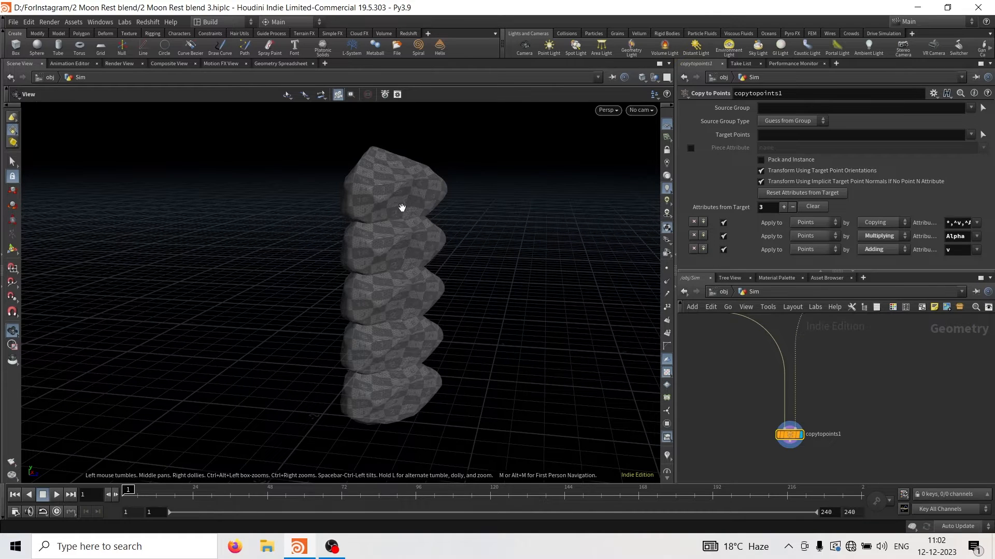
Step: Display the Resample node and check the line's points in the viewport, hiding the markers again
scroll(759, 417, "down", 3)
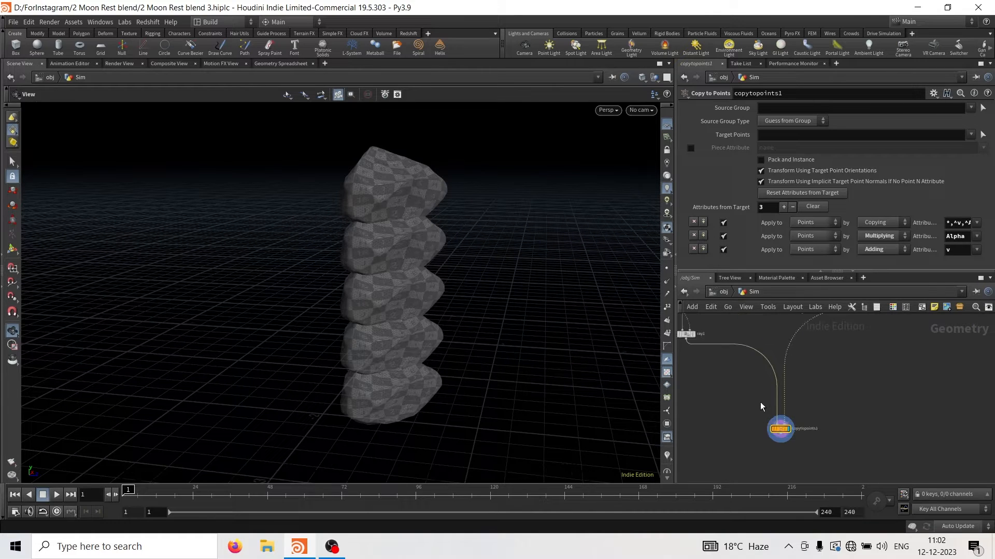
middle_click_drag(760, 403, 792, 434)
middle_click_drag(887, 360, 821, 413)
scroll(833, 392, "up", 5)
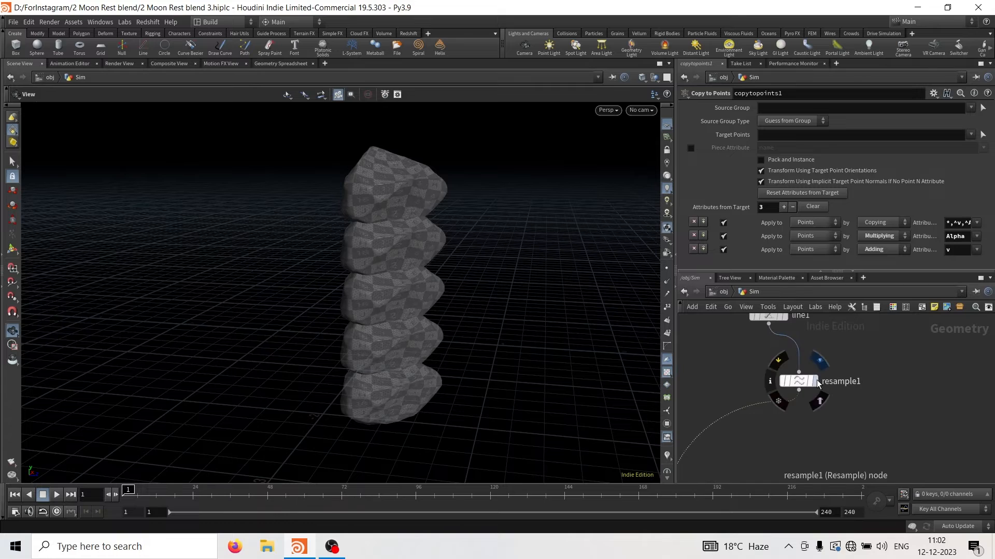
left_click(814, 382)
left_click(801, 382)
left_click(665, 269)
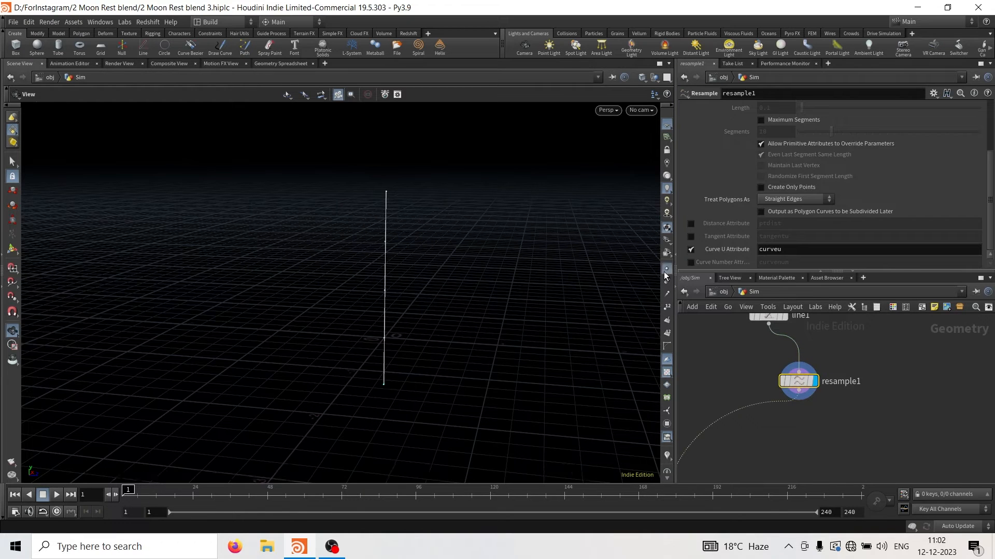
left_click(663, 272)
Step: Align the Line node directly above the Resample node in the network
scroll(780, 379, "down", 3)
middle_click_drag(773, 407, 843, 417)
left_click_drag(840, 353, 856, 353)
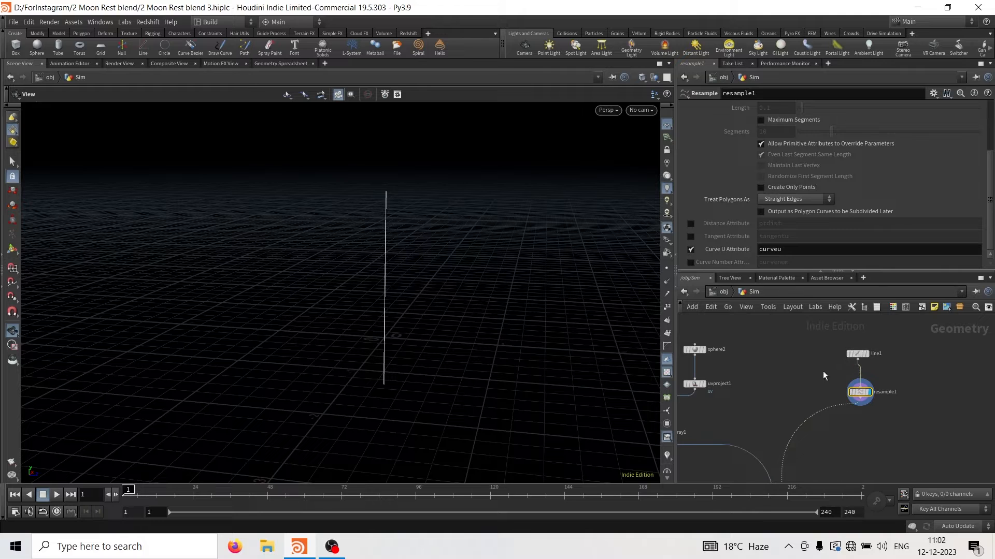
scroll(787, 393, "down", 3)
middle_click_drag(784, 405, 843, 397)
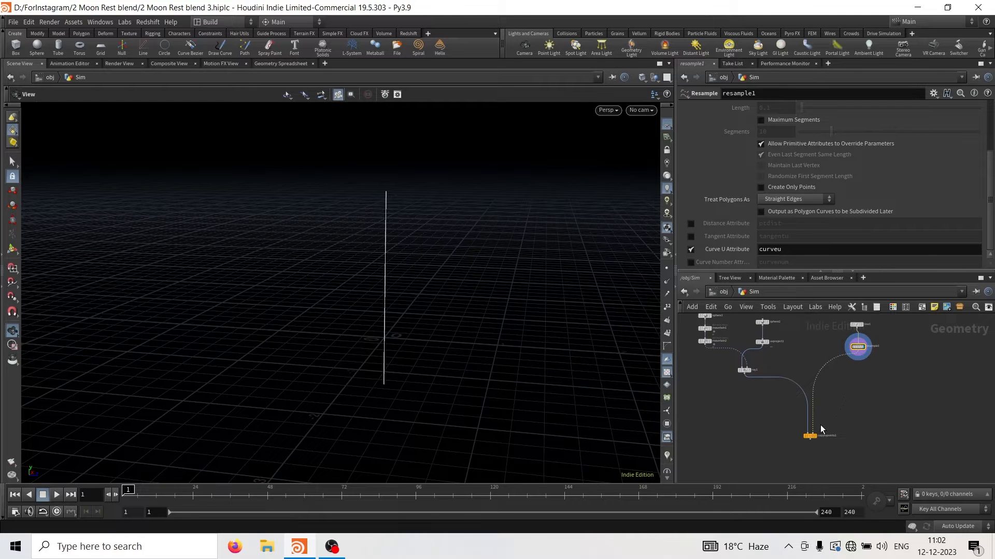
Step: Compare the Ray node's single rock with the Copy to Points output, leaving Copy to Points displayed
scroll(765, 406, "up", 5)
left_click(774, 424)
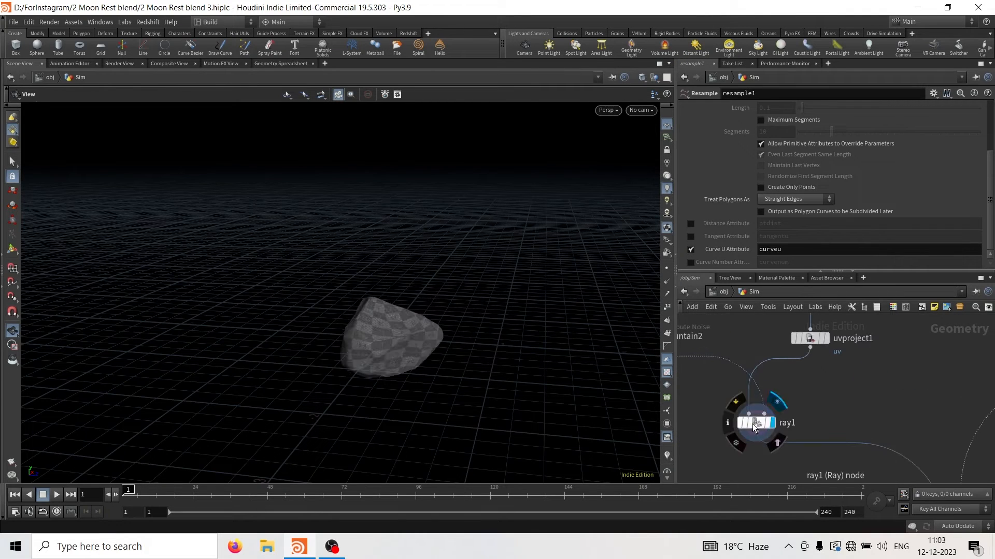
left_click(754, 424)
scroll(838, 429, "down", 2)
middle_click_drag(837, 431, 728, 333)
left_click(792, 437)
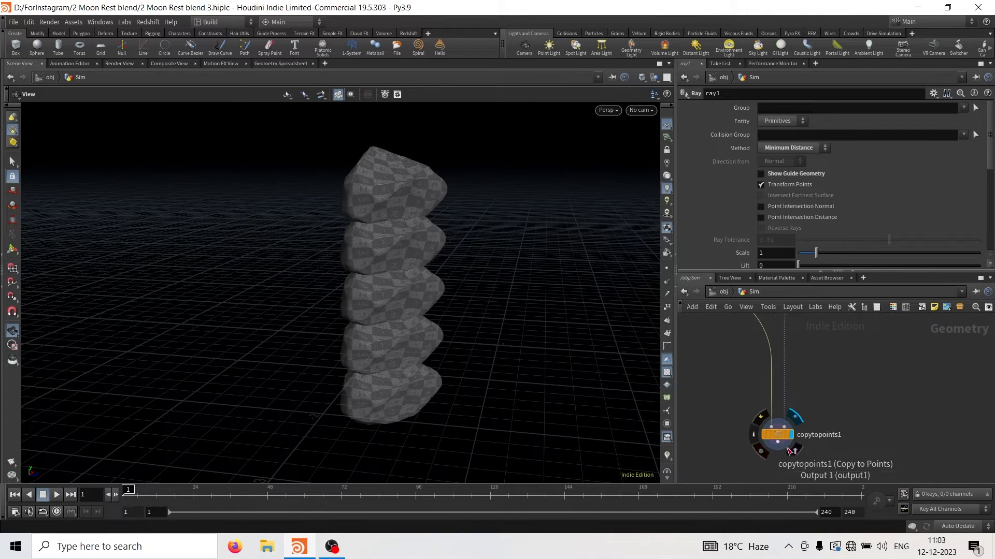
left_click(779, 436)
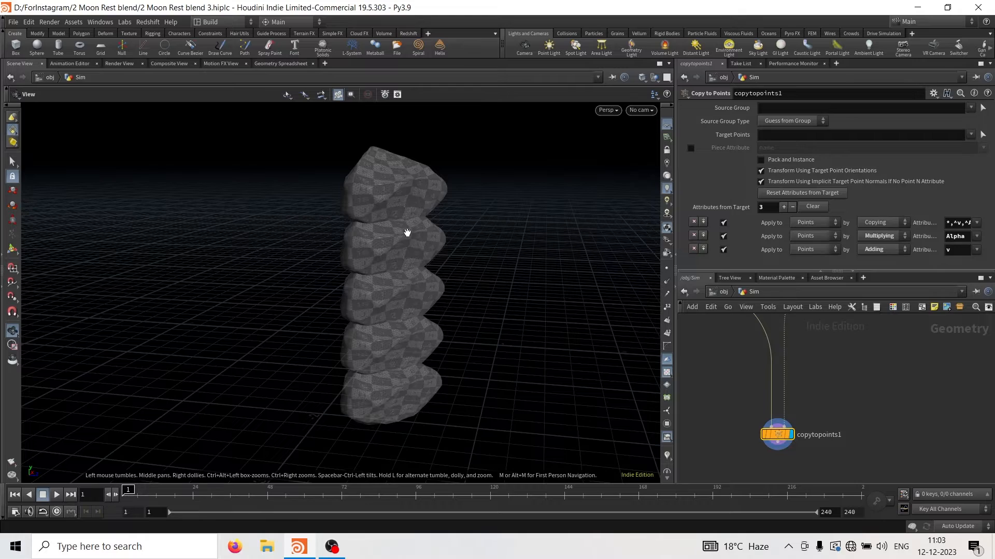
left_click_drag(428, 294, 466, 295)
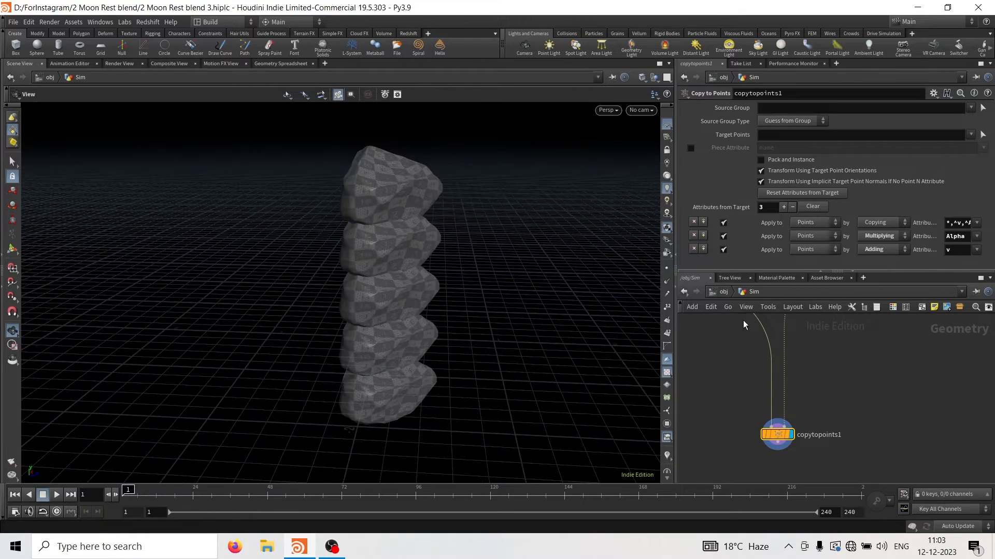
Step: Insert a Scatter and Align node on the wire between Resample and Copy to Points and place it below Resample
scroll(843, 357, "down", 2)
scroll(844, 352, "down", 3)
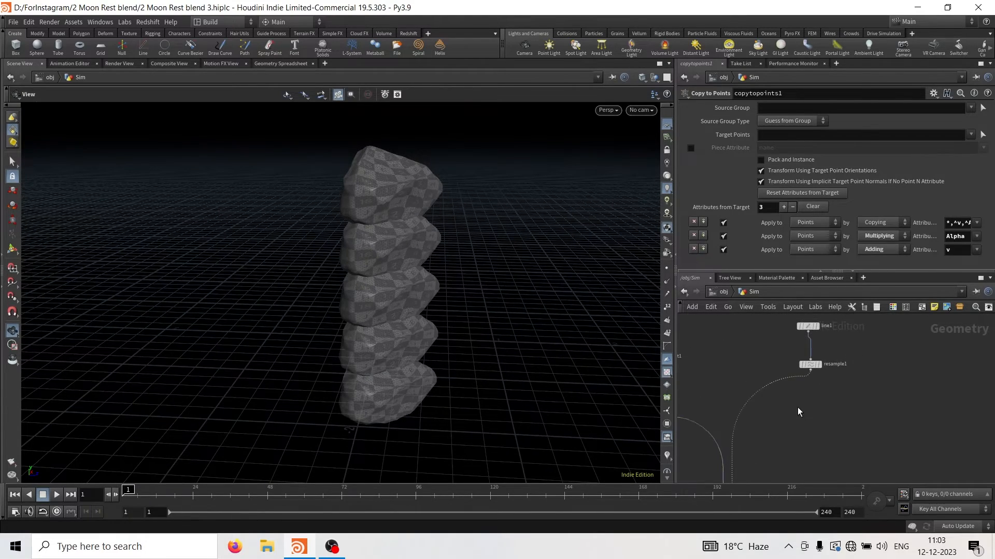
key("Tab")
type("scatt")
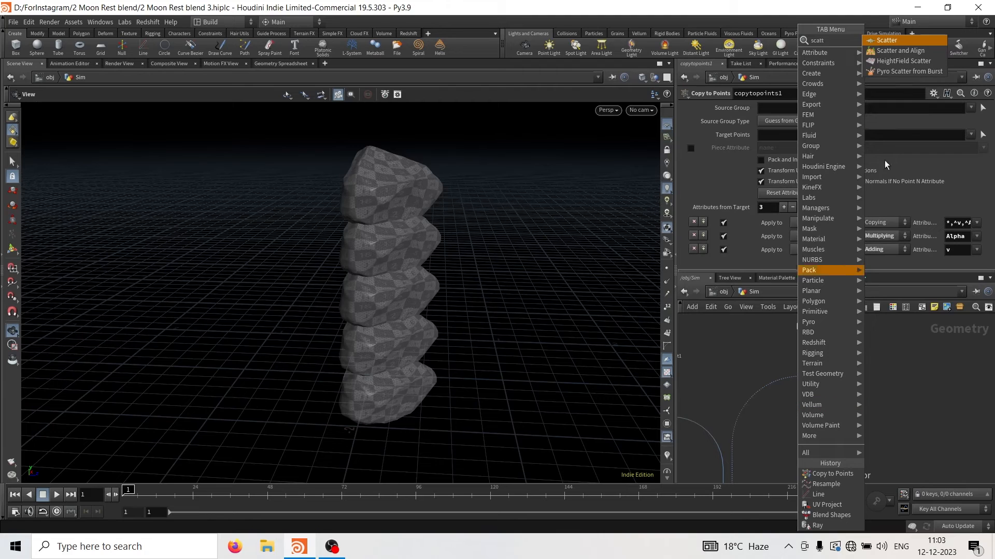
left_click(906, 50)
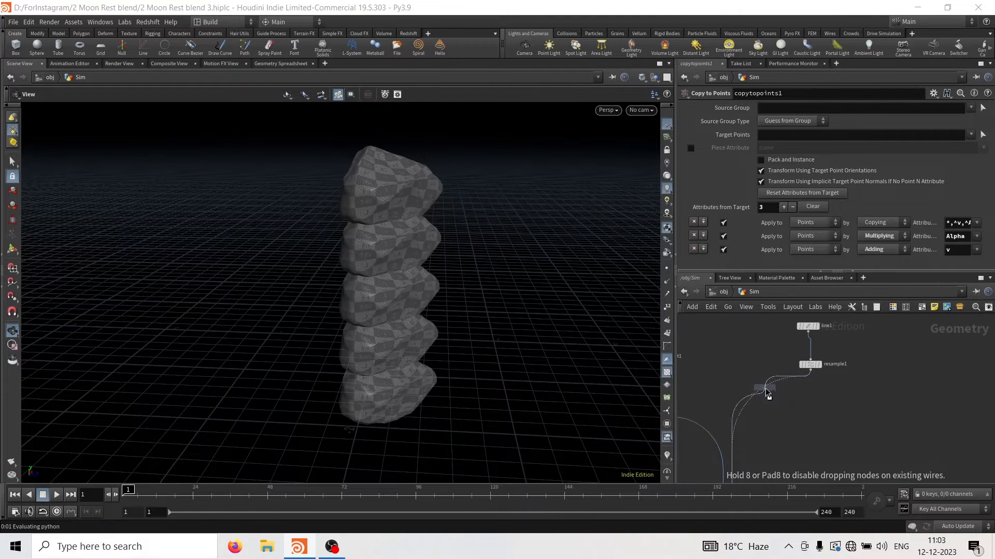
left_click(766, 388)
left_click_drag(764, 389, 825, 422)
scroll(825, 422, "up", 3)
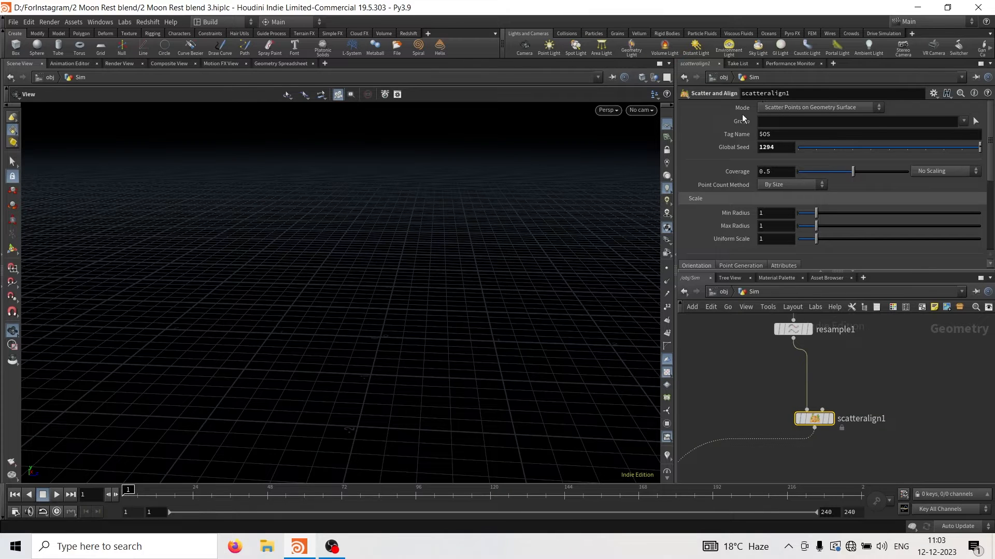
Step: Set the Scatter and Align mode to Add Attributes to Existing Point Cloud and wire Resample into its second input
left_click(778, 108)
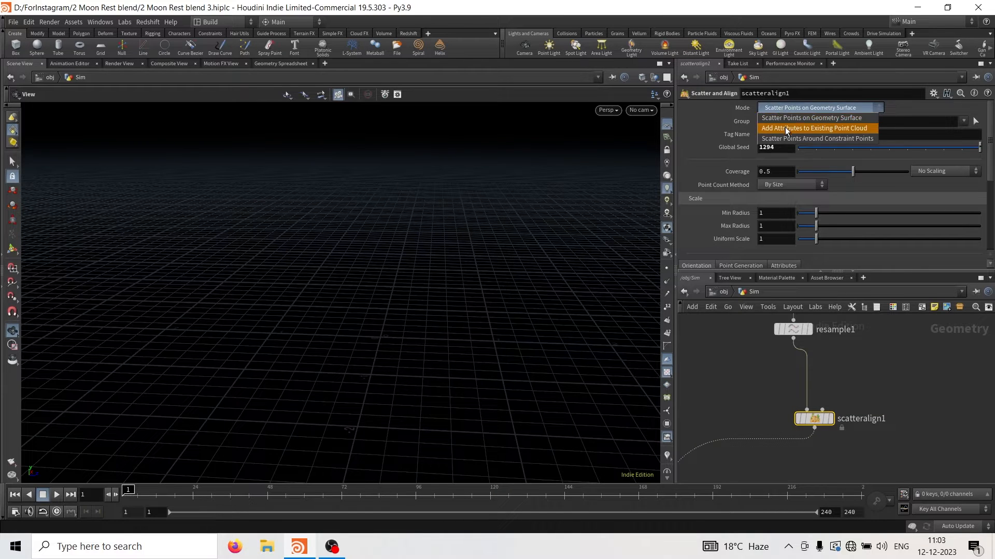
left_click(785, 129)
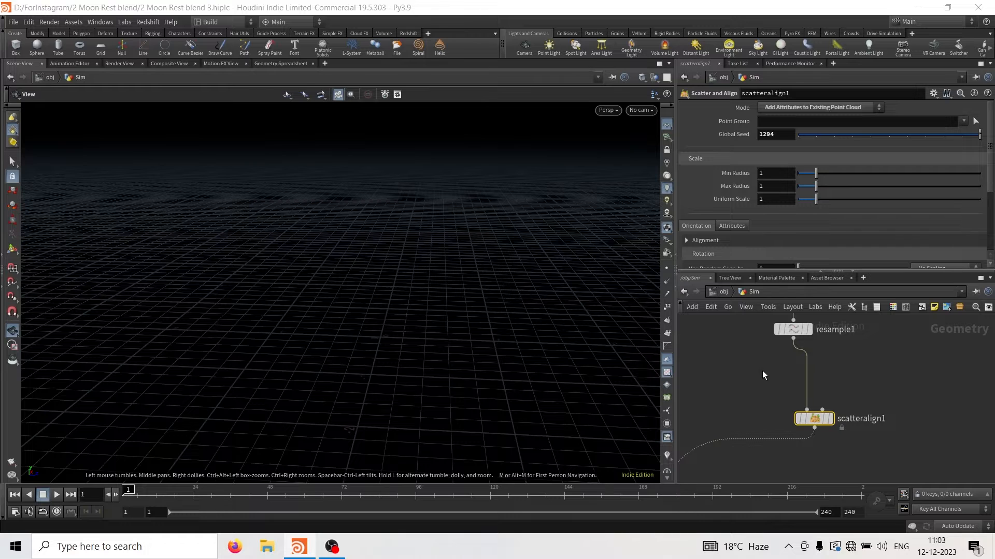
left_click_drag(823, 410, 793, 337)
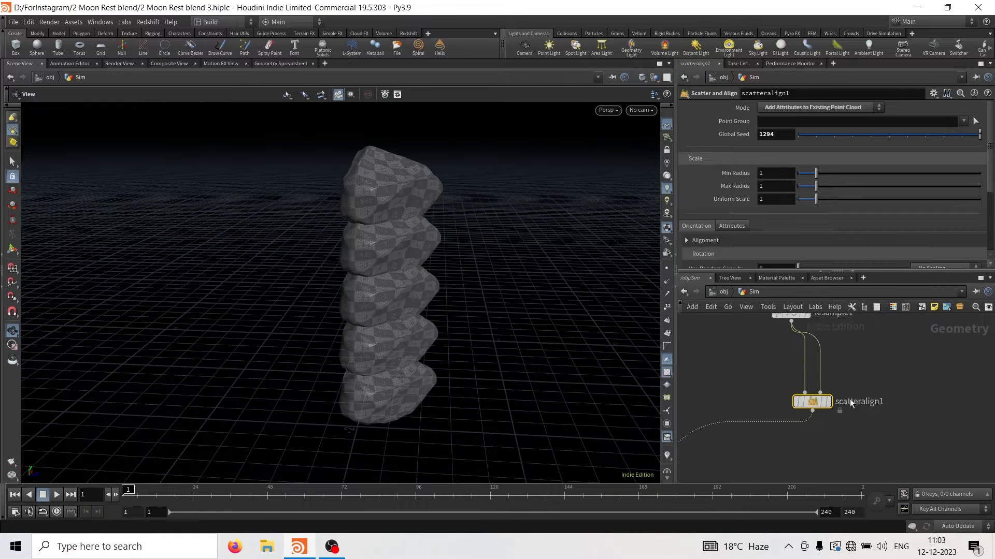
scroll(843, 412, "up", 1)
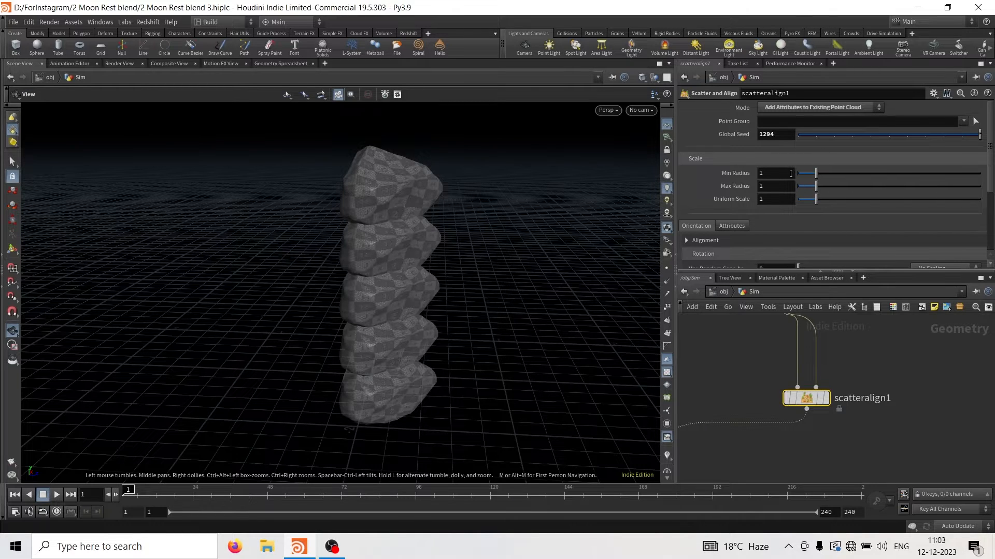
Step: Set the Scatter and Align node's Min Radius to 0.83 to vary the rock sizes
middle_click_drag(790, 173, 699, 200)
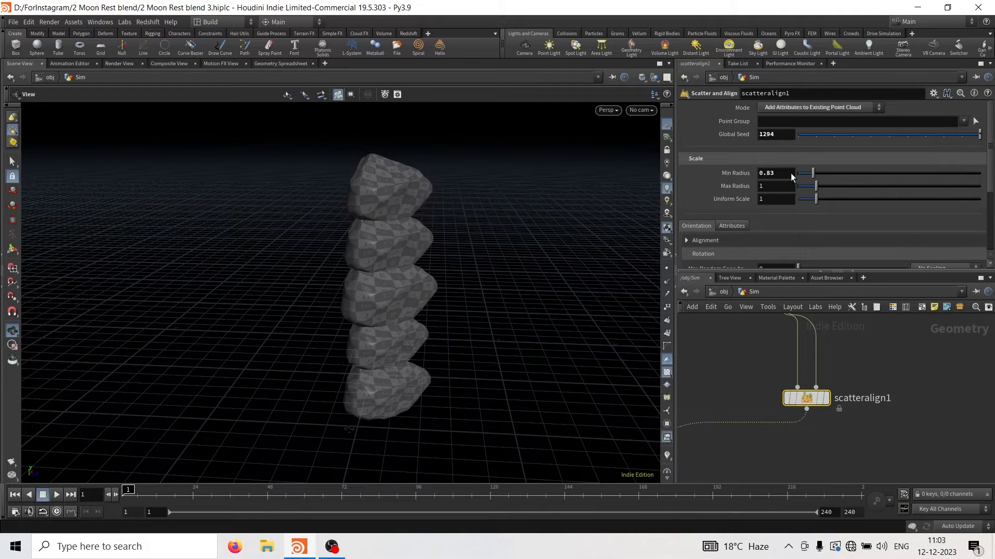
left_click_drag(409, 280, 363, 272)
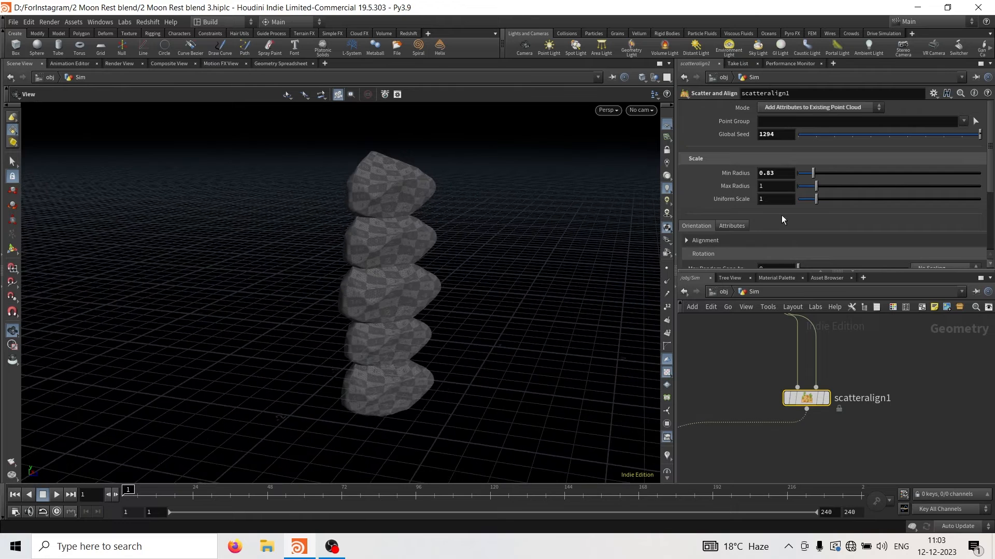
Step: Randomize the rocks' orientation with a Max Random Cone Angle of 140.9 and a Max Angle of 91 around the normal
scroll(788, 213, "down", 3)
scroll(798, 214, "down", 1)
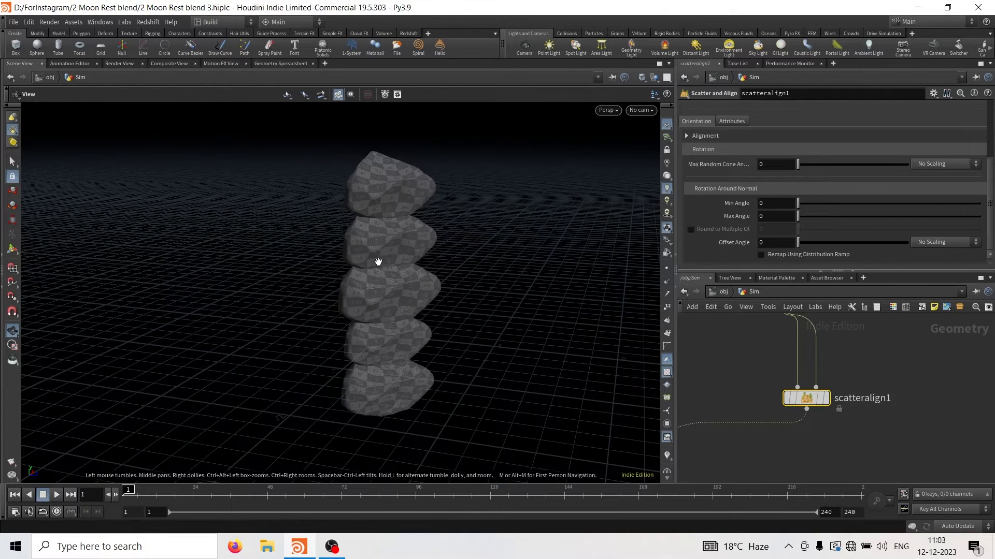
left_click_drag(379, 261, 412, 256)
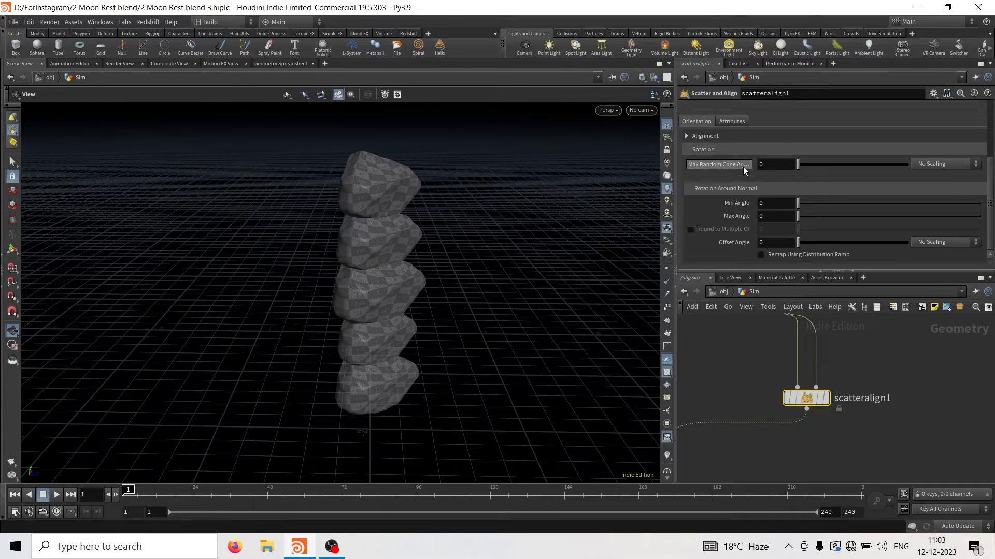
left_click_drag(798, 165, 884, 168)
left_click(875, 454)
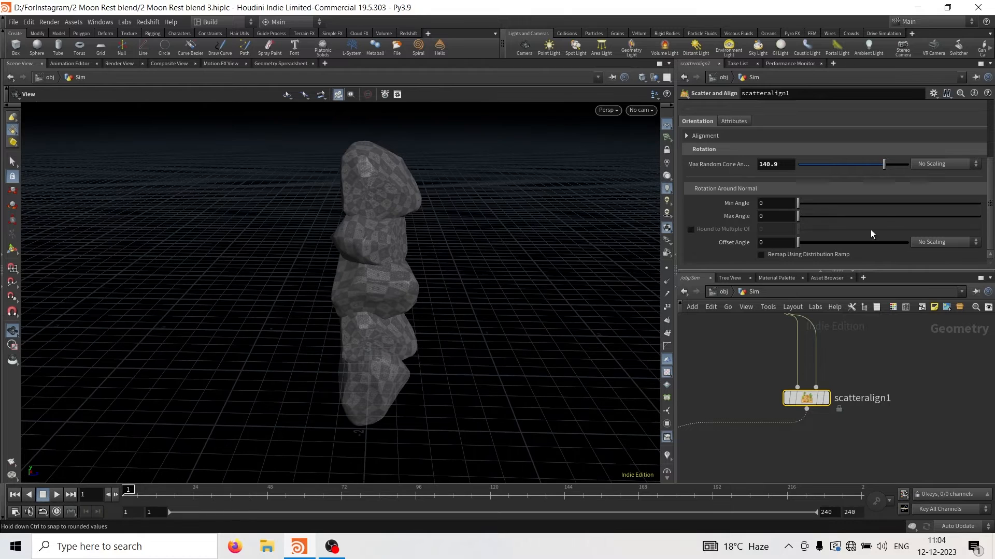
left_click_drag(798, 216, 843, 216)
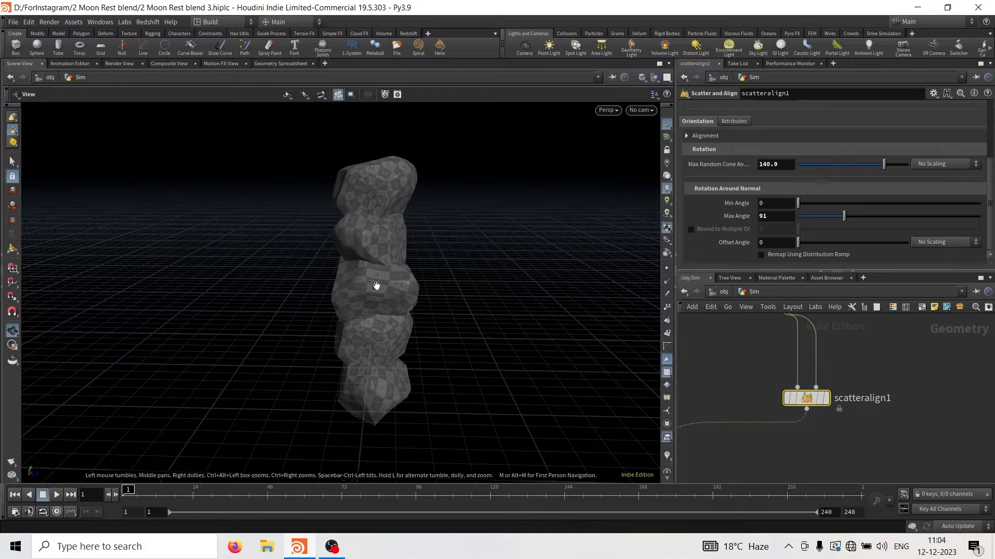
left_click_drag(130, 491, 89, 475)
left_click_drag(127, 496, 180, 460)
type("@")
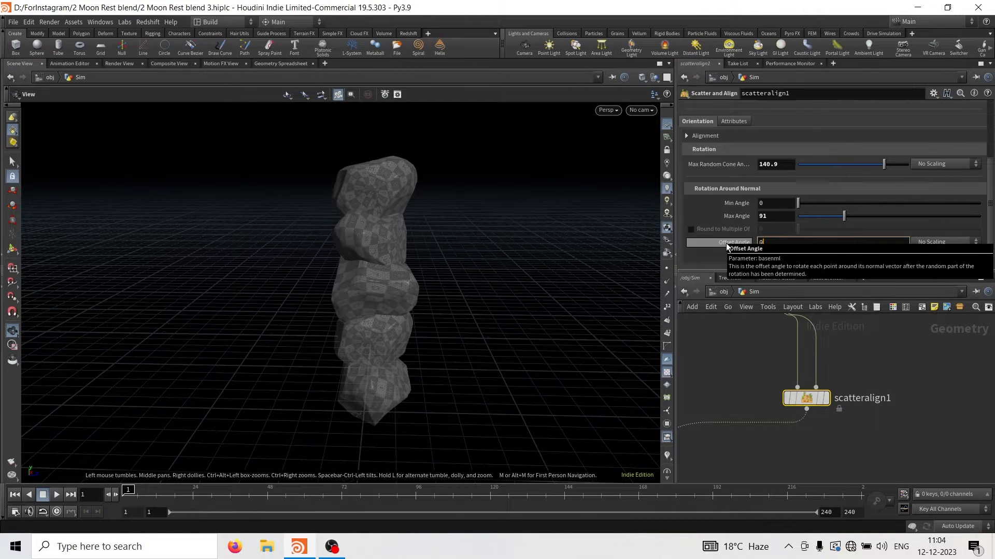
type("Frame")
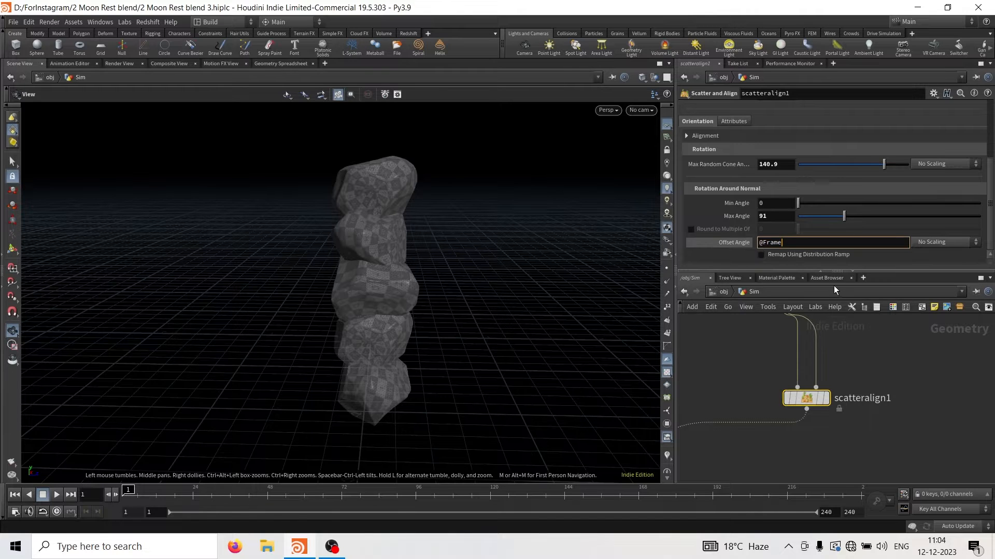
left_click(900, 363)
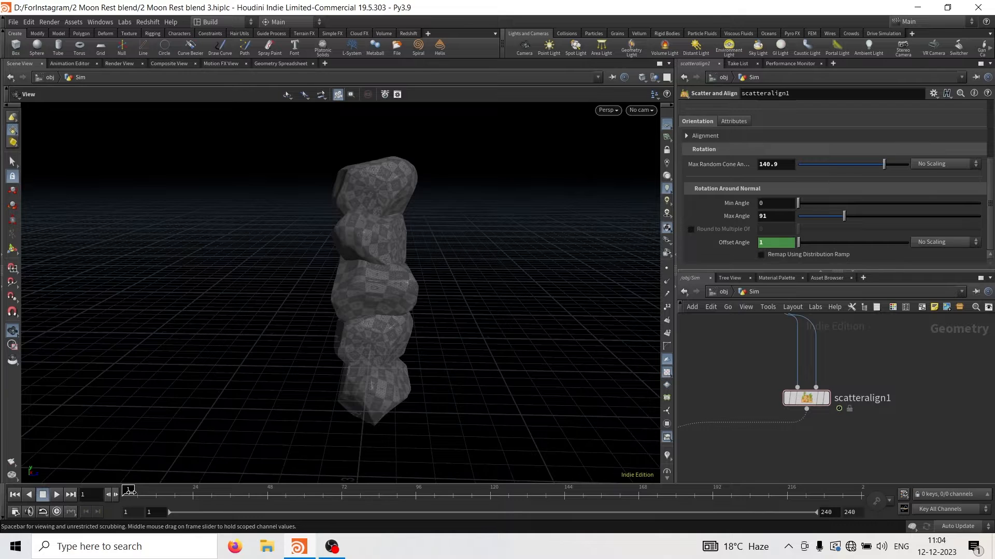
Step: Scrub the timeline to check the animated rotation of the stacked rocks and return to frame 1
left_click_drag(128, 493, 421, 487)
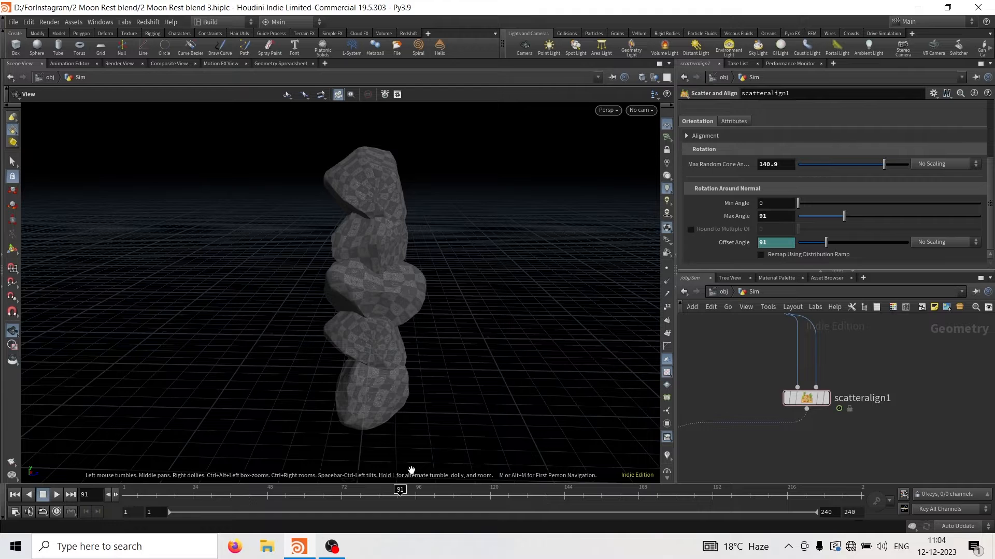
left_click(15, 494)
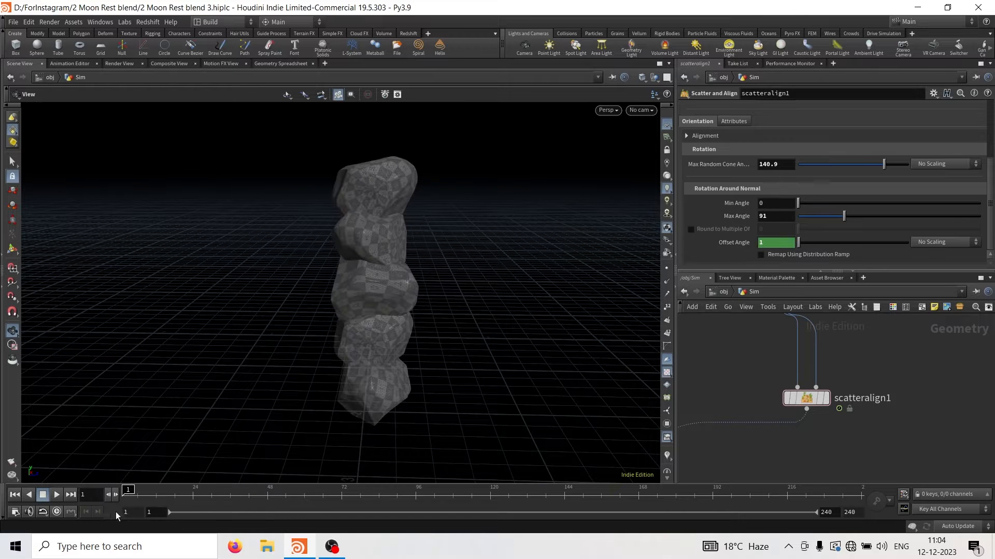
left_click_drag(347, 338, 615, 324)
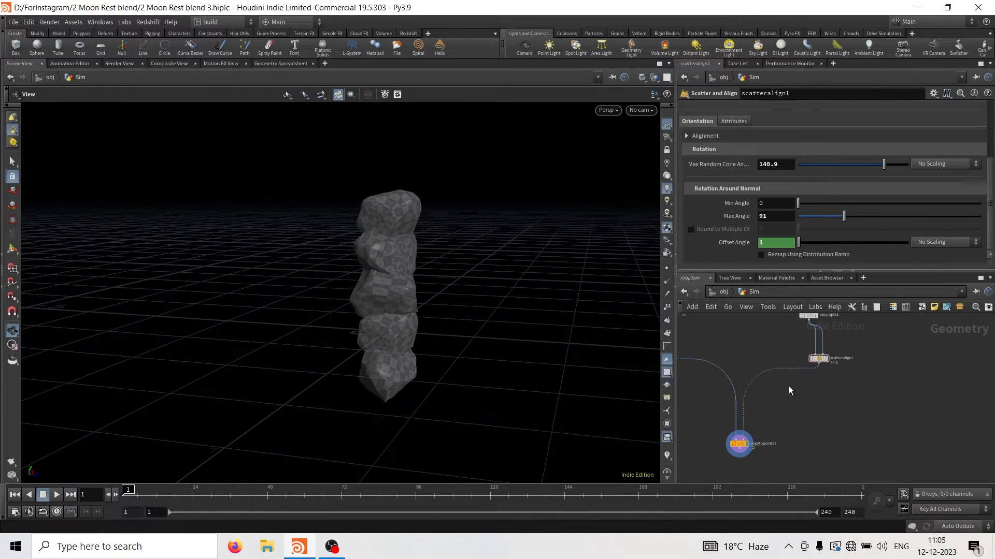
right_click_drag(406, 271, 530, 160)
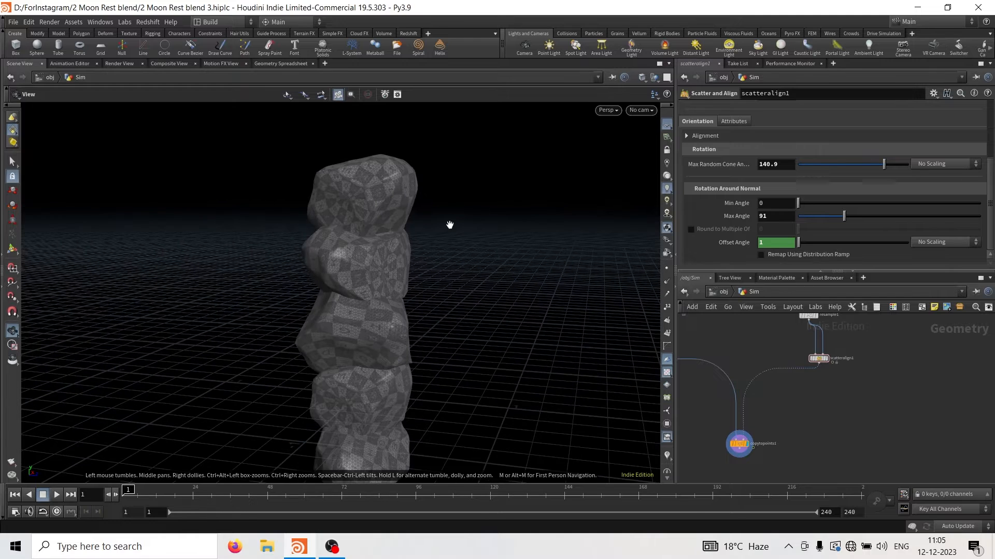
Step: Insert an Attribute Wrangle on the wire between Scatter and Align and Copy to Points, and place it below Scatter and Align
scroll(794, 399, "up", 2)
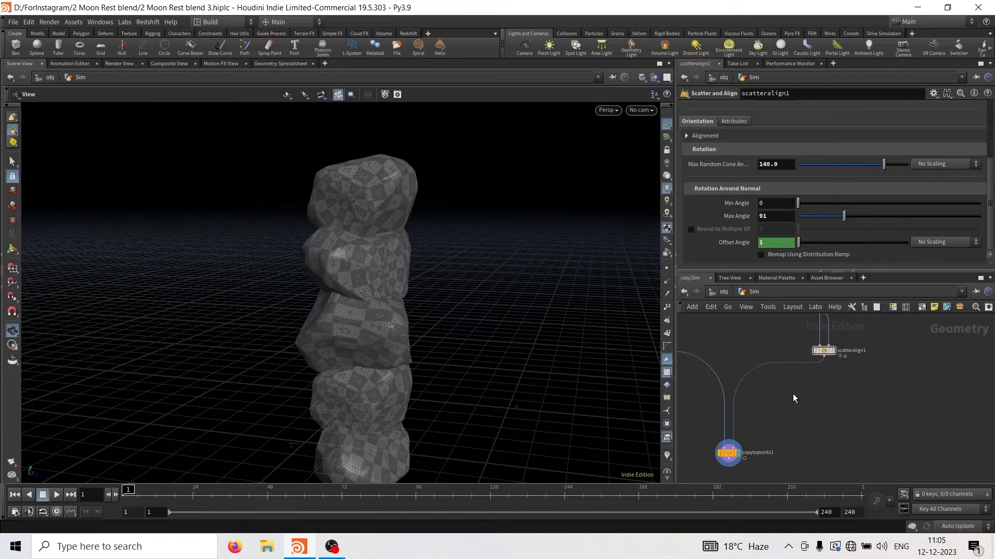
key("Tab")
type("aw")
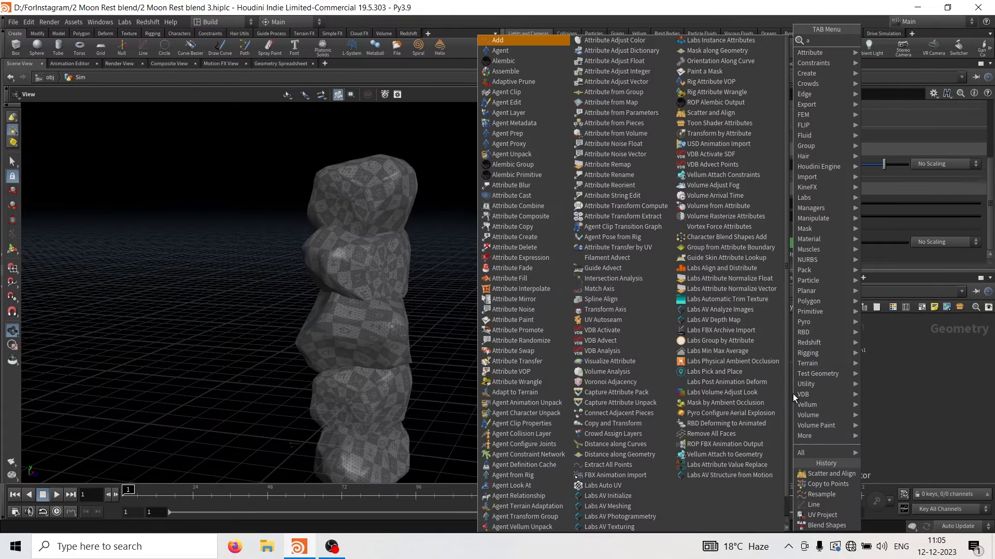
key("Return")
key("Tab")
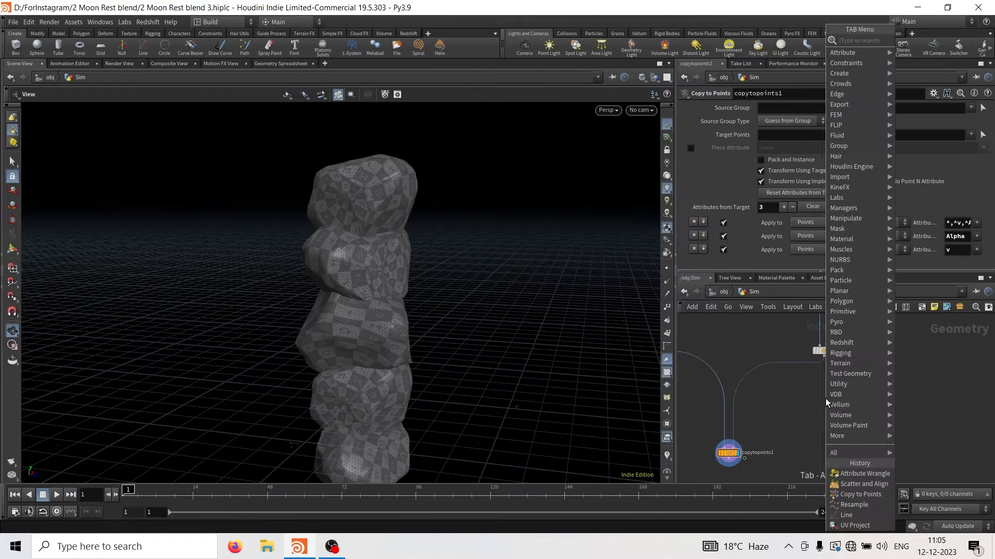
type("awr")
key("Return")
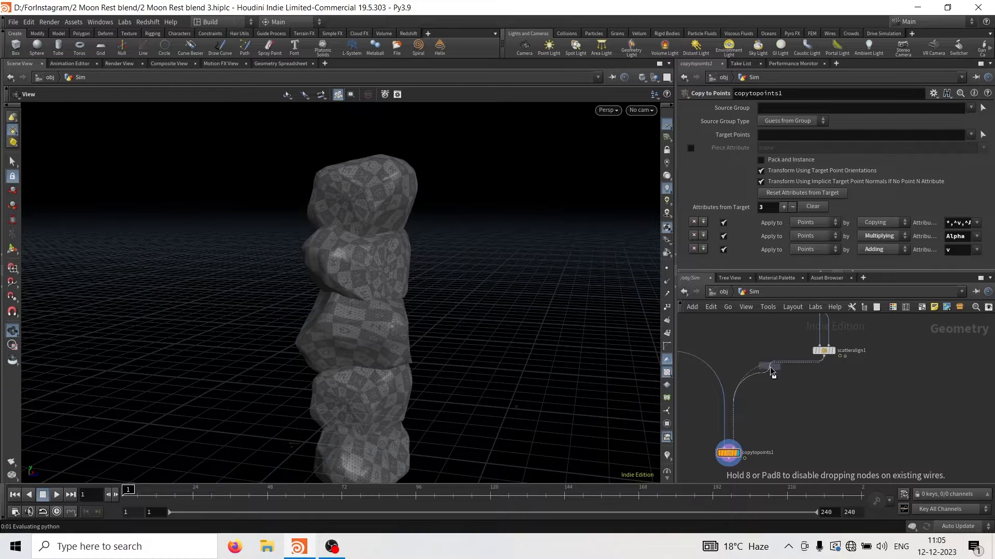
left_click(770, 367)
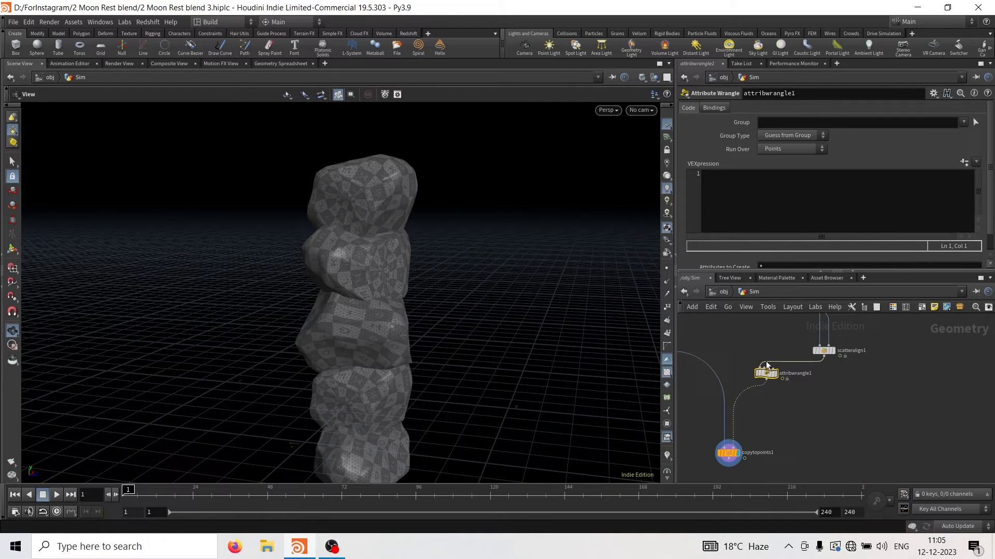
left_click_drag(769, 377, 819, 388)
Step: Halve the rocks' scale with the VEX expression f@pscale *= 0.5; in the Attribute Wrangle
left_click(727, 198)
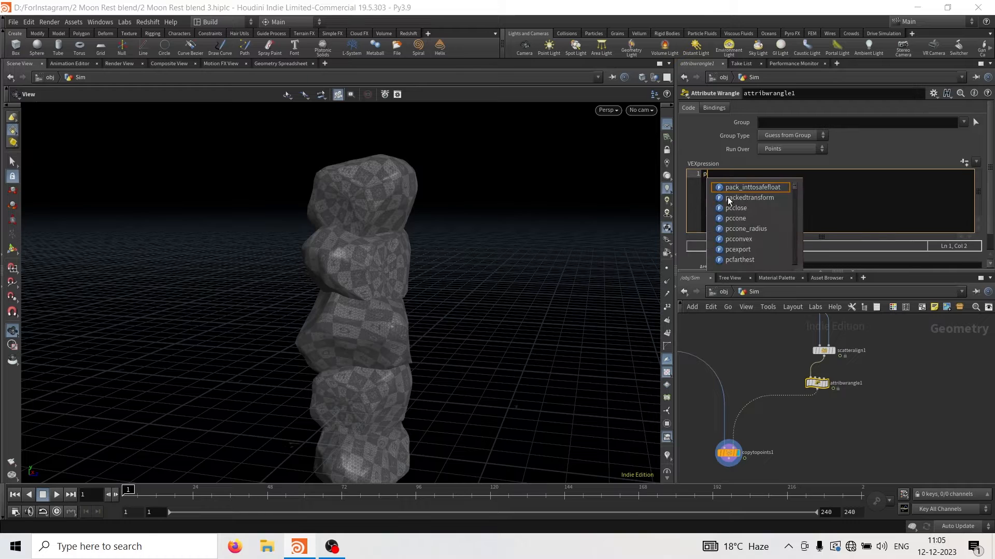
key("BackSpace")
type("f")
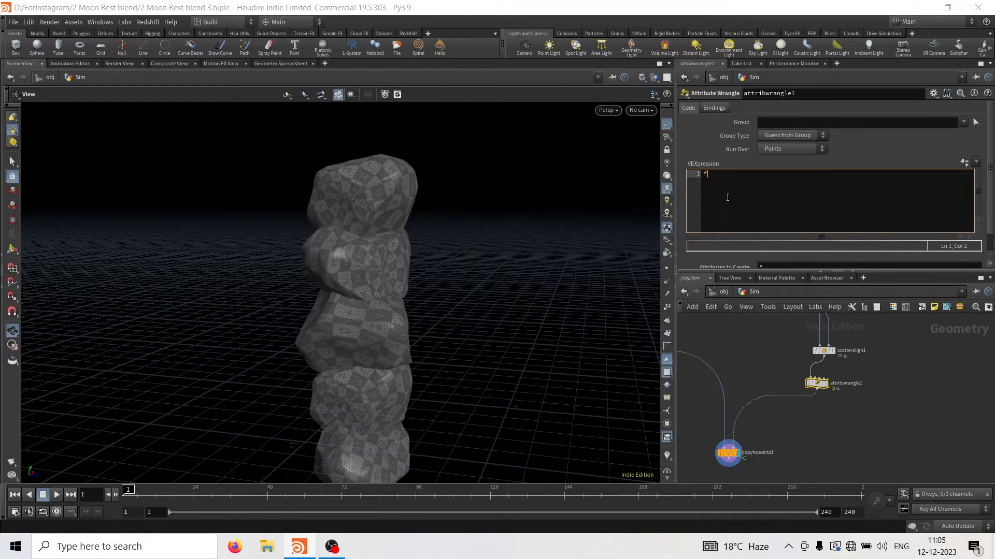
type("@pscale *= 0.5;")
left_click(864, 426)
left_click_drag(362, 332, 354, 259)
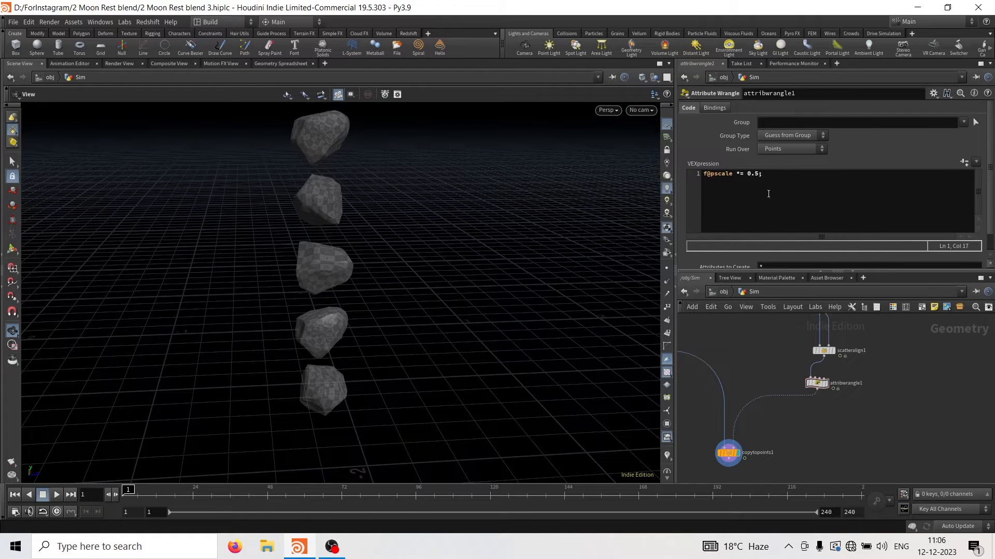
Step: Scrub through the timeline and examine the spacing and rotation of the smaller rocks from several angles
middle_click_drag(891, 396, 880, 435)
left_click_drag(311, 311, 301, 285)
scroll(821, 388, "up", 3)
left_click(813, 389)
scroll(808, 214, "down", 4)
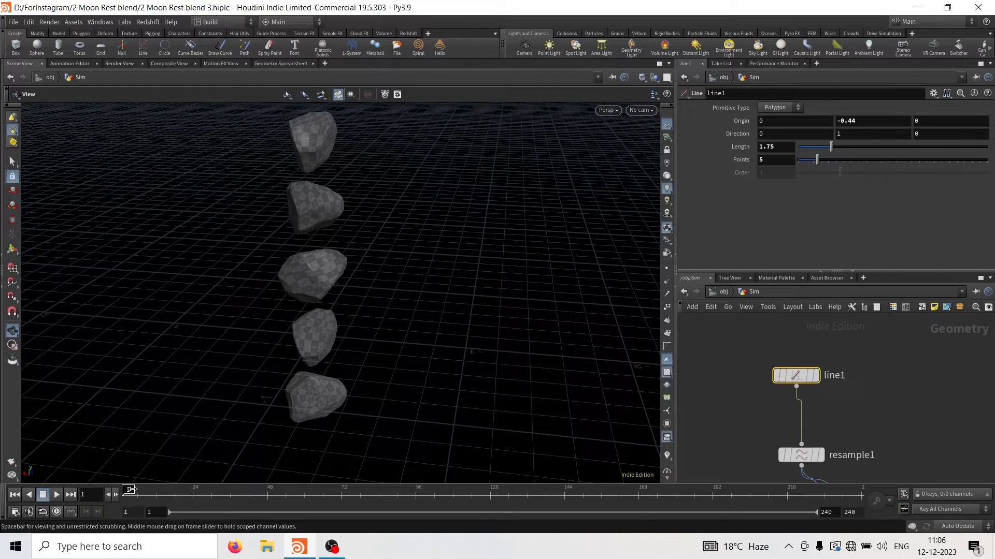
left_click_drag(128, 489, 509, 487)
left_click_drag(373, 249, 213, 273)
left_click_drag(242, 493, 597, 485)
scroll(861, 408, "down", 3)
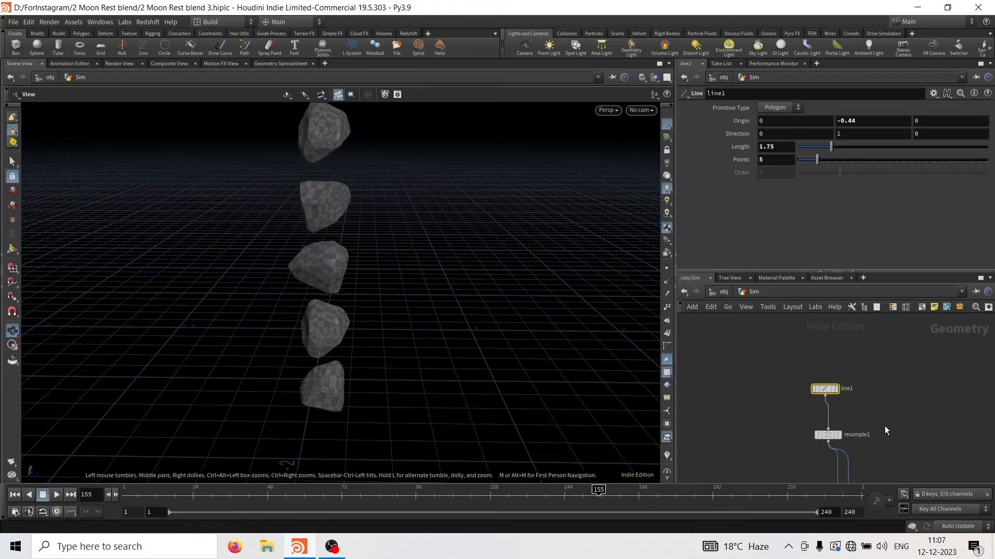
Step: Lay out the Line, Resample, Scatter and Align and Attribute Wrangle nodes in a tidy vertical column
middle_click_drag(883, 425, 866, 332)
scroll(879, 454, "down", 4)
middle_click_drag(881, 461, 881, 388)
scroll(827, 426, "up", 4)
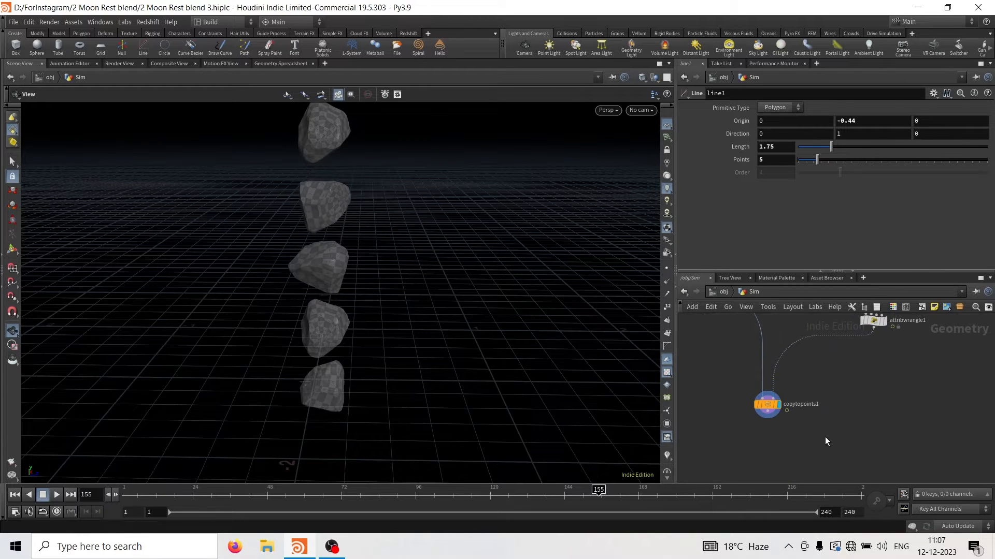
middle_click_drag(787, 416, 786, 430)
left_click(764, 422)
scroll(825, 398, "down", 4)
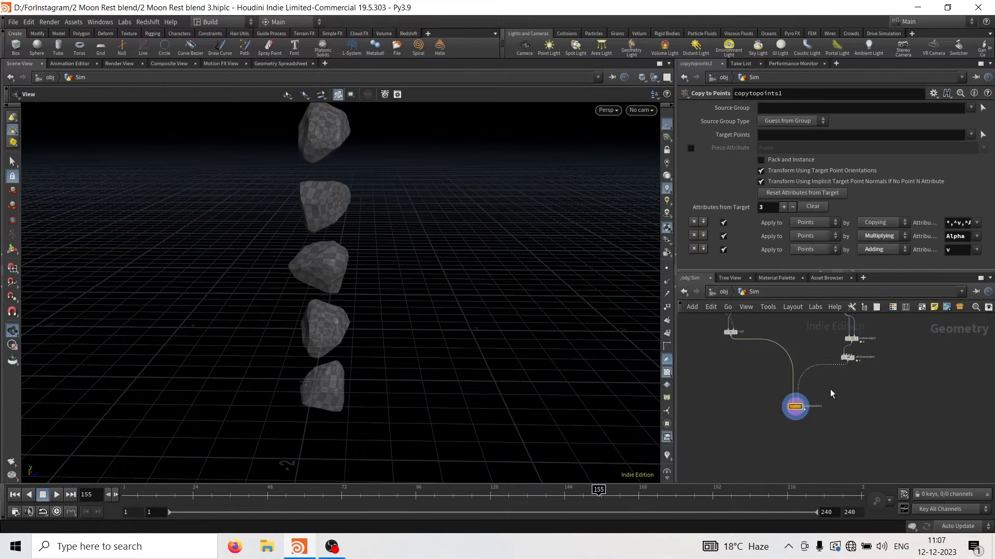
middle_click_drag(833, 366, 815, 413)
left_click_drag(806, 328, 848, 420)
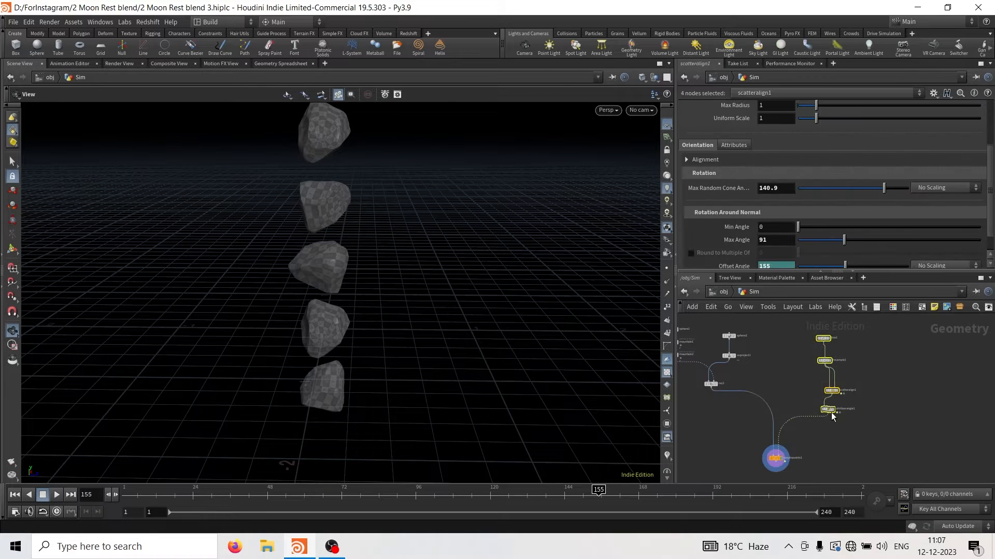
key("l")
middle_click_drag(767, 384, 820, 386)
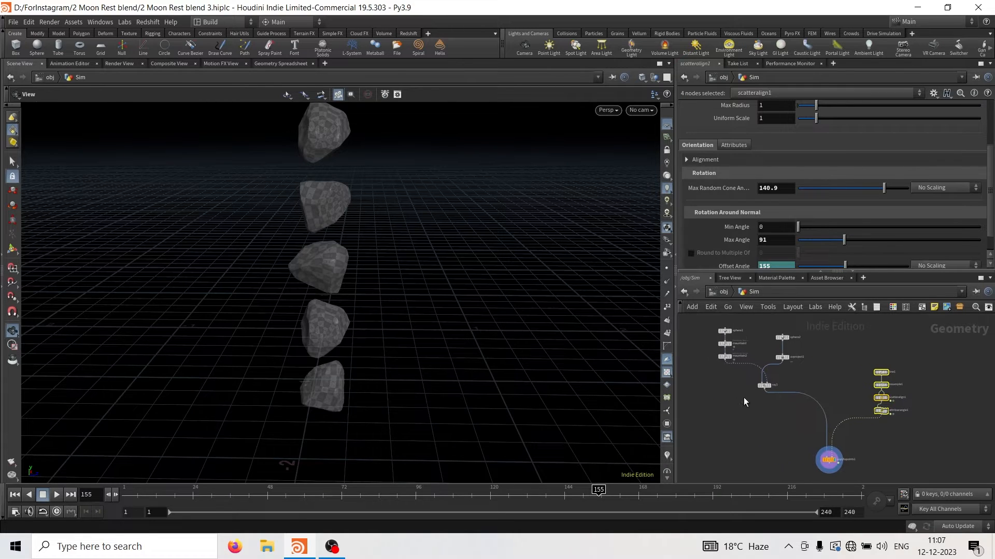
middle_click_drag(884, 430, 842, 433)
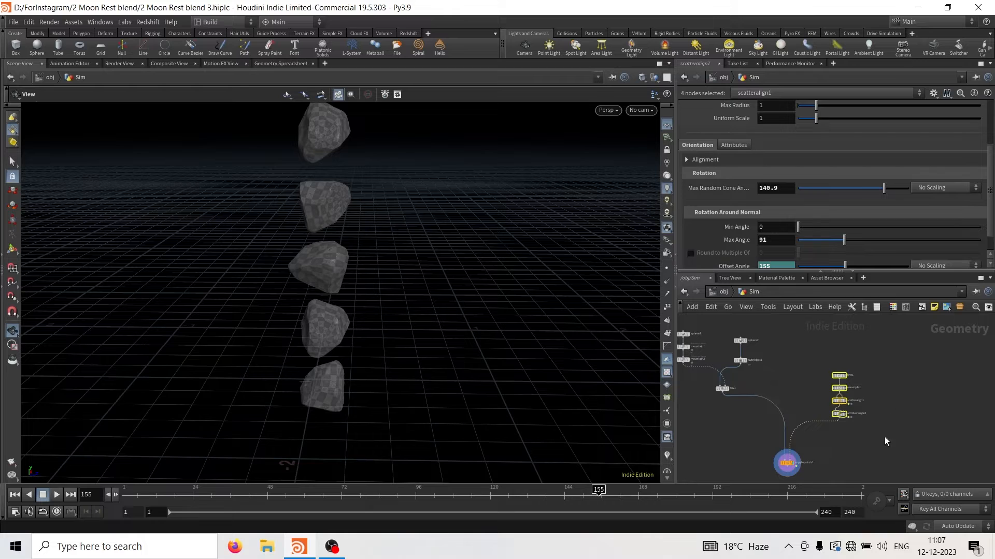
left_click_drag(884, 437, 816, 358)
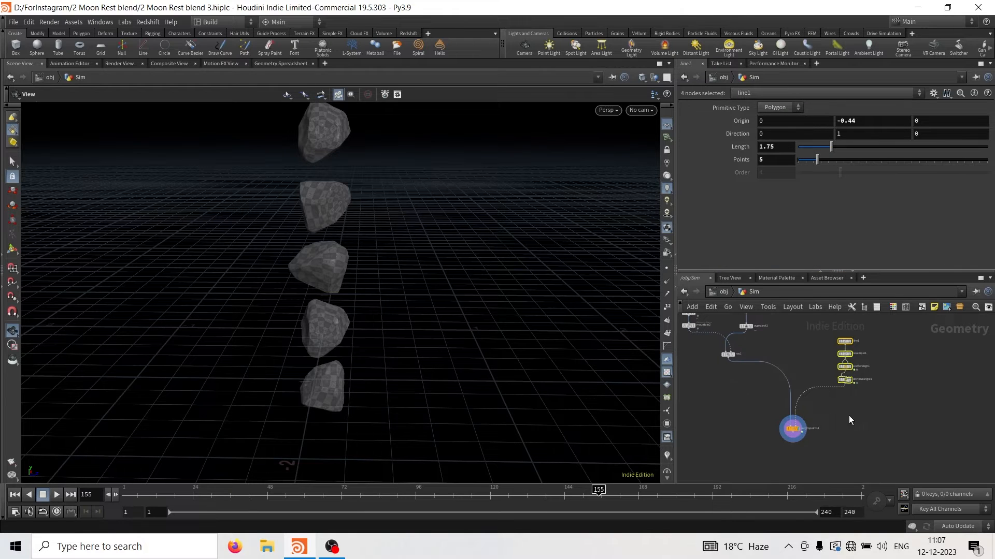
left_click(835, 434)
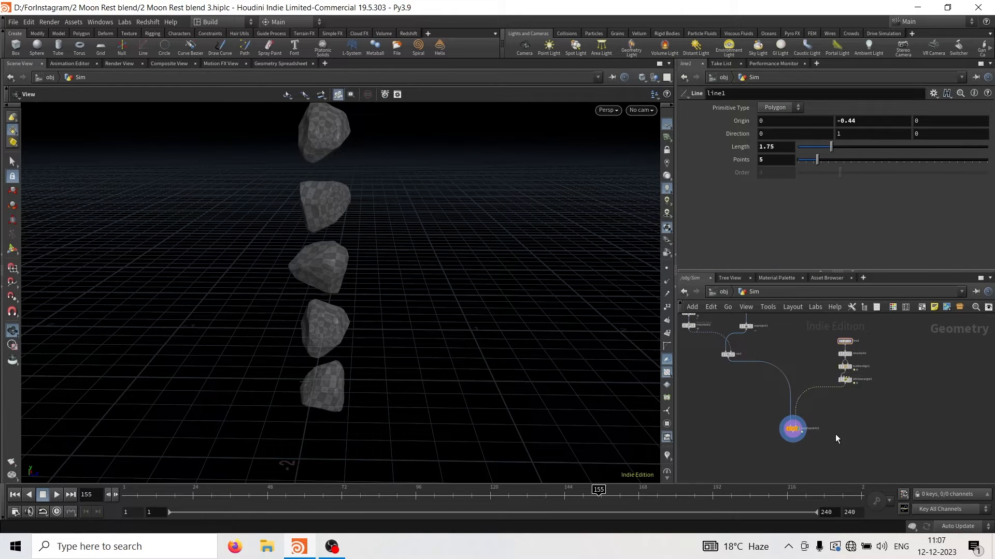
scroll(793, 367, "down", 1)
middle_click_drag(792, 358, 789, 379)
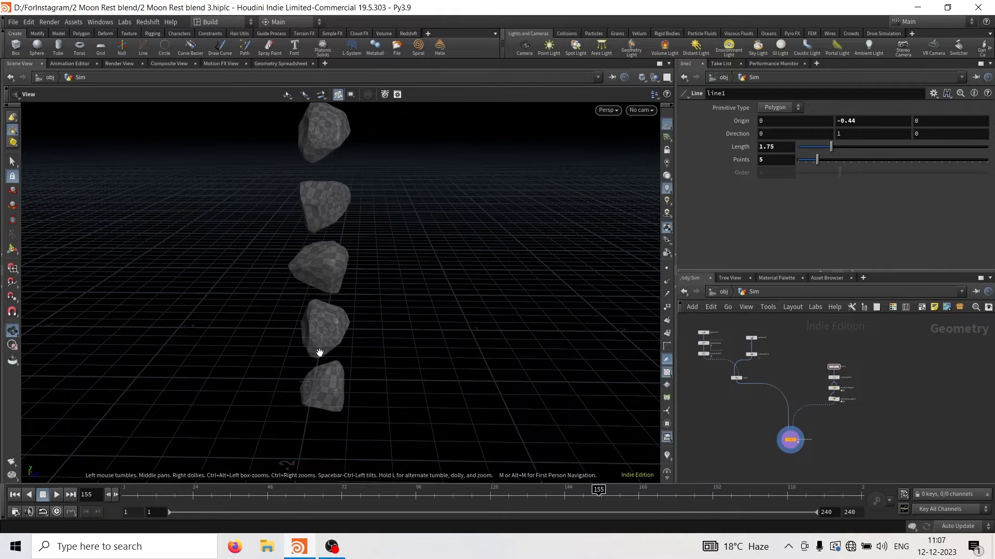
Step: Duplicate the Copy to Points node with its input connections and place the copy beside the original
middle_click_drag(799, 408, 794, 332)
scroll(792, 358, "up", 3)
middle_click_drag(782, 372, 733, 392)
left_click_drag(733, 394, 868, 394, "alt")
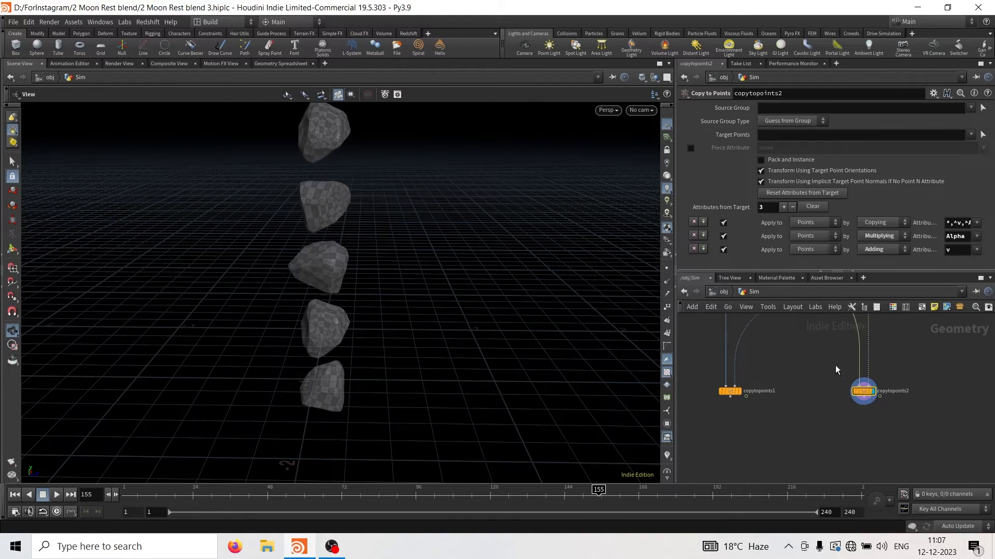
Step: Rewire the duplicated Copy to Points node's first input from the Ray node to the sphere's UV Project node
scroll(827, 359, "down", 2)
middle_click_drag(825, 356, 851, 475)
middle_click_drag(809, 412, 811, 417)
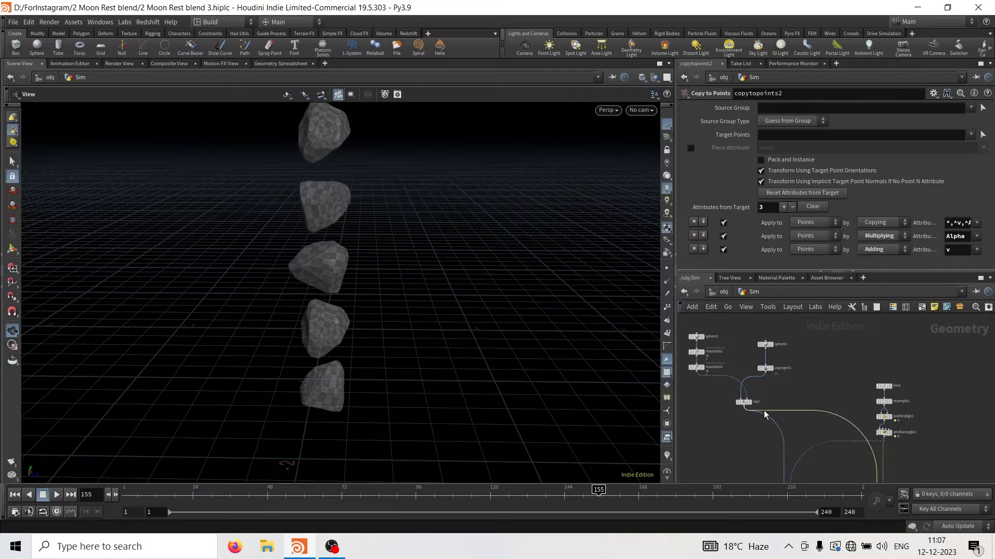
scroll(770, 397, "up", 2)
scroll(769, 398, "down", 2)
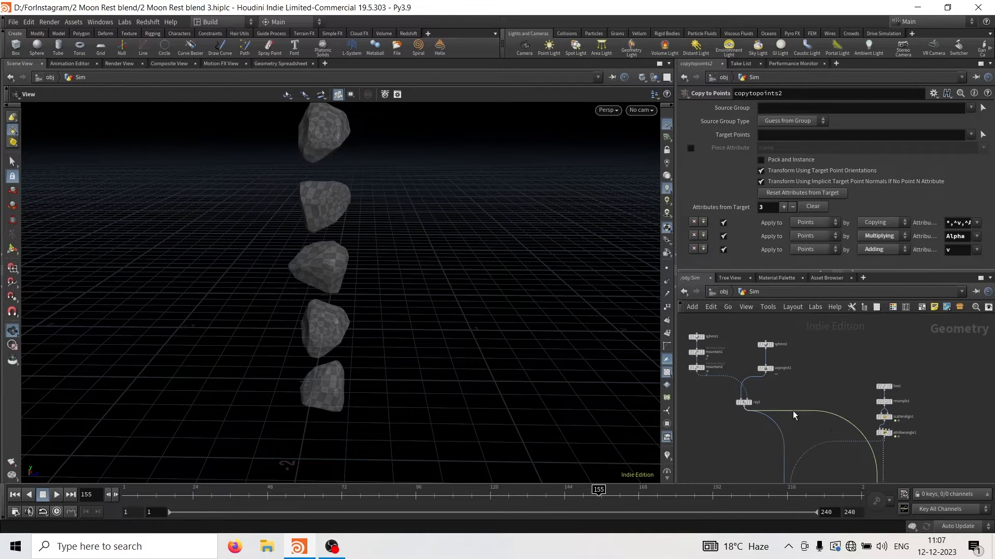
left_click_drag(792, 412, 772, 380)
middle_click_drag(799, 389, 746, 274)
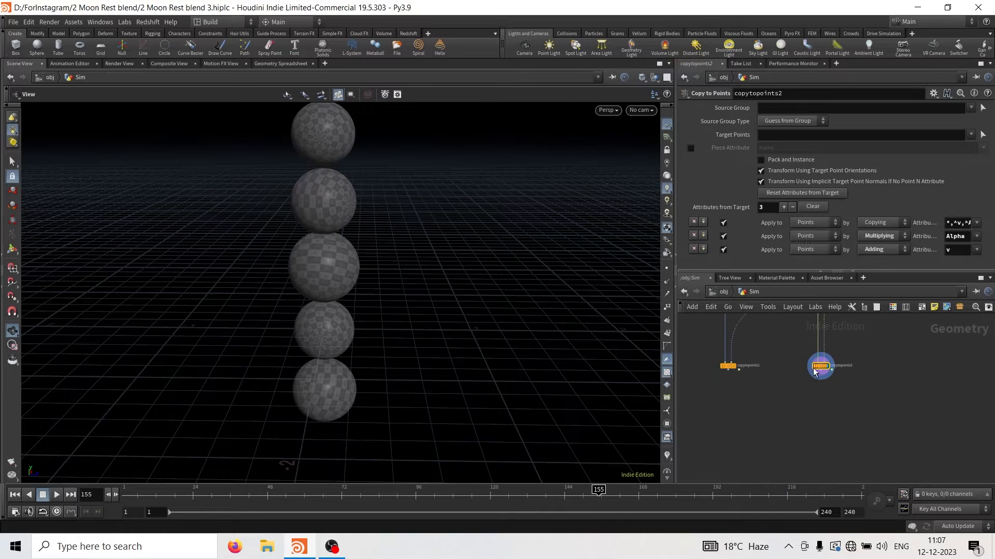
Step: Switch the display between the two Copy to Points nodes to compare the rock and sphere stacks
scroll(812, 366, "up", 2)
middle_click_drag(802, 381, 820, 385)
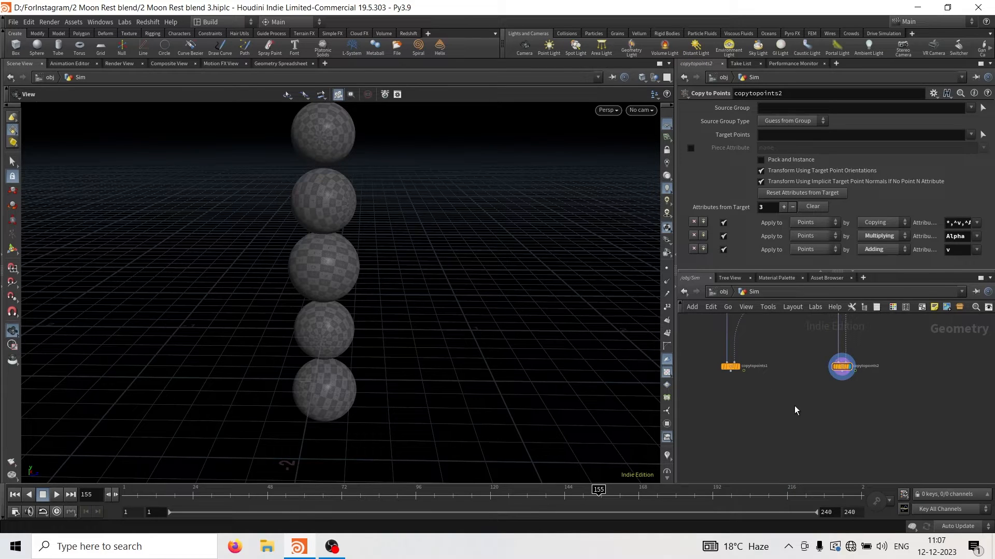
left_click(738, 367)
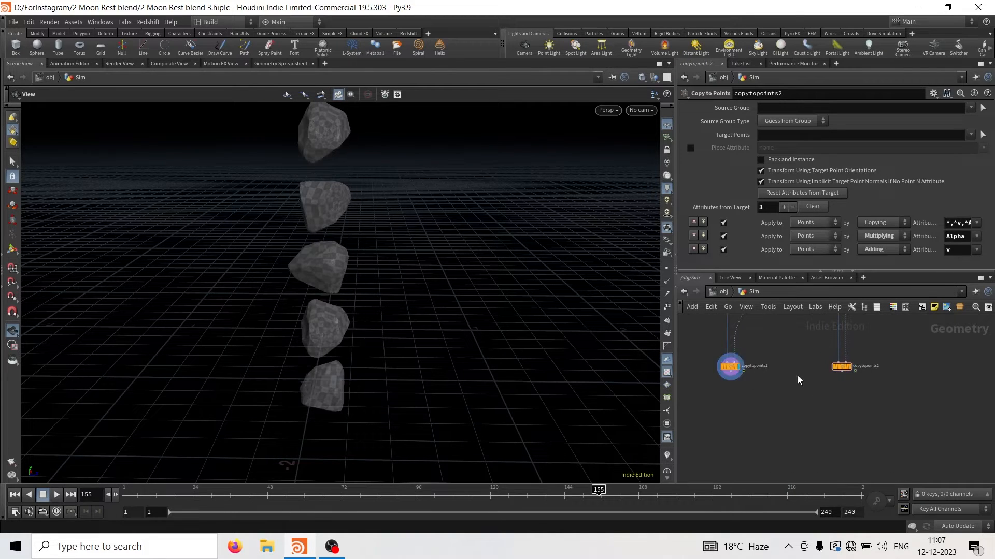
scroll(856, 370, "up", 3)
left_click(848, 367)
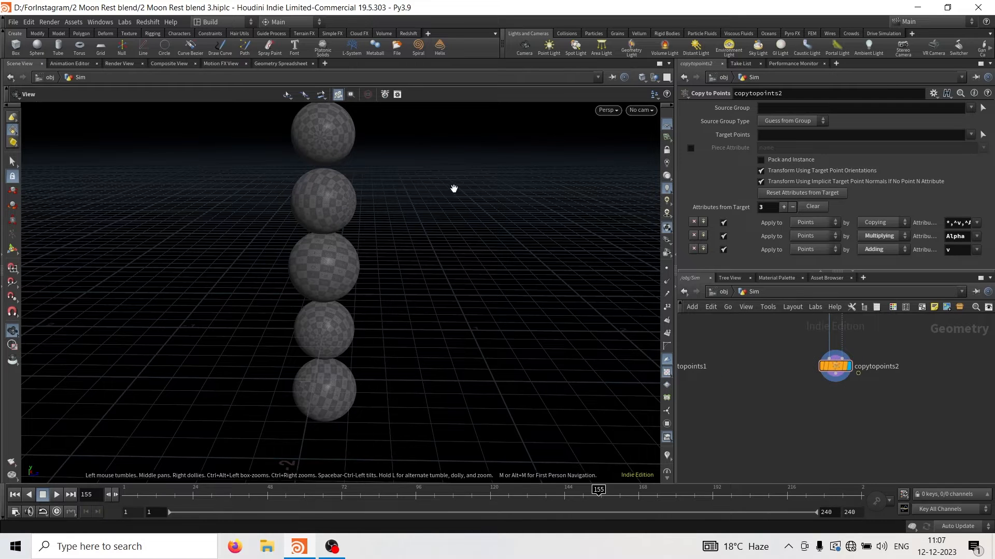
Step: Add a Blend Shapes node below the two Copy to Points nodes
middle_click_drag(709, 415, 757, 414)
key("Tab")
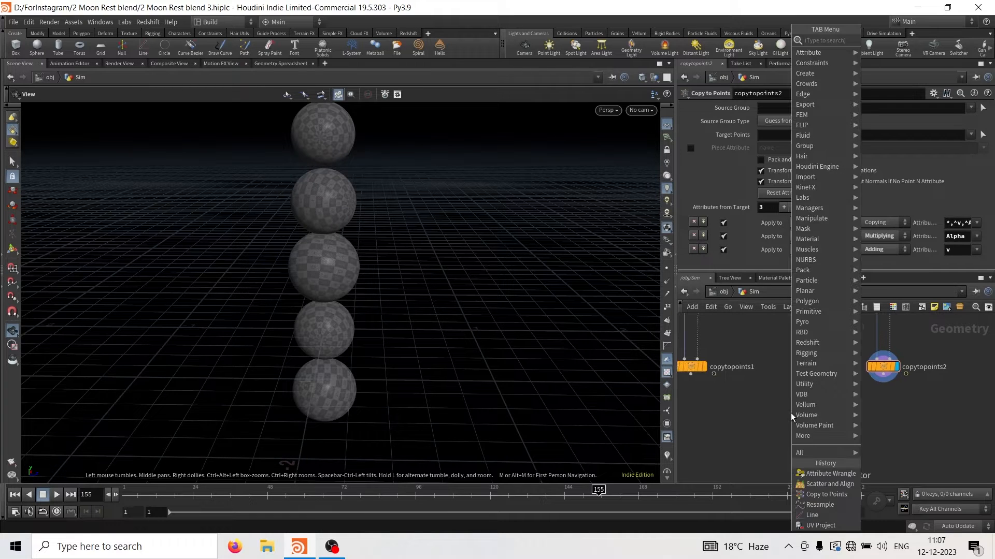
type("blen")
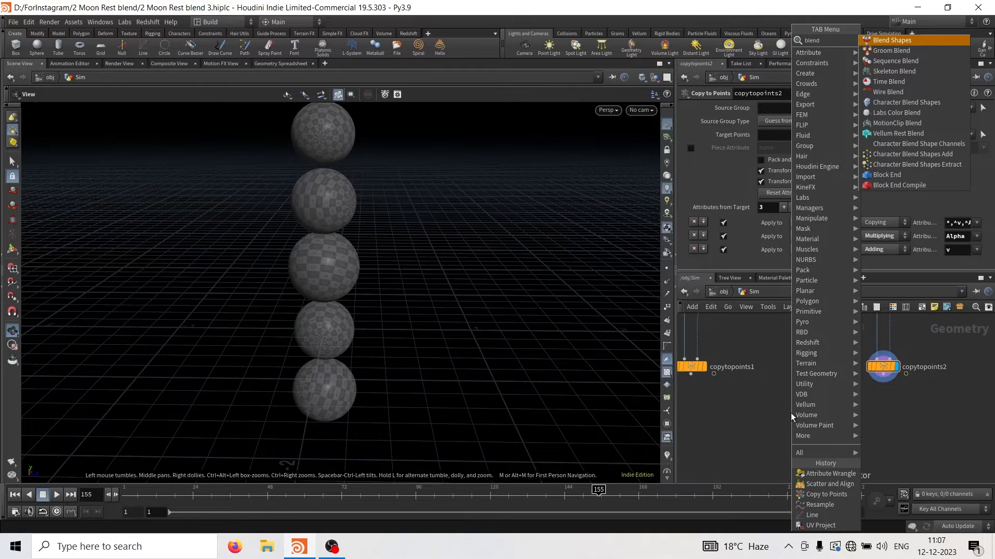
type("d")
key("Return")
left_click(835, 456)
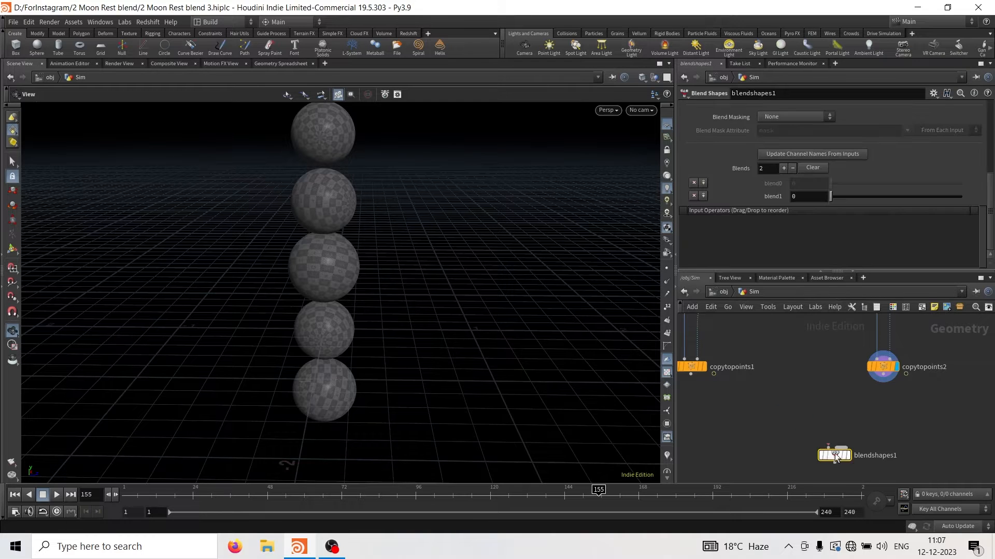
Step: Connect the rock and sphere Copy to Points nodes to the Blend Shapes inputs and raise blend1 to 1
left_click_drag(828, 447, 691, 373)
left_click_drag(841, 447, 881, 408)
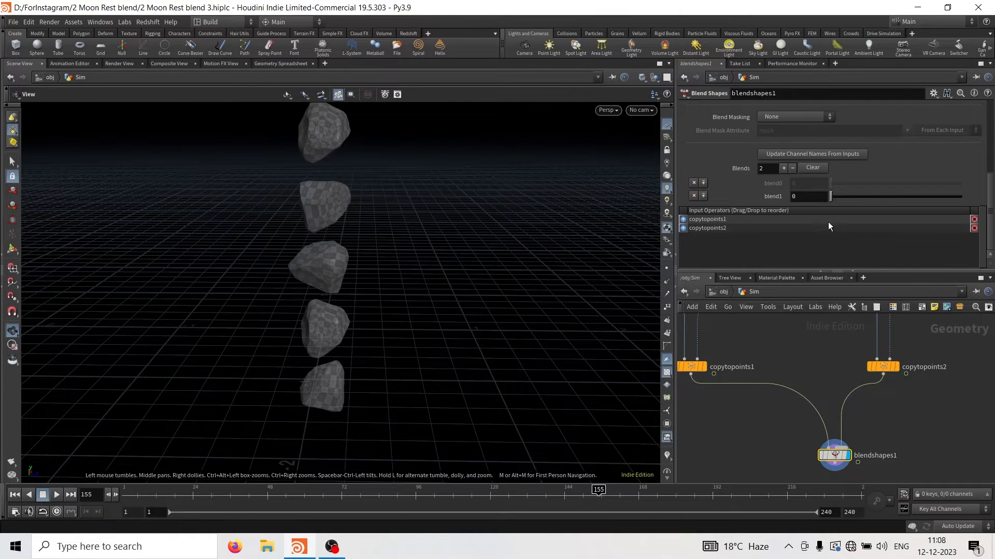
left_click_drag(835, 202, 979, 205)
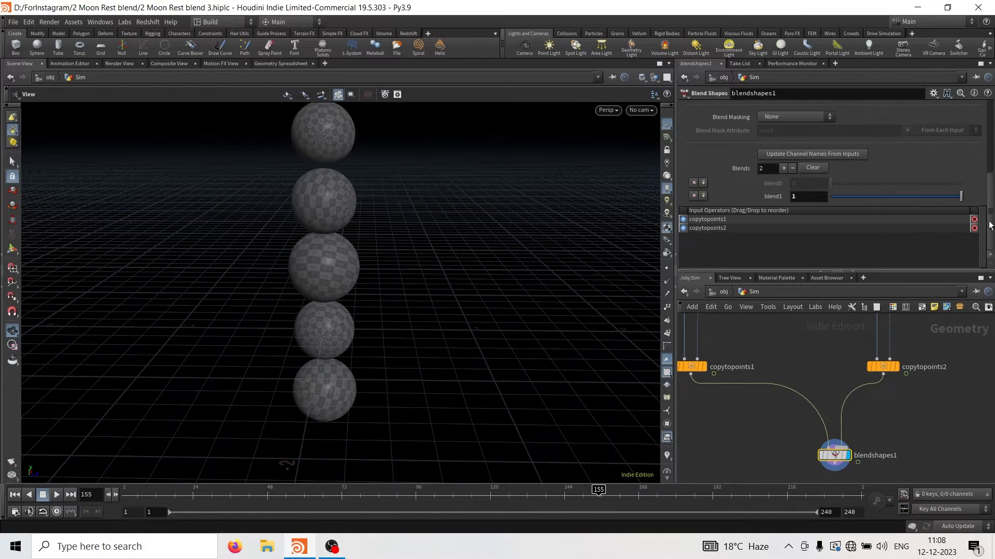
left_click_drag(302, 160, 330, 162)
scroll(822, 360, "down", 1)
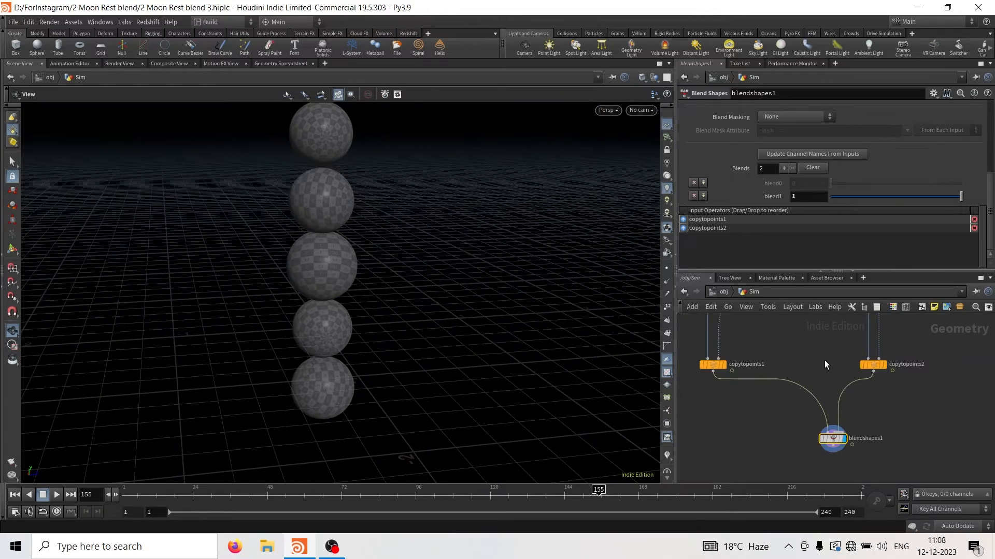
Step: Delete the Blend Shapes node below the two Copy to Points nodes
middle_click_drag(825, 377, 800, 340)
scroll(810, 408, "up", 2)
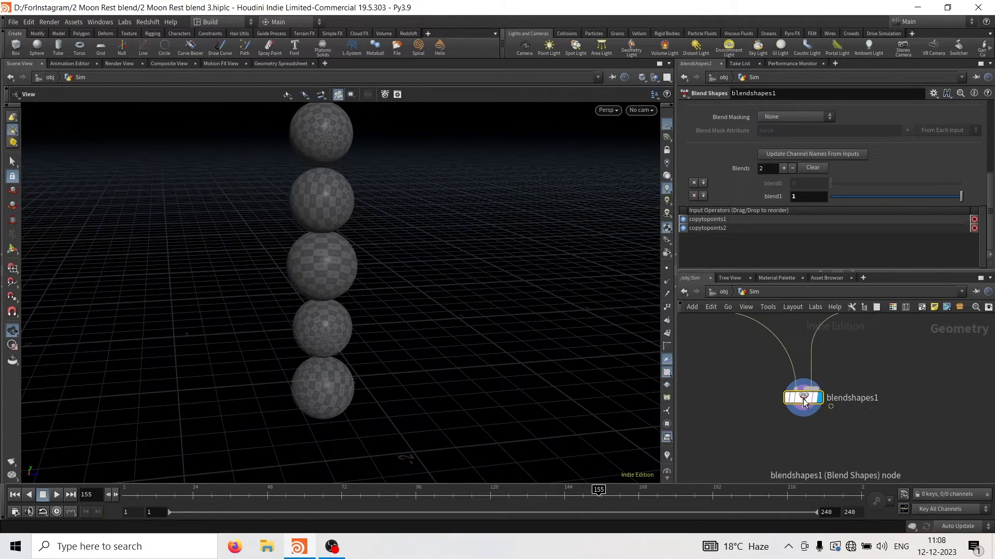
key("Delete")
scroll(803, 403, "down", 2)
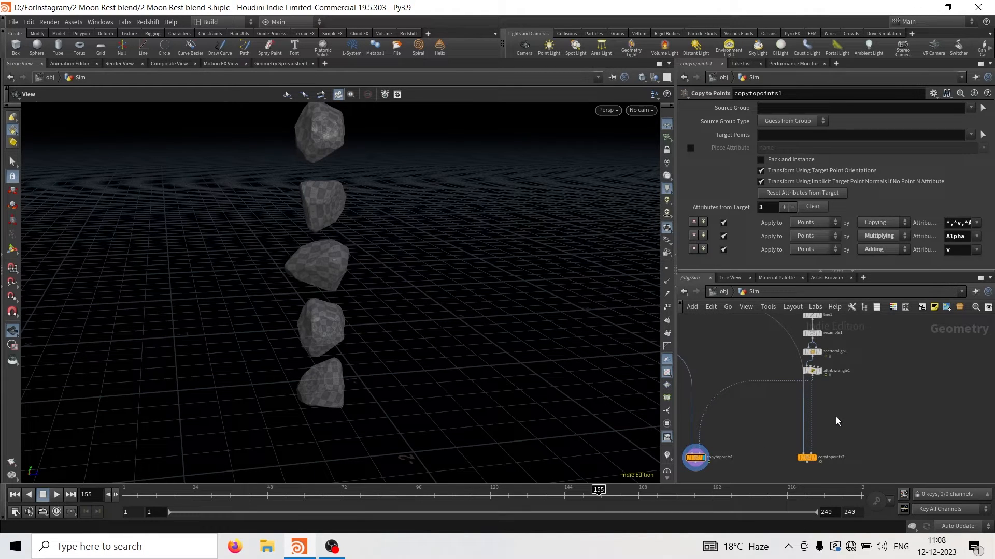
left_click_drag(453, 224, 329, 267)
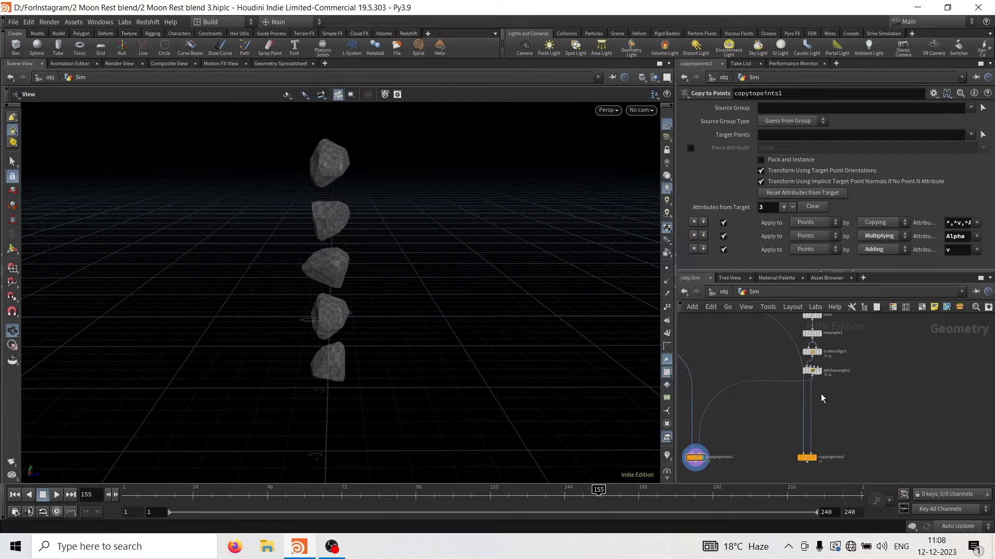
Step: Add a second Attribute Wrangle directly after the existing one in the line branch
scroll(824, 392, "up", 2)
key("Tab")
type("aw")
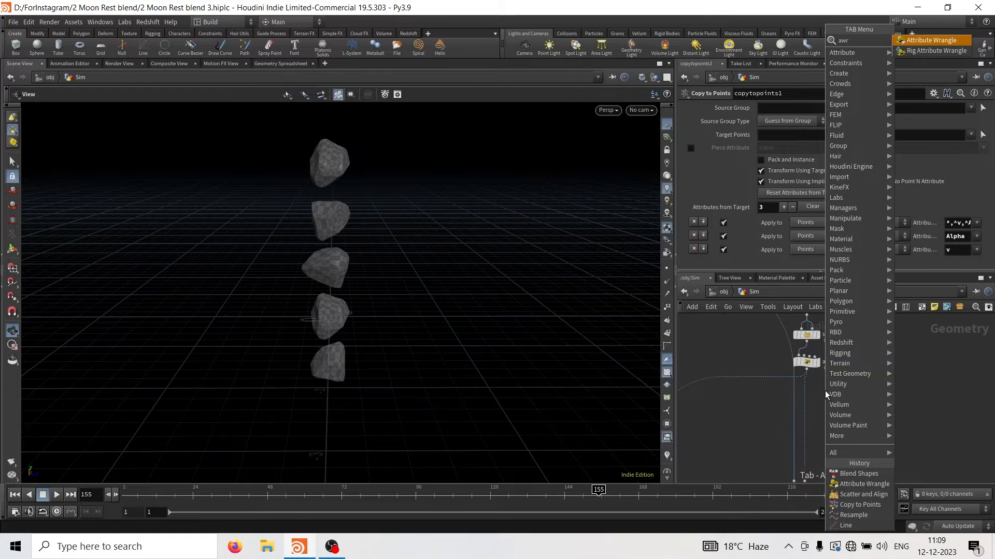
key("Return")
left_click(843, 399)
Step: In the new wrangle, write "float mask = f@curveu;" and "f@mask = mask;" using the Resample node's curve U attribute
scroll(804, 370, "up", 2)
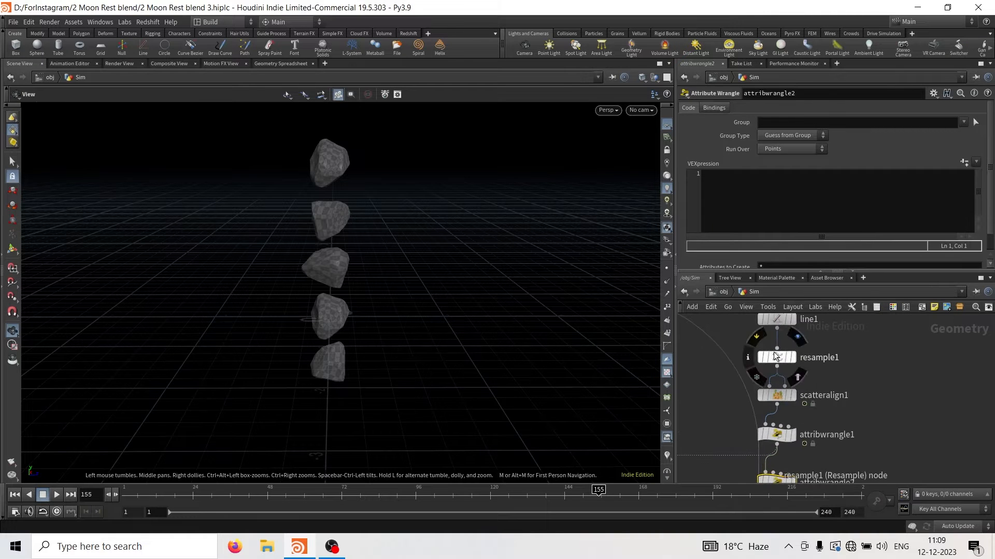
left_click(772, 356)
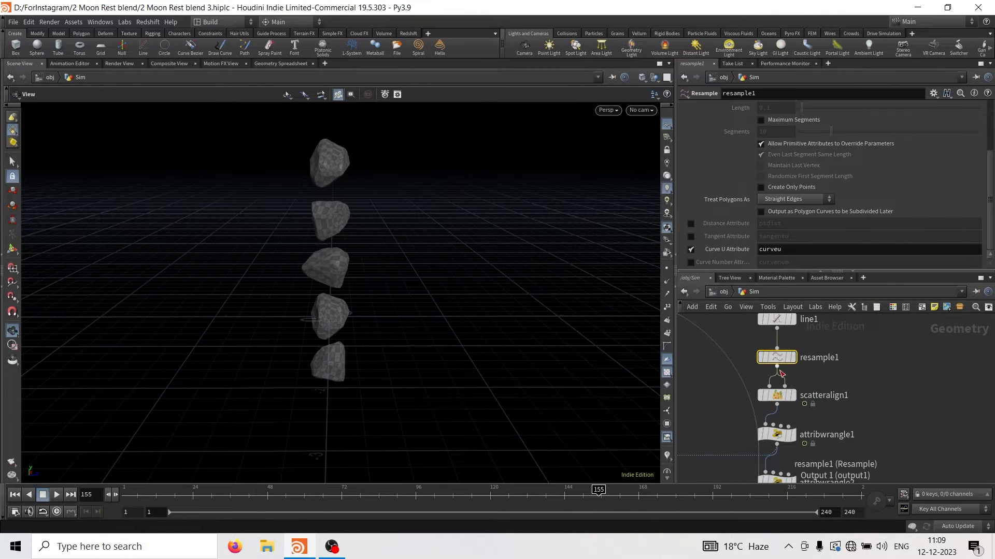
middle_click_drag(809, 473, 813, 399)
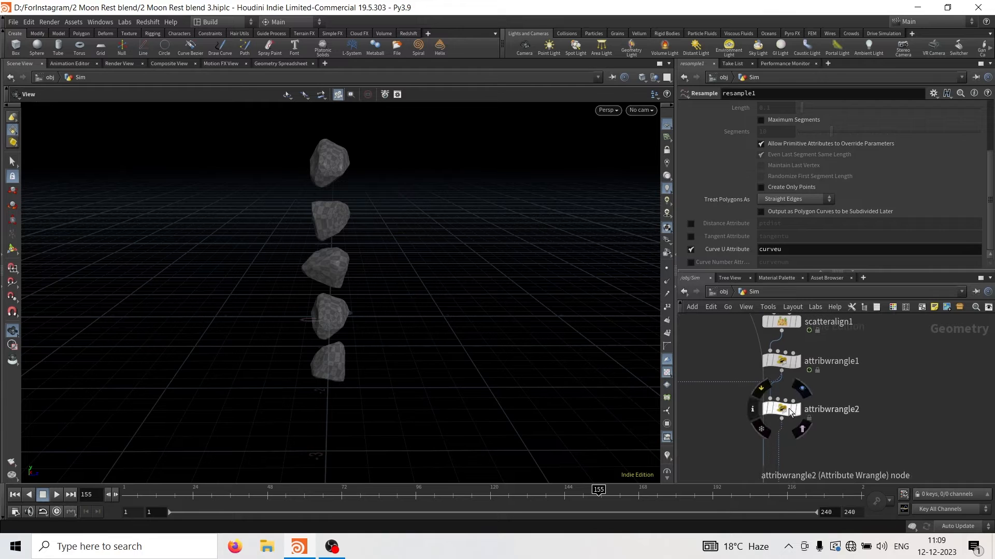
left_click(783, 412)
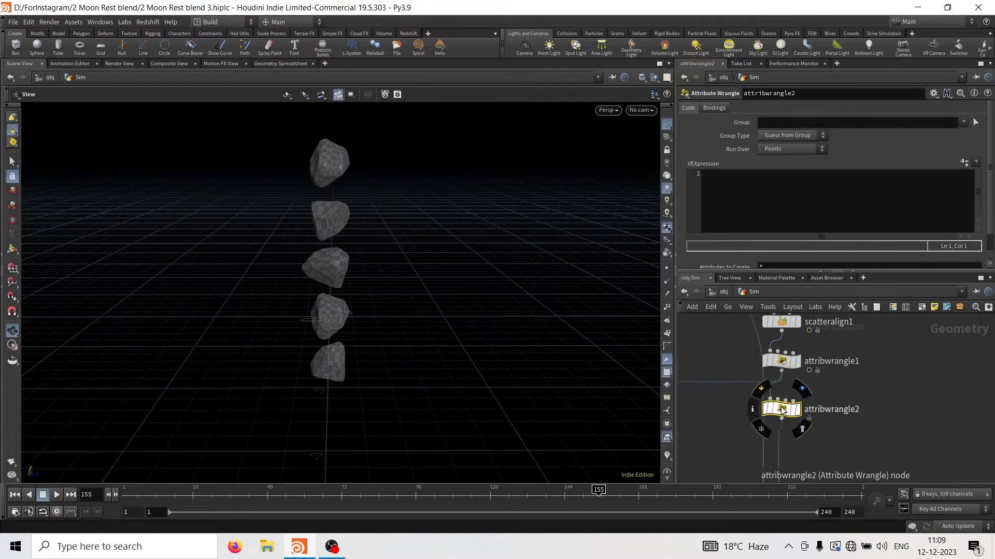
left_click(746, 192)
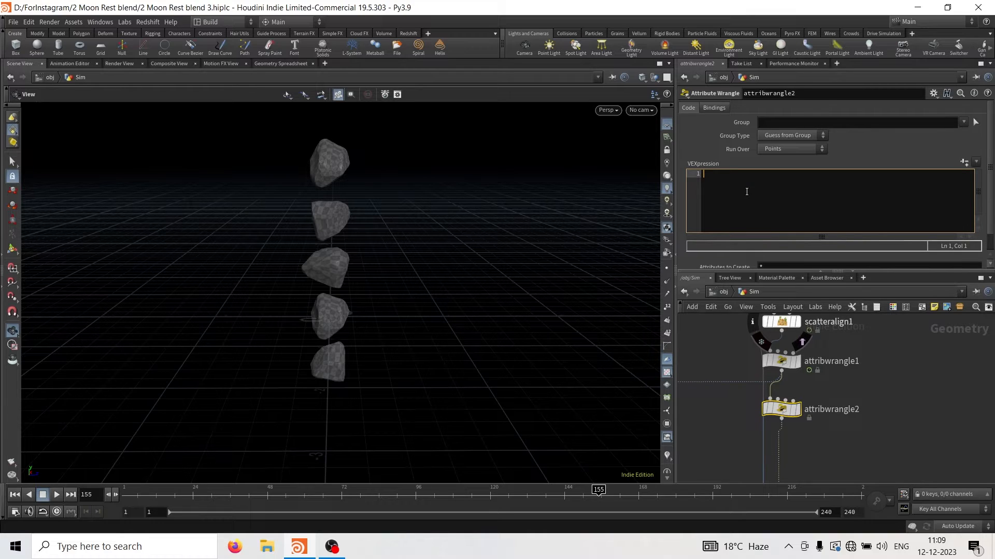
type("float mask")
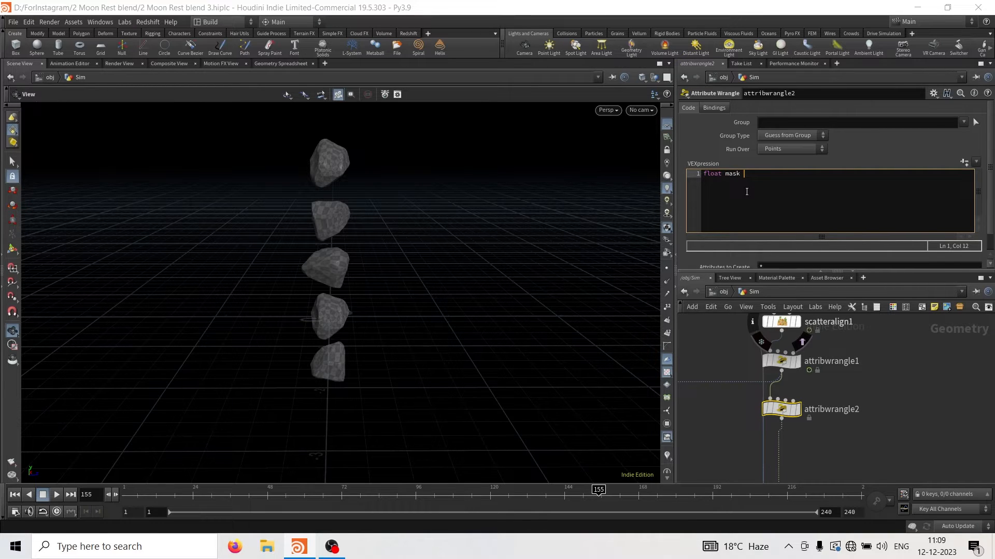
type("= f@")
key("Return")
key("Return")
key("Return")
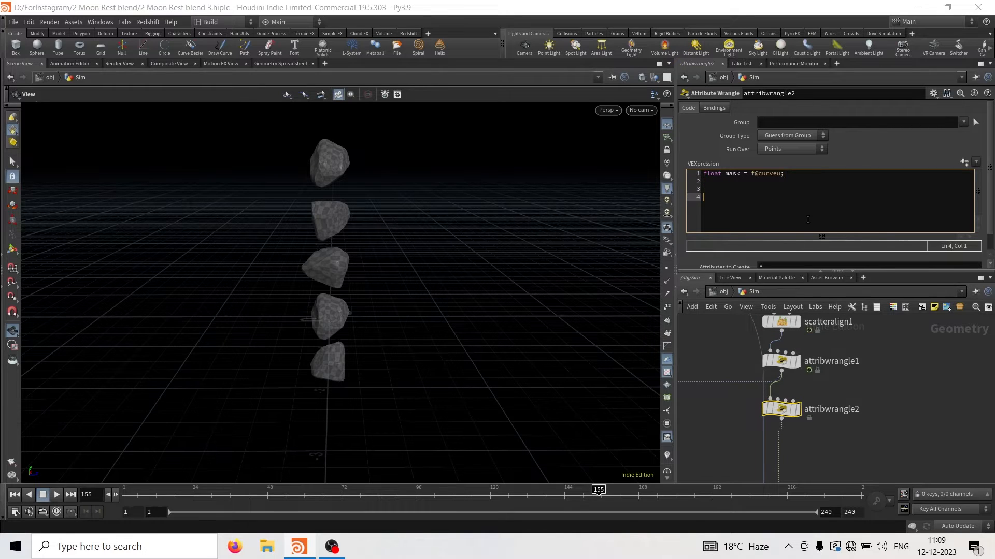
type("f@mask = mask;")
left_click(908, 421)
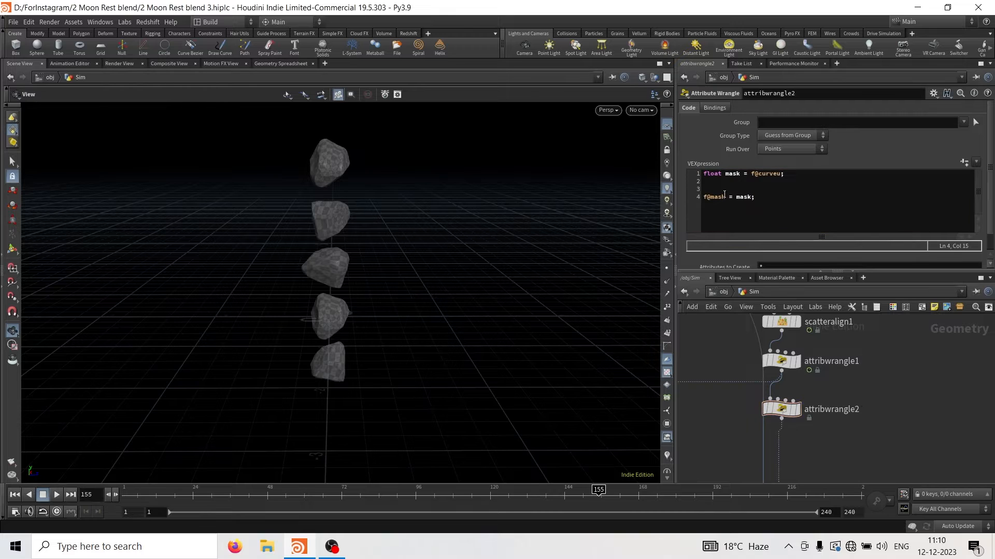
Step: Check the new wrangle's node info and switch the display to the sphere Copy to Points node
left_click(752, 410)
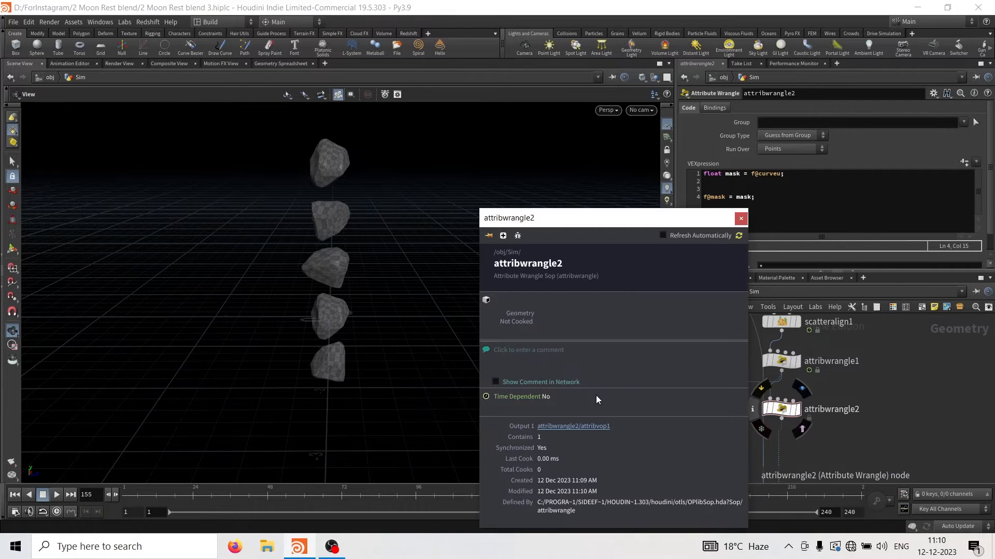
left_click(741, 218)
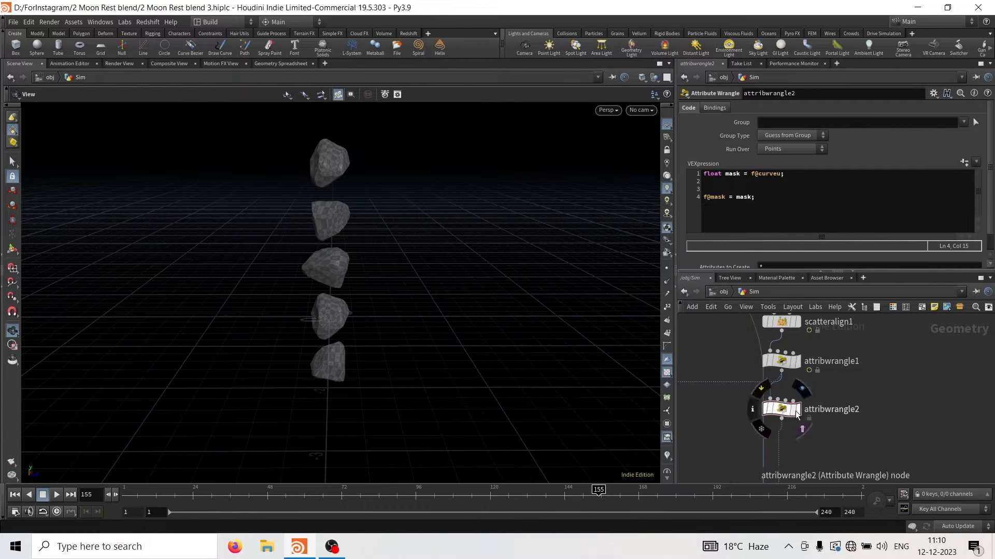
scroll(828, 386, "down", 5)
scroll(815, 434, "up", 6)
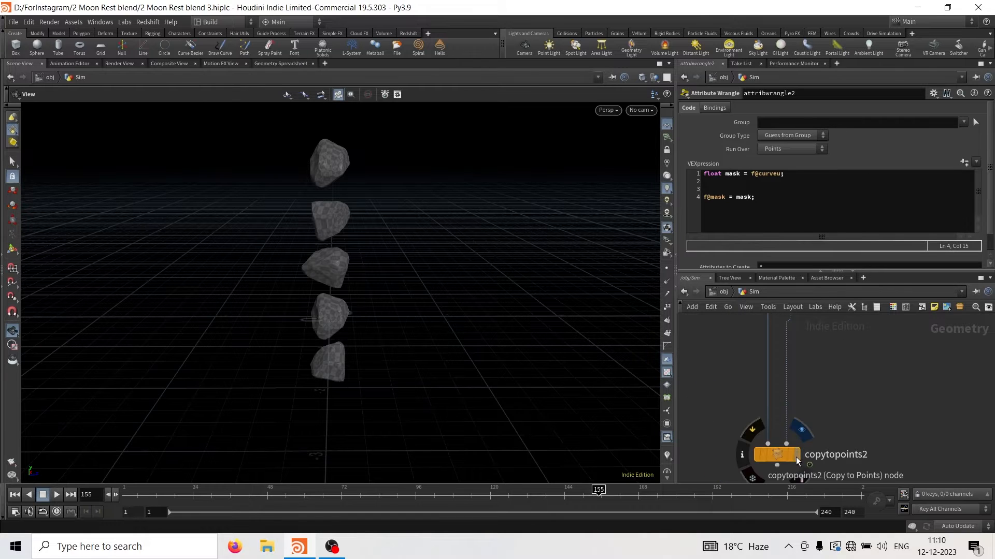
left_click(797, 459)
left_click(779, 455)
Step: Rewire the rock Copy to Points node's target points input to the output of the new mask wrangle
scroll(823, 386, "down", 3)
middle_click_drag(770, 331, 772, 383)
scroll(771, 385, "up", 1)
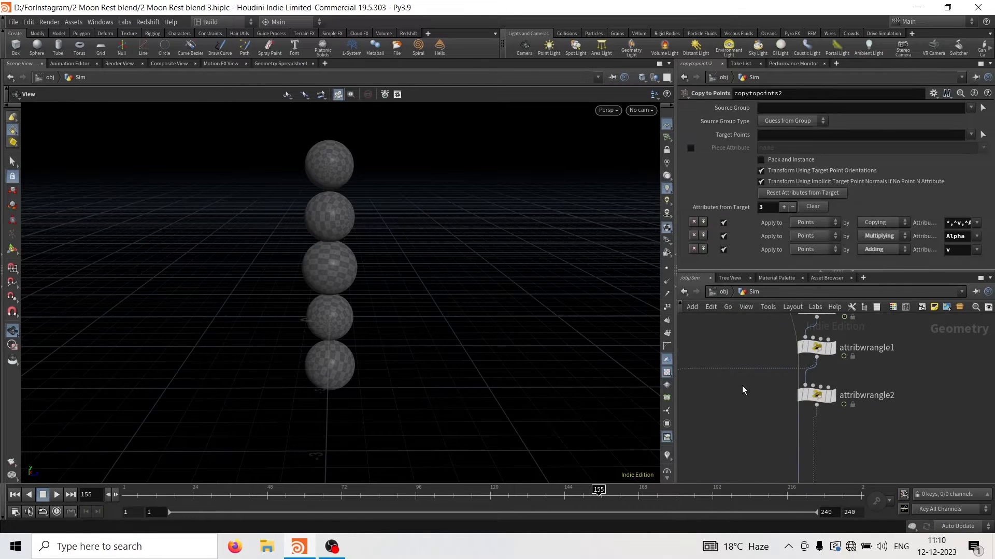
scroll(727, 452, "down", 3)
middle_click_drag(727, 451, 744, 435)
scroll(839, 386, "up", 5)
Step: Visualize the new wrangle's mask point attribute on the copied spheres
left_click(789, 416)
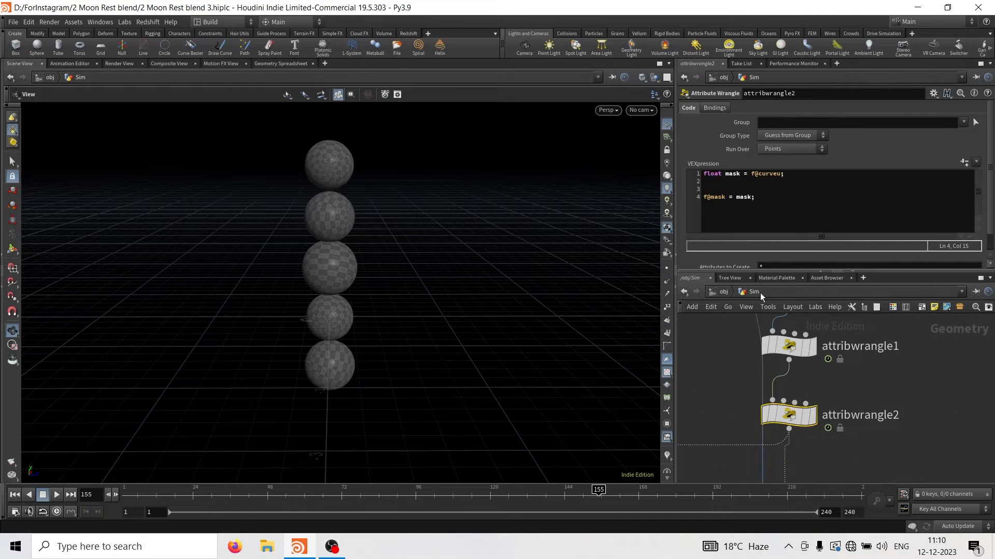
mouse_move(777, 415)
left_click(747, 415)
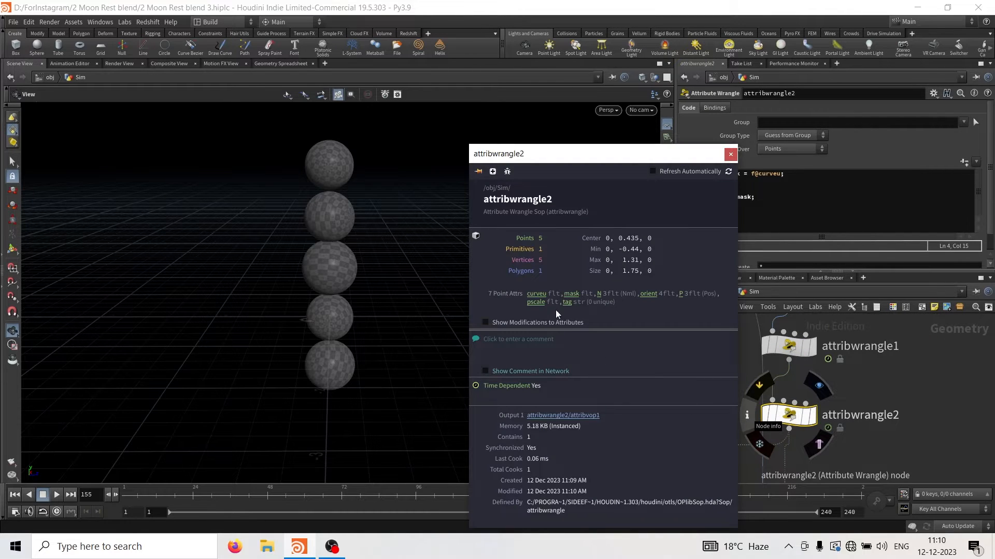
left_click(570, 294)
left_click(730, 155)
left_click(667, 457)
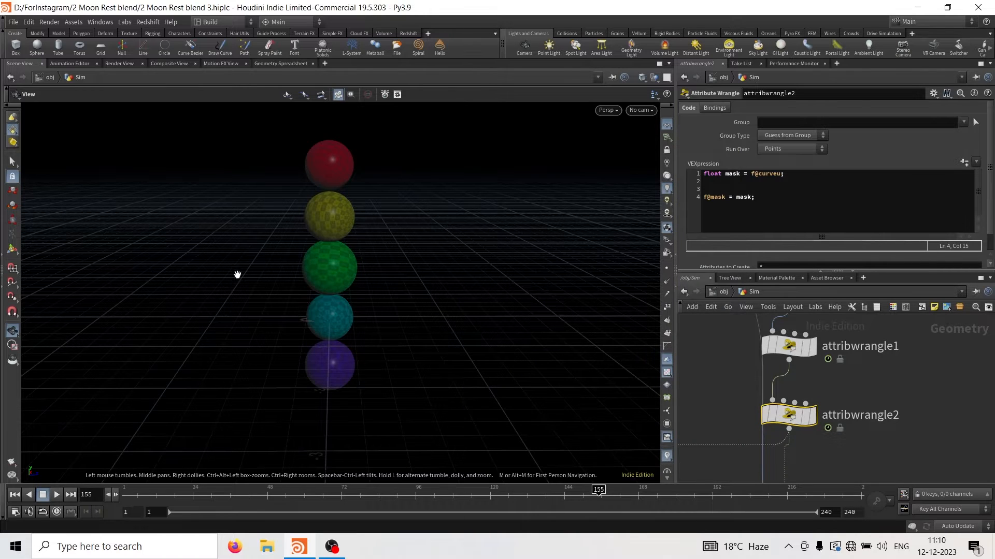
Step: Change the mask visualizer's colour ramp to the Grayscale preset
right_click(667, 457)
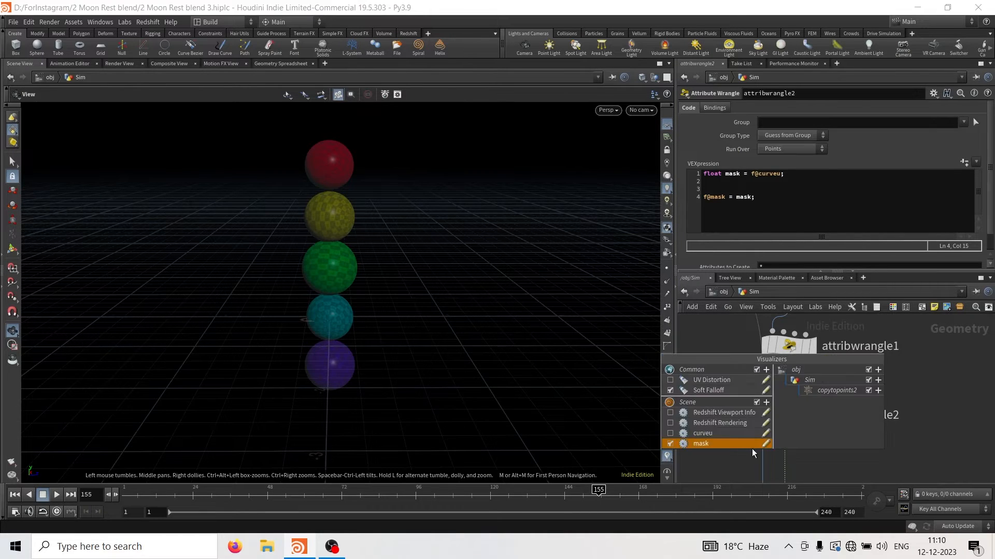
left_click(765, 445)
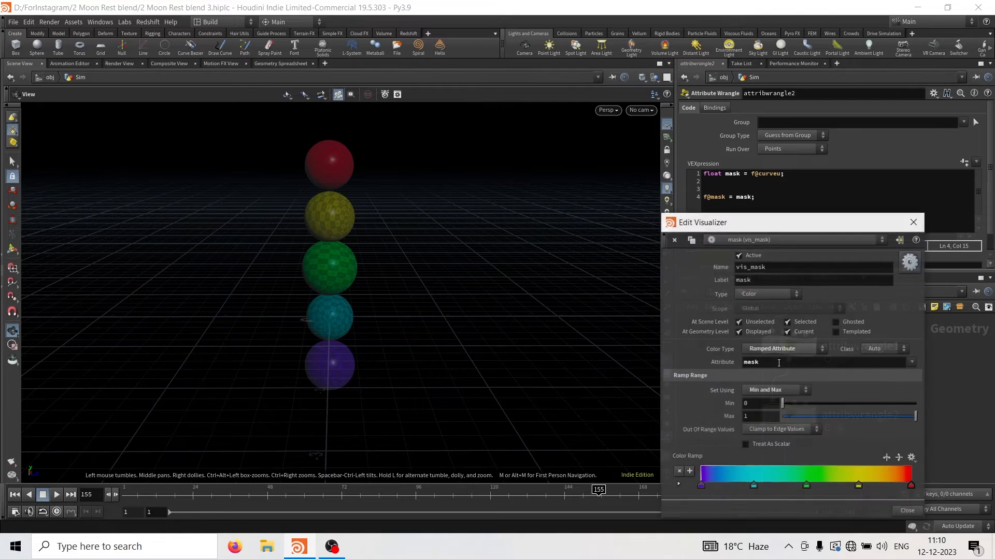
left_click(912, 458)
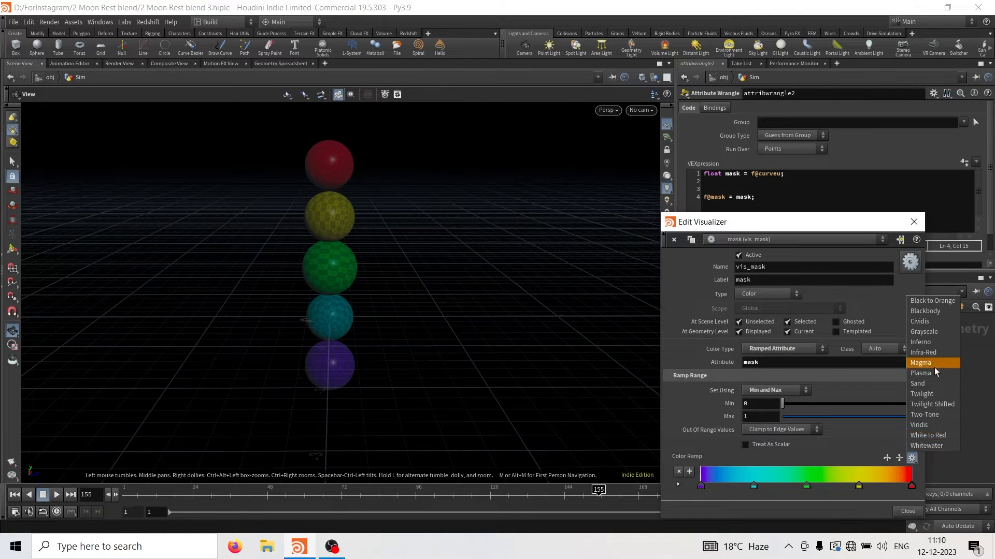
left_click(927, 334)
left_click(914, 221)
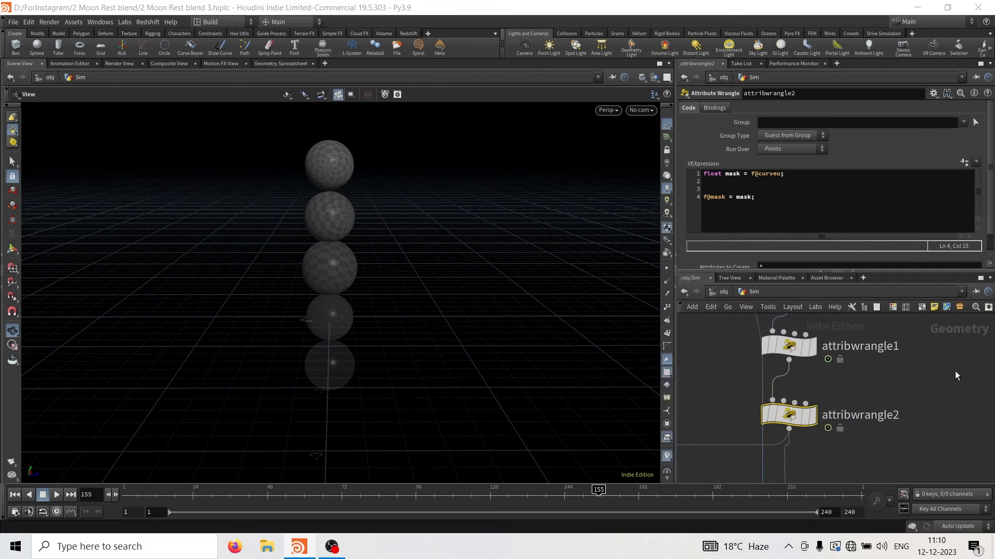
Step: Turn off material textures and hide the reference grid in the viewport
left_click(669, 240)
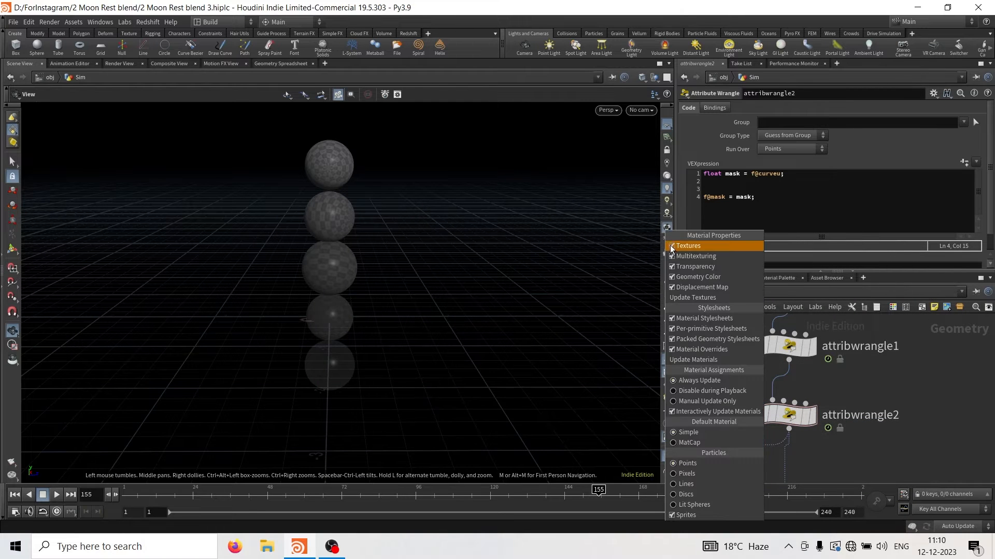
left_click(670, 244)
left_click_drag(380, 282, 297, 262)
left_click(665, 128)
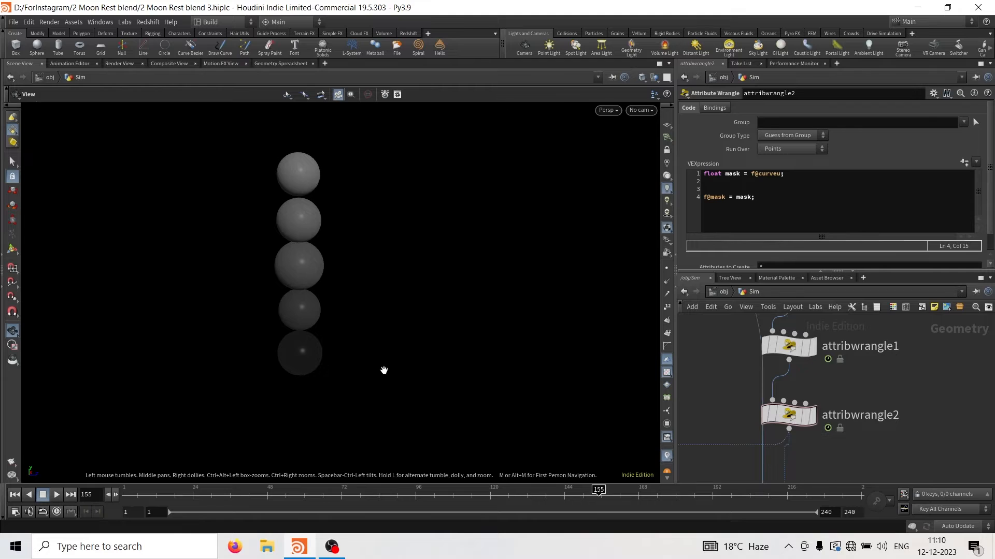
Step: Insert the line mask += chf("offset"); between the two existing statements in the mask wrangle's code
left_click(811, 179)
key("Return")
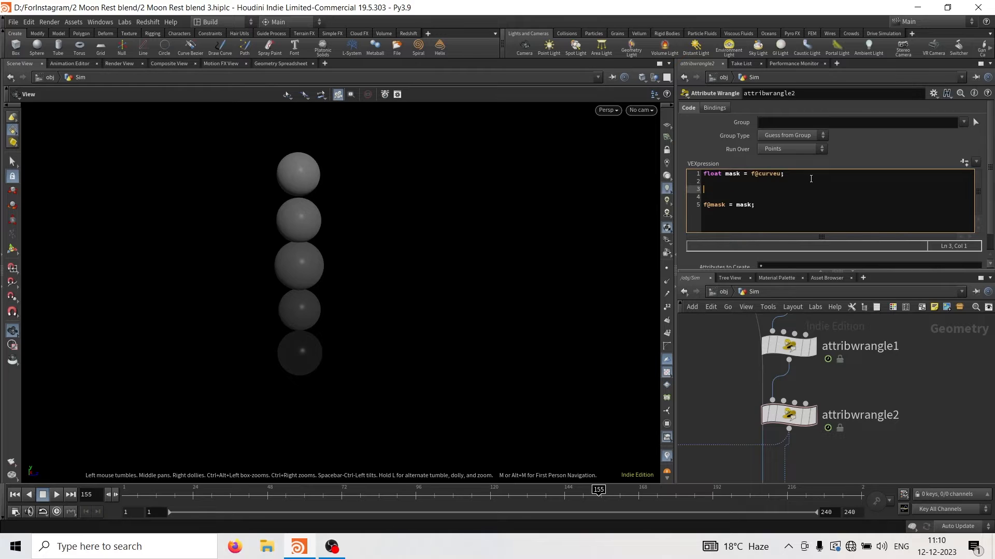
type("mask ")
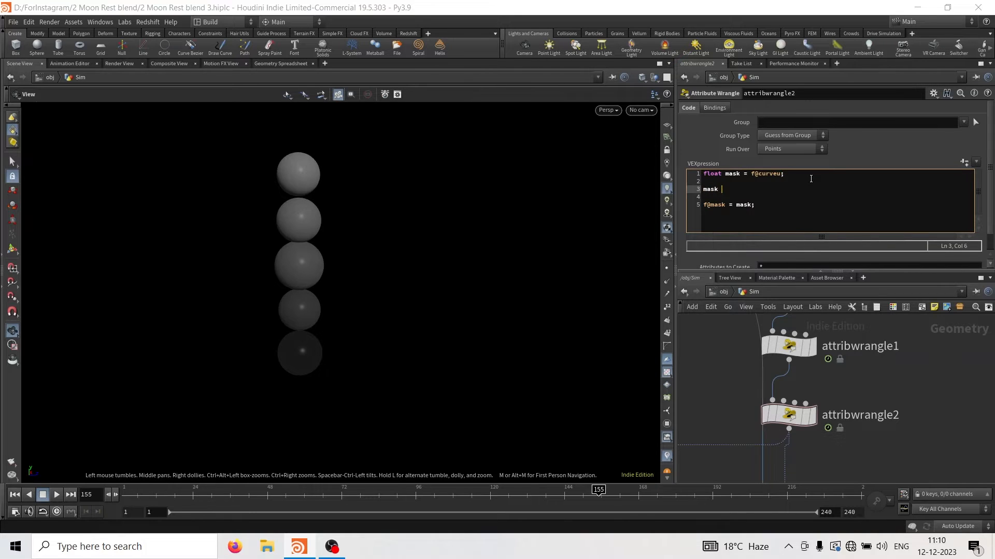
type("+= chf(\"offset\");")
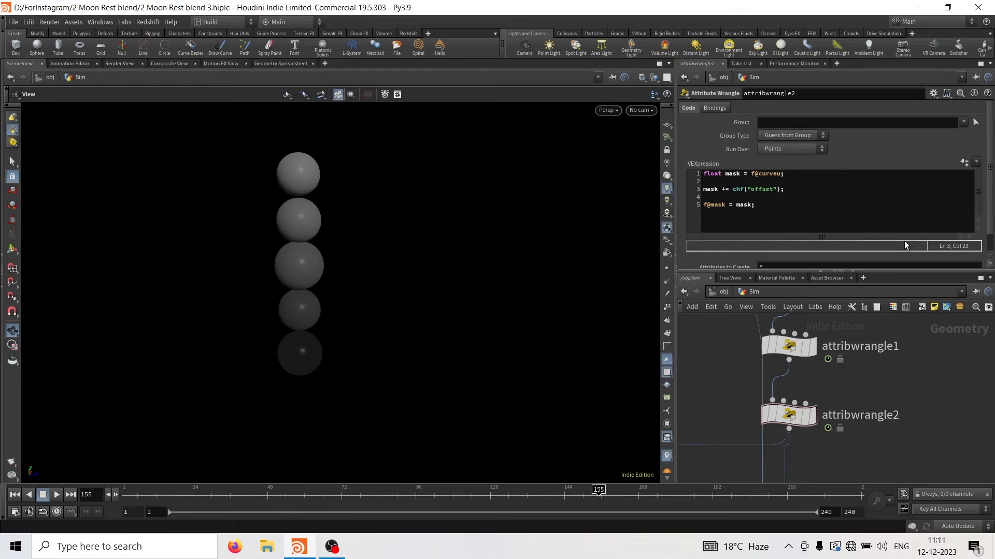
Step: Create the spare parameter for the offset channel on the mask wrangle and try out its slider
scroll(972, 232, "down", 1)
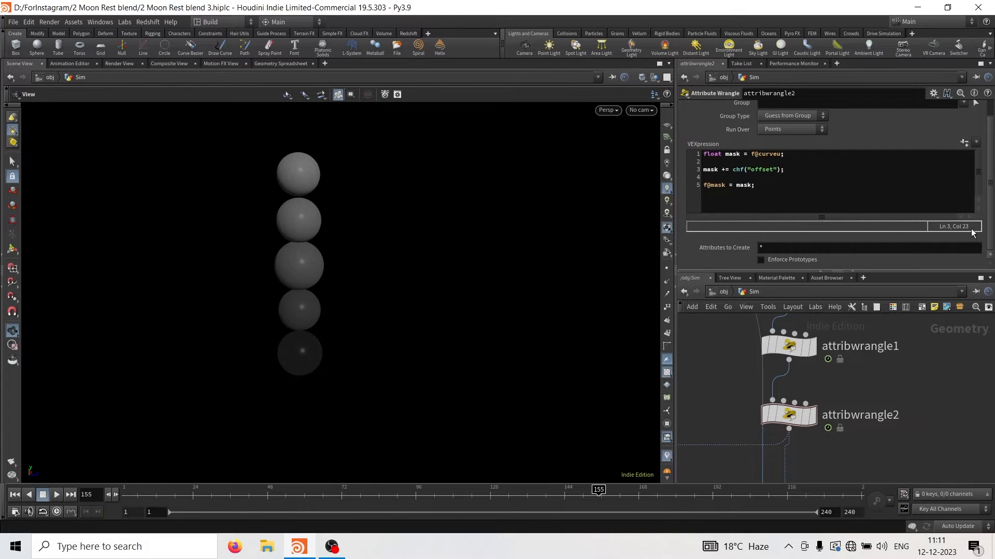
left_click(964, 145)
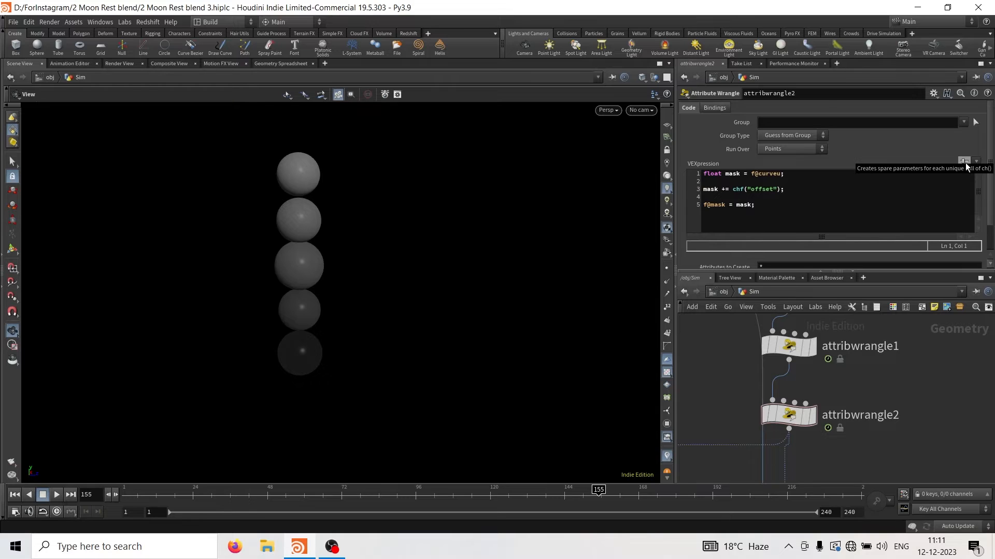
scroll(842, 192, "down", 2)
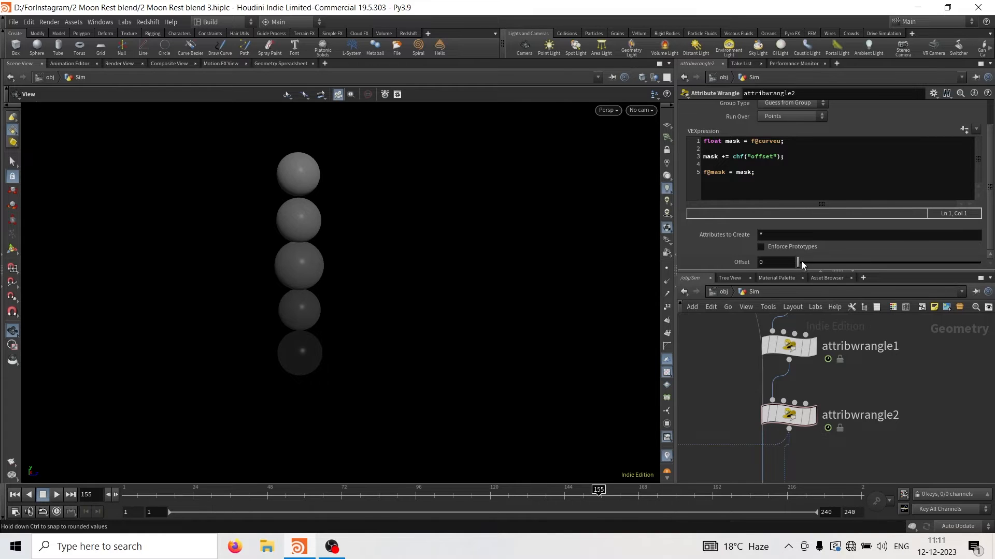
mouse_move(801, 261)
left_mouse_down()
mouse_move(979, 262)
mouse_move(790, 274)
left_mouse_up()
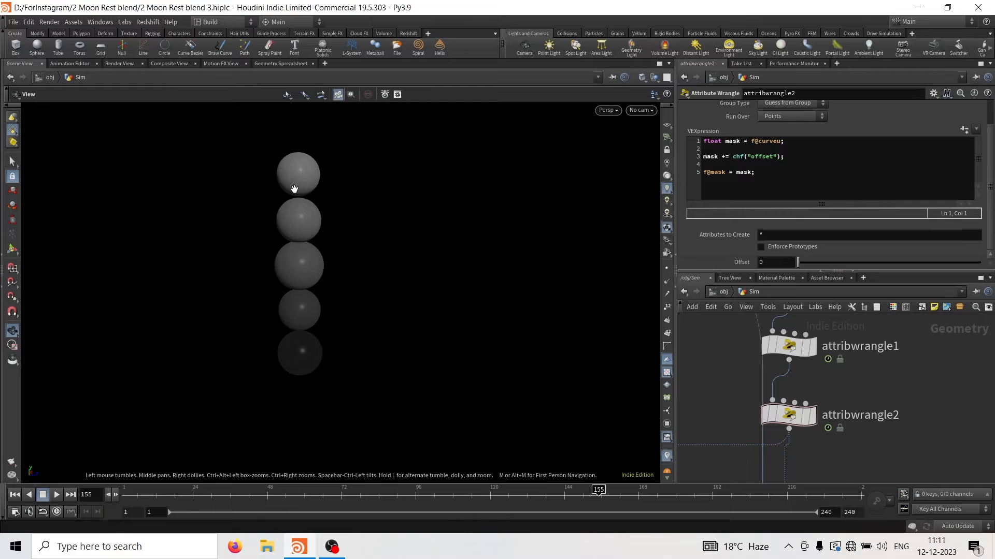
Step: Test the mask wrangle's Offset at its extremes, moving it to 1, back to 0 and up to 1 again
left_click_drag(807, 267, 979, 261)
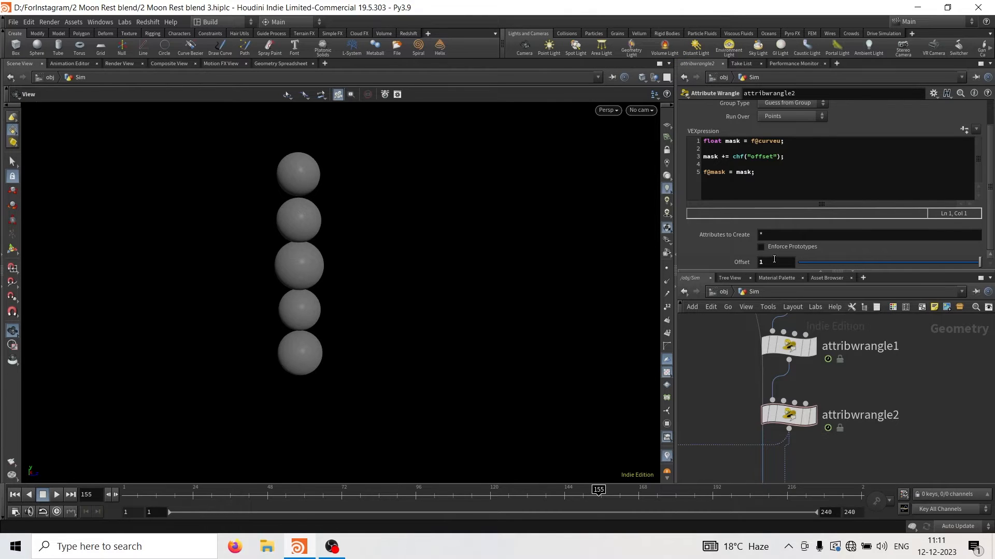
left_click_drag(812, 262, 787, 269)
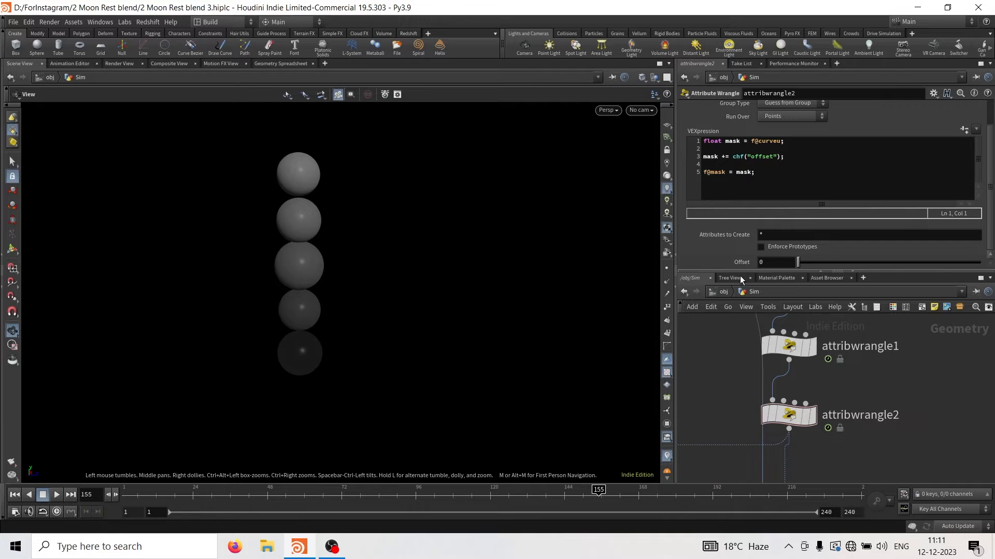
left_click_drag(799, 263, 980, 263)
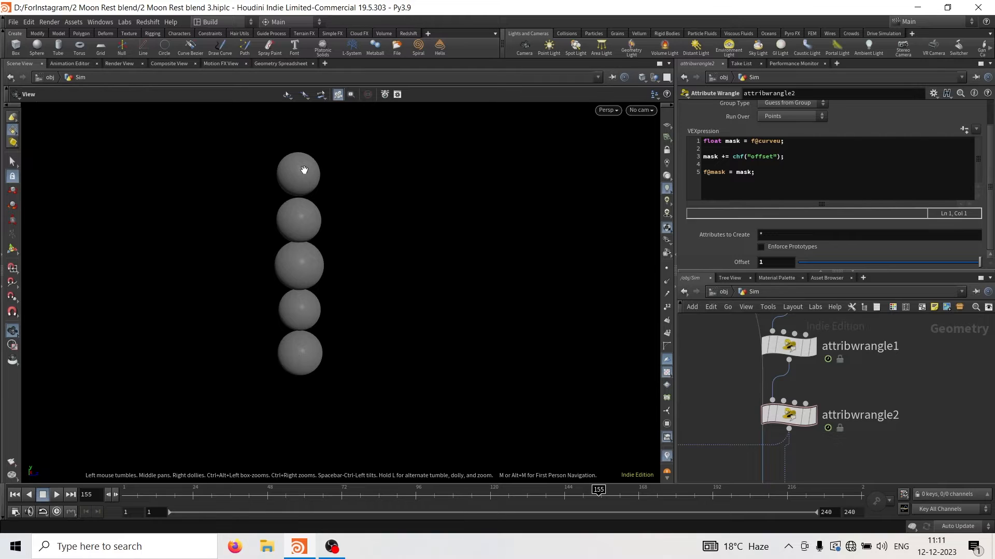
Step: Change the mask visualizer's type to Marker and switch the visualizer back on
left_click(666, 456)
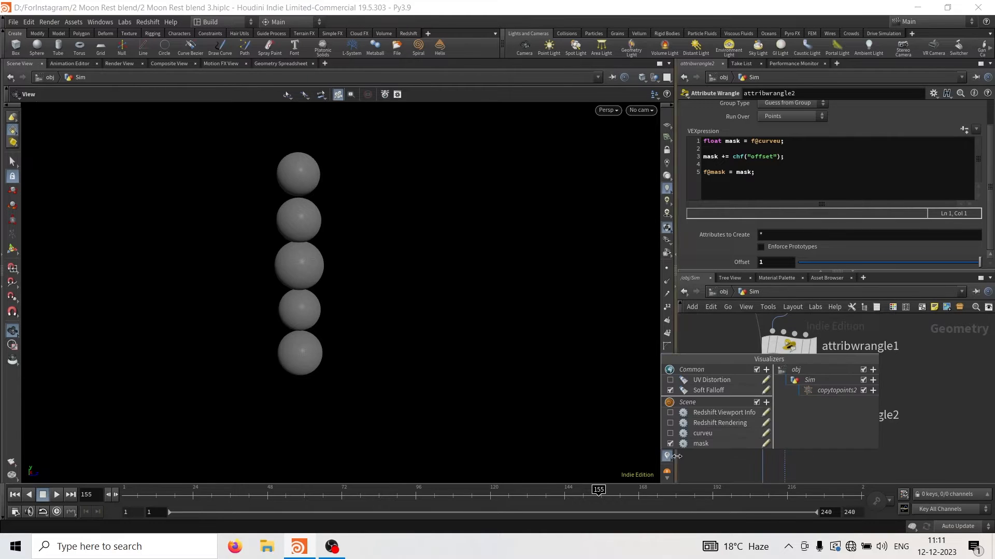
left_click(762, 443)
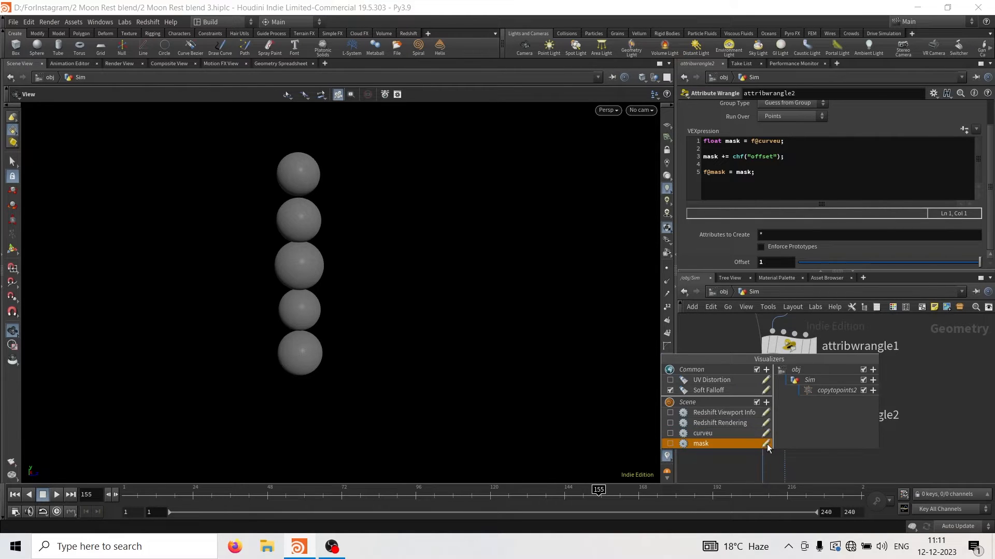
left_click(766, 444)
left_click(760, 293)
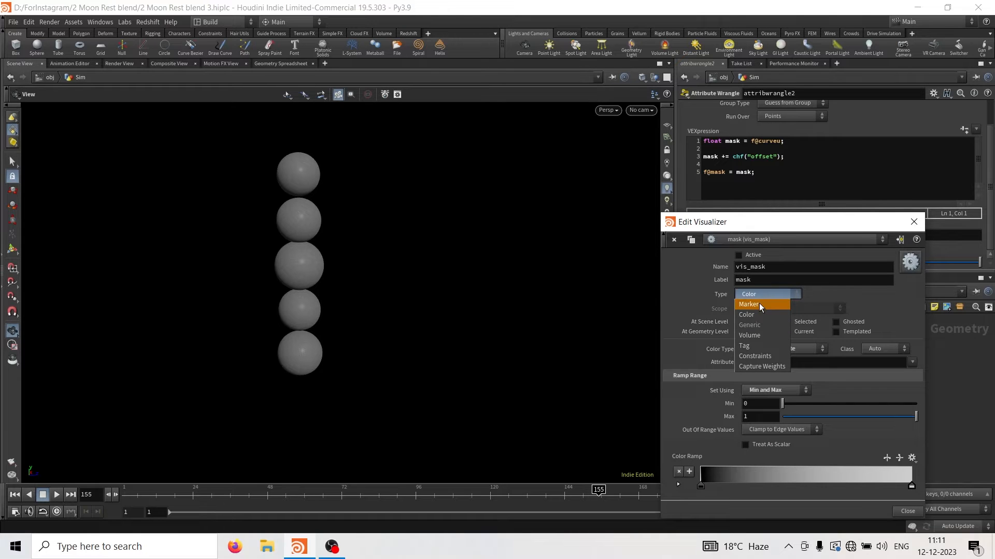
left_click(750, 305)
left_click(914, 222)
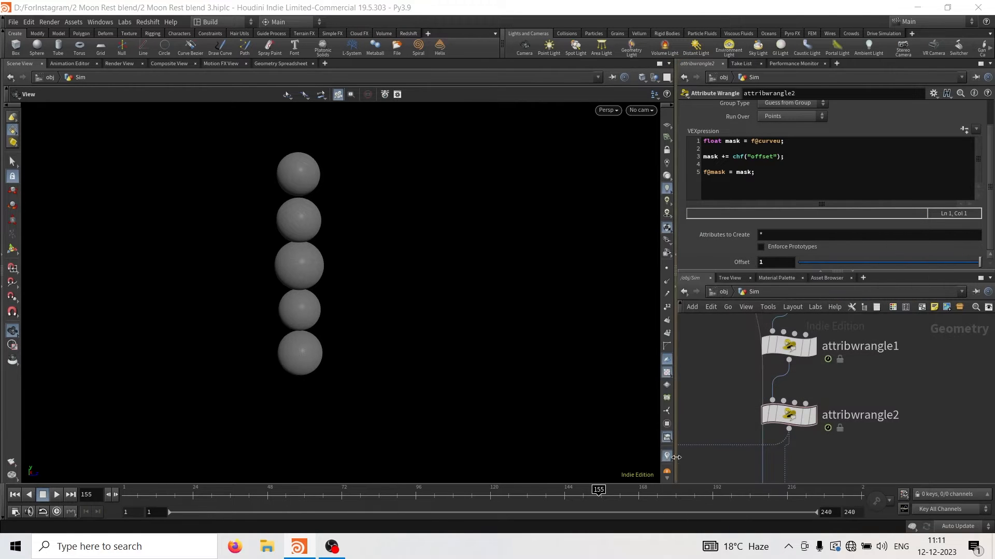
left_click(667, 455)
left_click(669, 443)
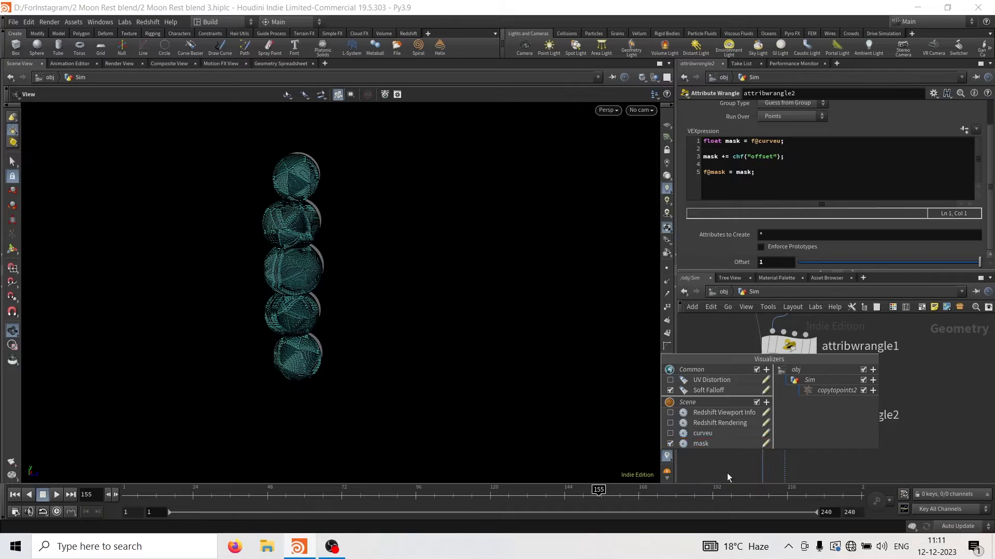
left_click(726, 474)
Step: Examine the mask values on the points of the stacked spheres up close with the Offset at 1
right_click_drag(311, 231, 356, 171)
middle_click_drag(280, 147, 279, 272)
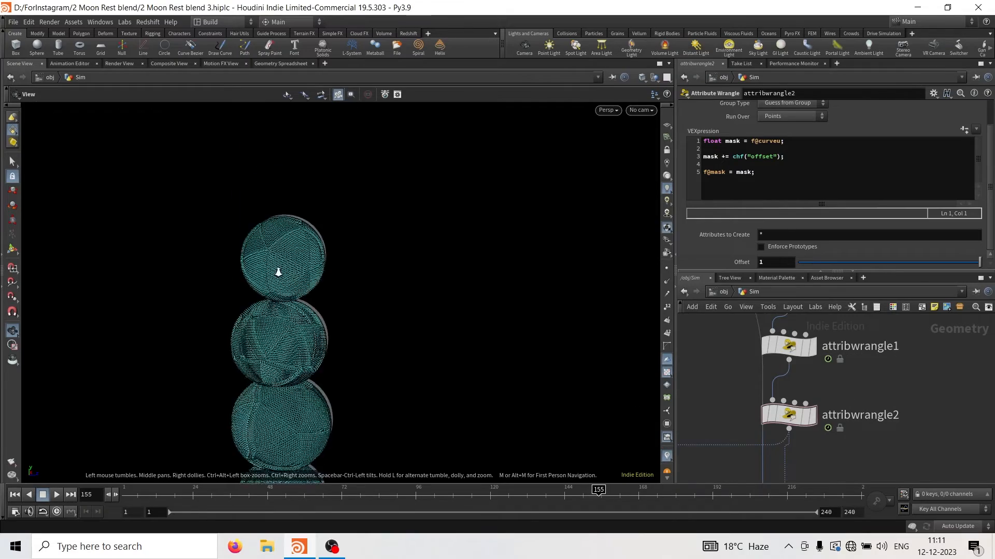
right_click_drag(278, 272, 497, 197)
middle_click_drag(511, 201, 448, 420)
right_click_drag(378, 300, 552, 156)
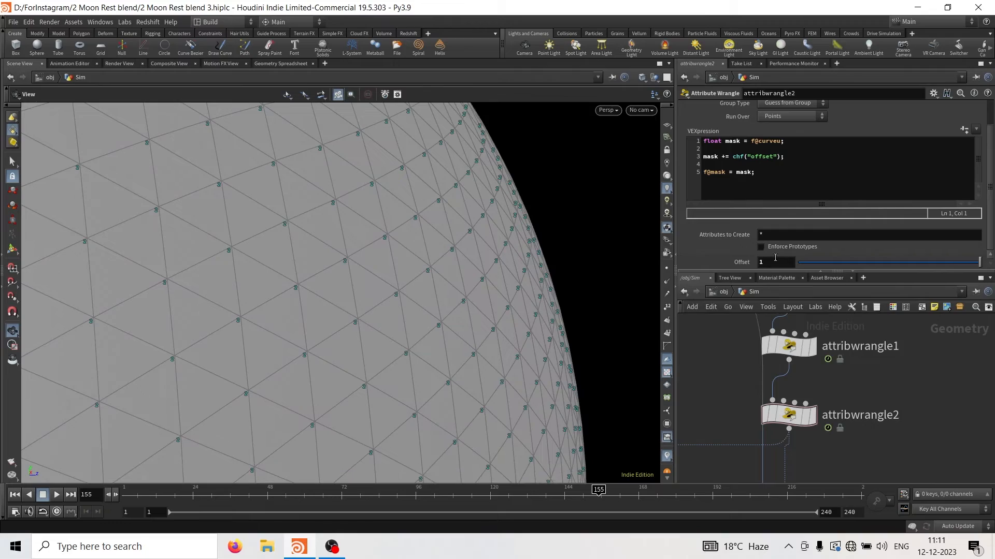
right_click_drag(402, 200, 326, 355)
middle_click_drag(399, 389, 418, 140)
right_click_drag(410, 207, 360, 353)
middle_click_drag(388, 337, 342, 204)
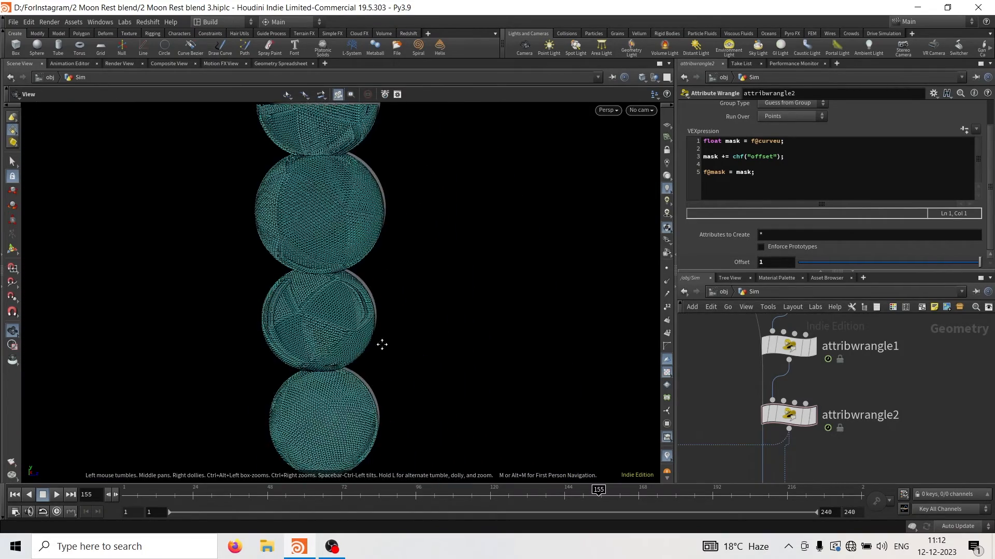
middle_click_drag(381, 344, 366, 236)
right_click_drag(366, 236, 445, 177)
left_click_drag(482, 319, 342, 299)
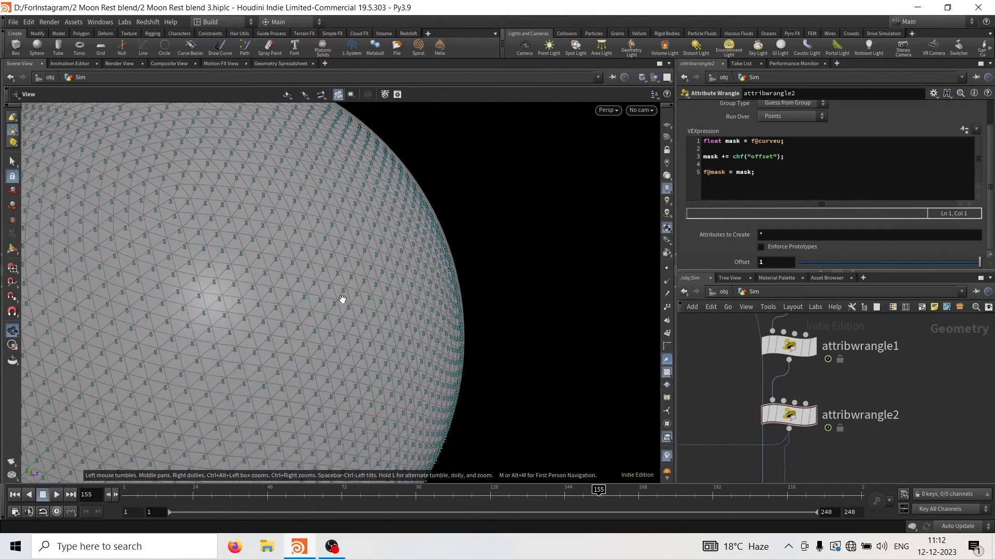
right_click_drag(343, 298, 404, 246)
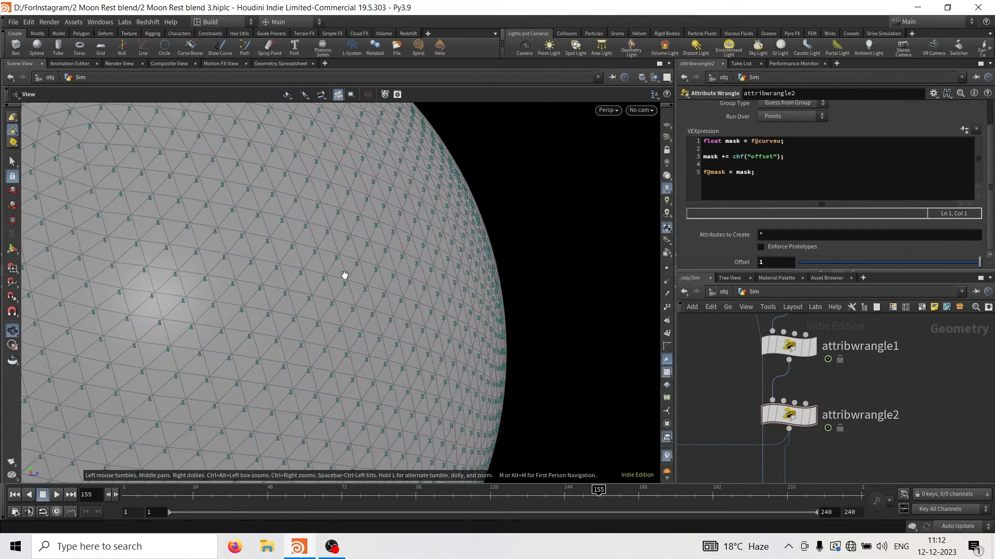
Step: Set the mask wrangle's Offset to 0 and examine the mask values on the different spheres up close
left_click_drag(858, 264, 742, 270)
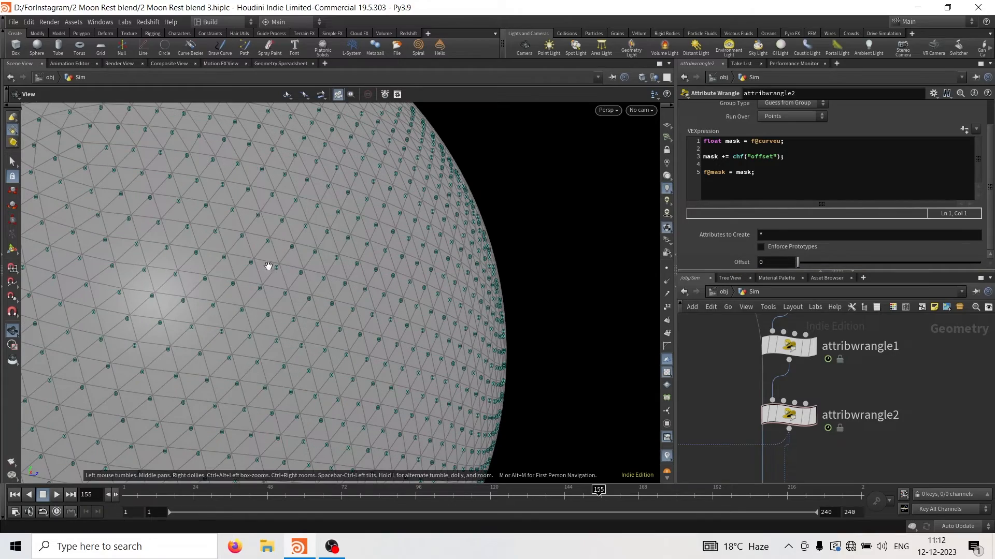
right_click_drag(399, 218, 328, 248)
middle_click_drag(328, 248, 309, 407)
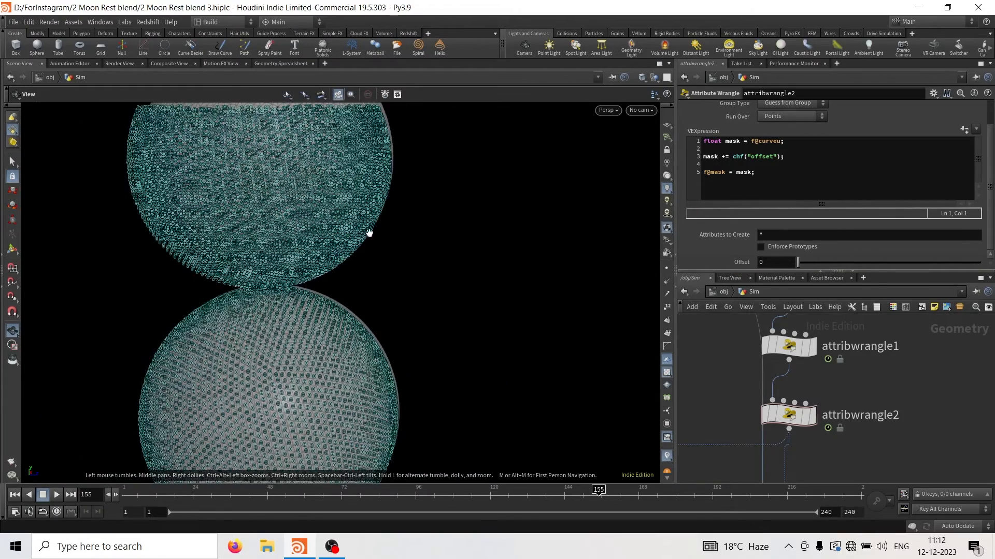
left_click_drag(368, 233, 314, 221)
middle_click_drag(313, 220, 313, 419)
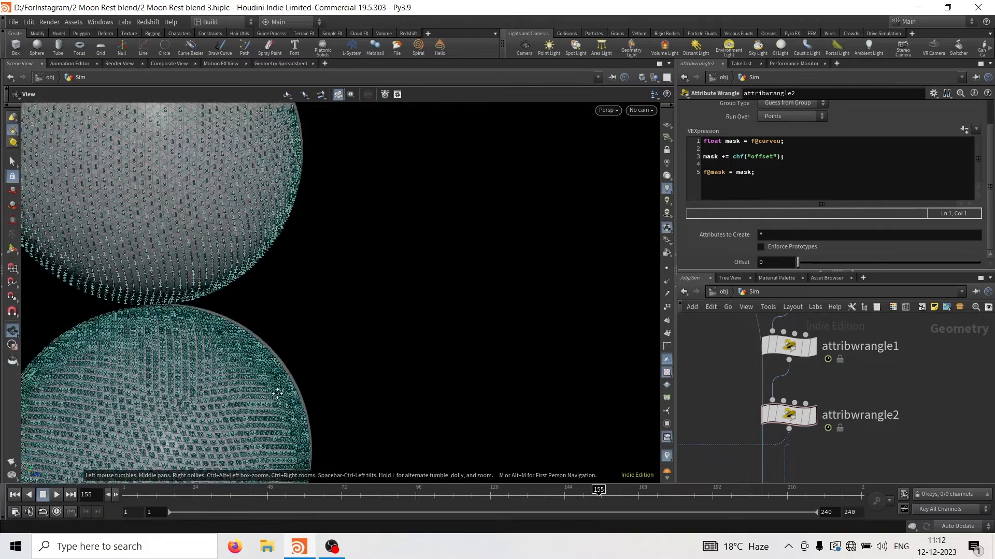
middle_click_drag(293, 288, 304, 439)
right_click_drag(238, 386, 458, 191)
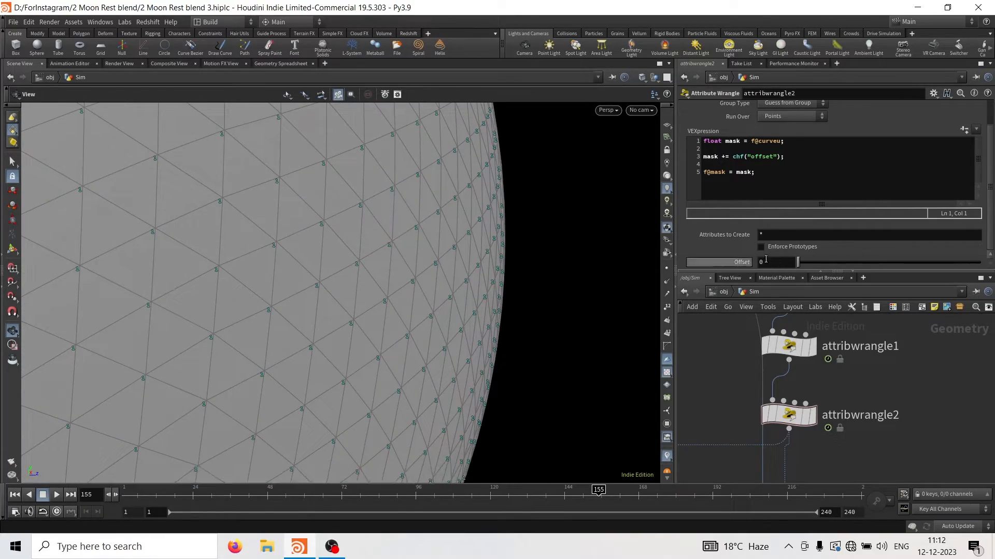
Step: Set the lower limit of the Offset parameter's range to -1 in the mask wrangle's parameter interface and accept it
scroll(973, 209, "up", 2)
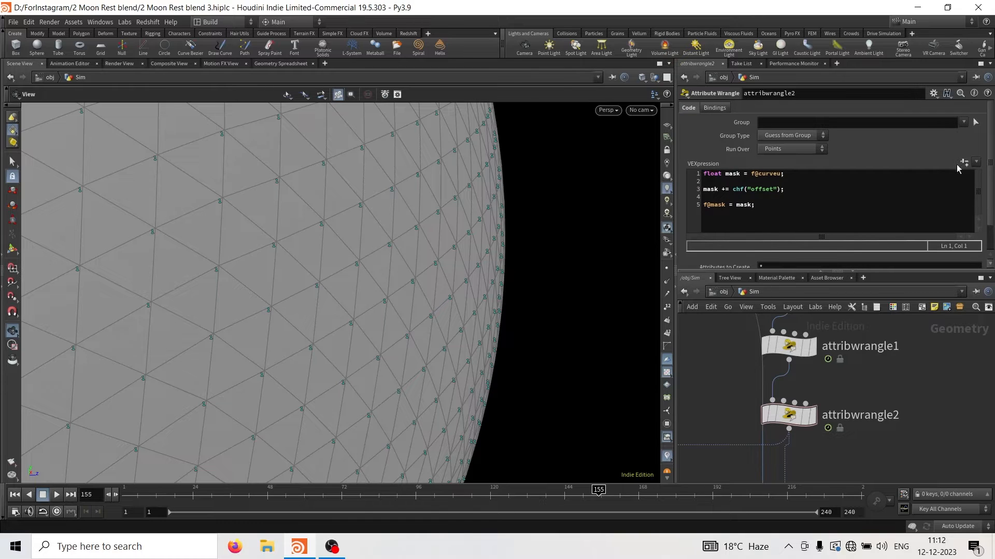
scroll(991, 148, "down", 2)
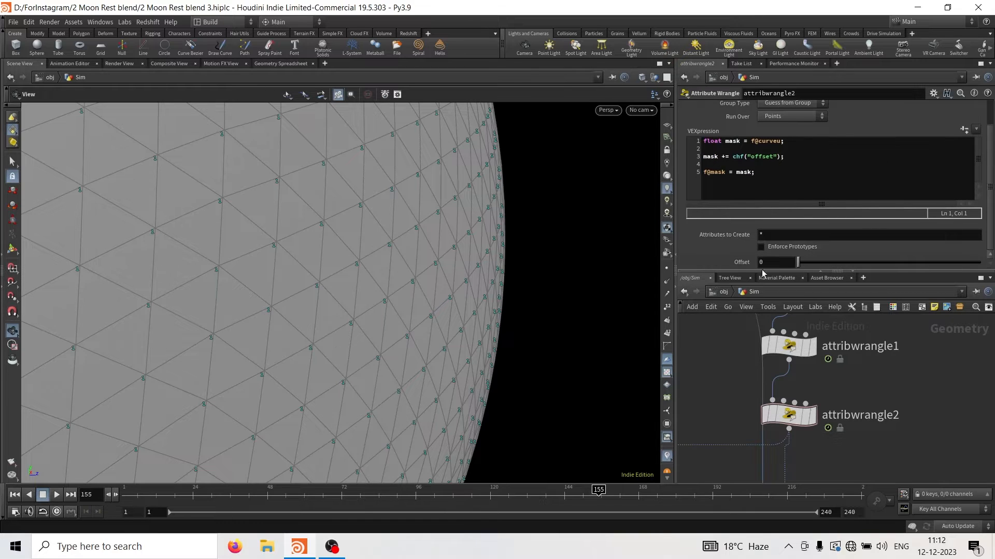
scroll(989, 193, "up", 2)
left_click(933, 93)
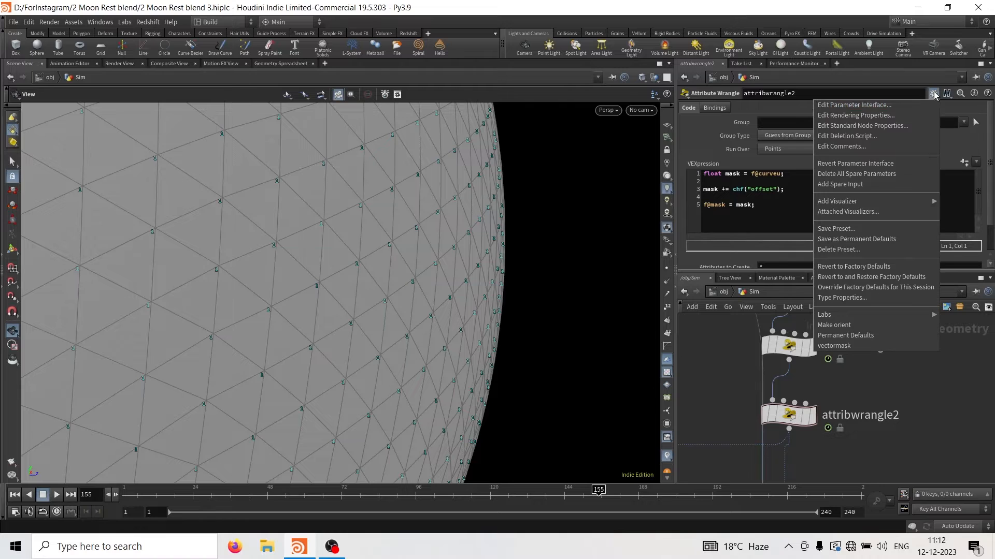
left_click(895, 104)
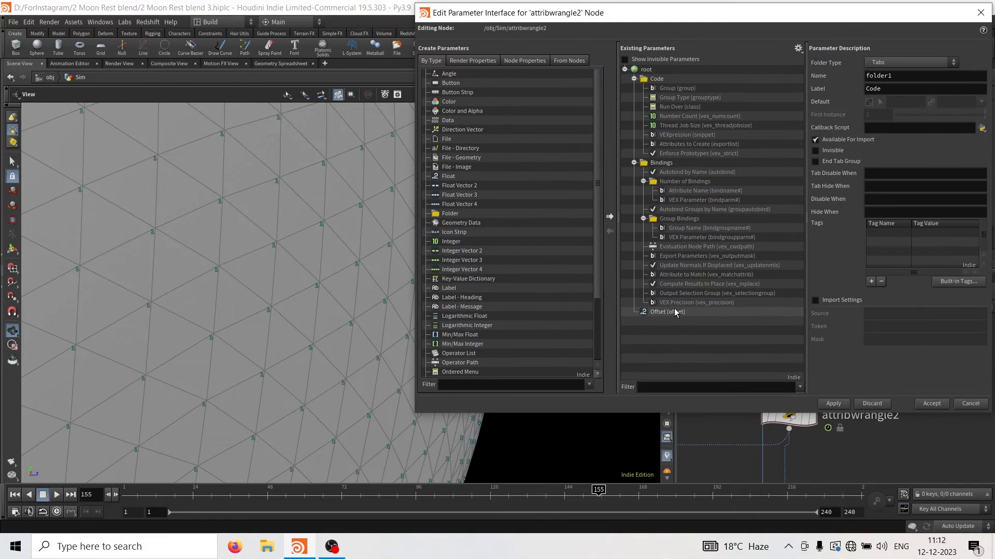
left_click(667, 312)
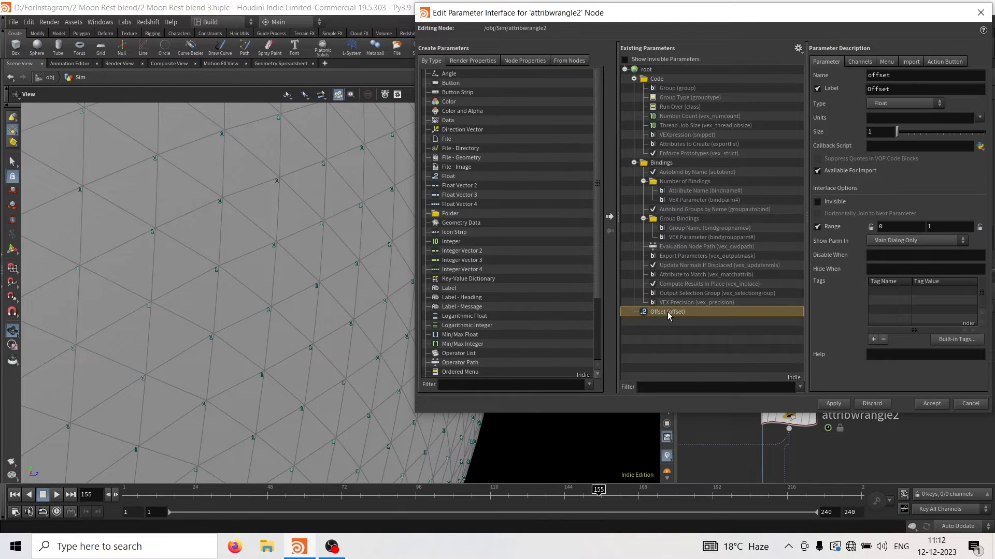
left_click(908, 227)
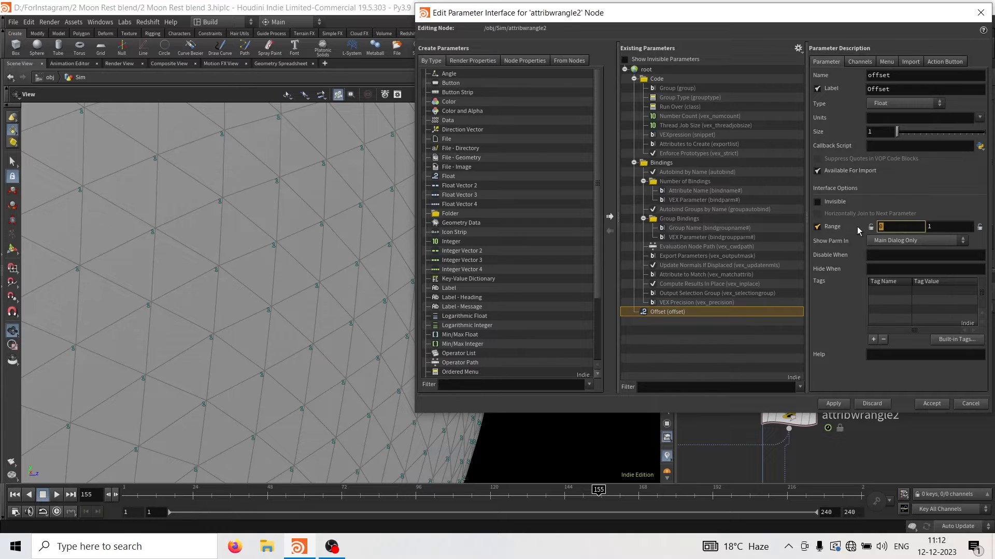
type("-1")
key("Return")
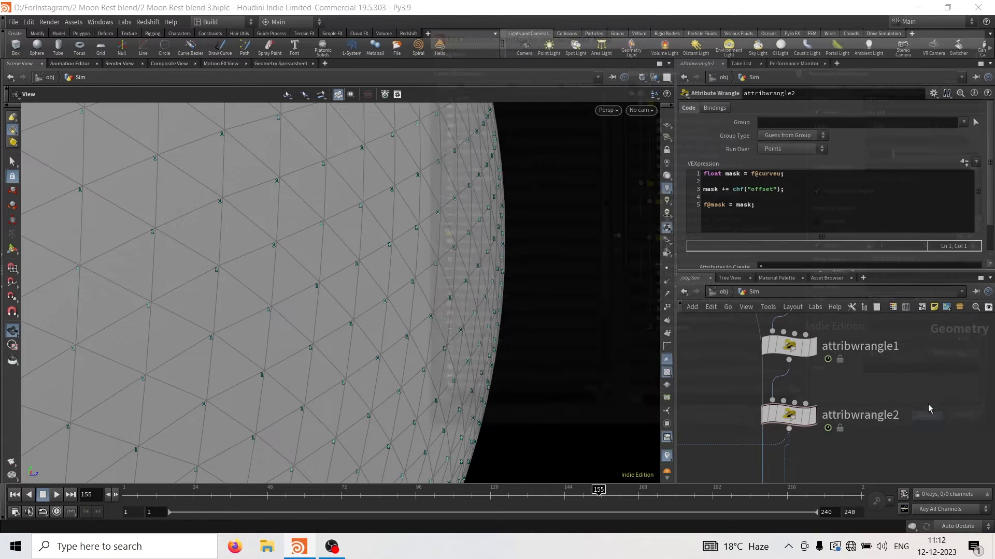
left_click(929, 404)
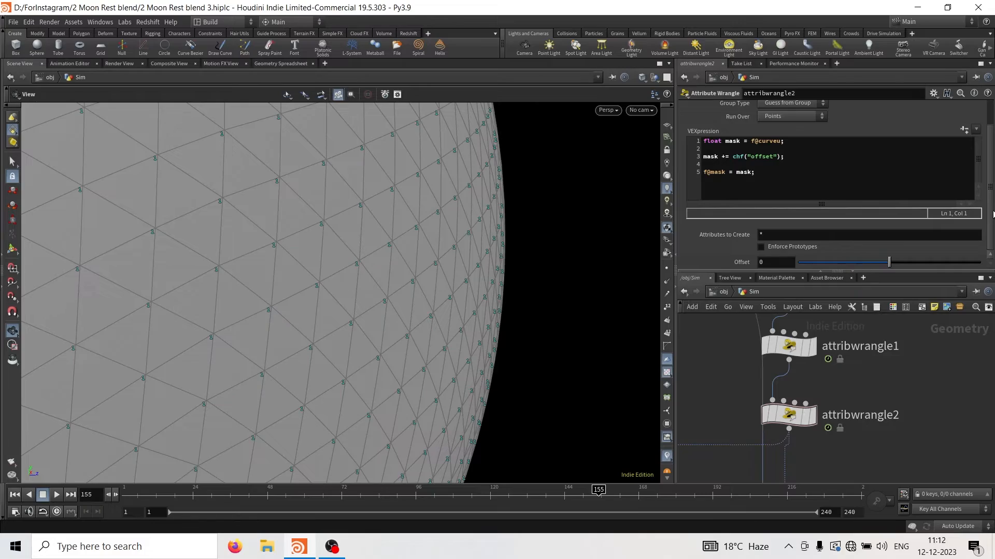
Step: Return the mask visualizer to the Color type with Ramped Attribute as its colour type
scroll(344, 258, "down", 8)
scroll(345, 255, "down", 6)
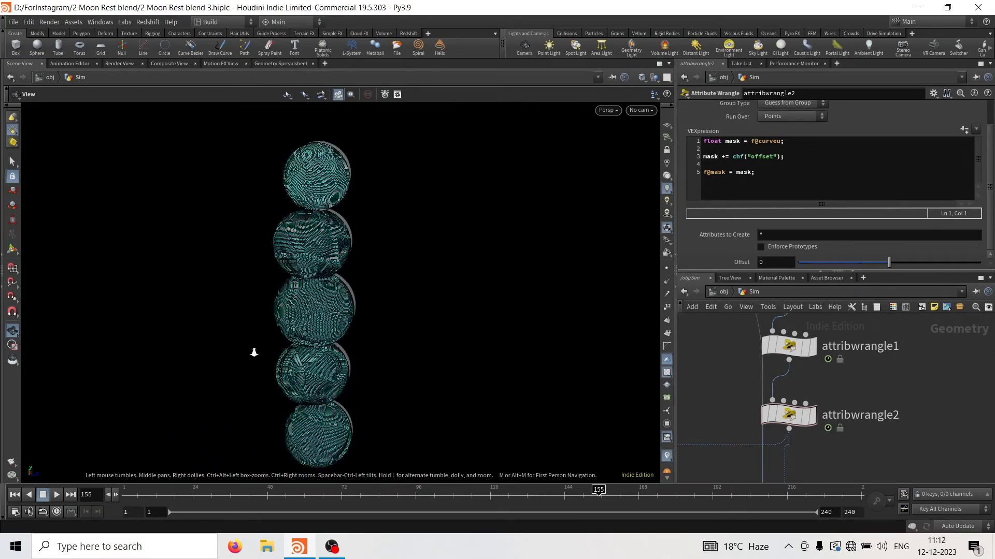
left_click(667, 457)
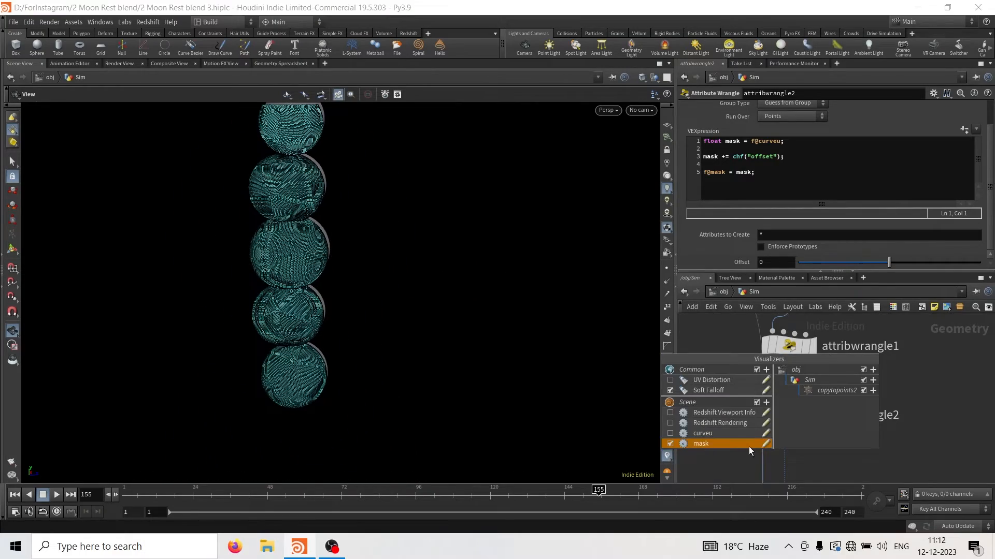
left_click(766, 444)
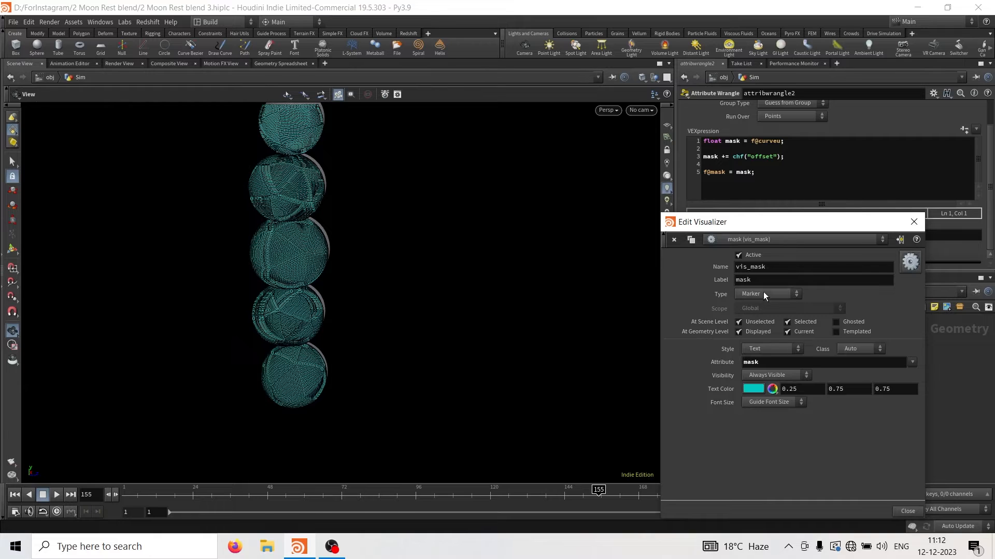
left_click(772, 349)
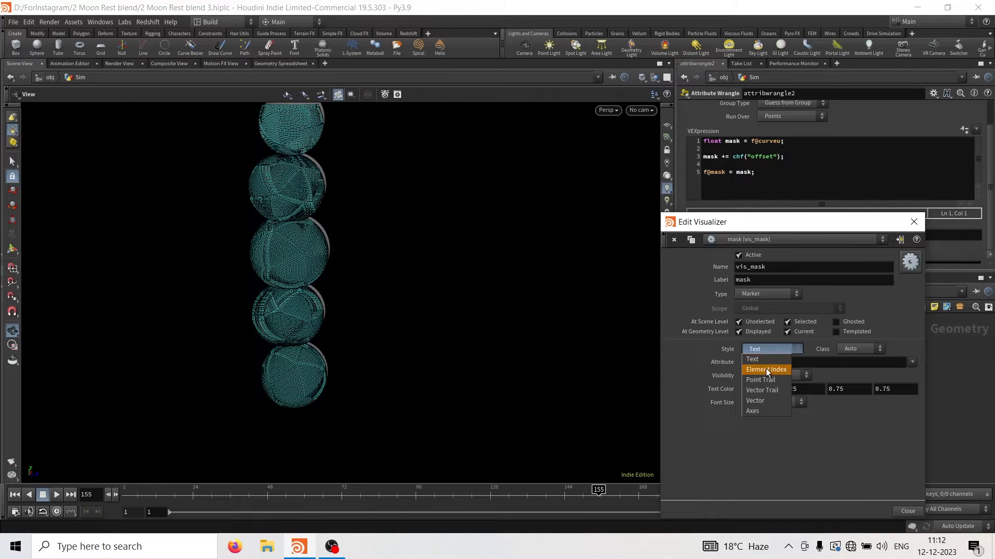
left_click(772, 353)
left_click(766, 293)
left_click(759, 326)
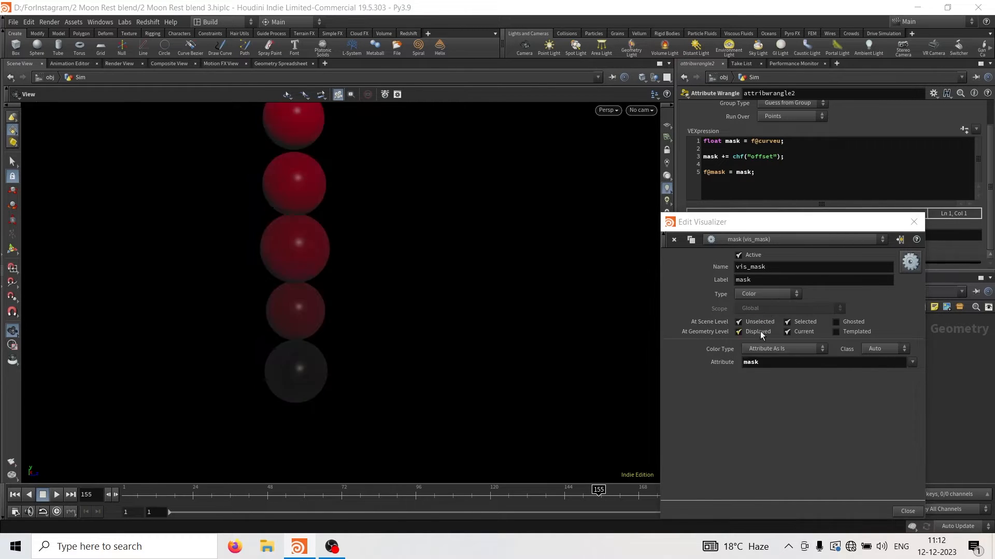
left_click(787, 350)
left_click(785, 370)
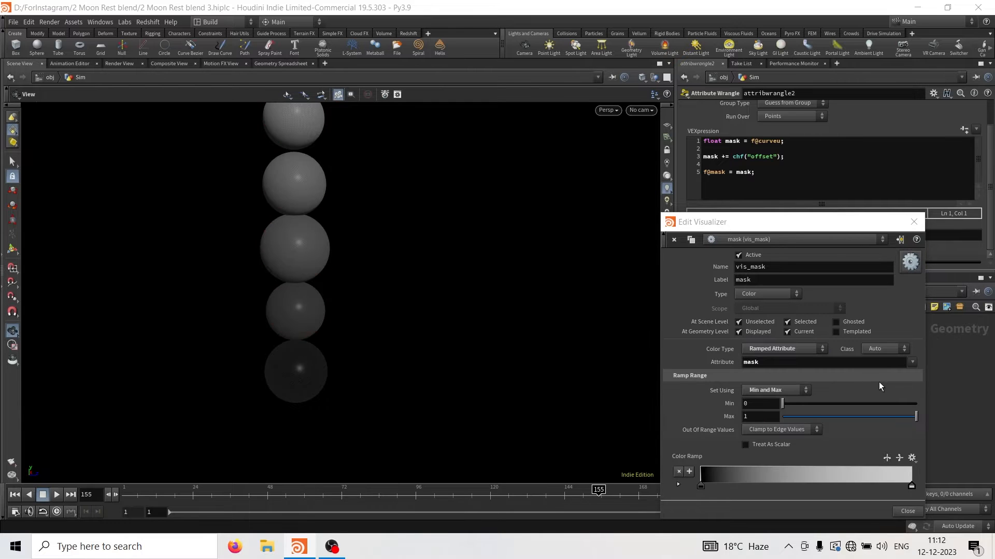
left_click(914, 221)
scroll(455, 279, "down", 3)
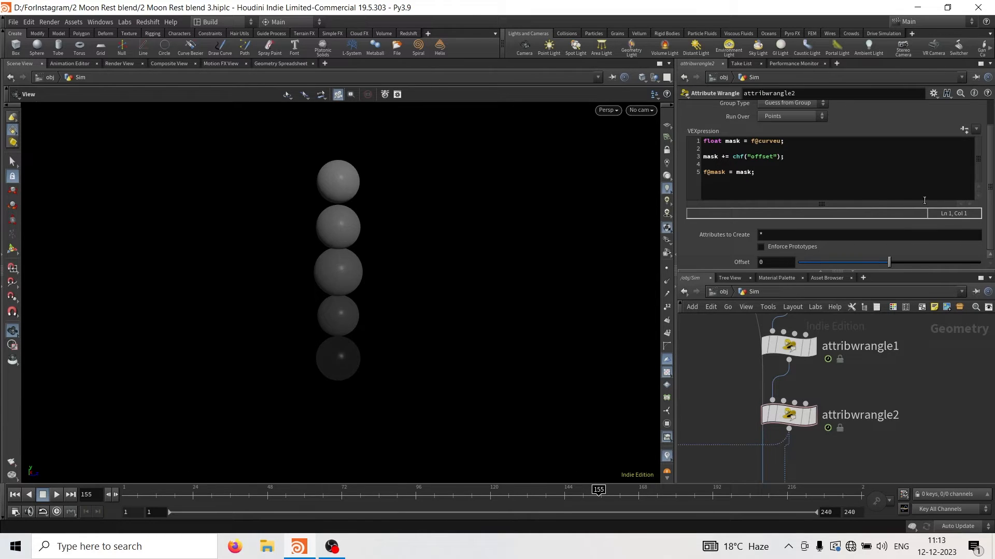
Step: Try the Offset at 1 to check the spheres' shading and reset it to 0
left_click_drag(898, 257, 980, 262)
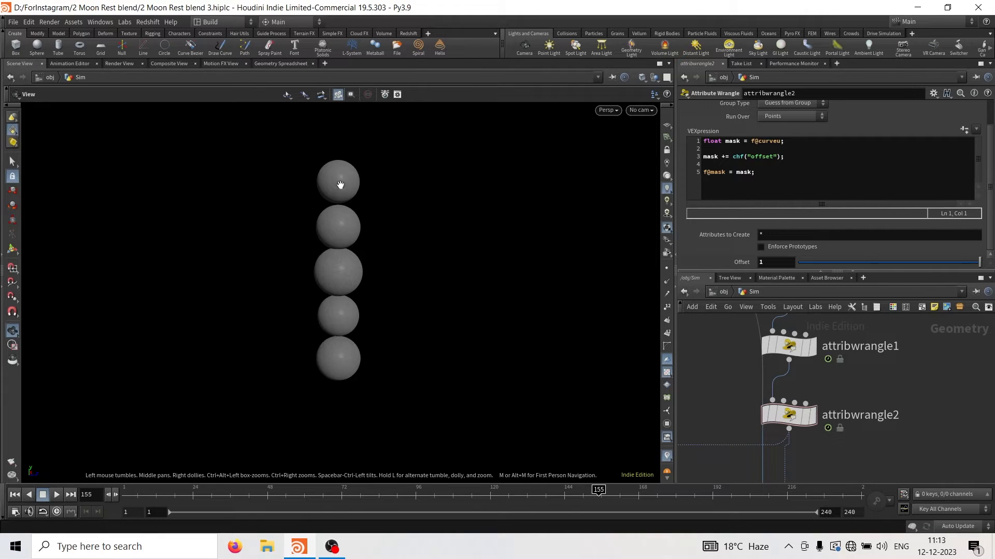
left_click(770, 262)
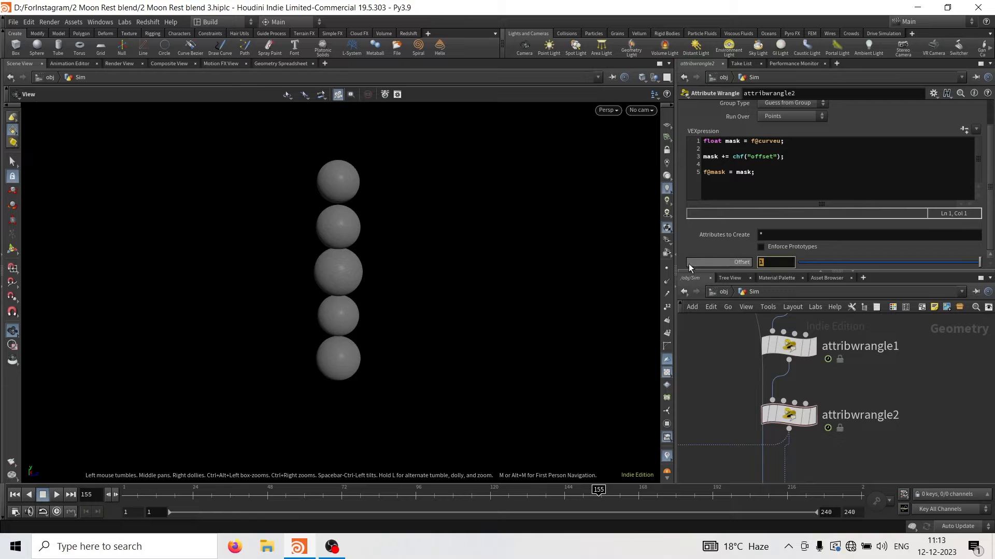
type("0")
key("Return")
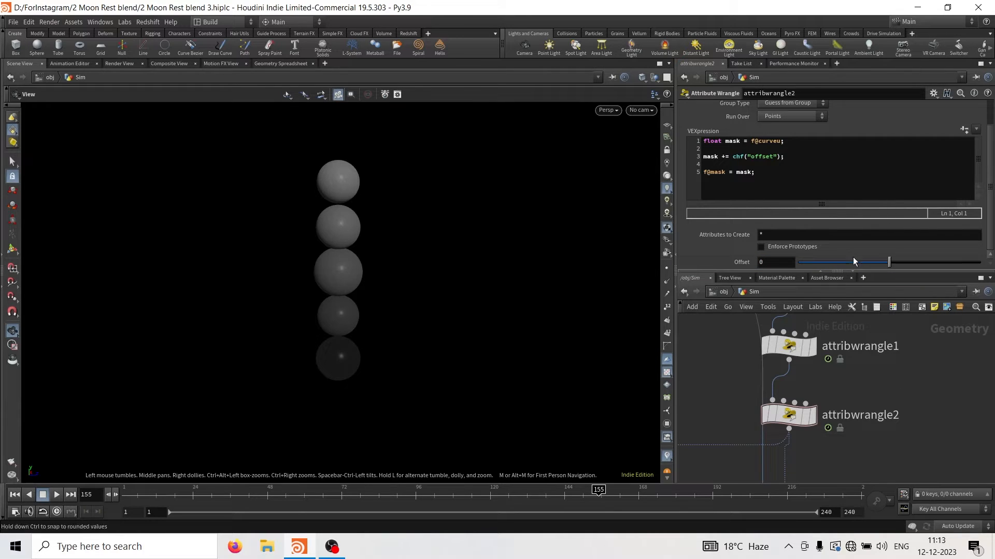
Step: Set the mask wrangle's Offset to -1 and switch the mask visualizer to the Marker type
left_click_drag(888, 262, 787, 264)
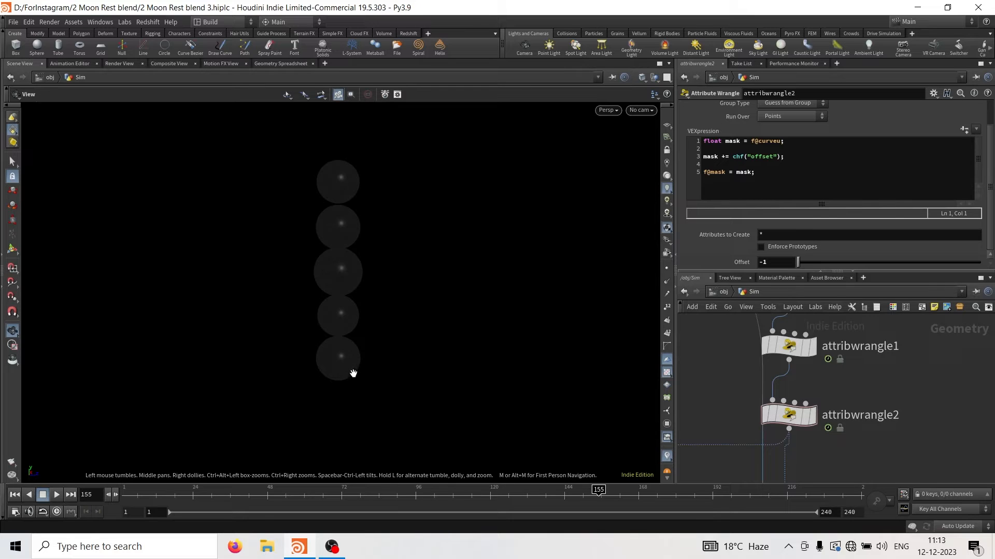
left_click(666, 456)
left_click(768, 445)
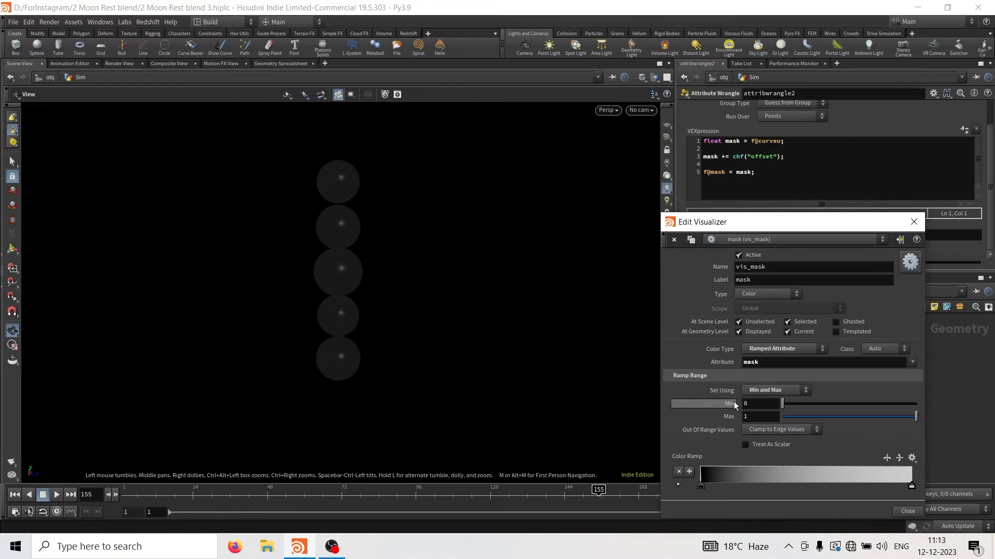
left_click(770, 297)
left_click(767, 305)
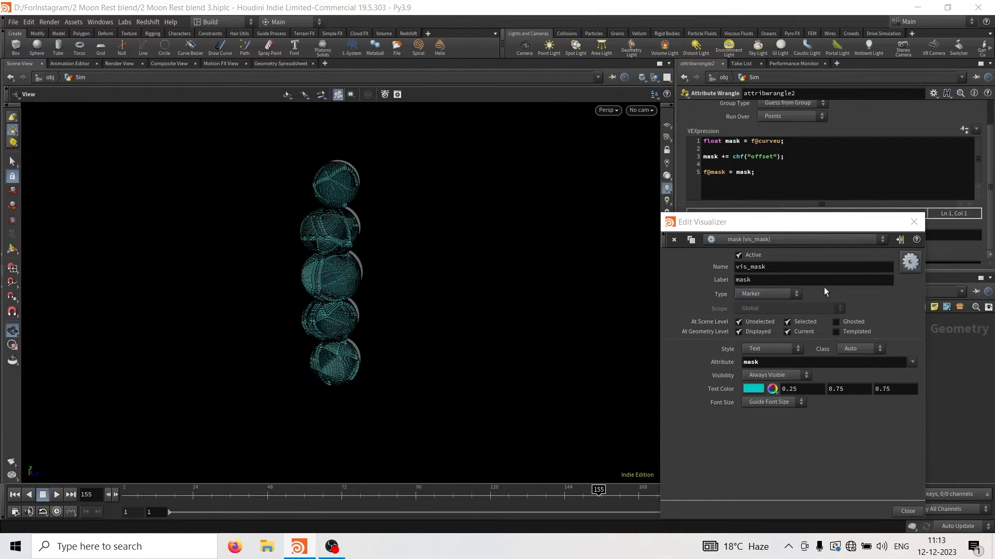
left_click(913, 222)
Step: Examine the bottom sphere's mask values up close, trying the Offset at 0, 1 and -1
right_click_drag(359, 378, 695, 105)
middle_click_drag(278, 260, 288, 301)
right_click_drag(288, 301, 349, 266)
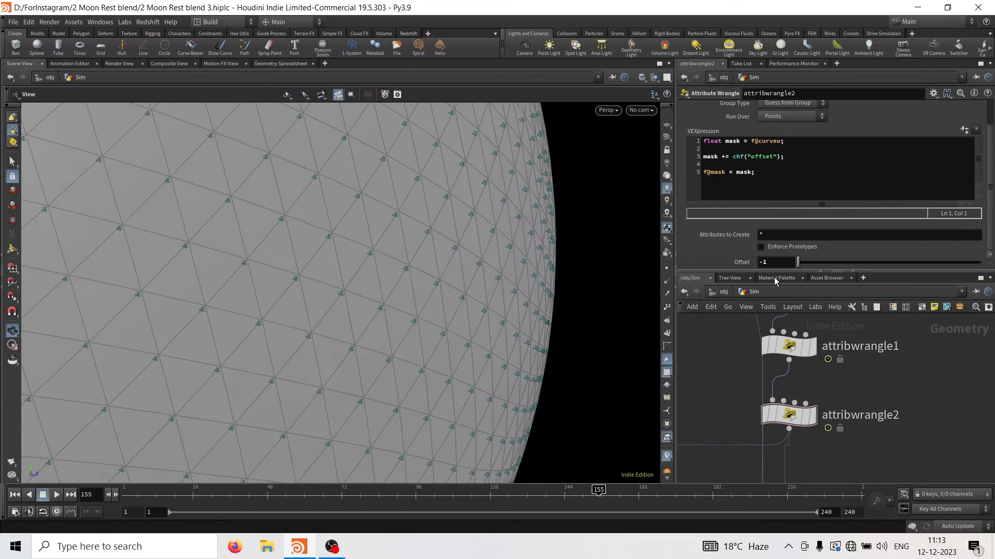
double_click(772, 262)
type("0")
key("Return")
left_click_drag(894, 263, 980, 263)
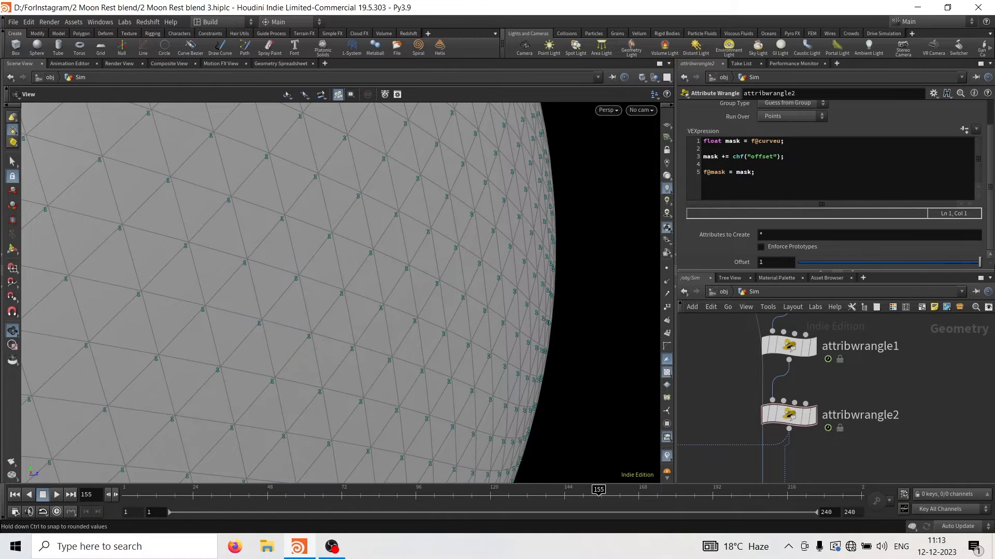
left_click_drag(801, 264, 717, 273)
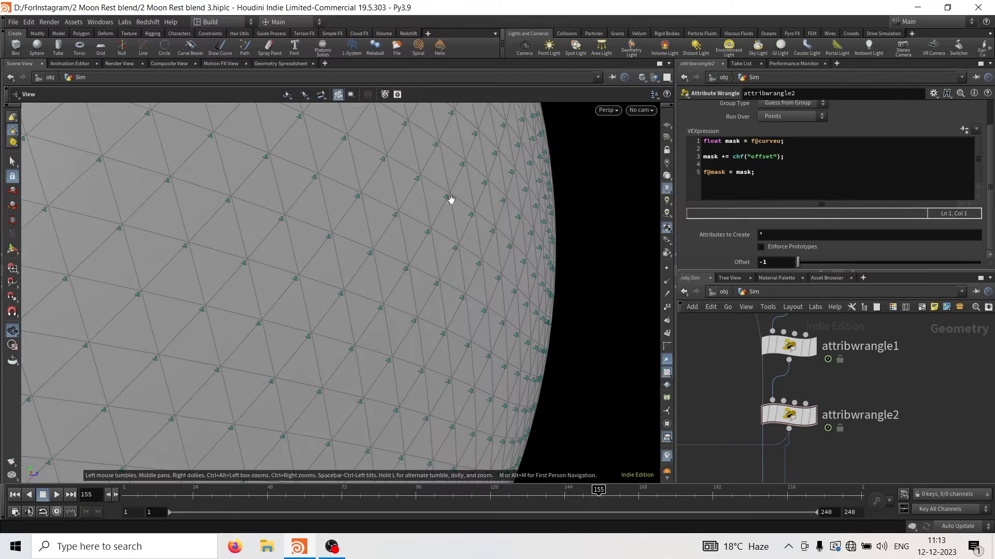
Step: Examine the top sphere's mask values up close, trying the Offset at 0, 1 and -1
right_click_drag(449, 200, 259, 368)
middle_click_drag(465, 167, 367, 371)
left_click_drag(367, 371, 302, 260)
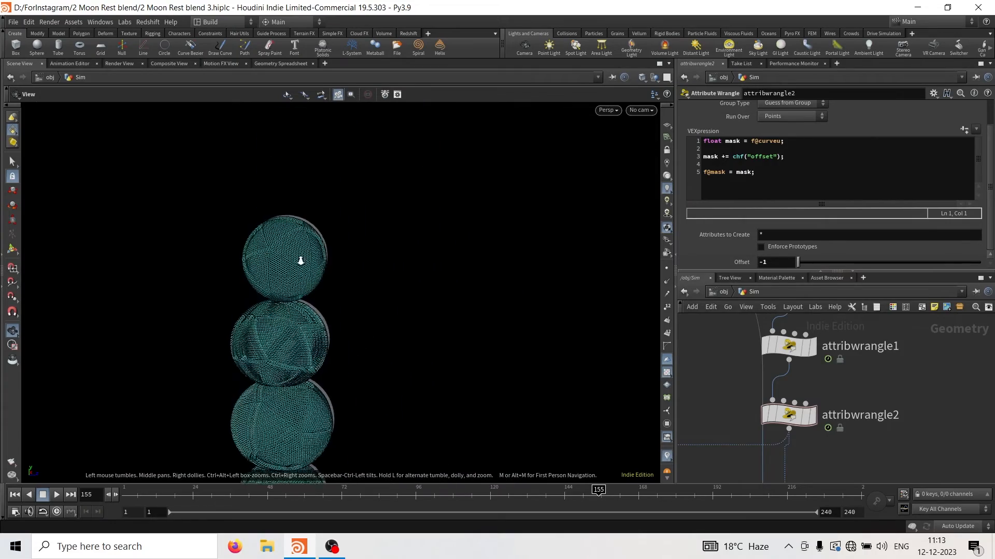
right_click_drag(302, 260, 565, 111)
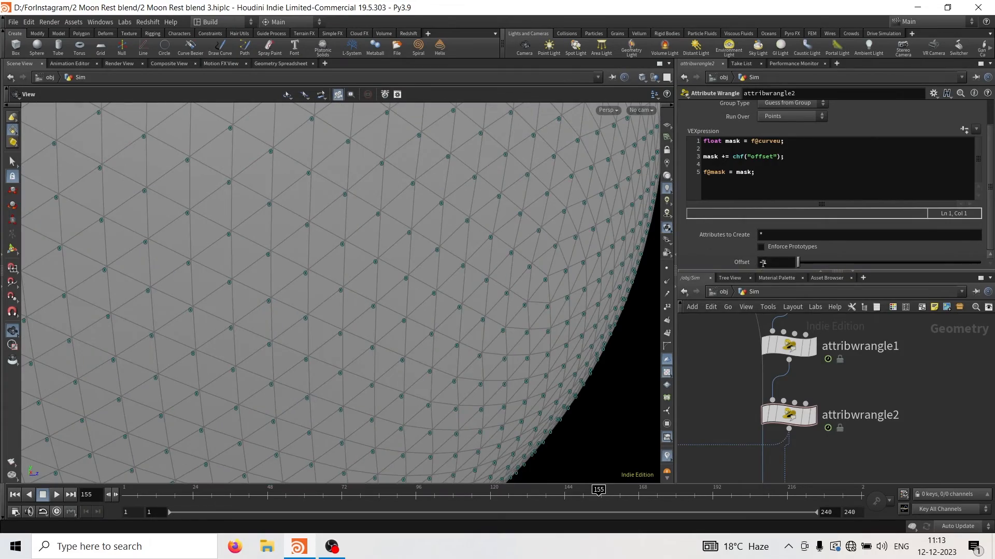
left_click_drag(770, 262, 711, 264)
type("0")
key("Return")
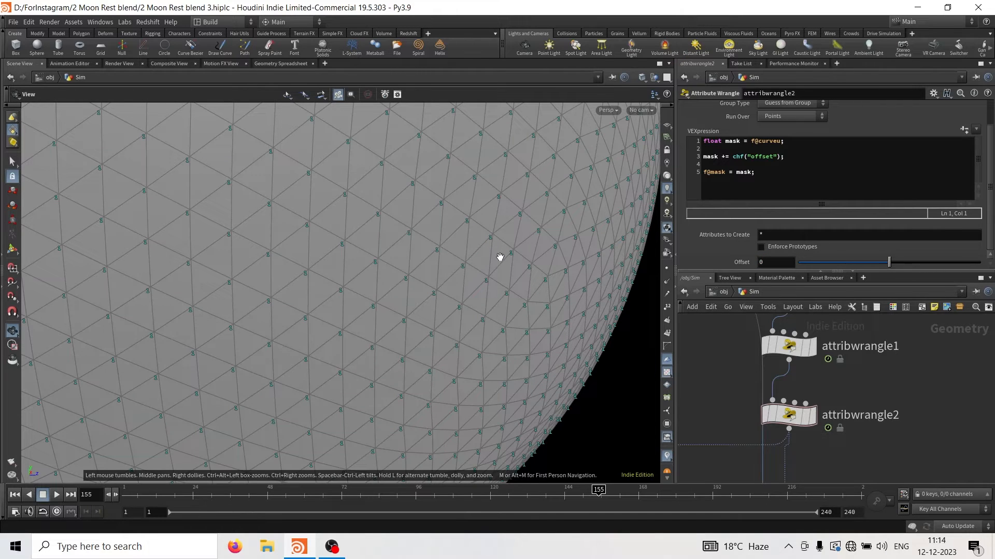
left_click_drag(889, 262, 982, 265)
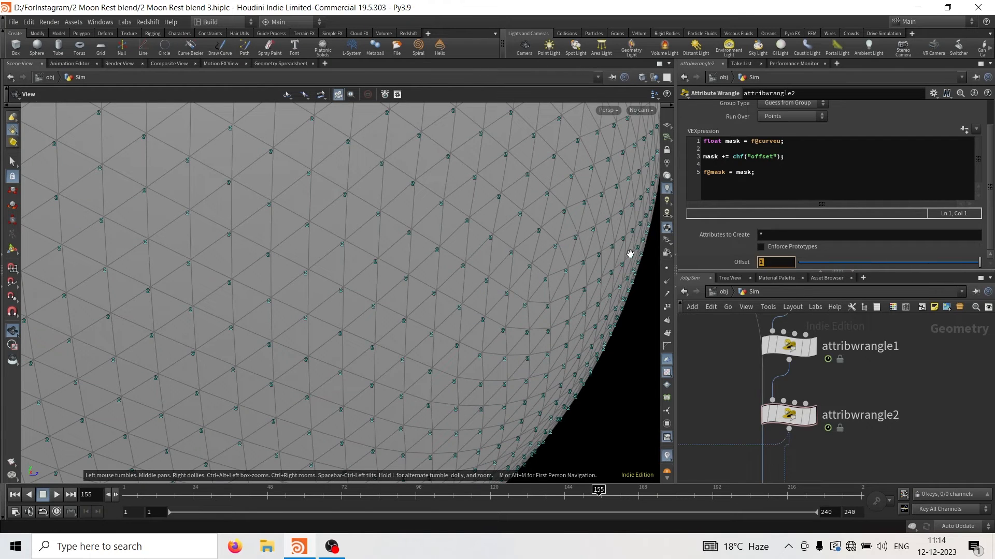
type("-1")
key("Return")
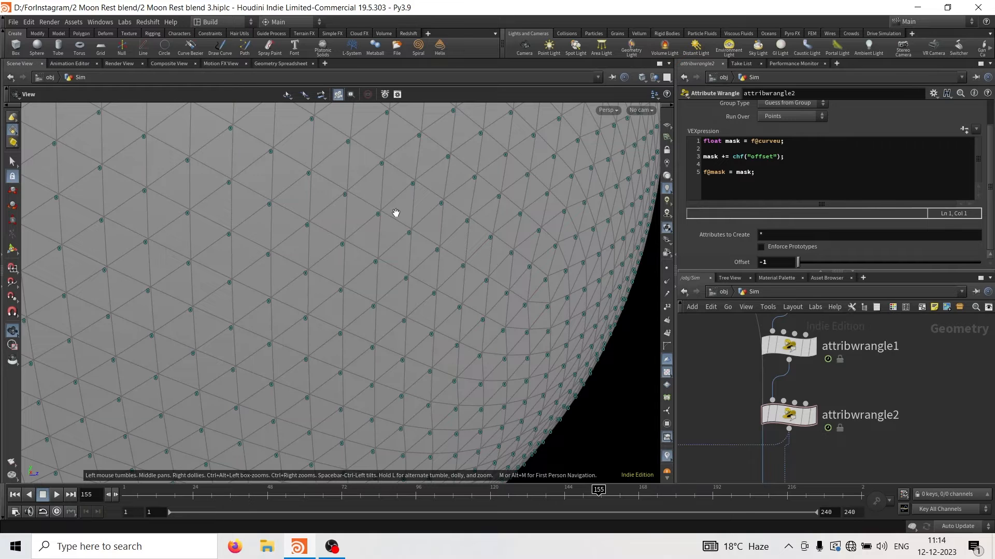
Step: Reset the Offset to 0 and return the mask visualizer to the Color type with Ramped Attribute as its colour type
scroll(481, 168, "down", 10)
left_click_drag(782, 262, 717, 262)
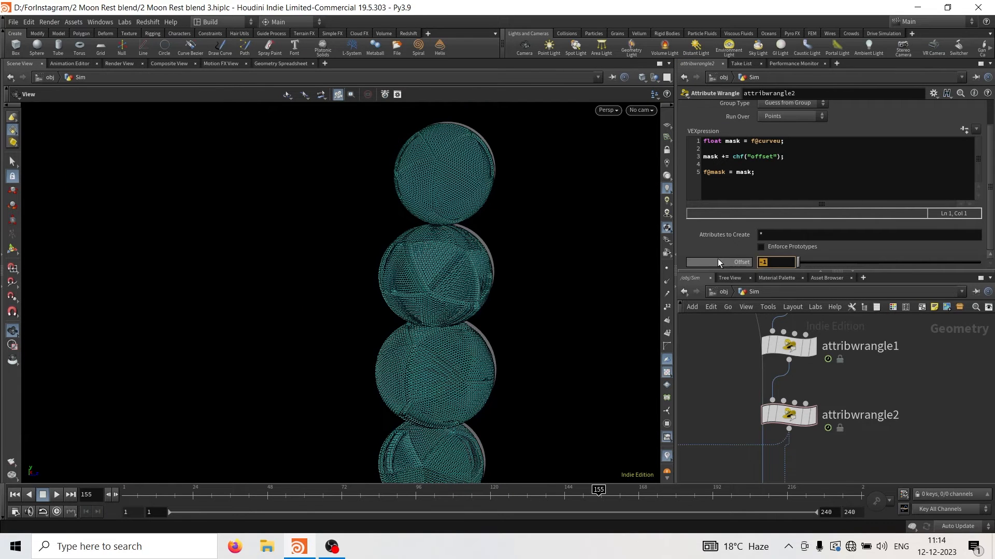
type("0")
key("Return")
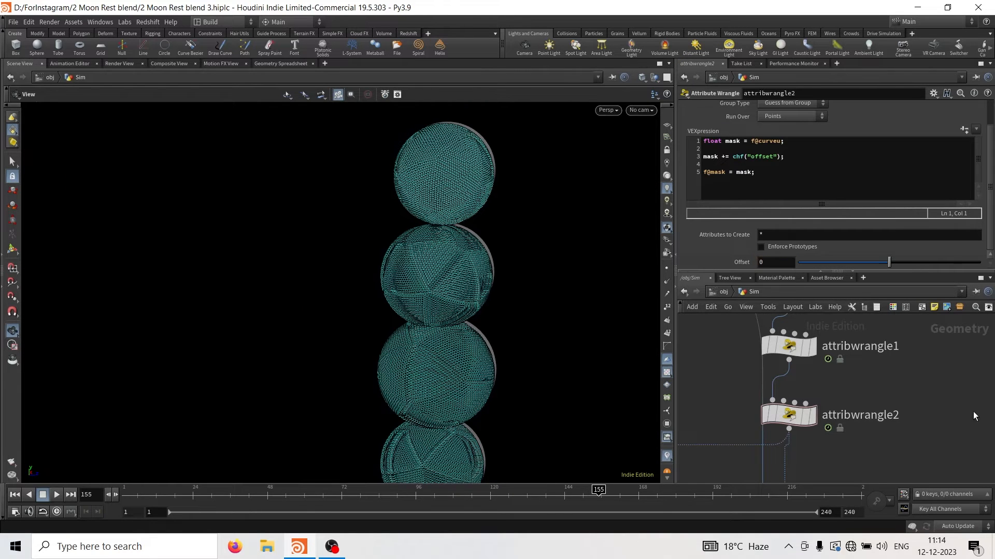
left_click(667, 456)
left_click(766, 446)
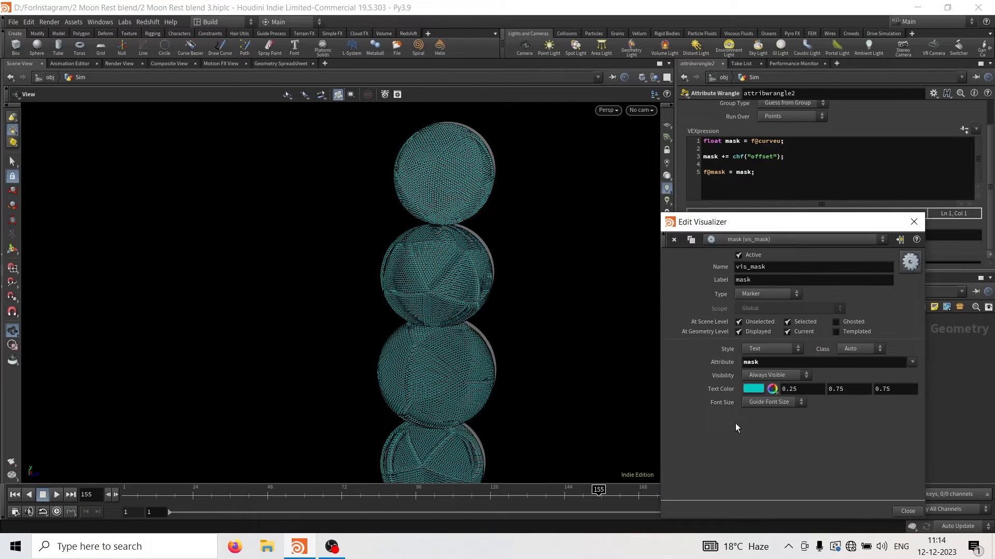
left_click(757, 293)
left_click(755, 306)
left_click(771, 348)
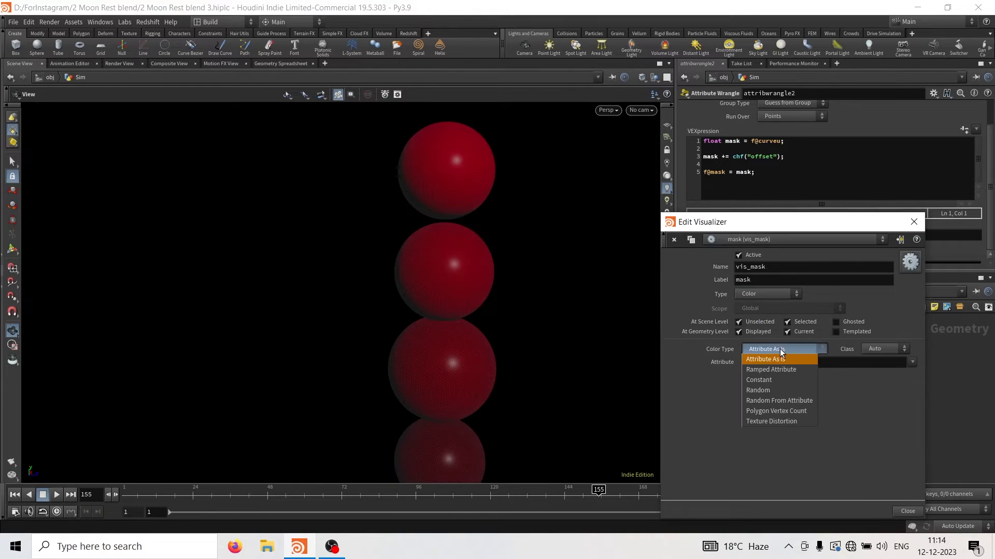
left_click(772, 369)
left_click(912, 223)
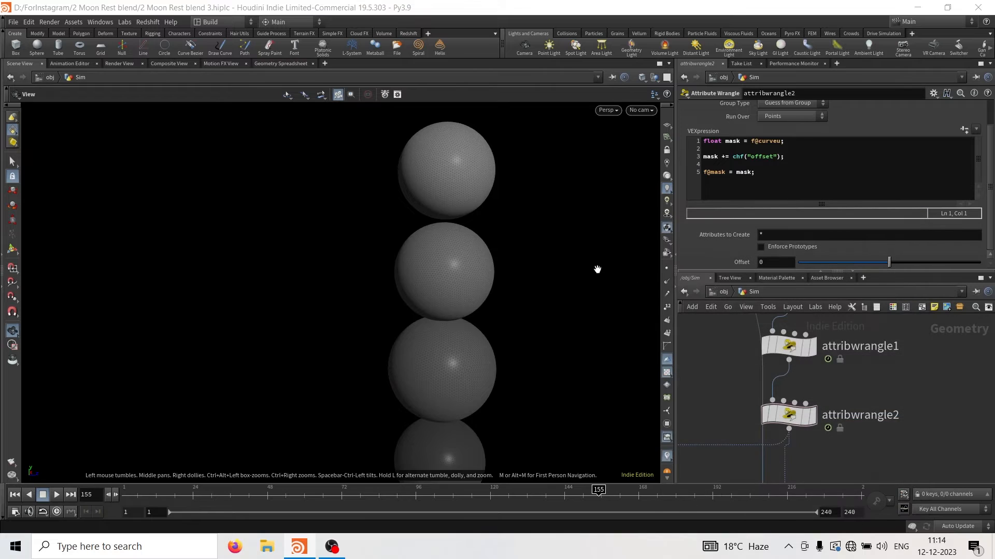
Step: Set the Offset to -1 and check the shading across all five spheres
scroll(560, 298, "down", 4)
middle_click_drag(526, 327, 389, 322)
left_click_drag(827, 262, 751, 269)
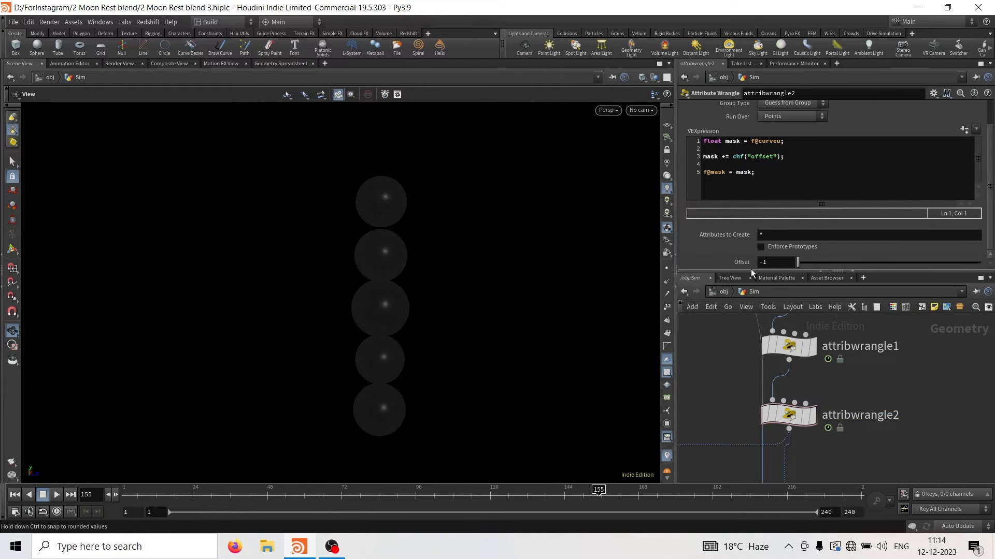
mouse_move(800, 263)
left_mouse_down()
mouse_move(963, 263)
mouse_move(756, 268)
mouse_move(989, 266)
mouse_move(794, 268)
left_mouse_up()
Step: Add the line mask = clamp(mask, 0, 1); after the offset line in the mask wrangle's VEX code
left_click(797, 157)
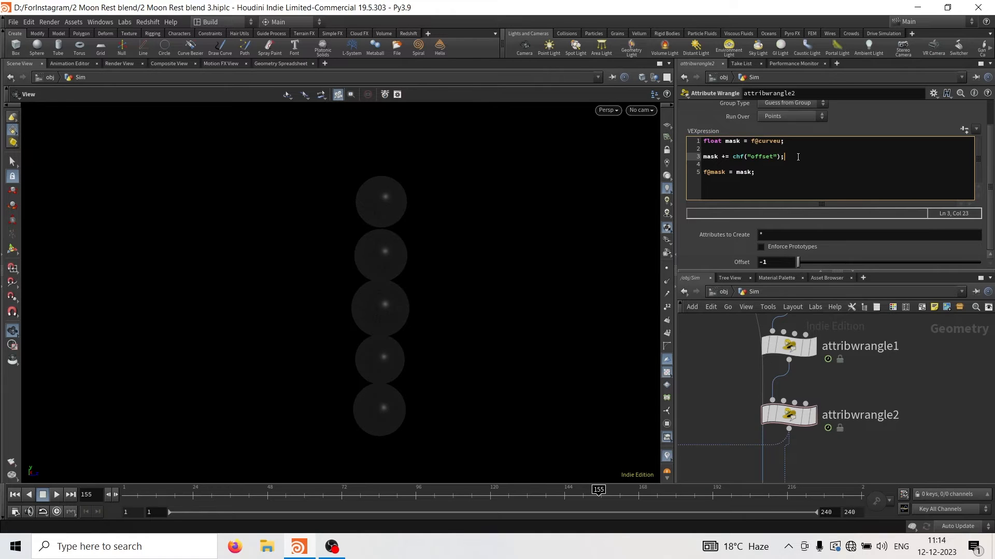
key("Return")
key("Return")
type("mask ")
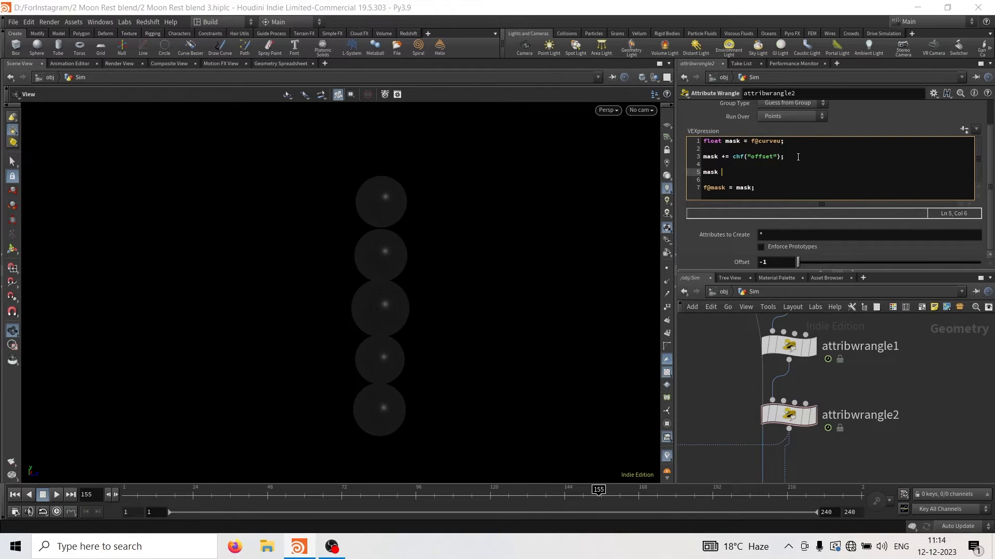
type("= clamp(")
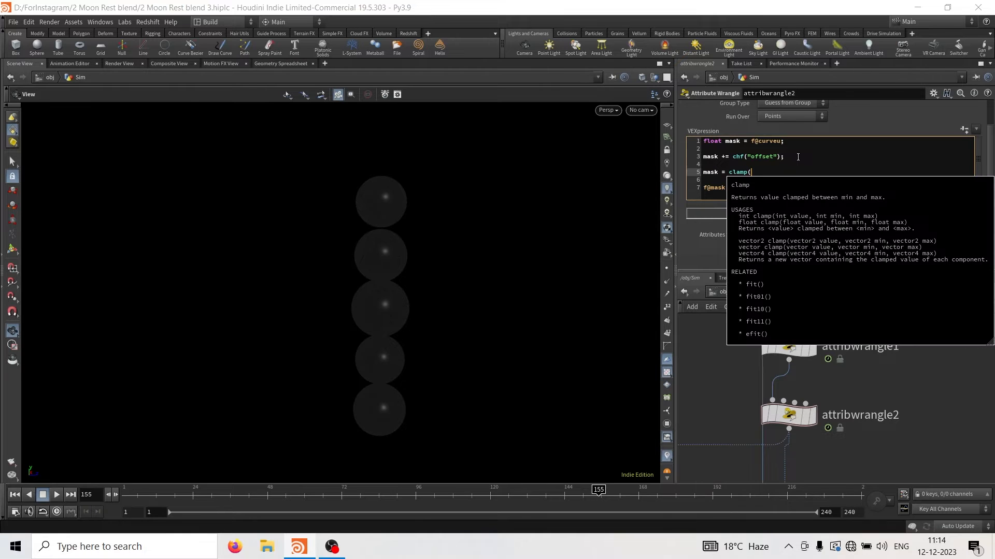
type("mask")
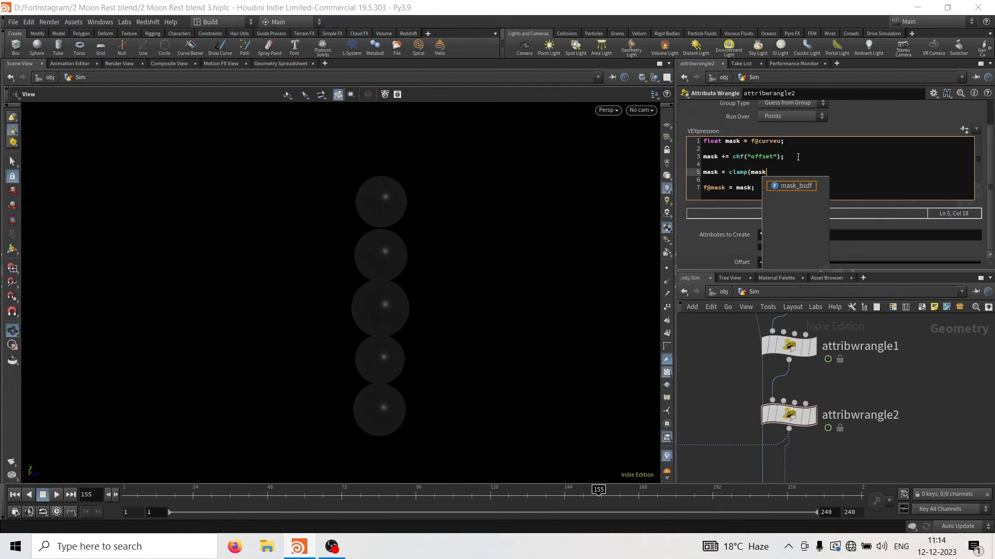
type(", 0, 1);")
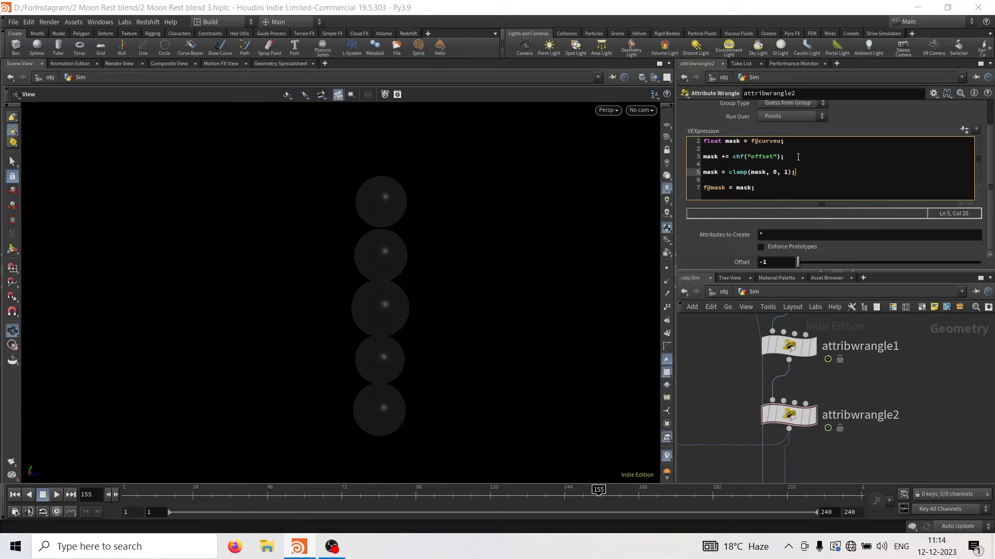
left_click(923, 414)
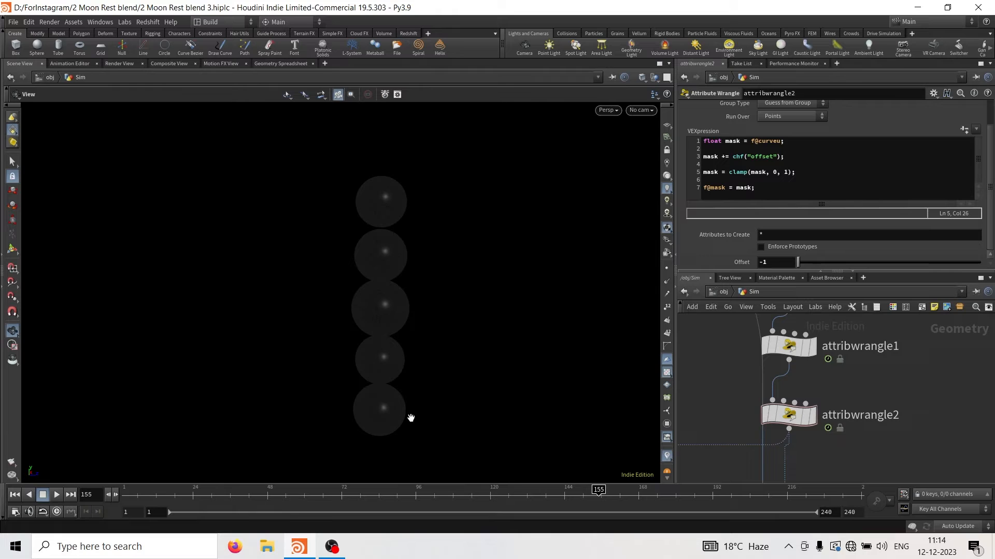
Step: Sweep the Offset repeatedly between -1 and 1 to check the clamped mask on the spheres, leaving it at 1
left_click_drag(798, 262, 979, 263)
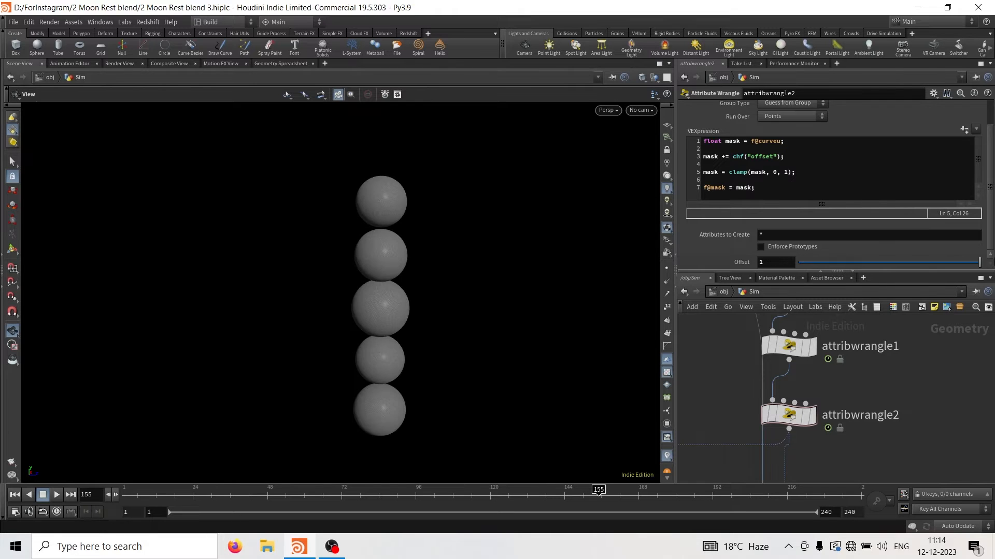
left_click_drag(837, 264, 747, 278)
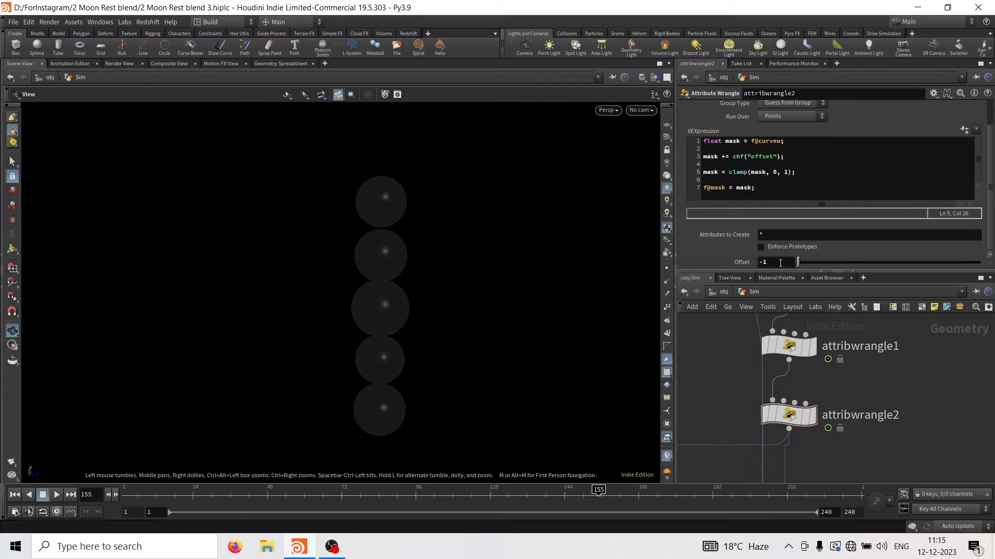
left_click_drag(806, 265, 979, 259)
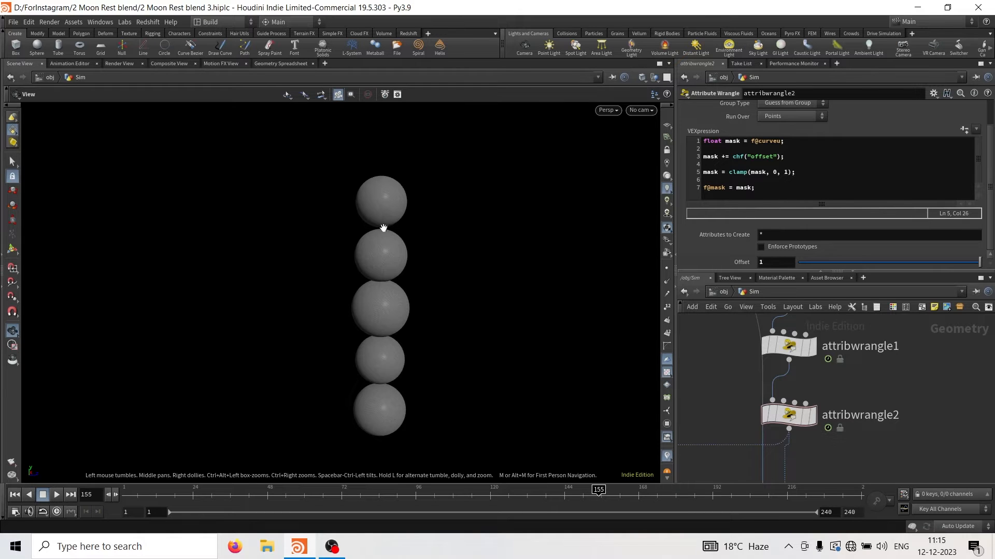
left_click_drag(877, 255, 979, 262)
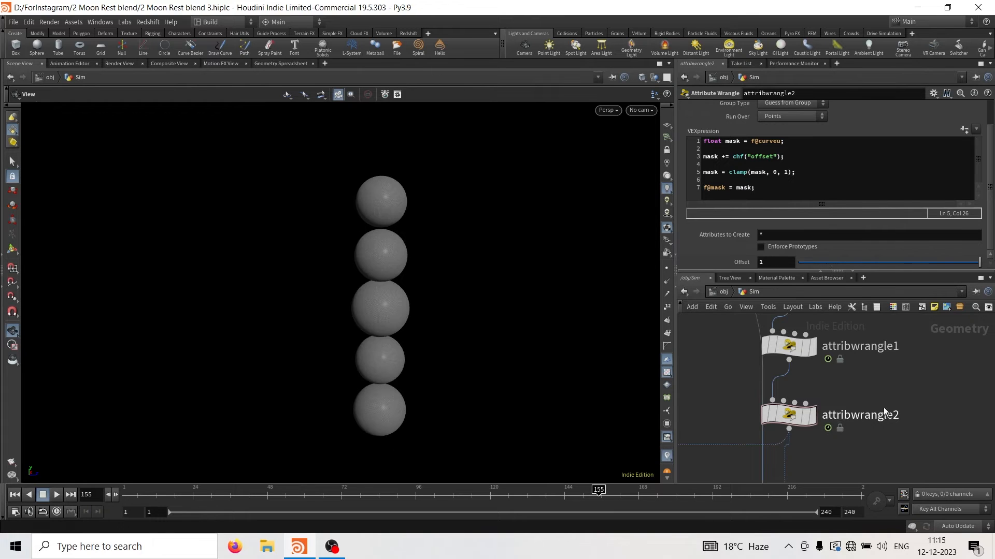
scroll(878, 446, "down", 3)
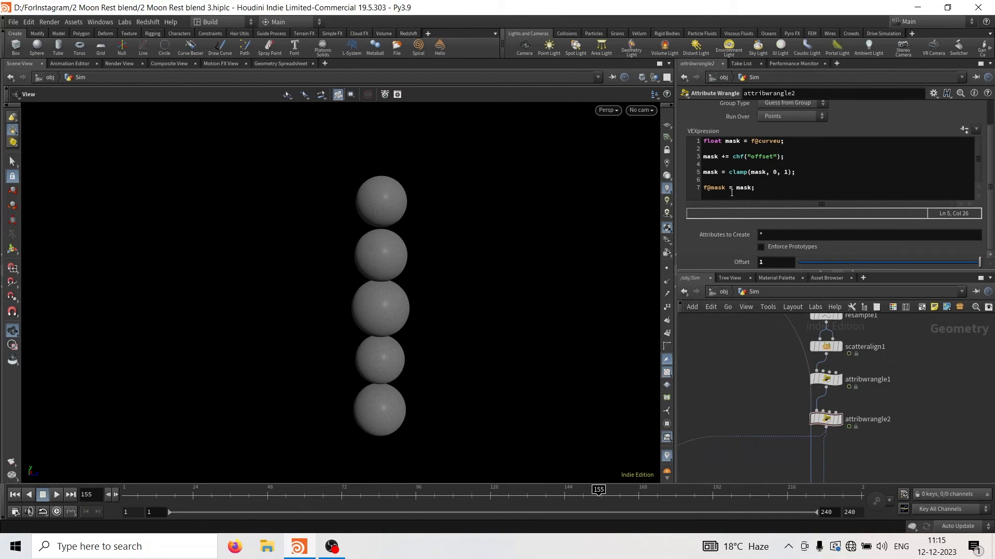
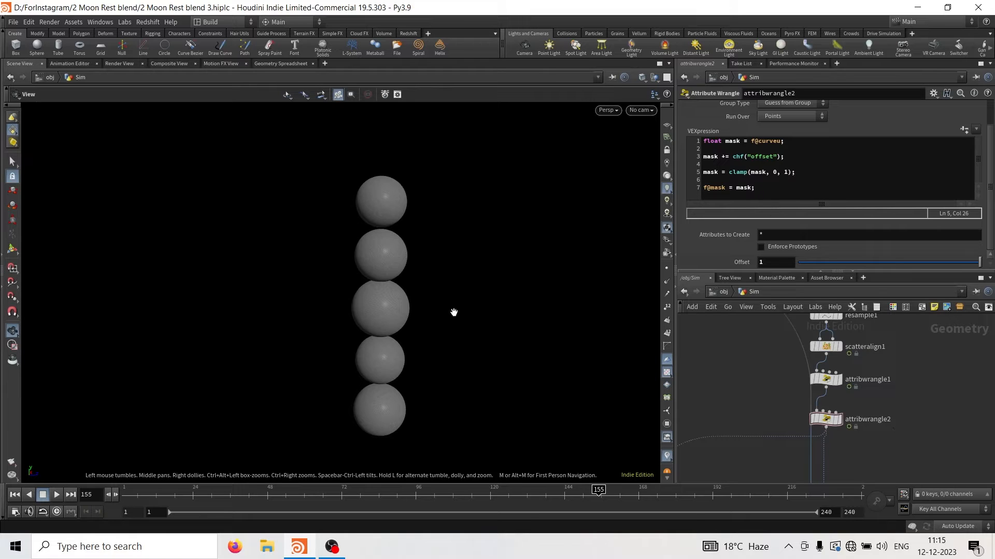
left_click_drag(824, 263, 760, 271)
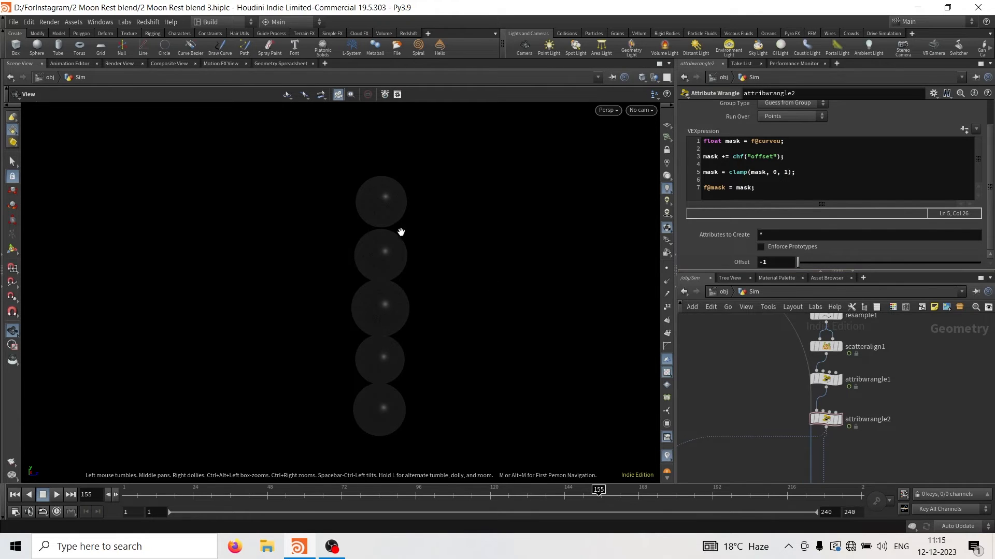
left_click_drag(798, 262, 979, 263)
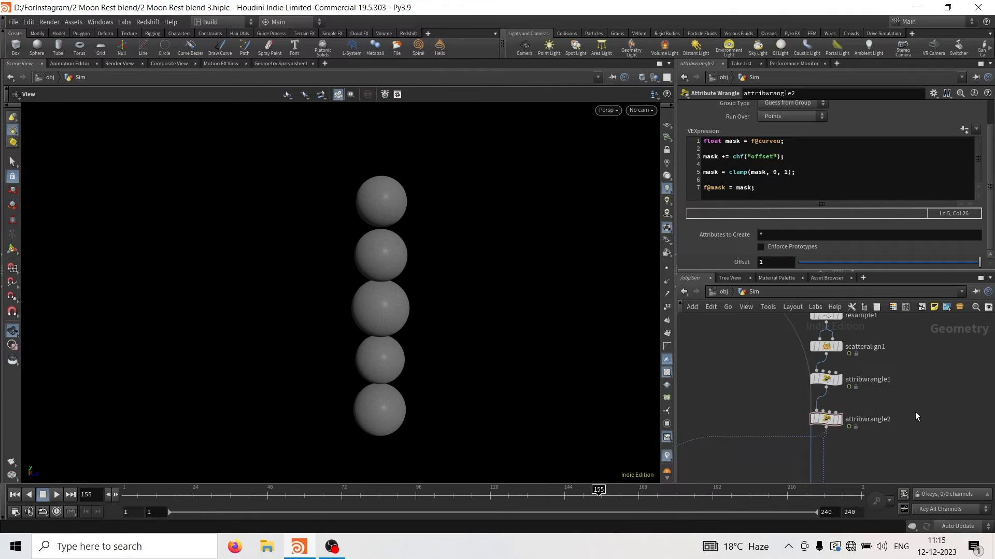
Step: Add an Attribute Wrangle below the two Copy to Points nodes and connect copytopoints1 to its first input
middle_click_drag(915, 414, 899, 314)
scroll(881, 404, "down", 4)
middle_click_drag(879, 409, 886, 391)
scroll(861, 411, "up", 4)
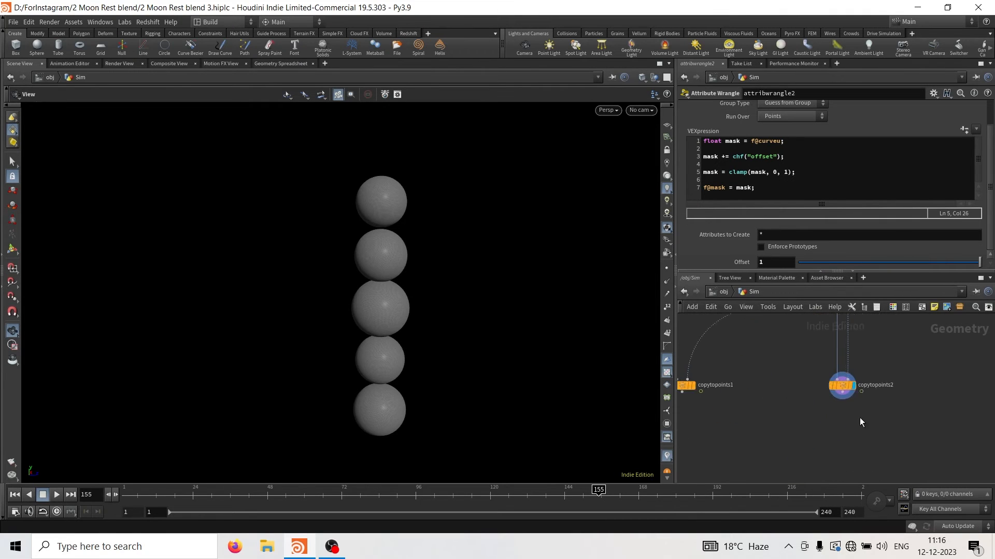
middle_click_drag(828, 441, 864, 393)
key("Tab")
type("aw")
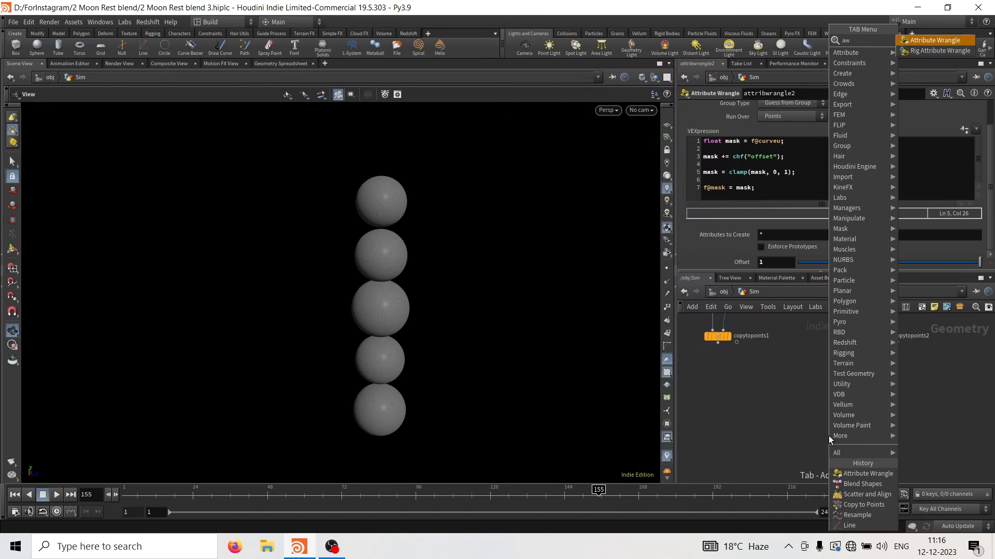
key("Return")
left_click(835, 453)
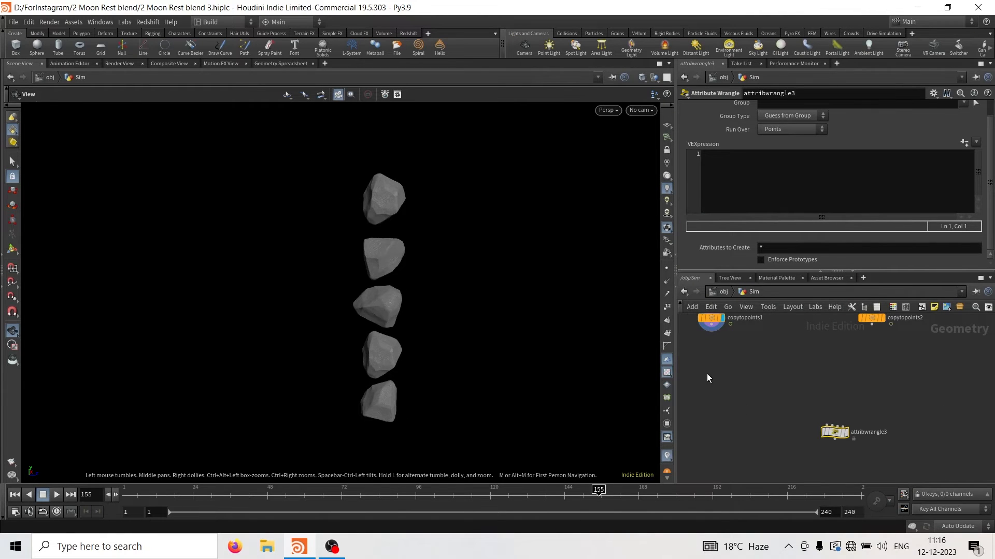
left_click(712, 328)
left_click(827, 425)
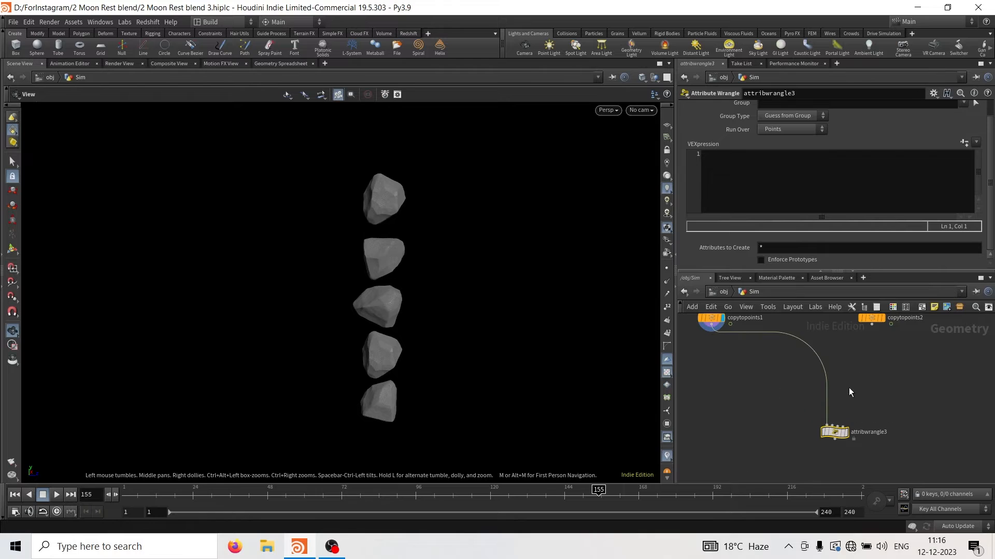
Step: Connect copytopoints2 to the second input of attribwrangle3 and display the wrangle's output
left_click(872, 325)
left_click(838, 421)
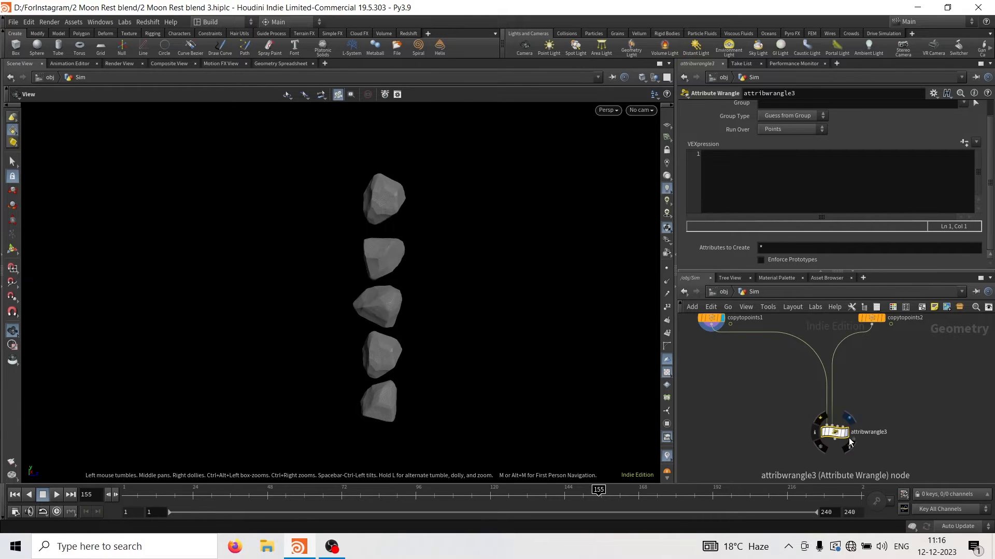
left_click_drag(840, 435, 835, 409)
scroll(885, 359, "down", 4)
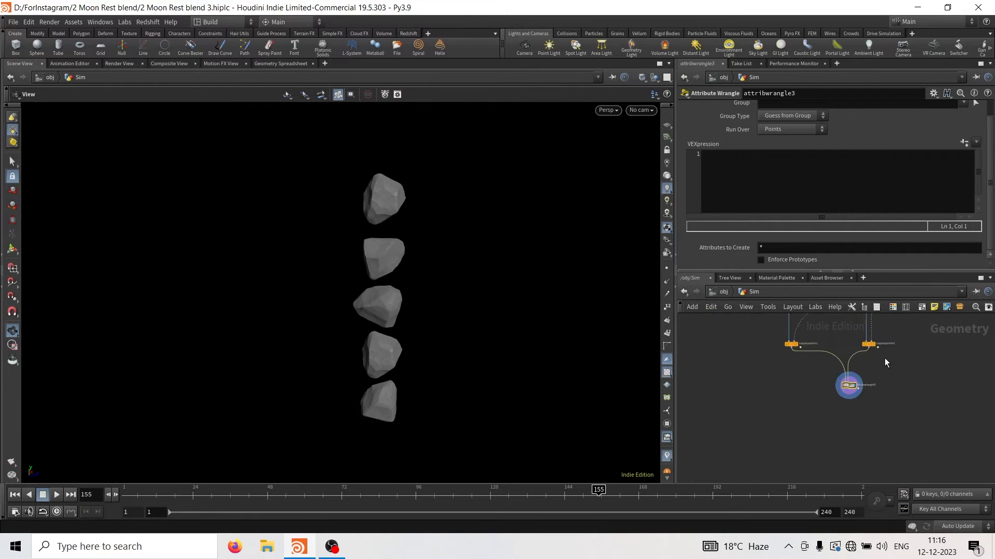
middle_click_drag(884, 358, 876, 395)
scroll(840, 405, "up", 4)
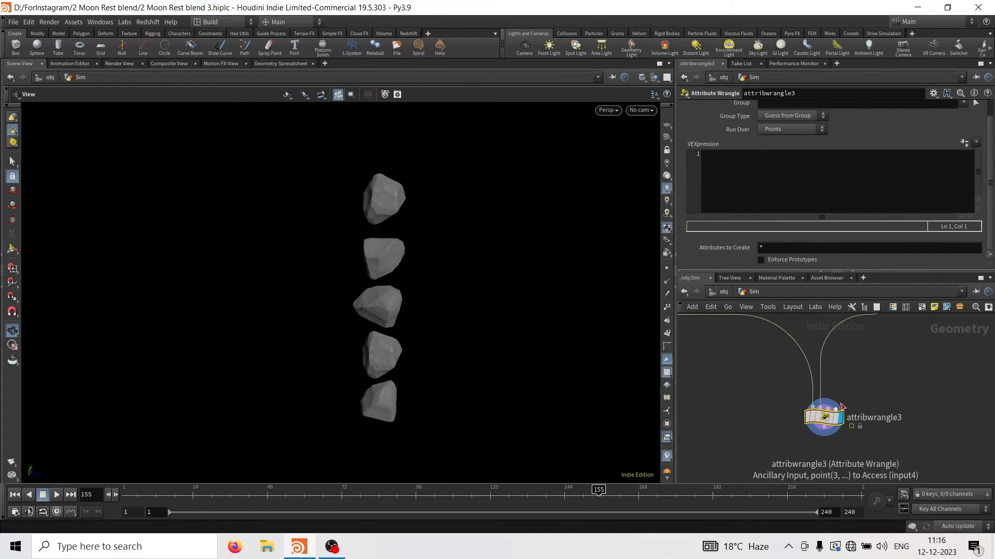
Step: Display the copytopoints1 rocks and the copytopoints2 spheres in turn to compare the wrangle's two inputs
left_click(754, 191)
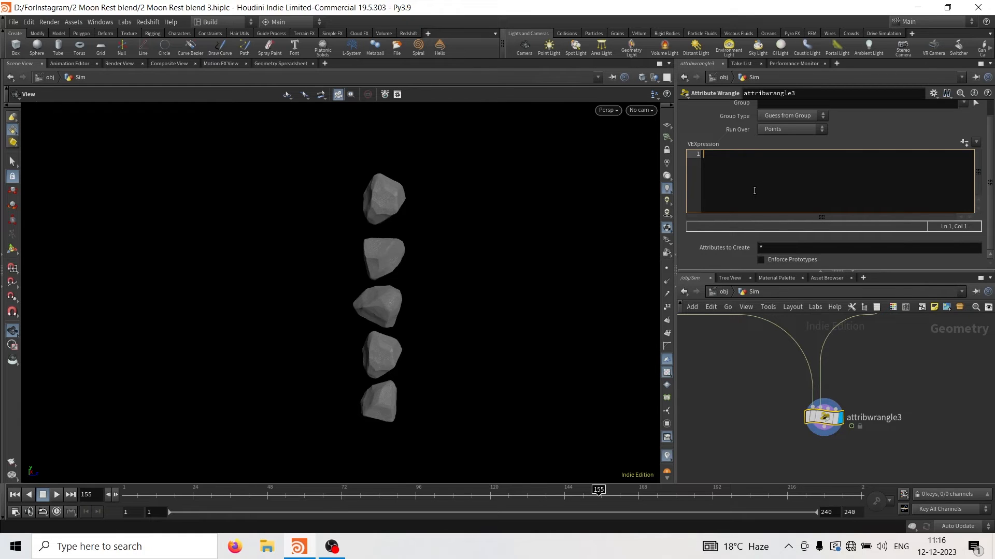
mouse_move(394, 294)
left_mouse_down()
mouse_move(348, 296)
mouse_move(398, 294)
left_mouse_up()
left_click(743, 170)
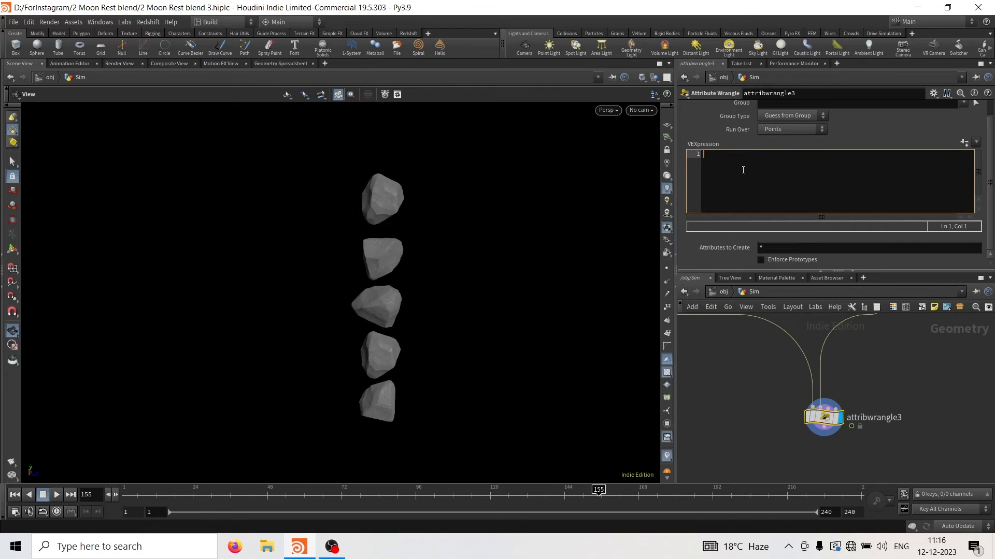
scroll(888, 386, "down", 3)
middle_click_drag(883, 381, 845, 401)
scroll(719, 355, "up", 3)
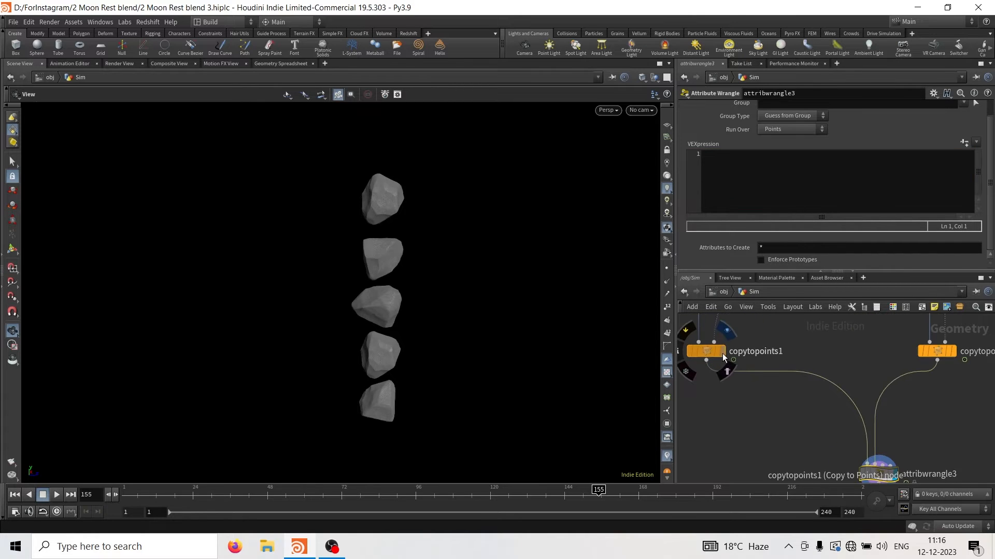
left_click(722, 357)
left_click(949, 352)
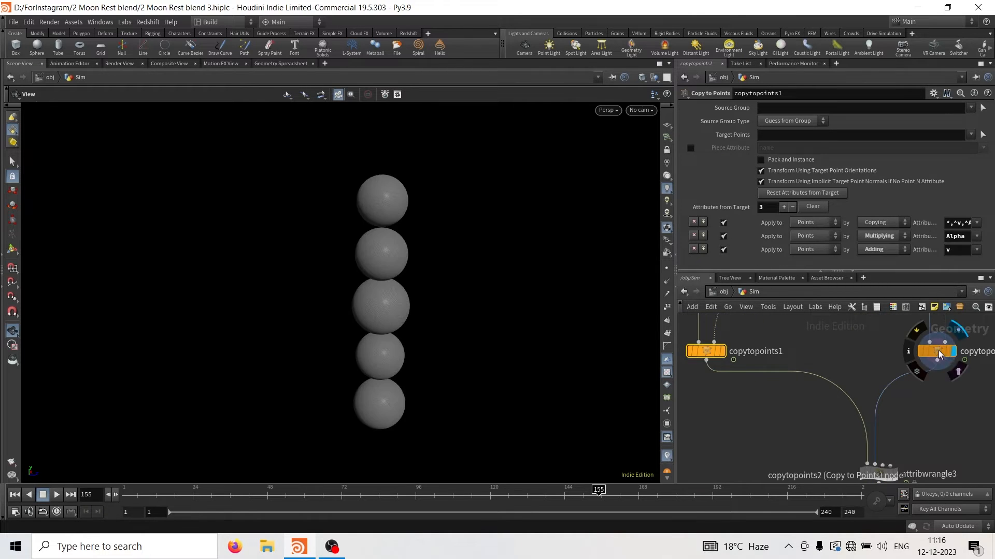
left_click(937, 352)
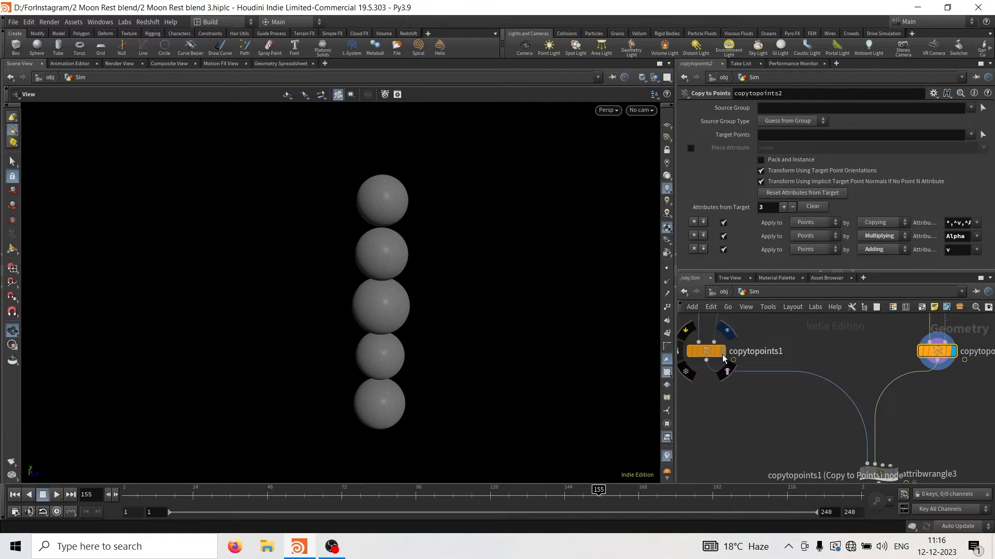
left_click(723, 354)
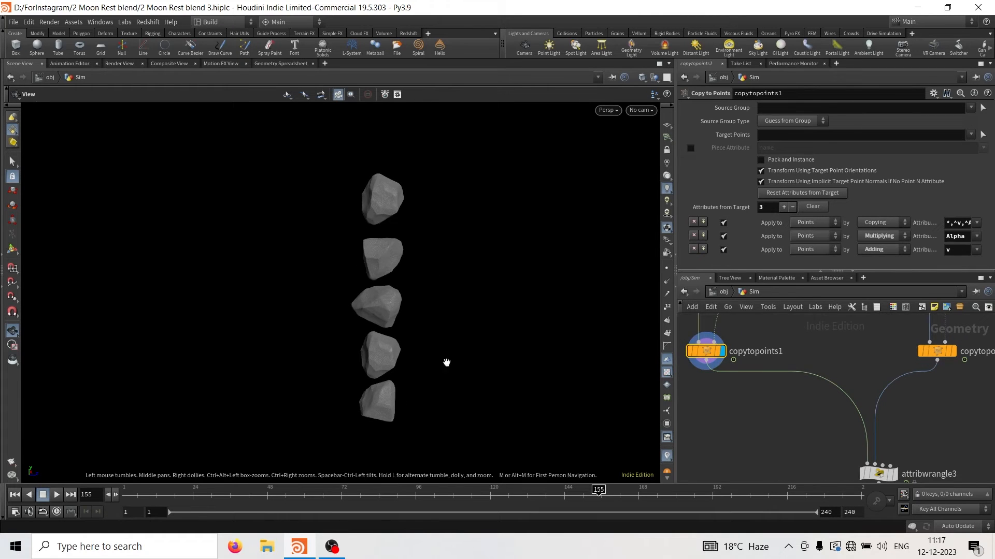
Step: Check the spheres from copytopoints2 once more and return the display to attribwrangle3
middle_click_drag(831, 433, 798, 371)
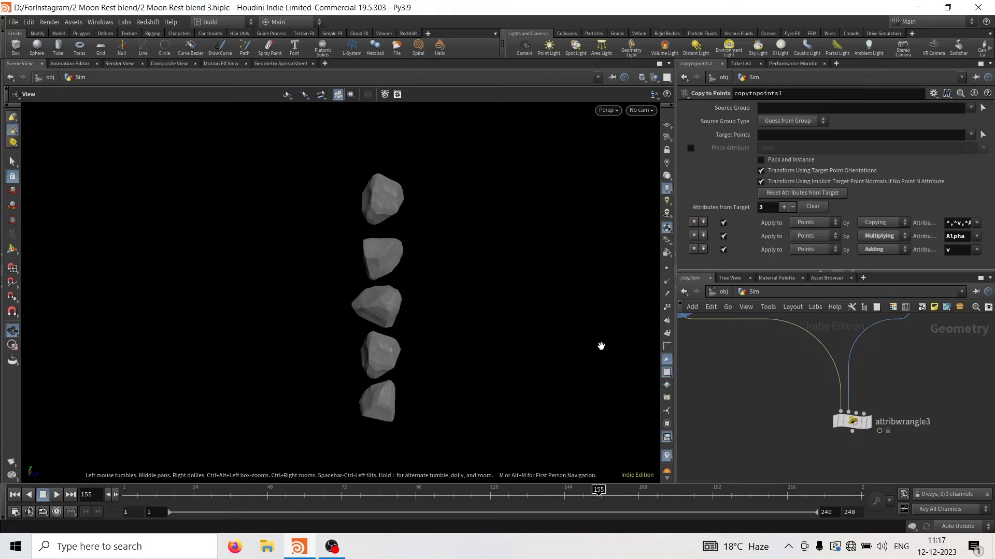
middle_click_drag(924, 357, 898, 398)
scroll(902, 360, "up", 2)
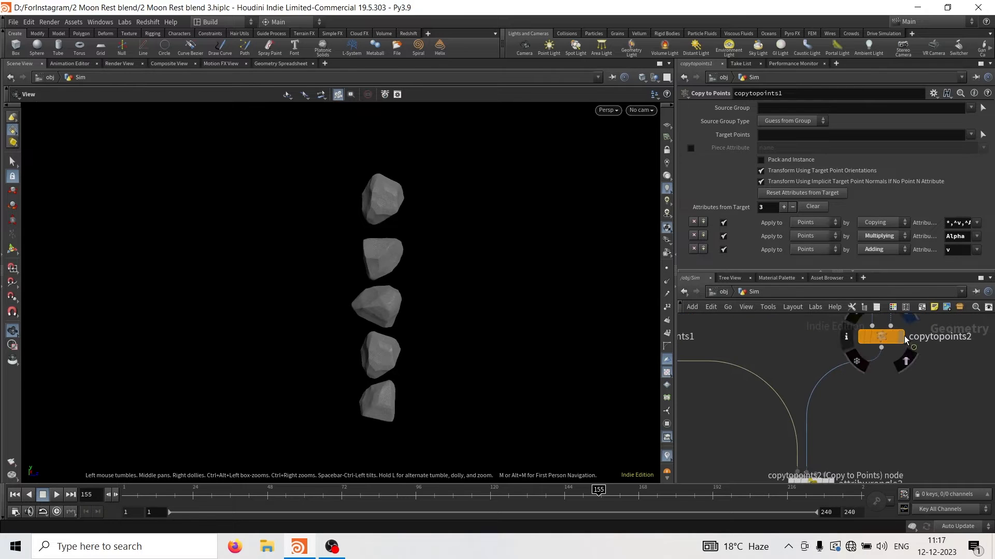
left_click(904, 340)
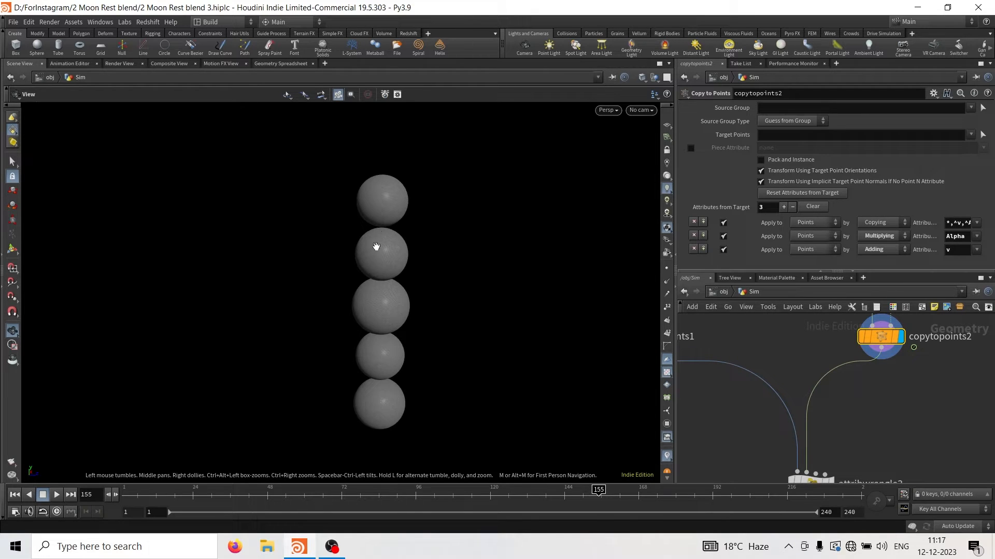
middle_click_drag(842, 424, 848, 375)
scroll(835, 444, "up", 2)
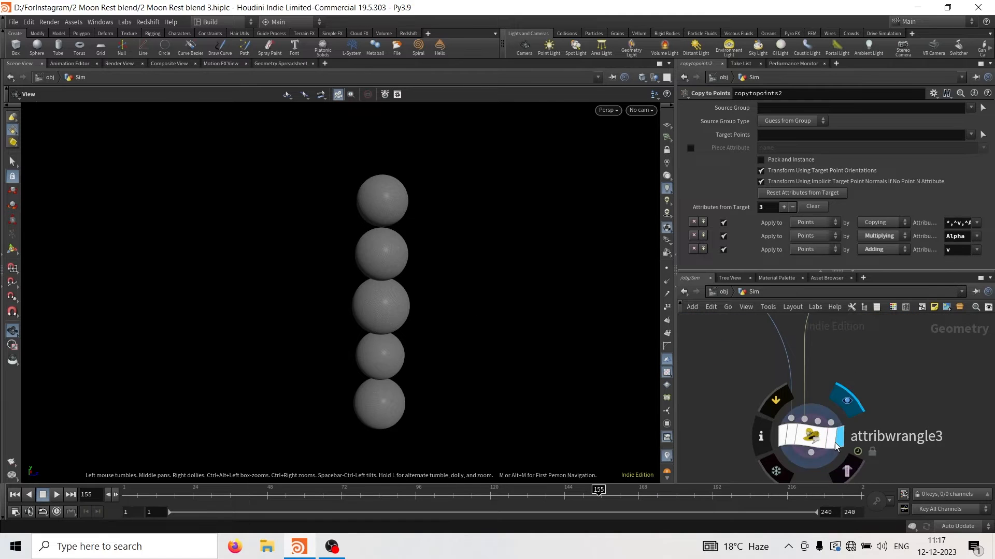
left_click(835, 443)
left_click(822, 440)
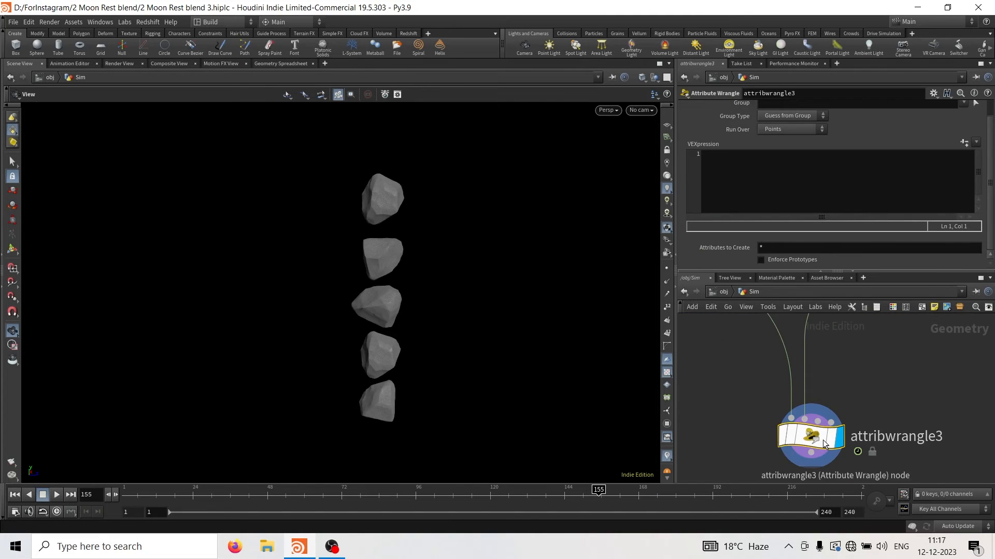
left_click(765, 179)
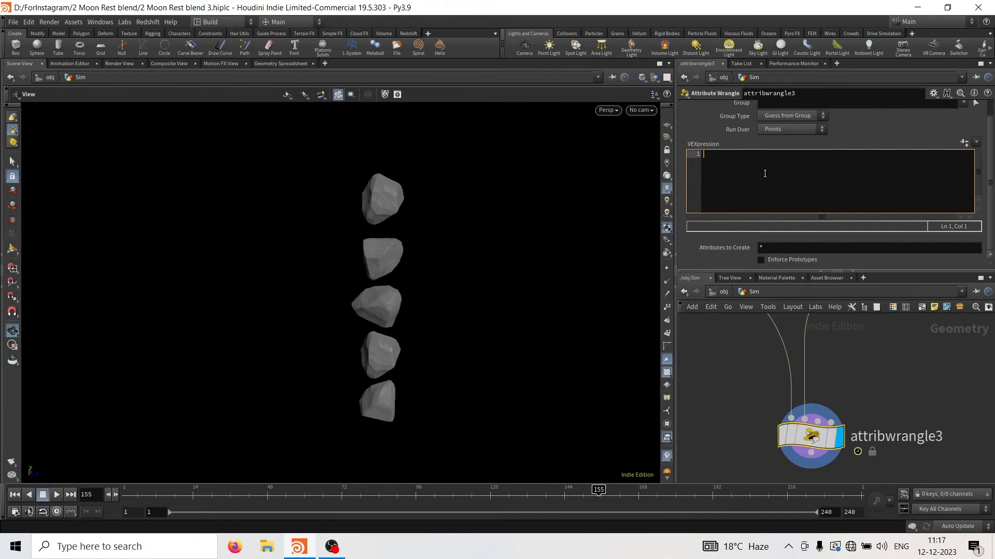
type("vector")
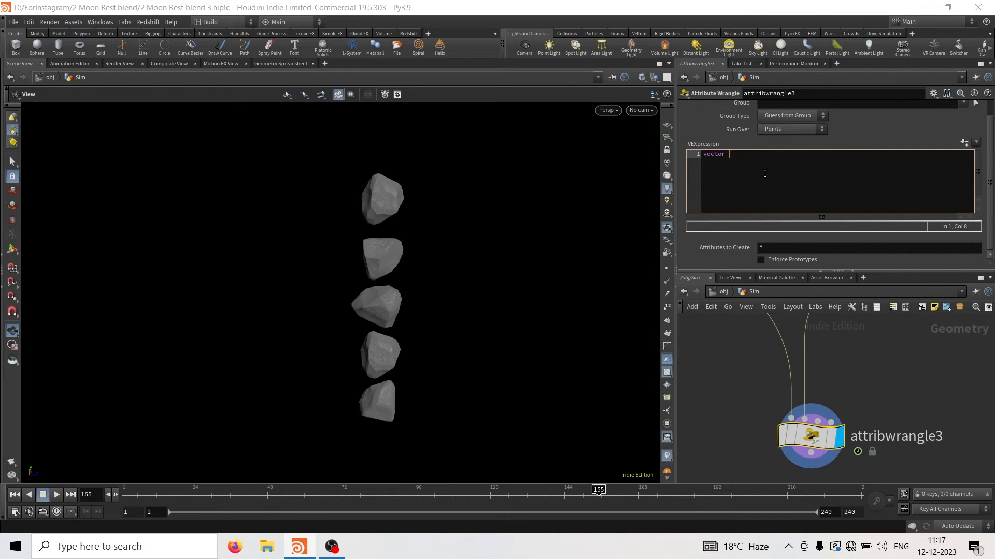
type("Pos  = point")
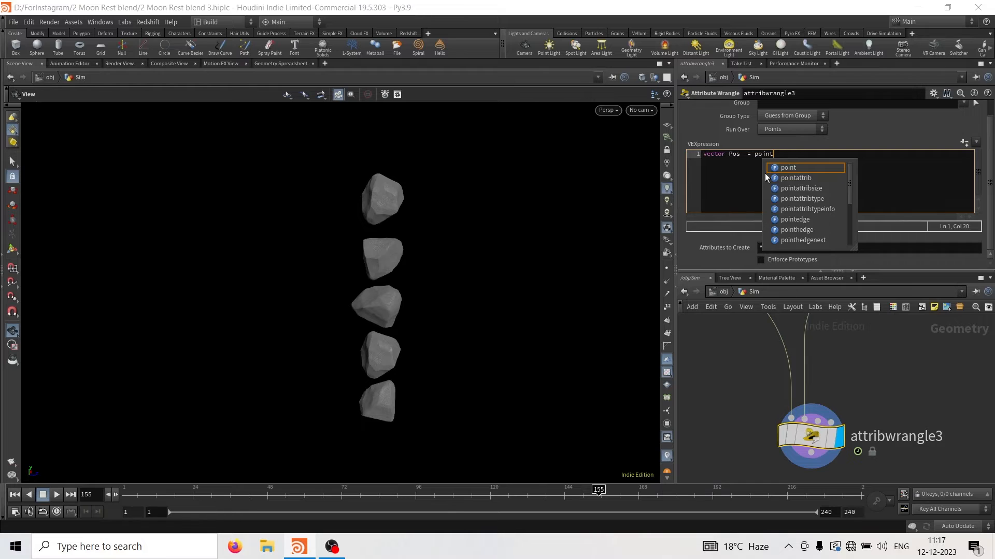
type("(")
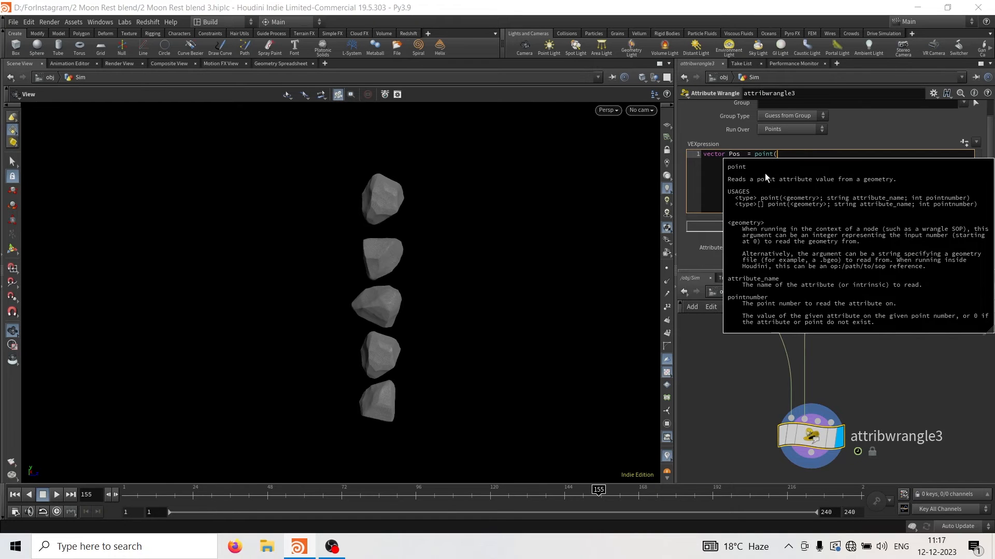
scroll(909, 374, "down", 4)
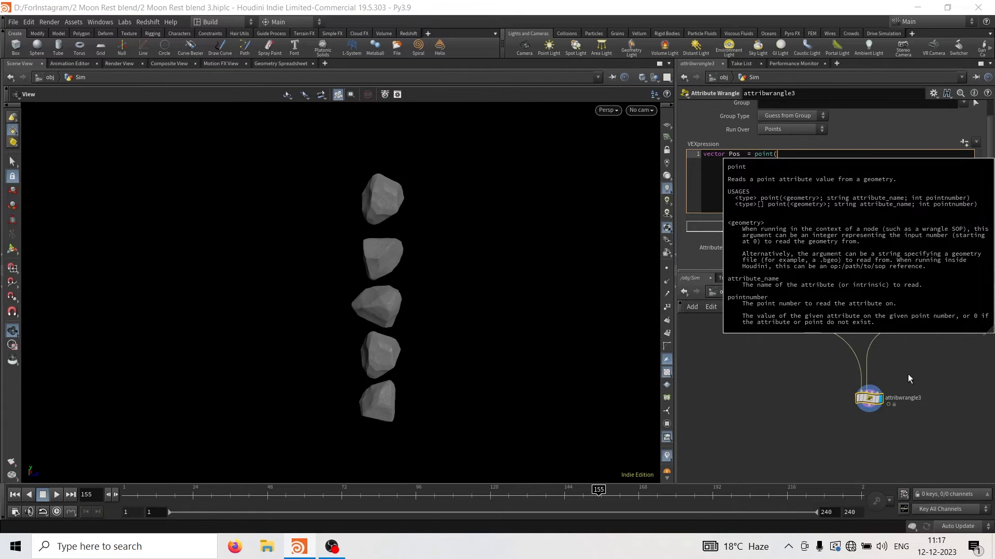
middle_click_drag(908, 374, 817, 383)
scroll(784, 401, "up", 3)
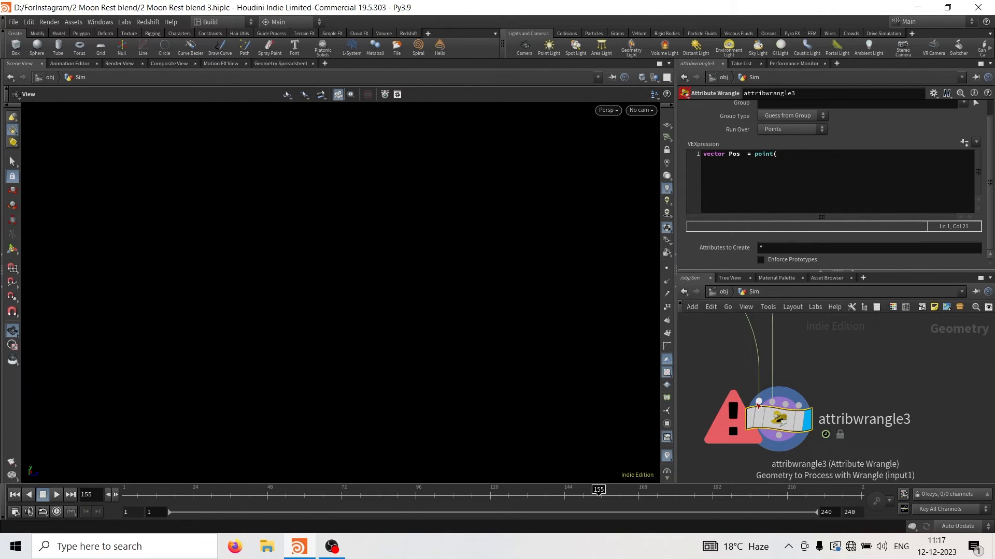
left_click(791, 159)
type("1")
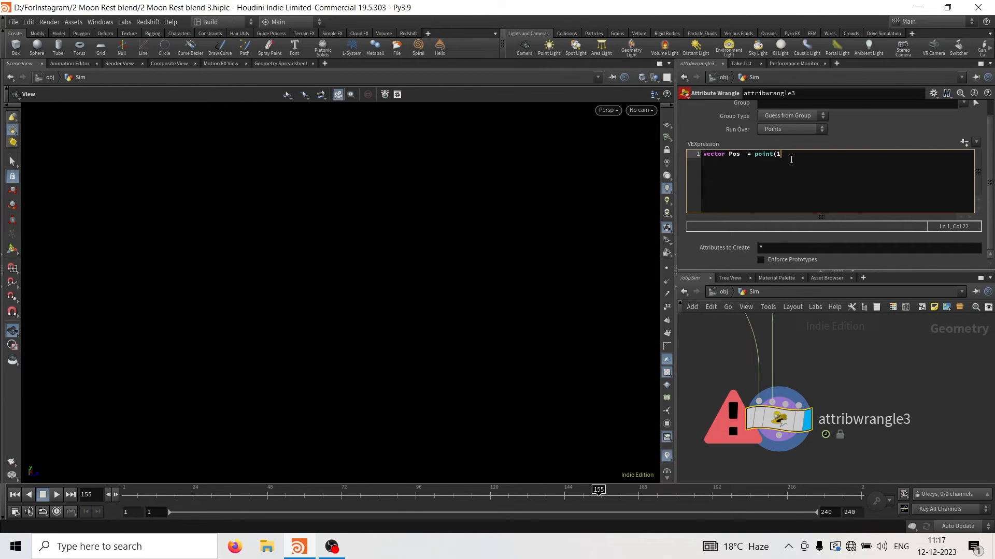
type(", \"P\",")
type("@ptnum);")
Step: Trace copytopoints1 and copytopoints2 to their wrangle inputs, viewing each node's geometry, and display attribwrangle3 again
scroll(841, 362, "down", 3)
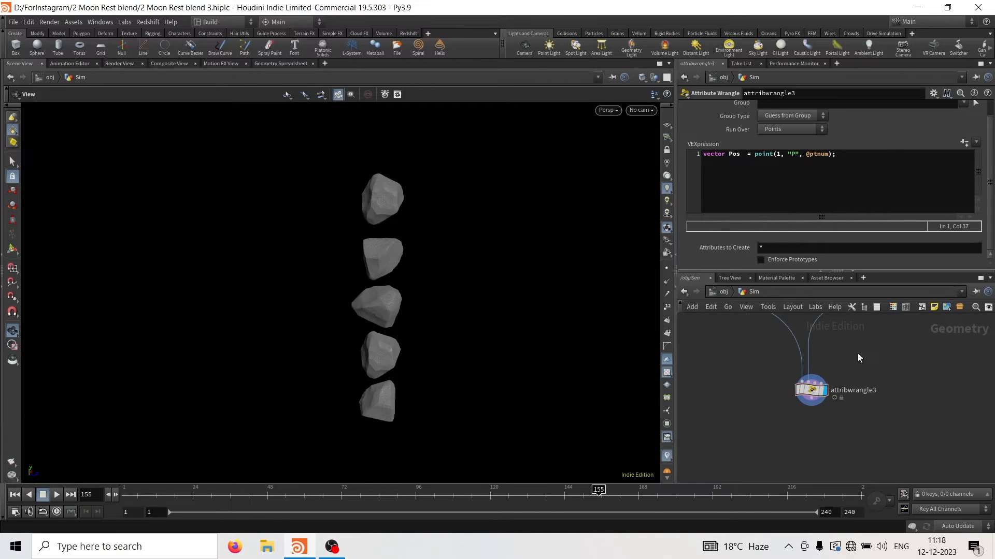
middle_click_drag(856, 353, 881, 410)
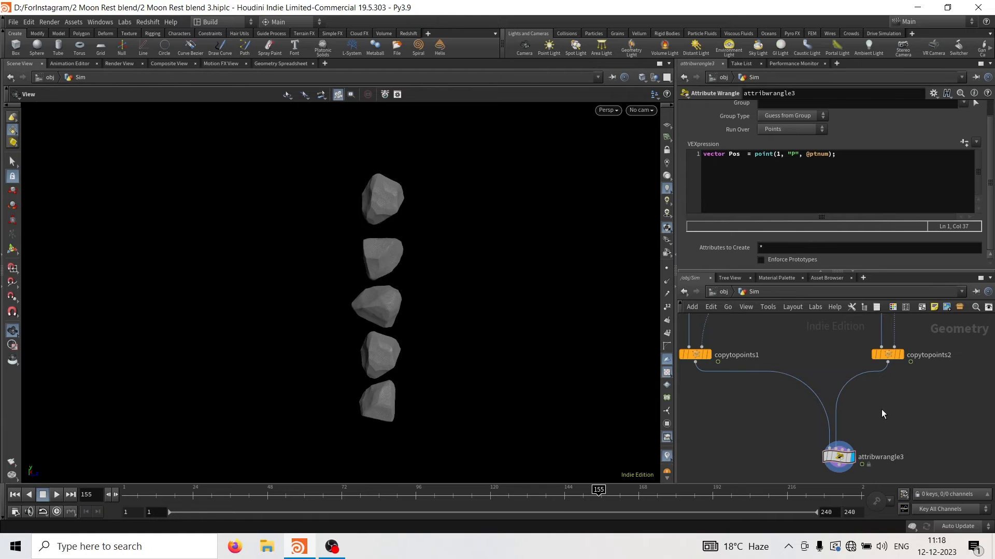
left_click(705, 355)
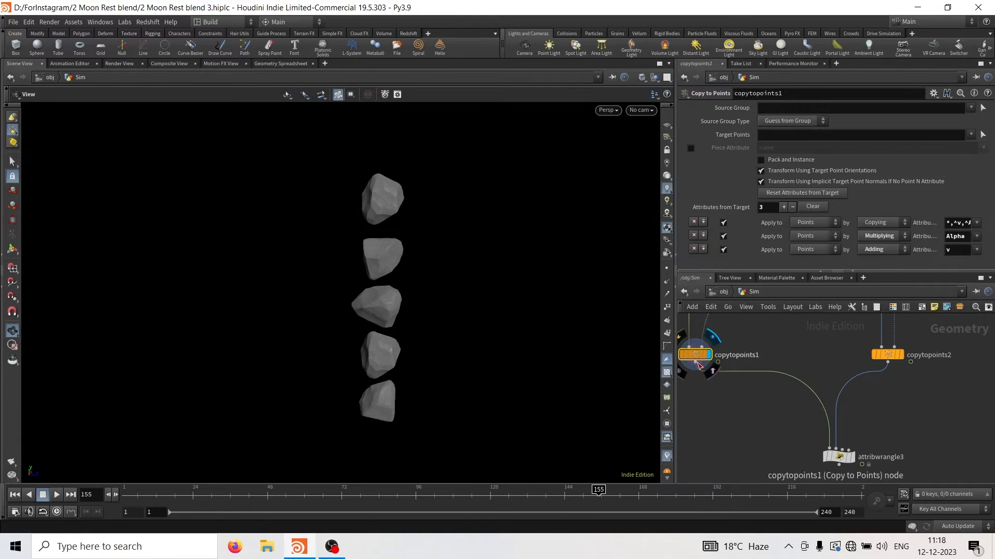
left_click(853, 457)
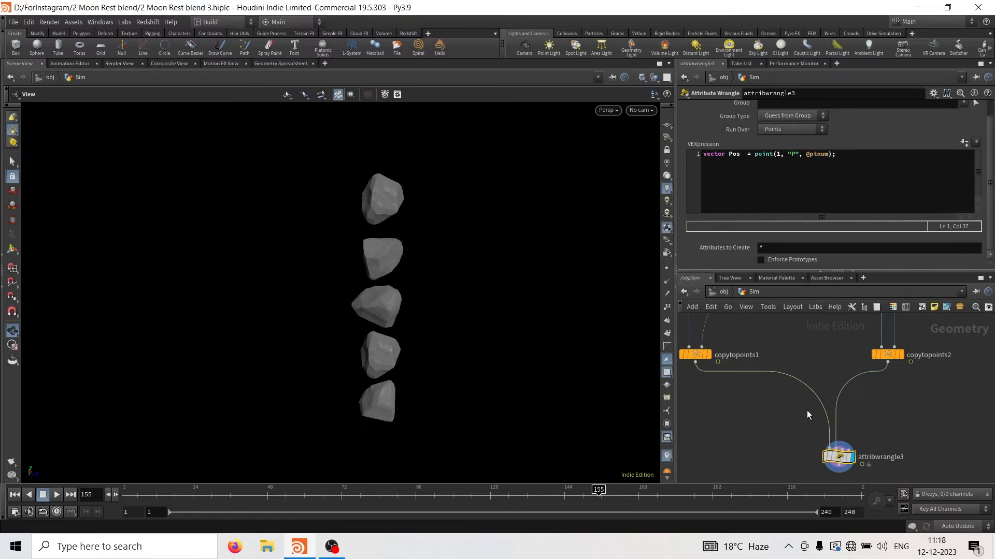
mouse_move(829, 450)
scroll(904, 357, "up", 2)
left_click(903, 355)
left_click(891, 355)
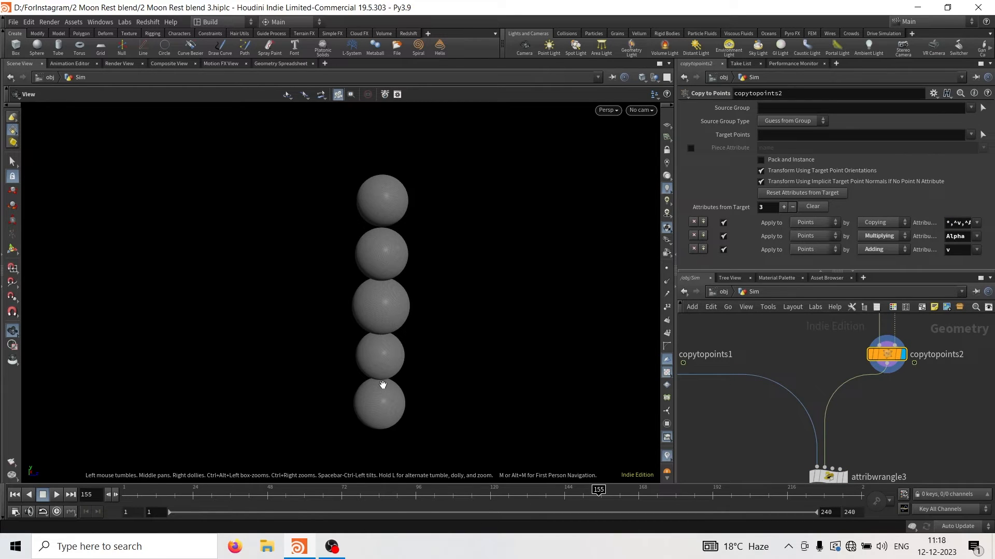
middle_click_drag(900, 431, 901, 367)
scroll(871, 408, "up", 2)
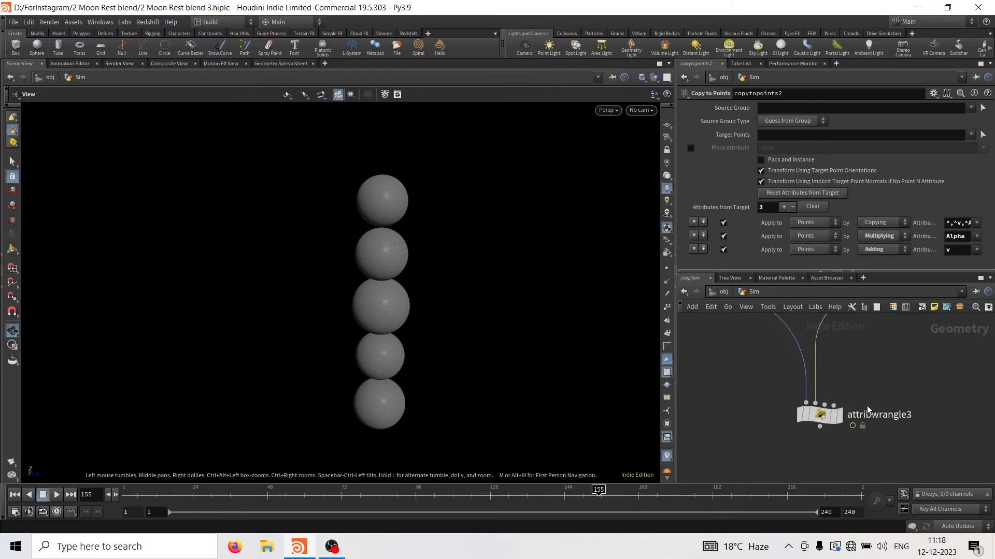
left_click(838, 418)
left_click(811, 417)
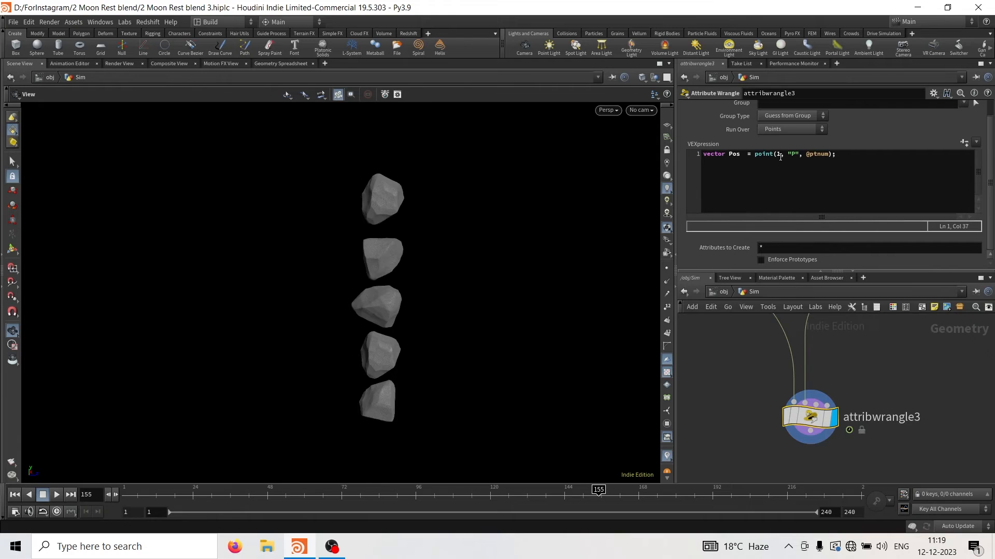
Step: Examine the arguments of the point() call against the copytopoints2 spheres it reads, ending with attribwrangle3 displayed
left_click_drag(788, 154, 832, 154)
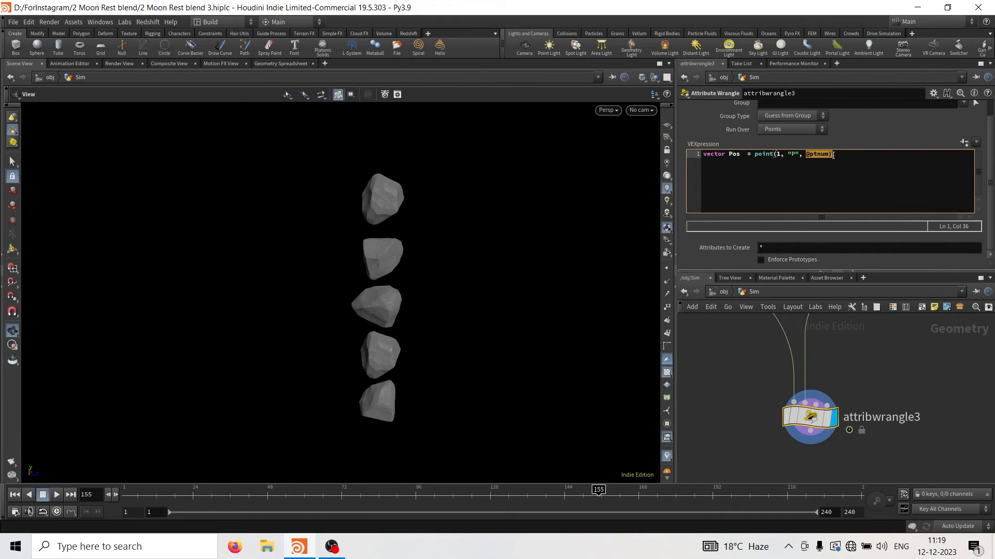
left_click(778, 155)
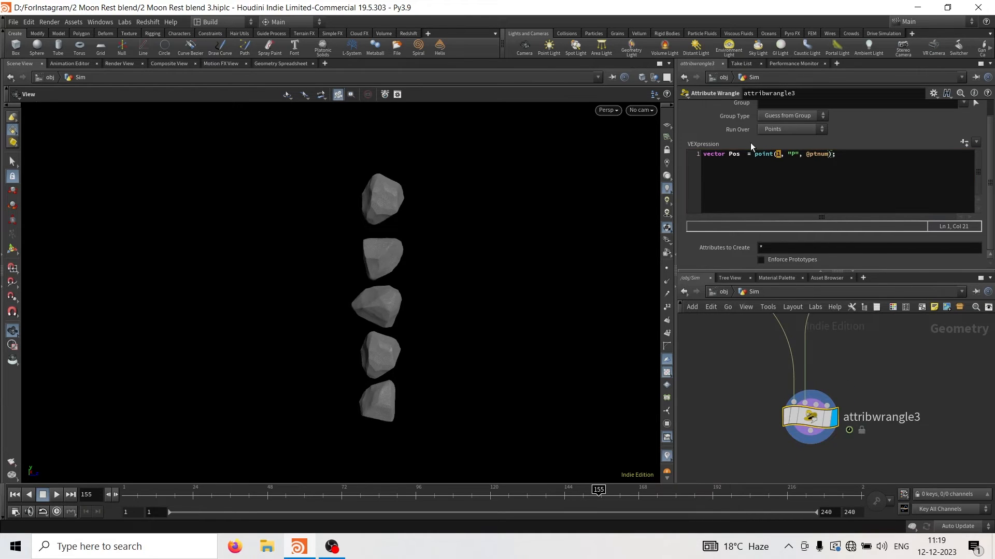
scroll(878, 373, "down", 3)
middle_click_drag(877, 373, 819, 349)
scroll(846, 376, "up", 2)
left_click(844, 376)
scroll(824, 418, "down", 3)
scroll(799, 417, "up", 3)
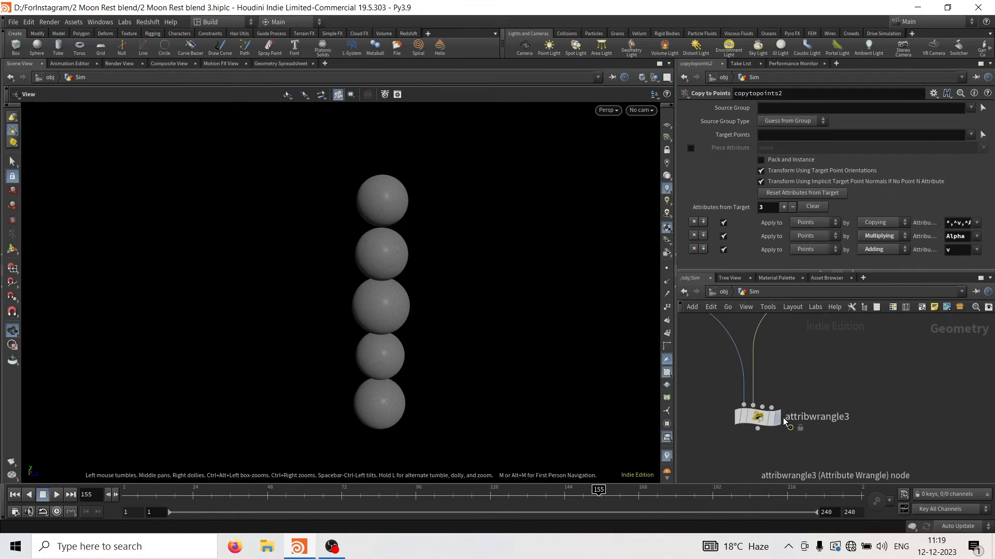
left_click(777, 419)
left_click(766, 425)
Step: Add the line vector Posrock = @P; below the Pos line in attribwrangle3's VEX code, separated by a blank line
left_click(868, 166)
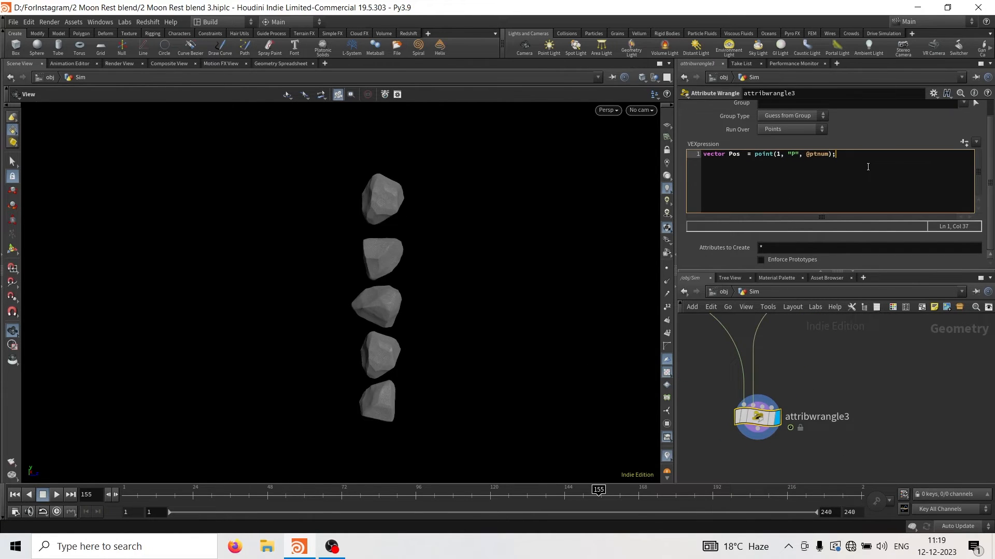
key("Return")
key("Return")
type("vect")
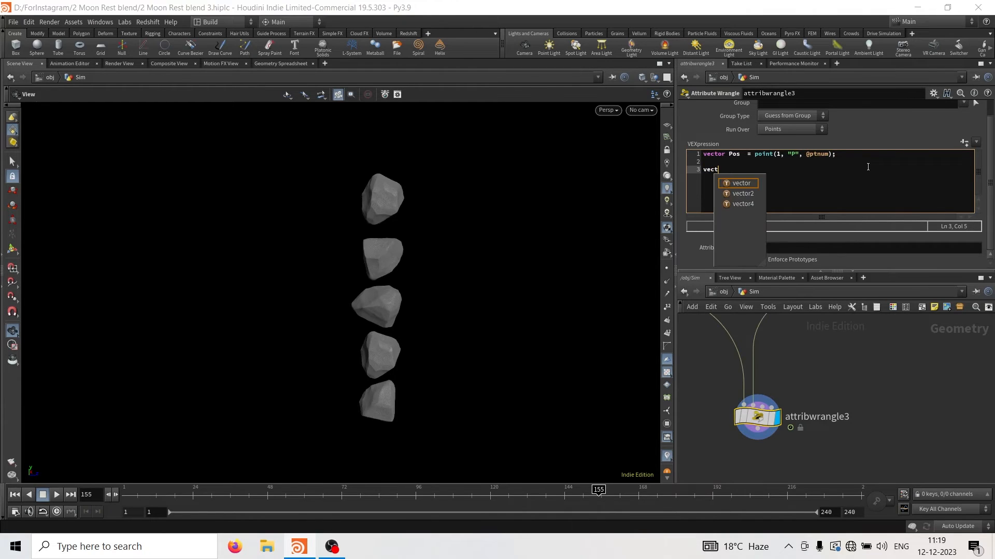
type("or P")
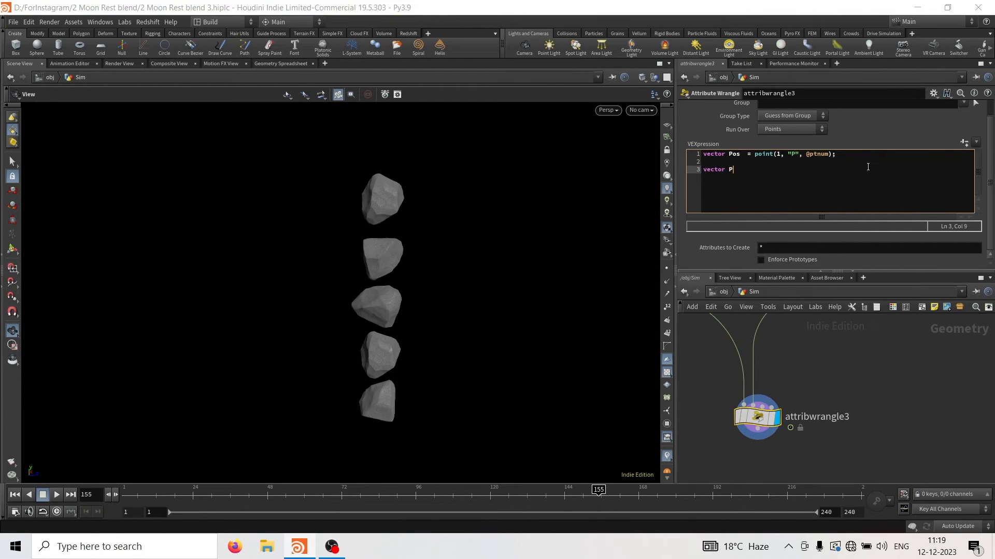
type("osrock =")
type("@P;")
left_click(854, 380)
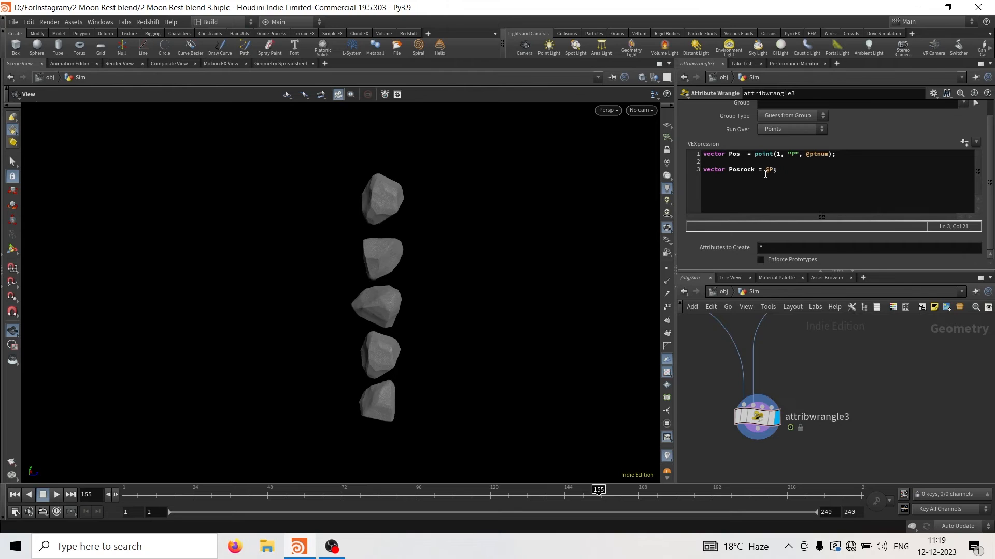
Step: View the copytopoints1 rocks that supply @P, and display attribwrangle3 again
scroll(793, 368, "down", 4)
middle_click_drag(793, 368, 918, 449)
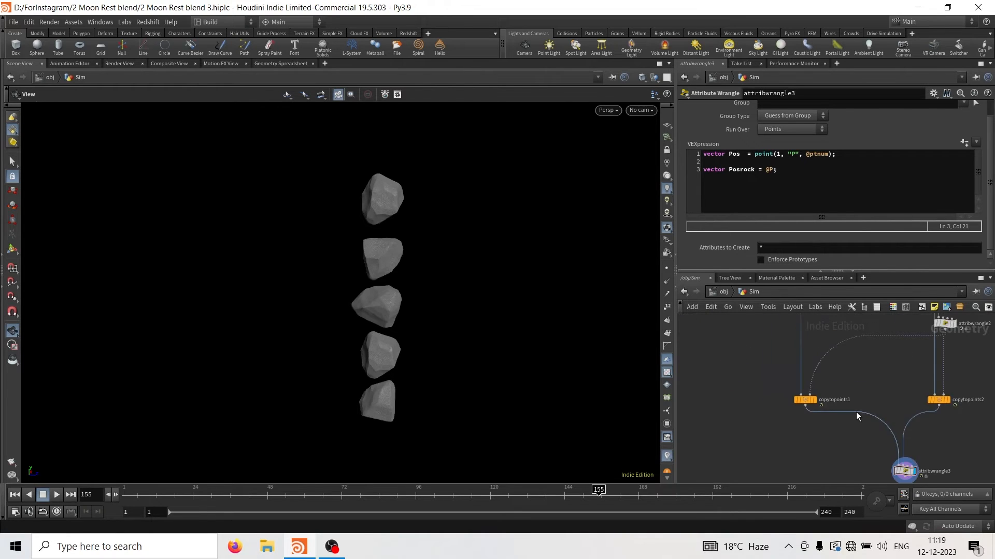
scroll(812, 400, "up", 4)
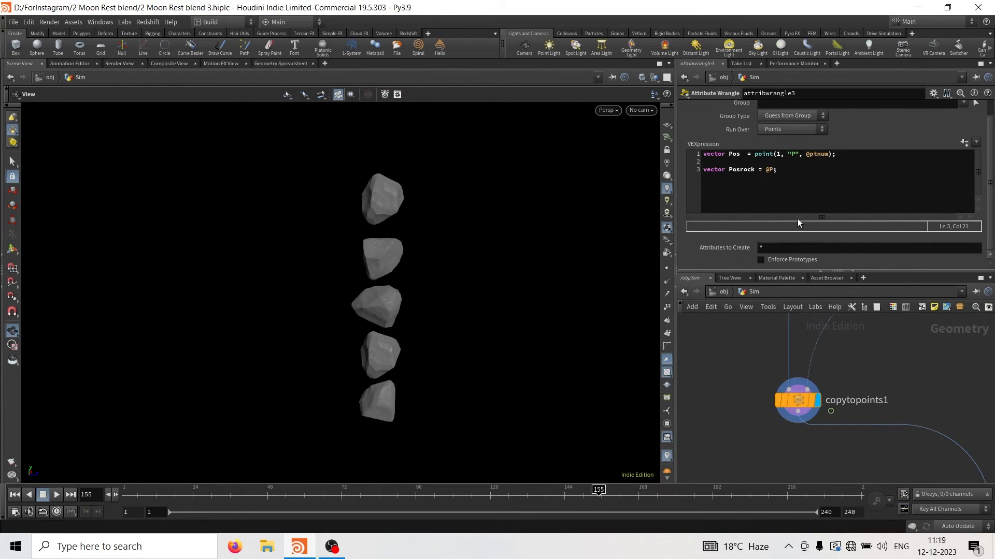
scroll(927, 427, "down", 2)
middle_click_drag(933, 430, 746, 337)
scroll(786, 427, "up", 3)
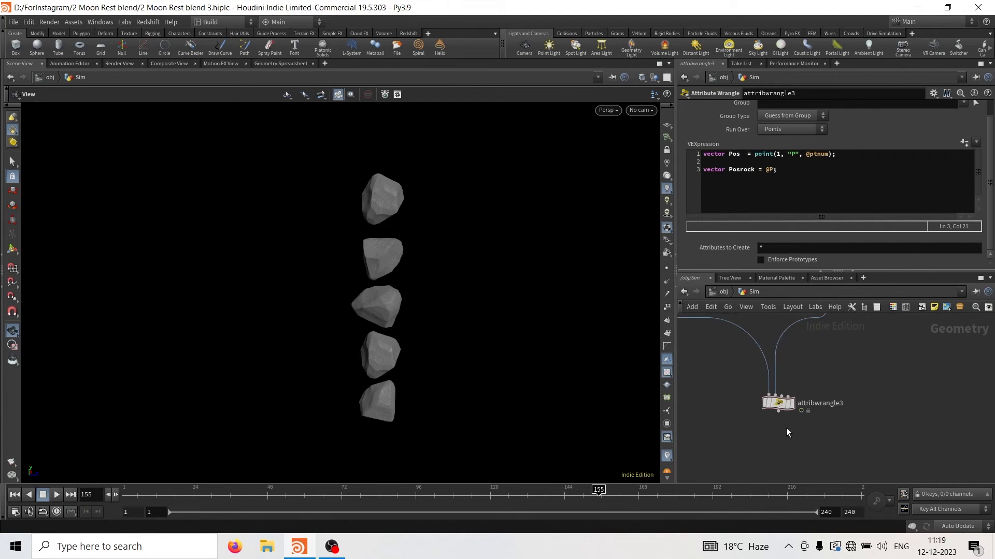
left_click(795, 398)
left_click(792, 176)
key("Return")
key("Return")
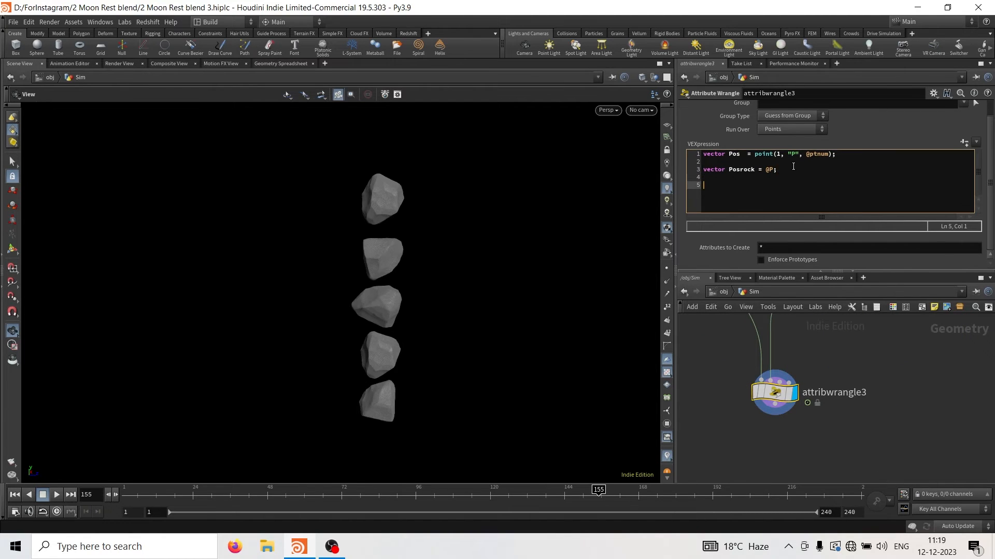
type("v@")
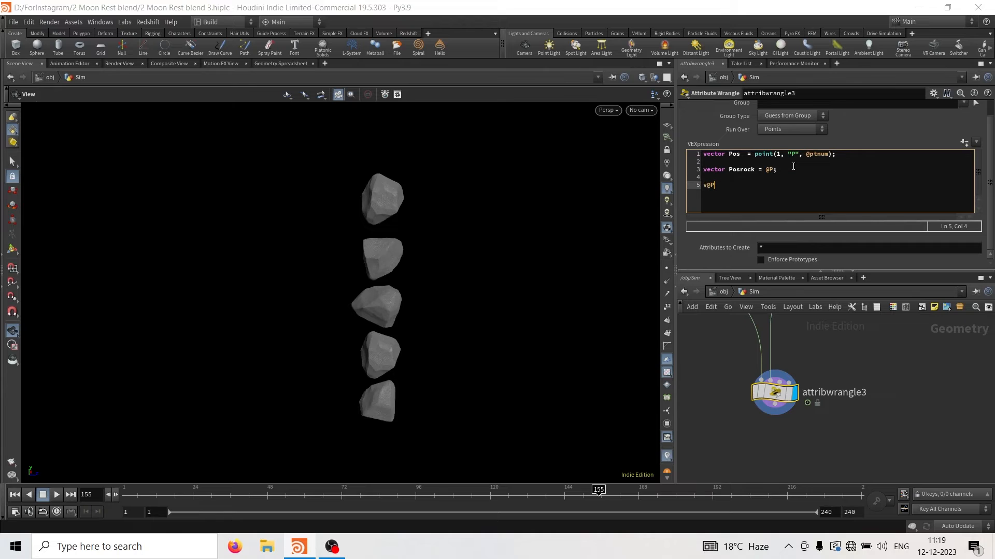
type("P =")
type("lerp(")
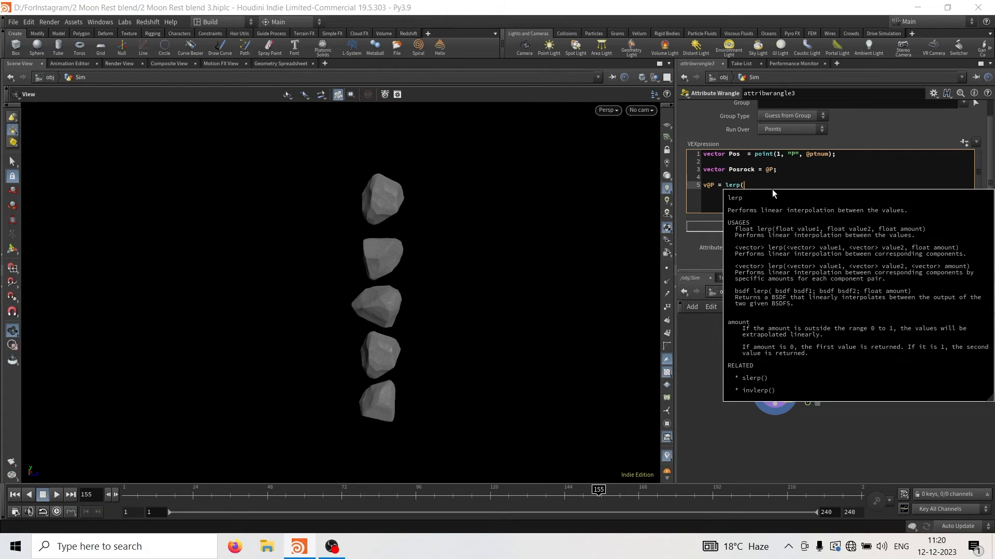
left_click(771, 187)
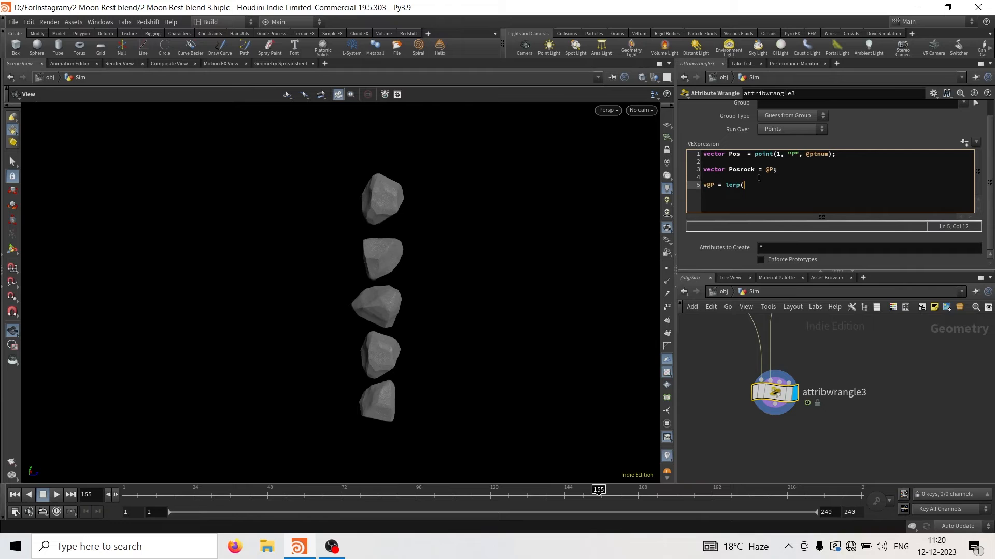
type("Posrock, Pos,")
type("@mask);")
left_click(838, 369)
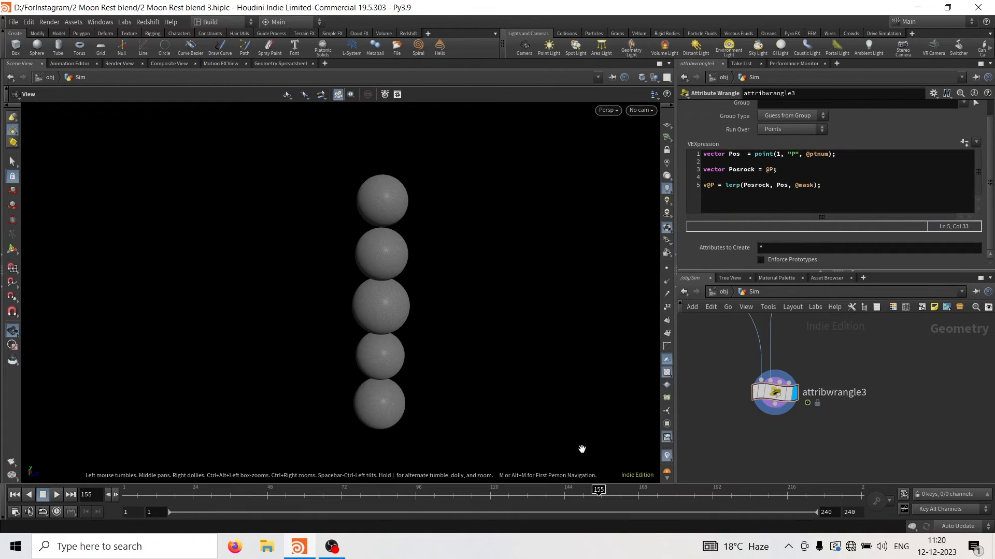
Step: Set attribwrangle2's Offset to -1 at frame 1 and keyframe it there
left_click_drag(373, 495, 140, 495)
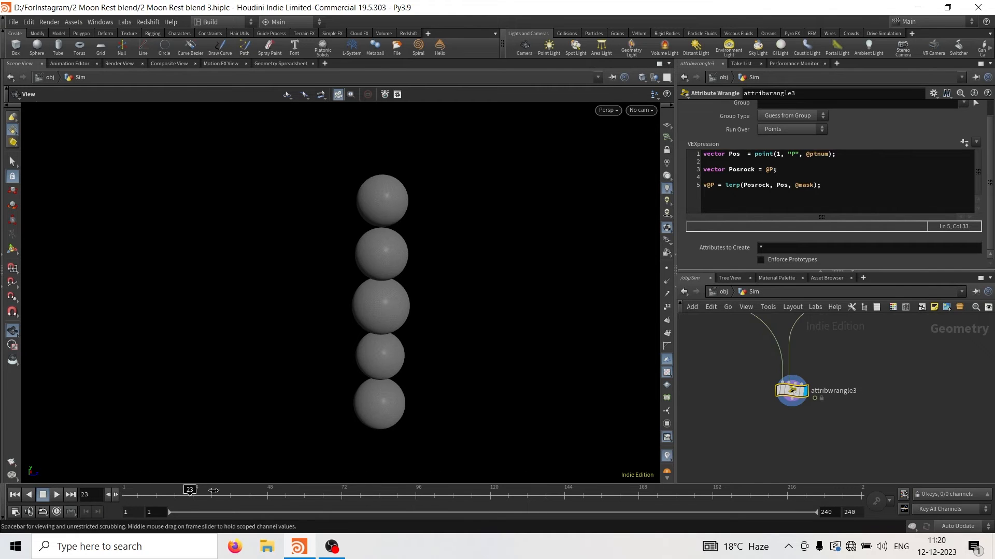
scroll(792, 433, "down", 3)
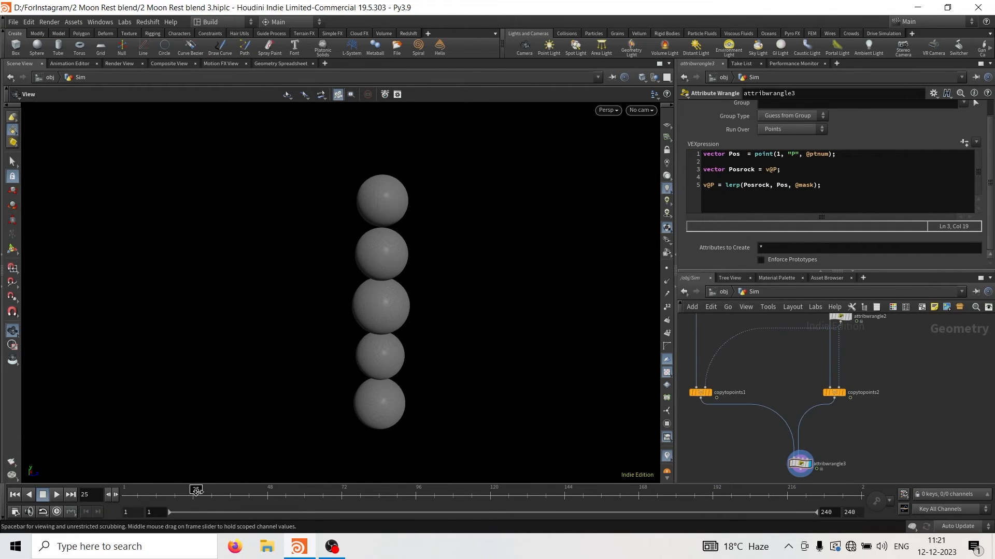
left_click_drag(196, 491, 125, 492)
middle_click_drag(919, 334, 858, 401)
scroll(782, 384, "up", 4)
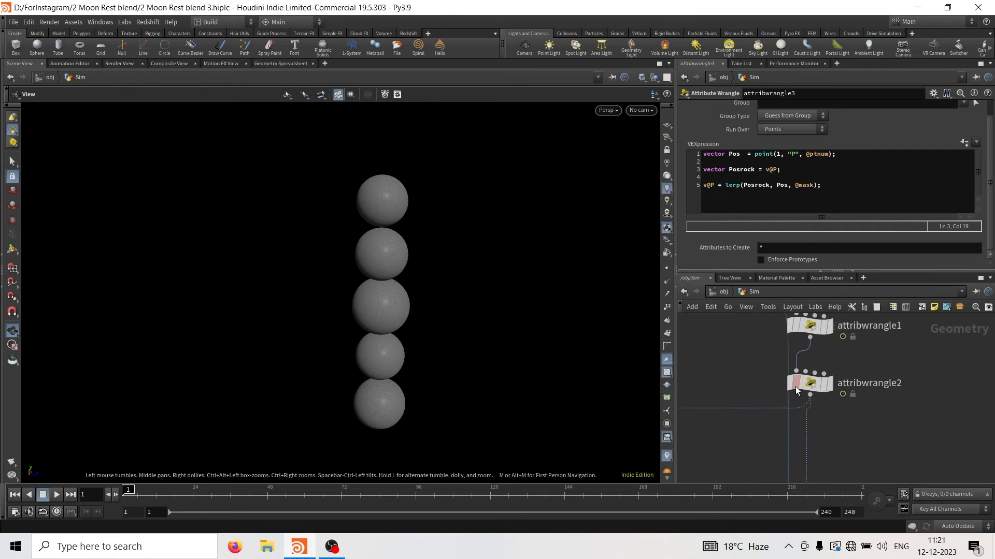
left_click(810, 384)
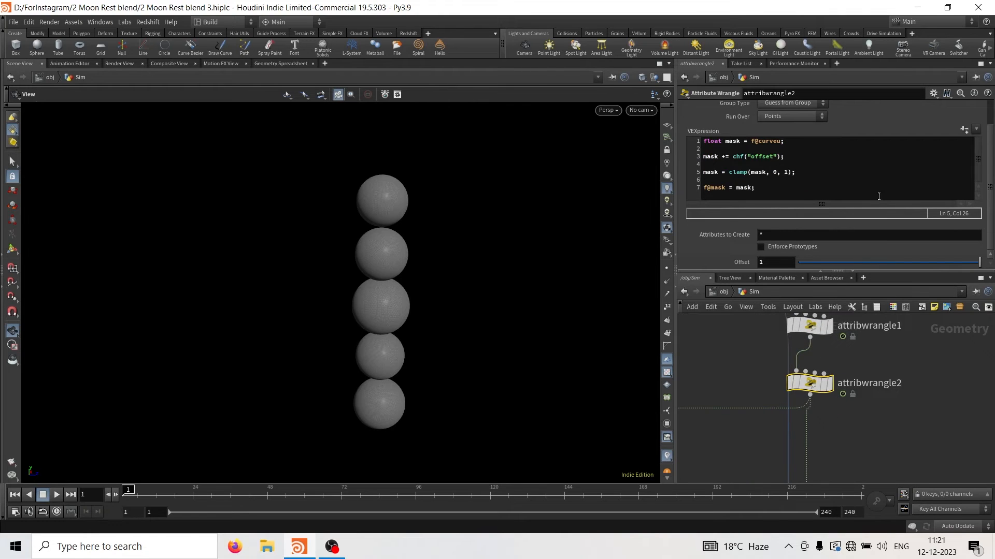
left_click_drag(831, 262, 798, 263)
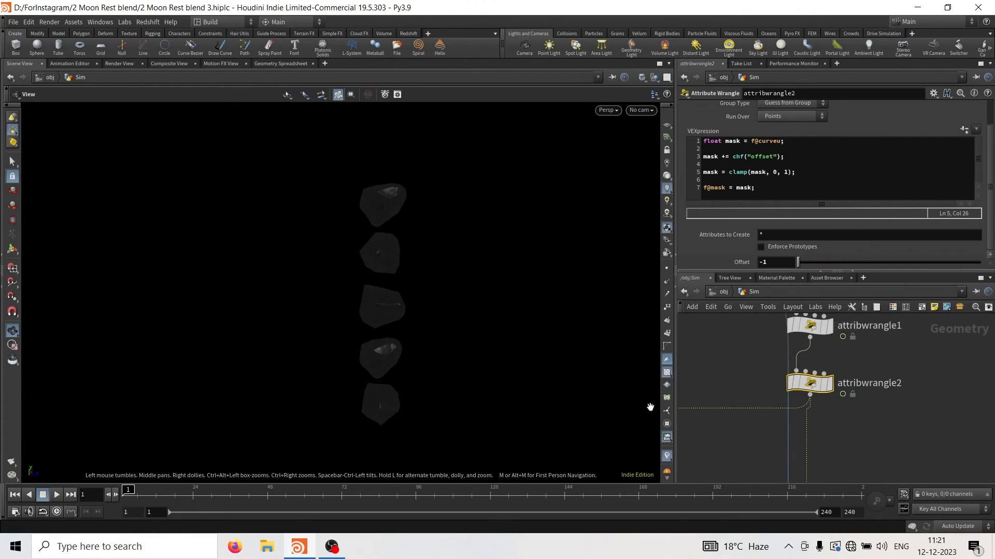
left_click(742, 262, "alt")
Step: Keyframe attribwrangle2's Offset at 1 on frame 155
left_click_drag(239, 497, 599, 492)
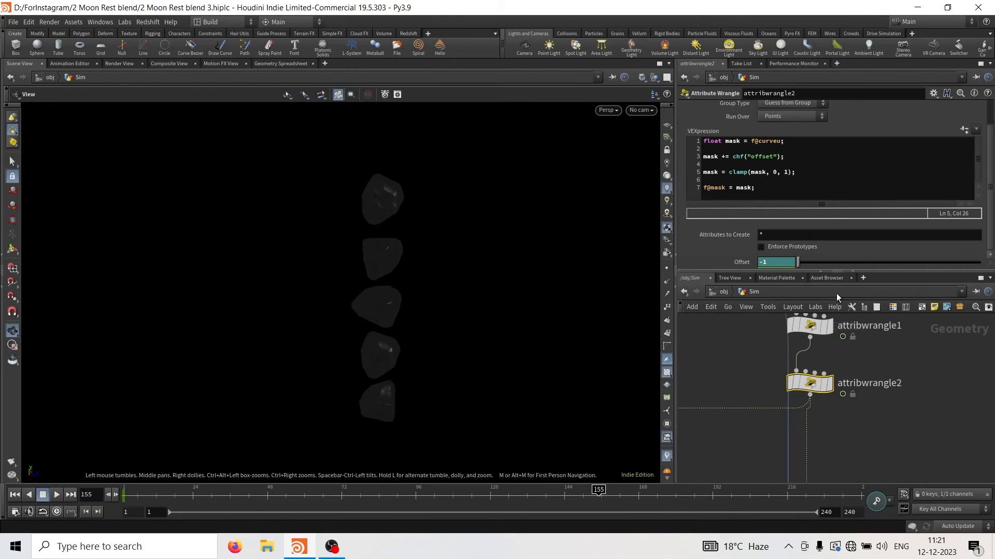
left_click_drag(781, 263, 699, 260)
type("1")
left_click(912, 382)
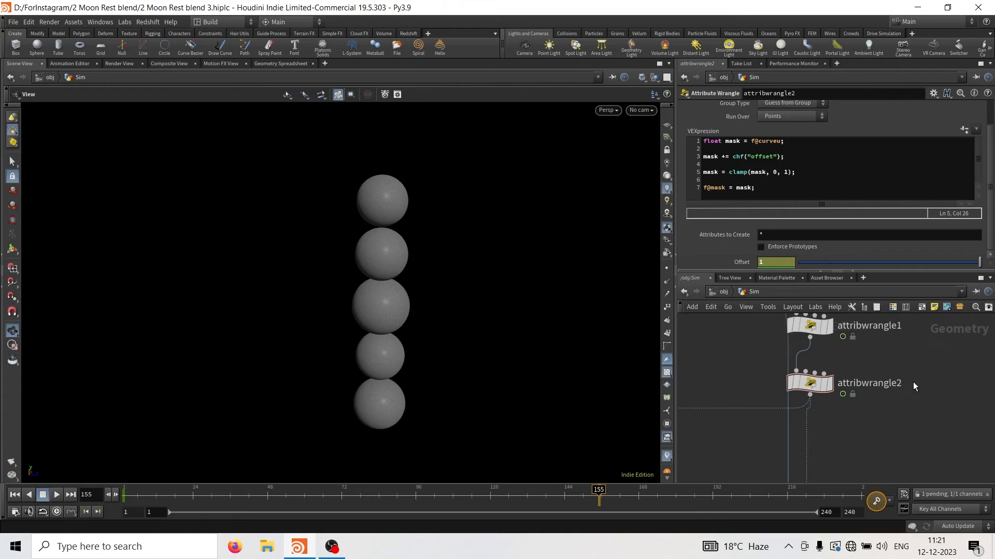
left_click(776, 260, "alt")
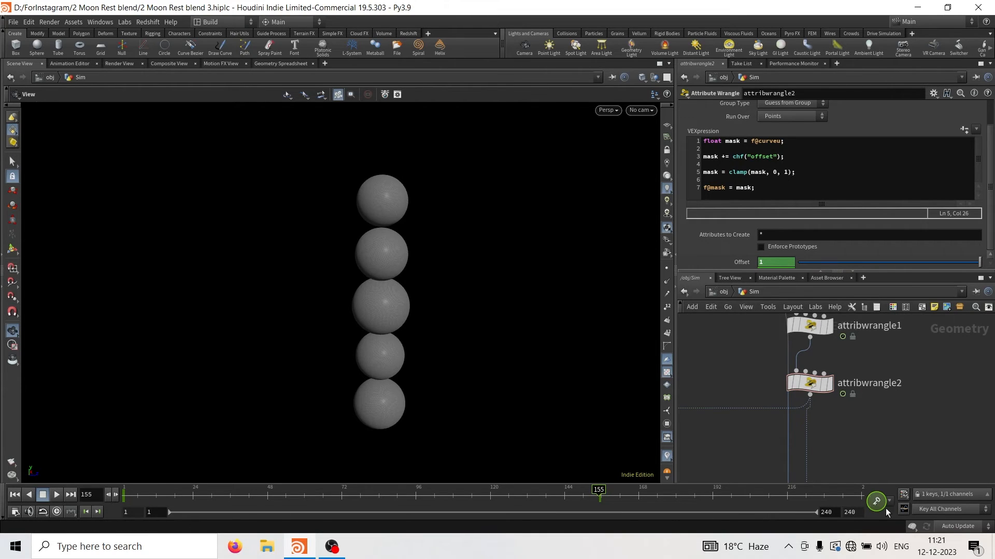
Step: Set the timeline's end frame to 150
double_click(857, 513)
type("150")
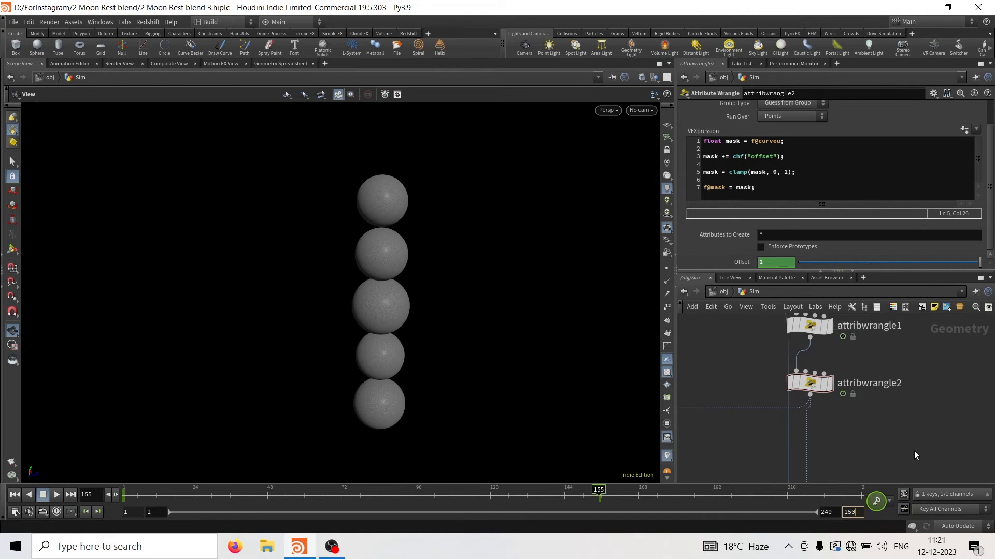
key("Return")
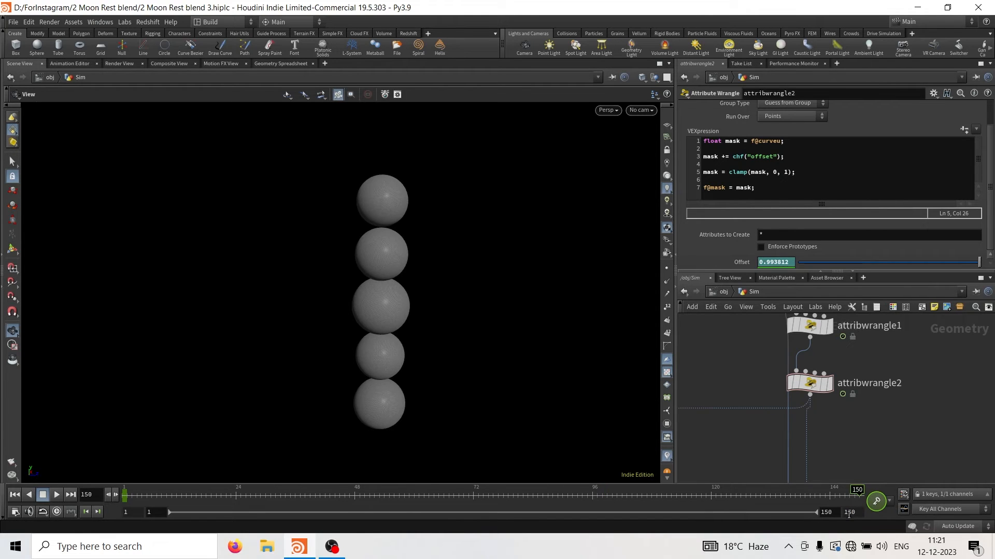
Step: Trace attribwrangle3's second input back to copytopoints2 and display its spheres
scroll(890, 421, "down", 4)
middle_click_drag(886, 446, 856, 321)
middle_click_drag(834, 371, 857, 440)
scroll(835, 390, "up", 4)
left_click(801, 428)
scroll(882, 381, "down", 3)
scroll(852, 413, "up", 3)
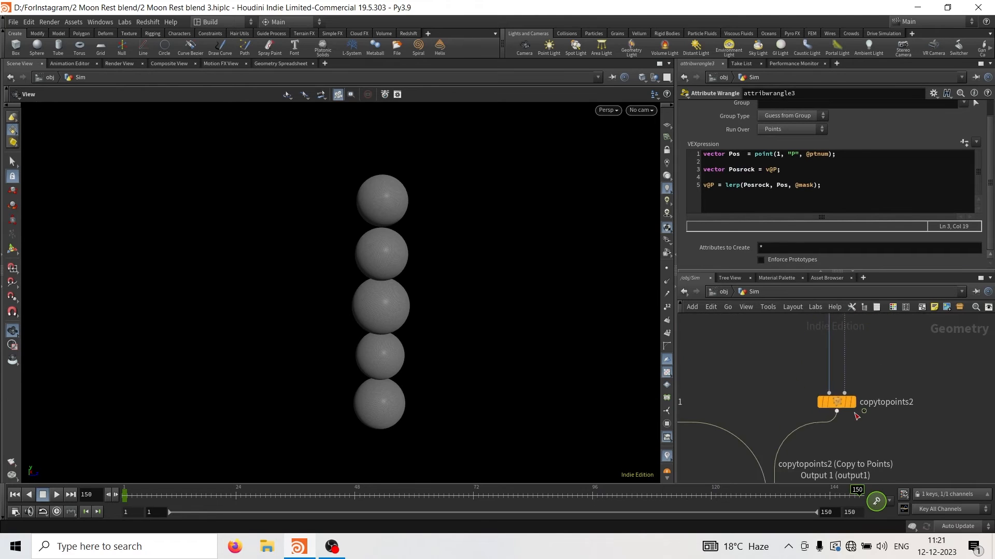
left_click(854, 403)
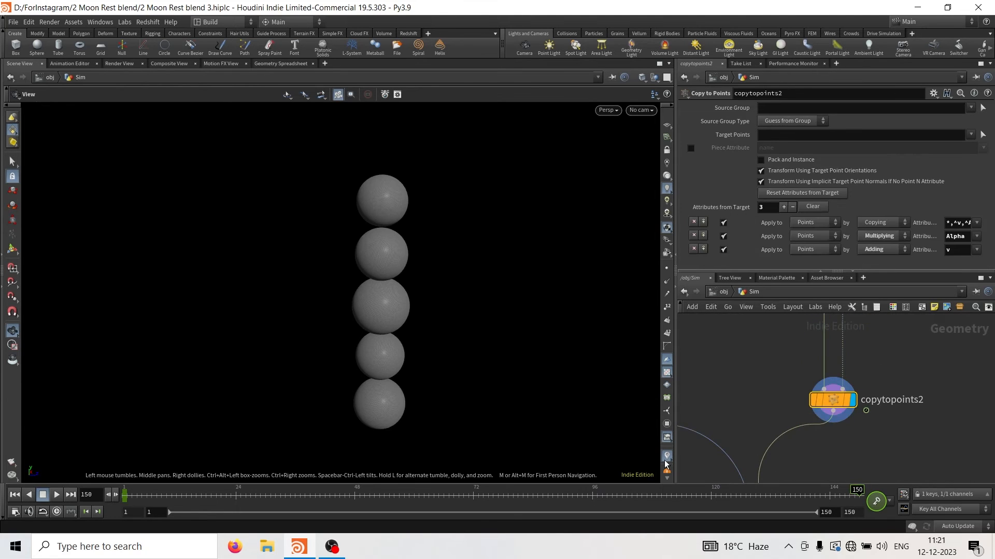
Step: Display copytopoints1 and scrub its rock animation from frame 1 to frame 150
scroll(931, 382, "down", 4)
middle_click_drag(936, 374, 975, 380)
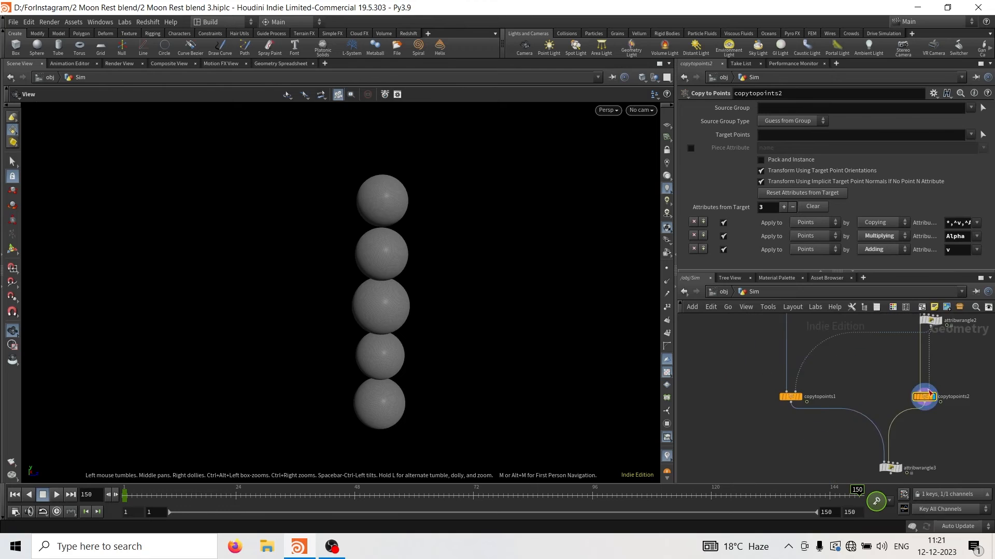
scroll(811, 404, "up", 3)
left_click(788, 388)
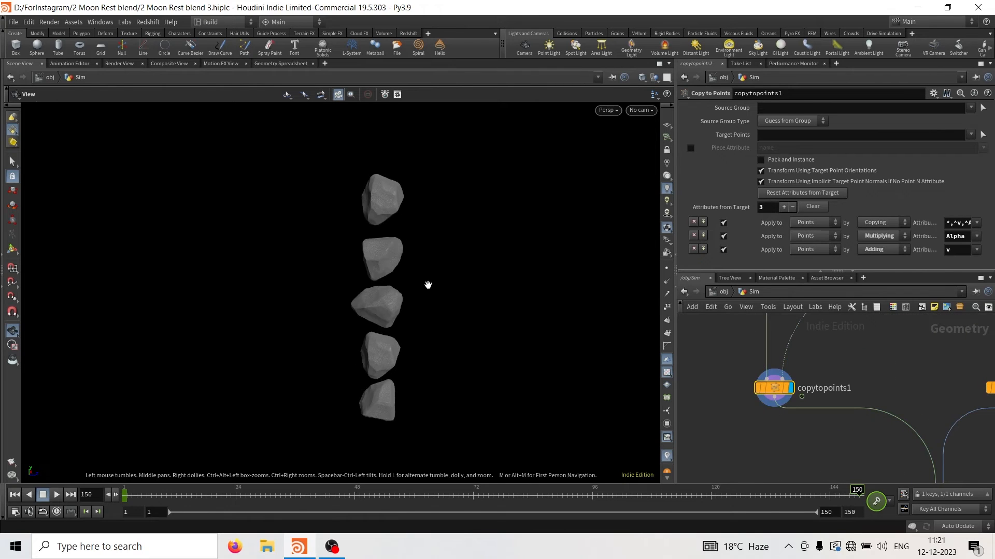
left_click(125, 497)
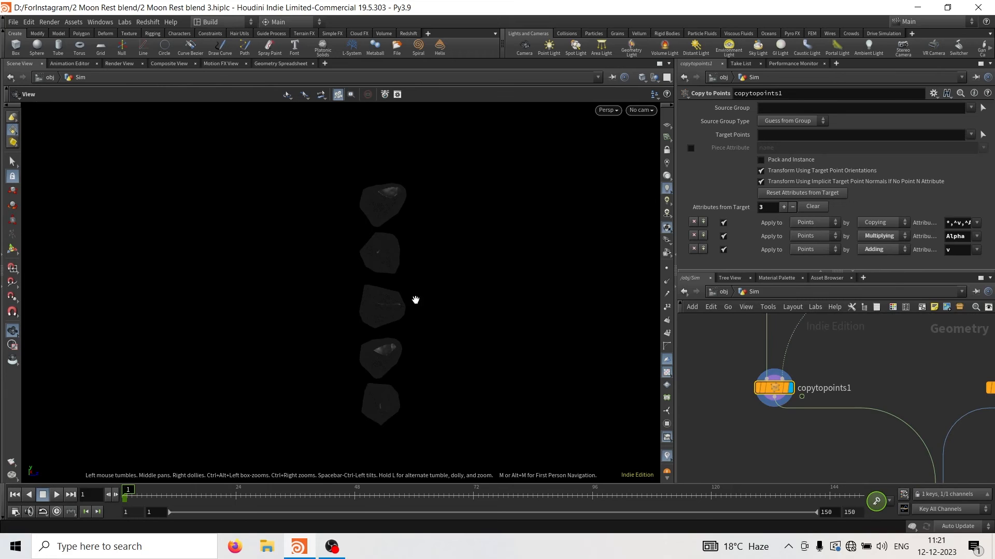
left_click_drag(143, 496, 964, 457)
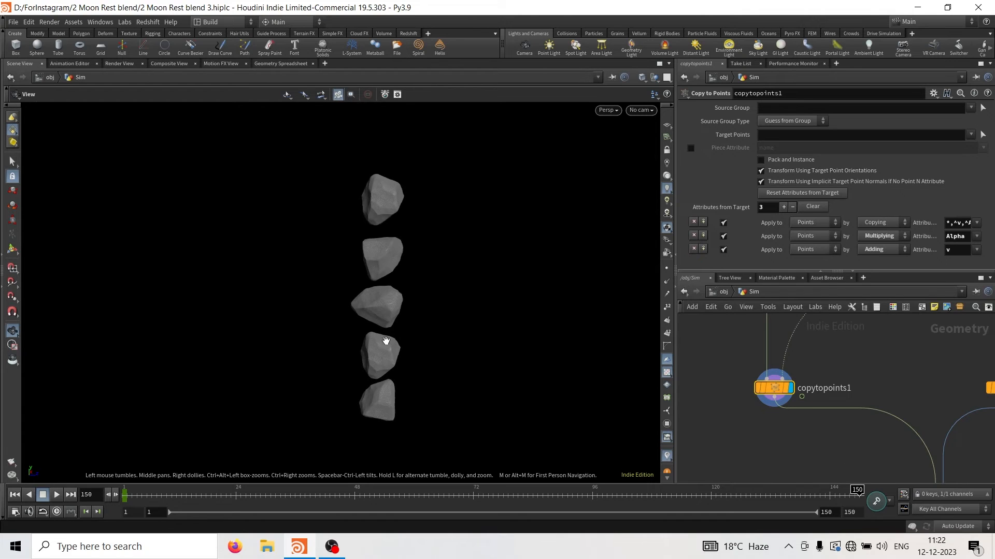
Step: Display attribwrangle3 again and select it to show its VEX code
scroll(790, 425, "down", 4)
middle_click_drag(866, 479, 767, 376)
scroll(765, 372, "up", 4)
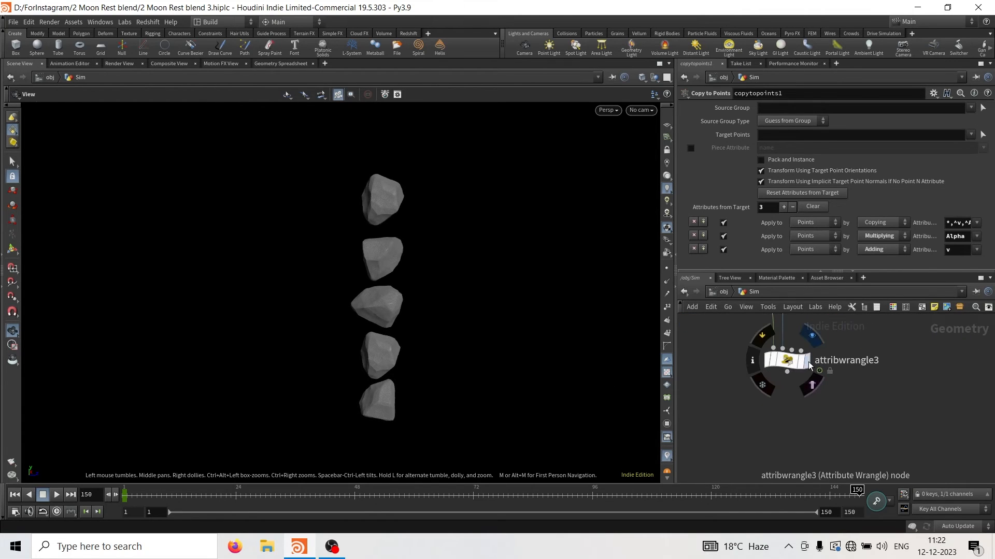
left_click(806, 361)
left_click(788, 362)
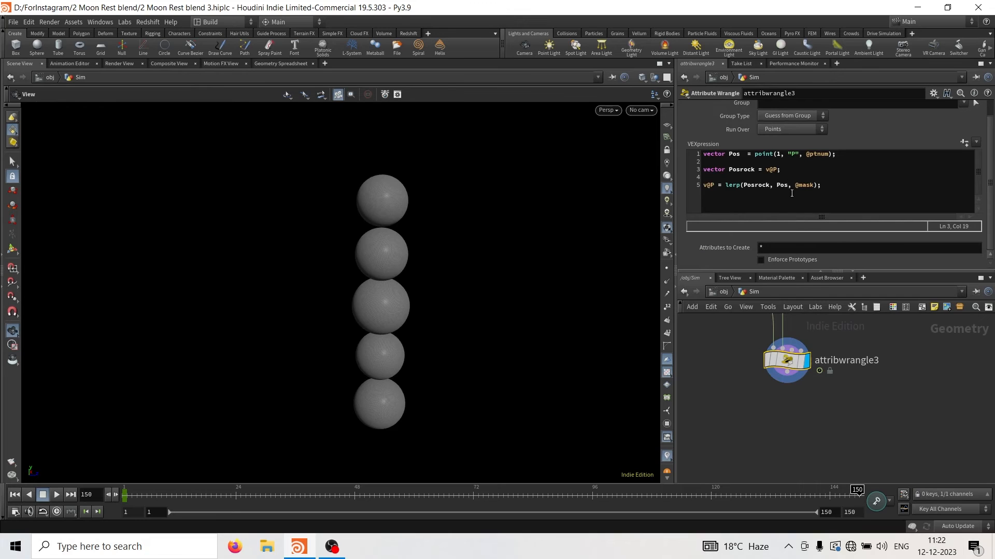
middle_click_drag(891, 349, 919, 406)
scroll(915, 383, "down", 4)
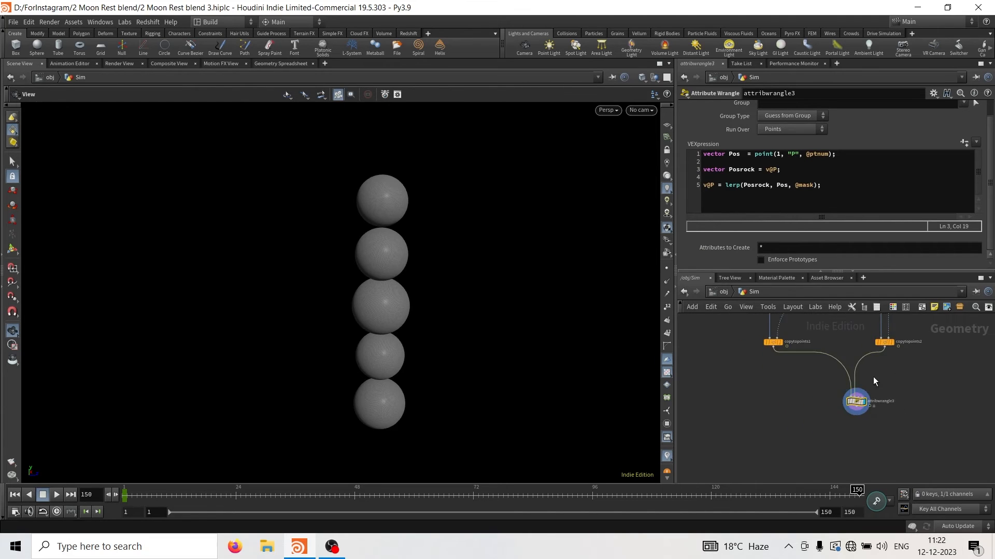
middle_click_drag(873, 378, 883, 426)
scroll(778, 223, "up", 1)
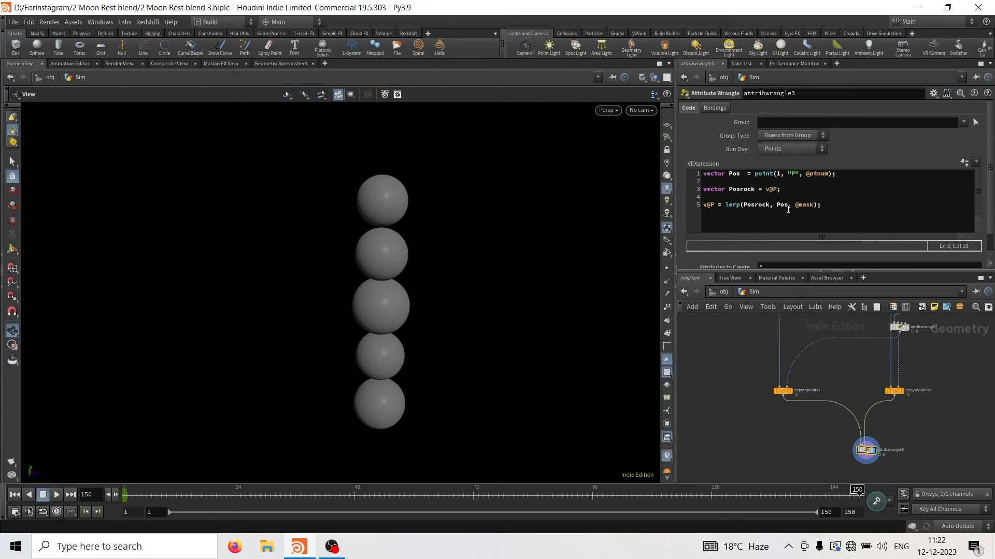
left_click(758, 206)
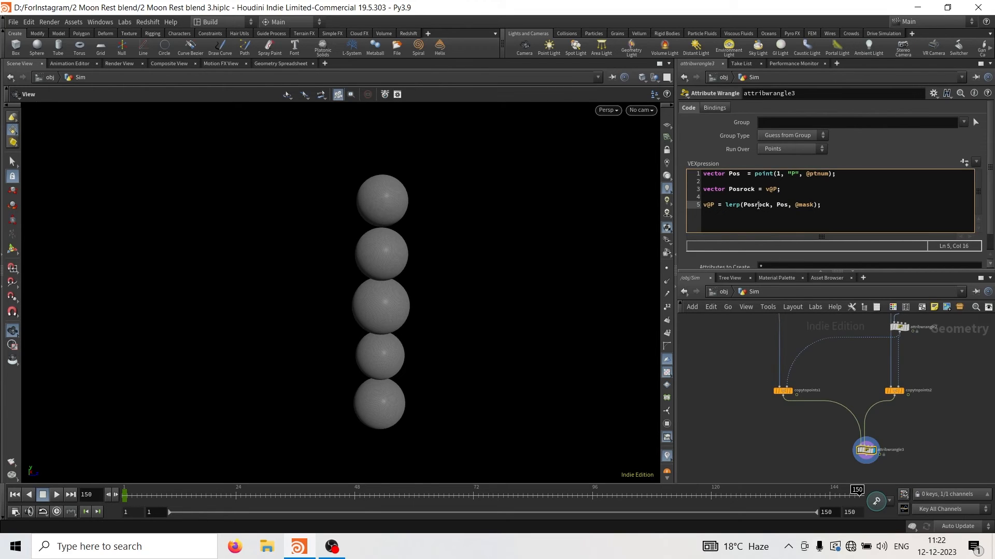
left_click(809, 206)
middle_click_drag(956, 396, 917, 356)
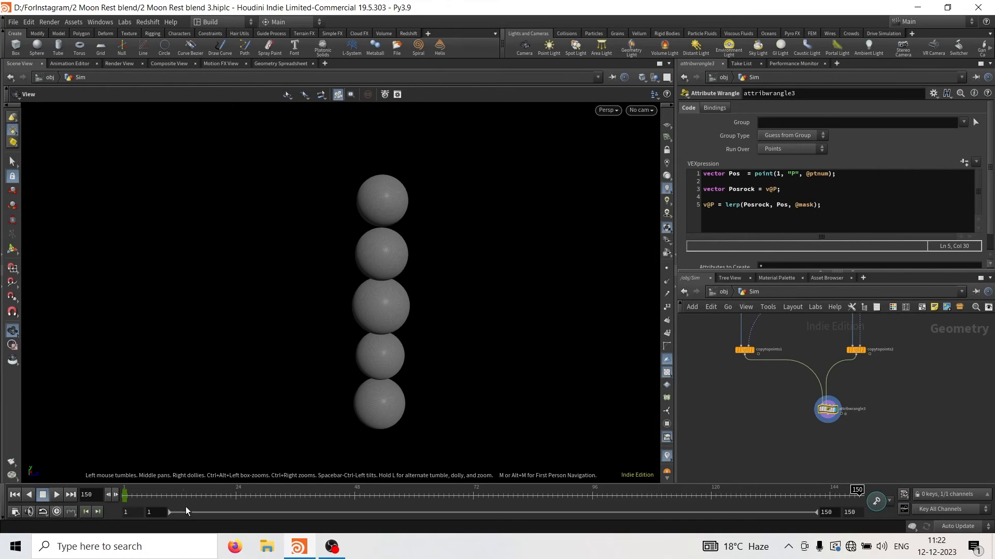
Step: Review the rock-to-sphere blend by checking frame 1 against the Posrock argument, scrubbing to frame 117, and returning to frame 1
left_click(126, 495)
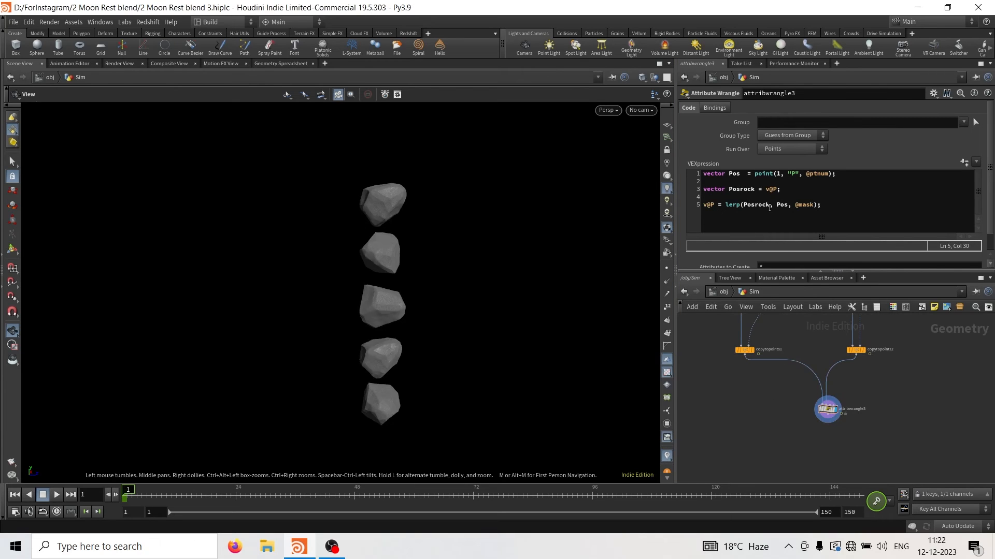
left_click_drag(769, 208, 745, 209)
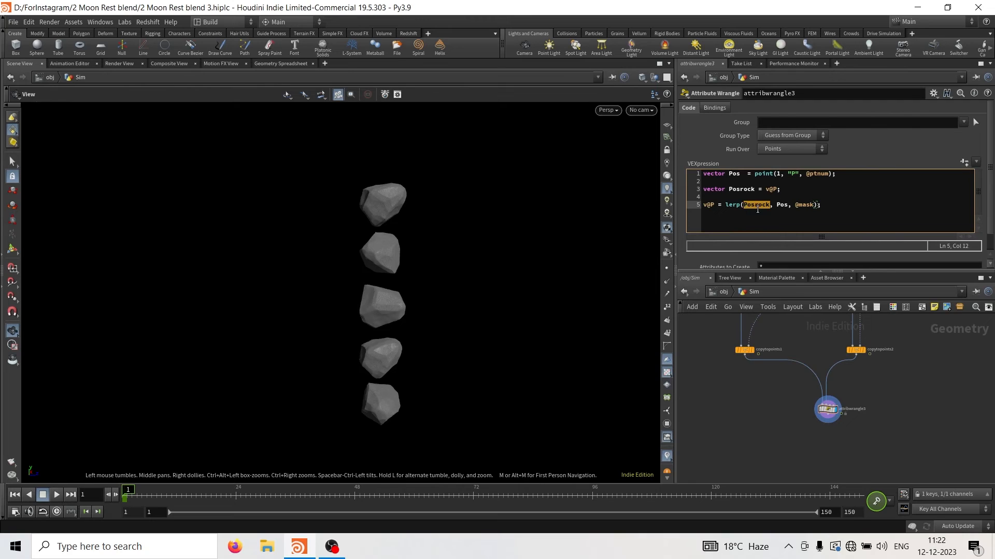
left_click(758, 209)
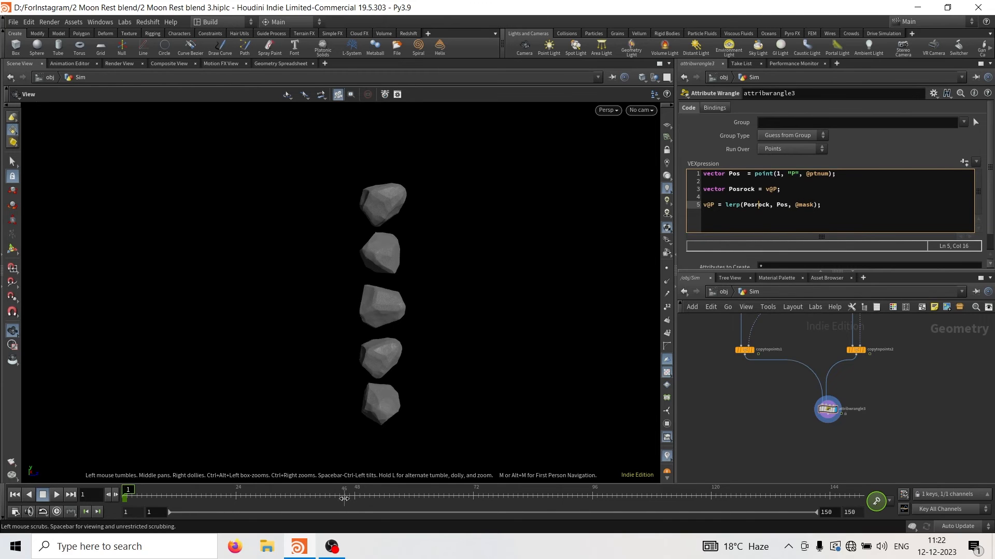
left_click_drag(344, 498, 696, 499)
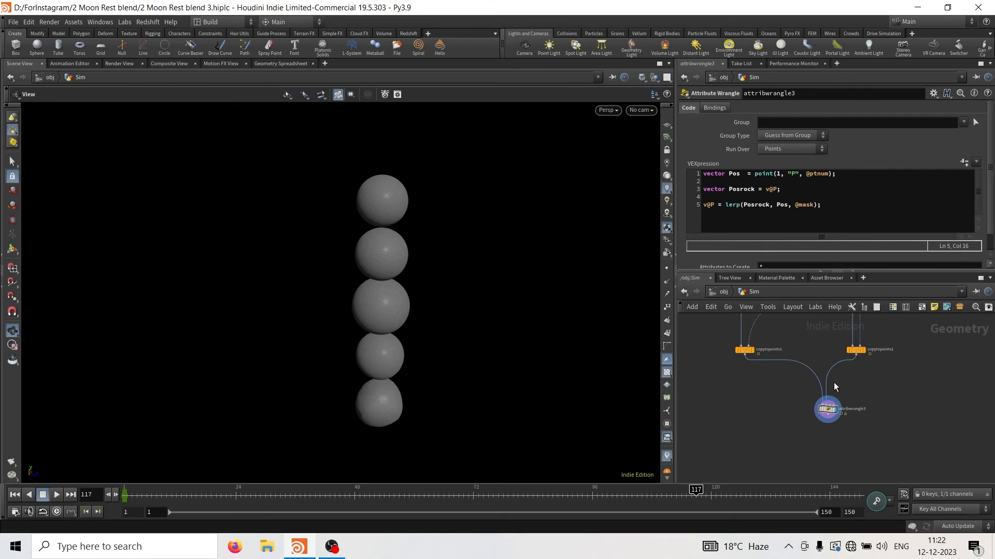
scroll(830, 406, "up", 2)
left_click_drag(200, 505, 126, 499)
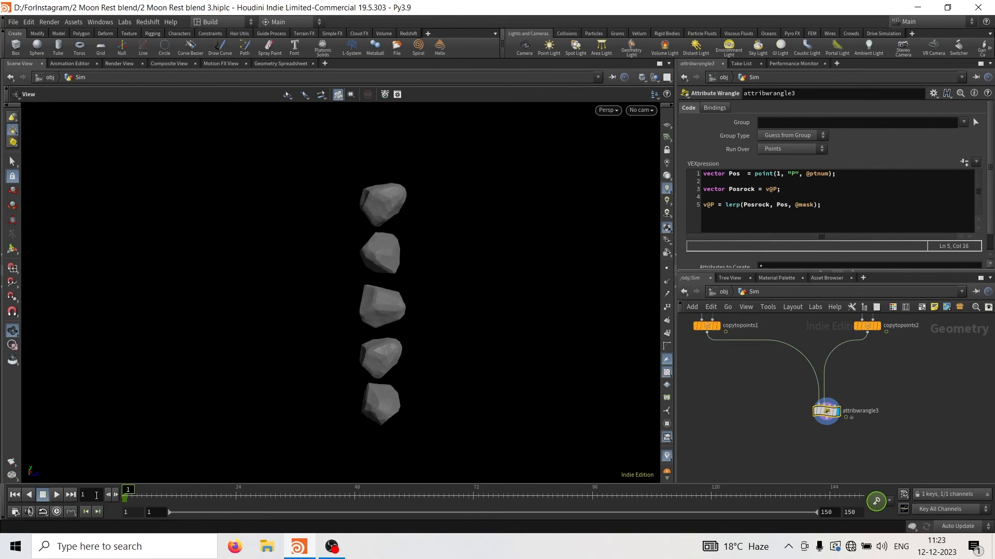
Step: Play the rock-to-sphere blend from frame 1 and stop it at frame 124
left_click(55, 496)
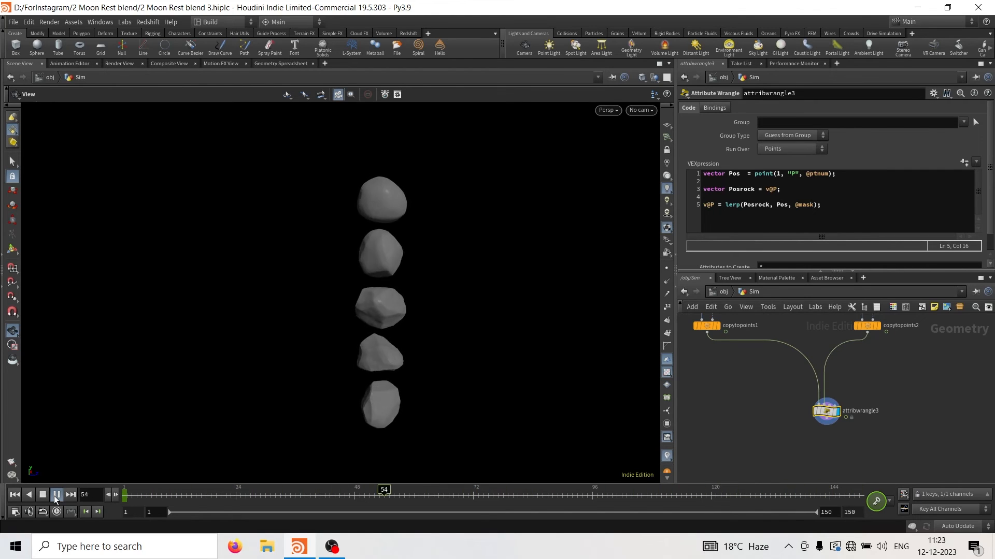
left_click(53, 495)
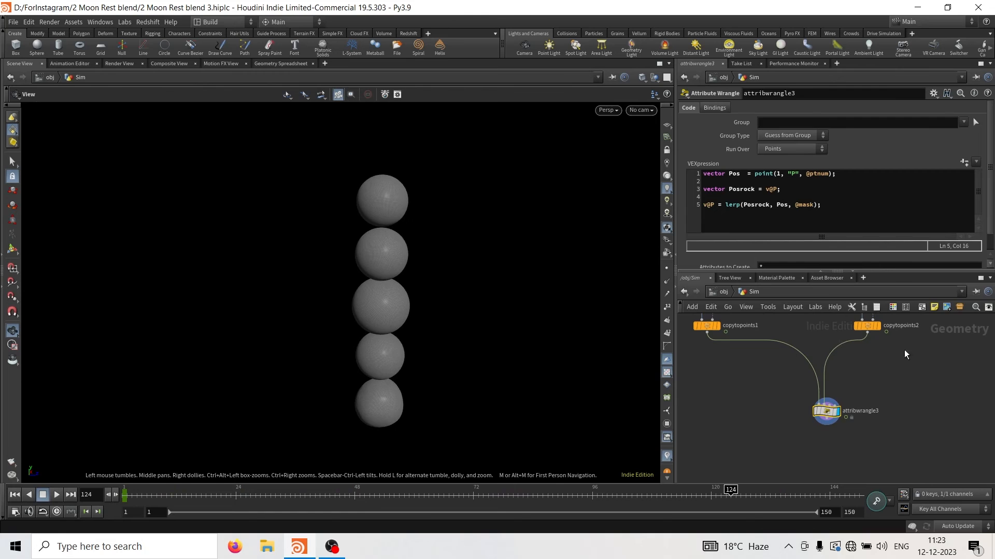
Step: Add an Attribute Remap node and insert it between attribwrangle2 and copytopoints2
scroll(905, 352, "down", 1)
middle_click_drag(906, 357, 850, 453)
middle_click_drag(861, 383, 849, 406)
scroll(825, 370, "up", 2)
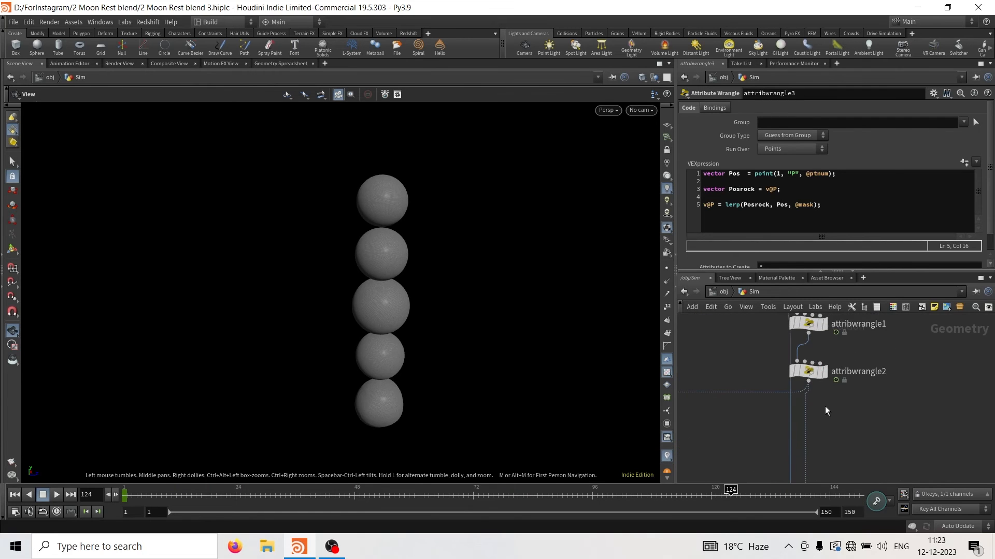
key("Tab")
type("are")
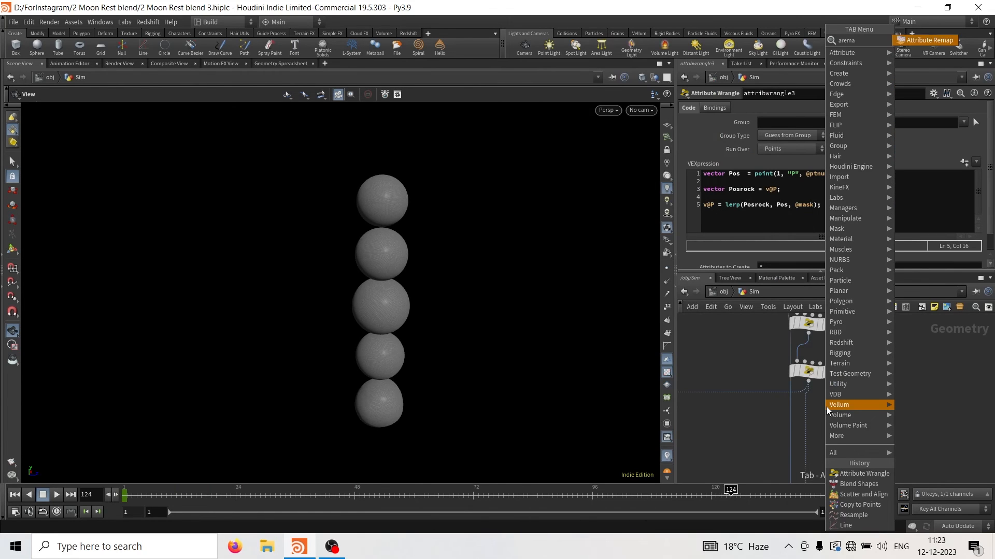
key("Return")
left_click(829, 429)
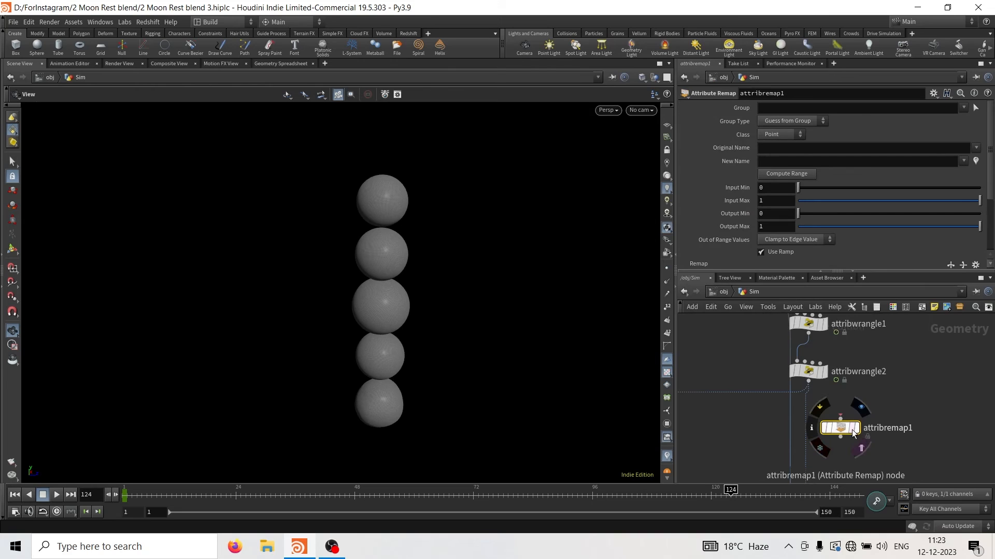
left_click_drag(829, 429, 802, 419)
middle_click_drag(855, 457, 931, 402)
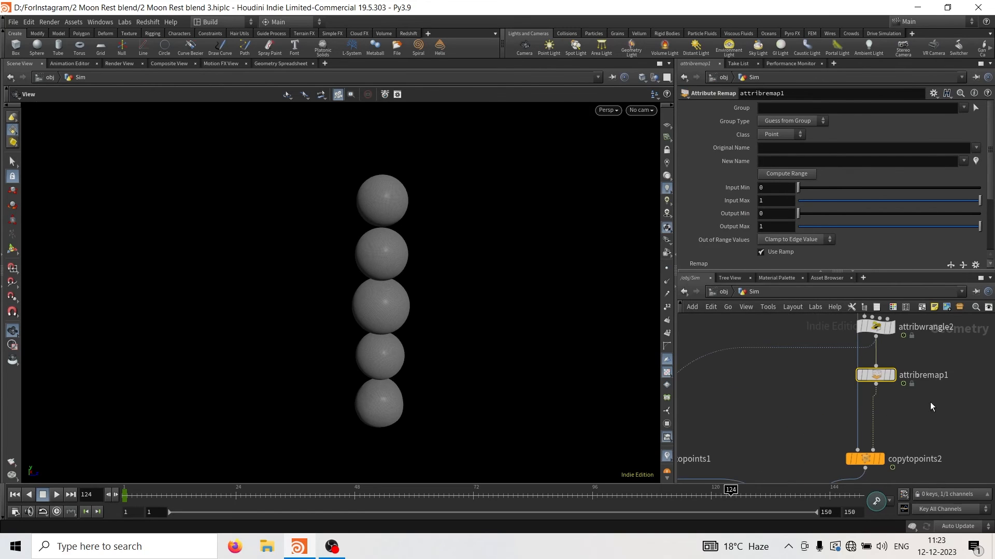
Step: Set the Original Name of attribremap1 to the mask attribute
left_click(976, 148)
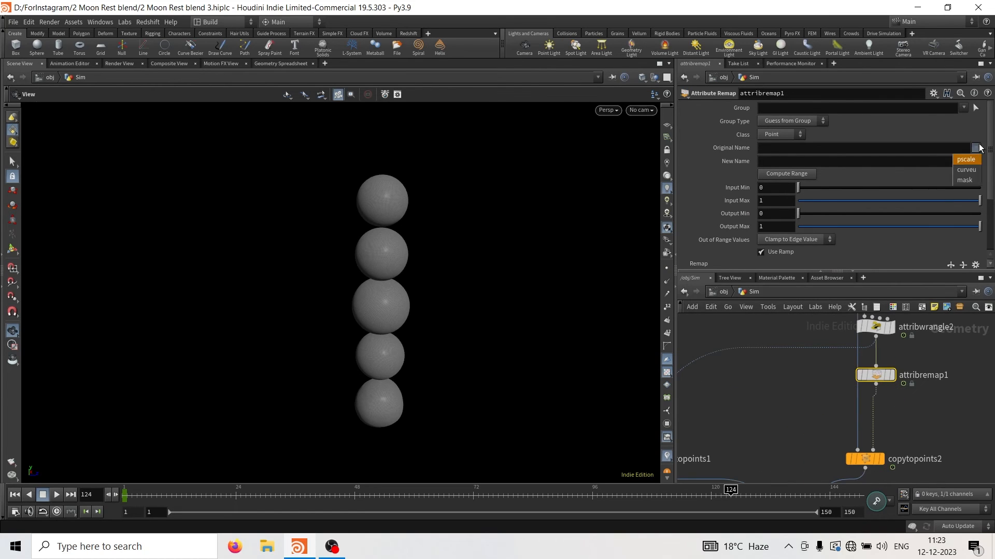
left_click(971, 180)
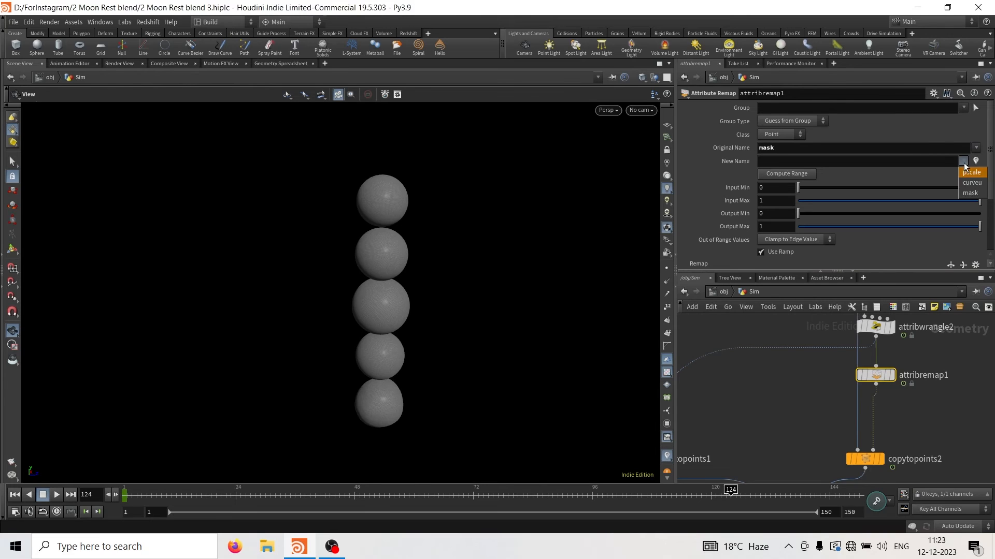
scroll(753, 192, "down", 3)
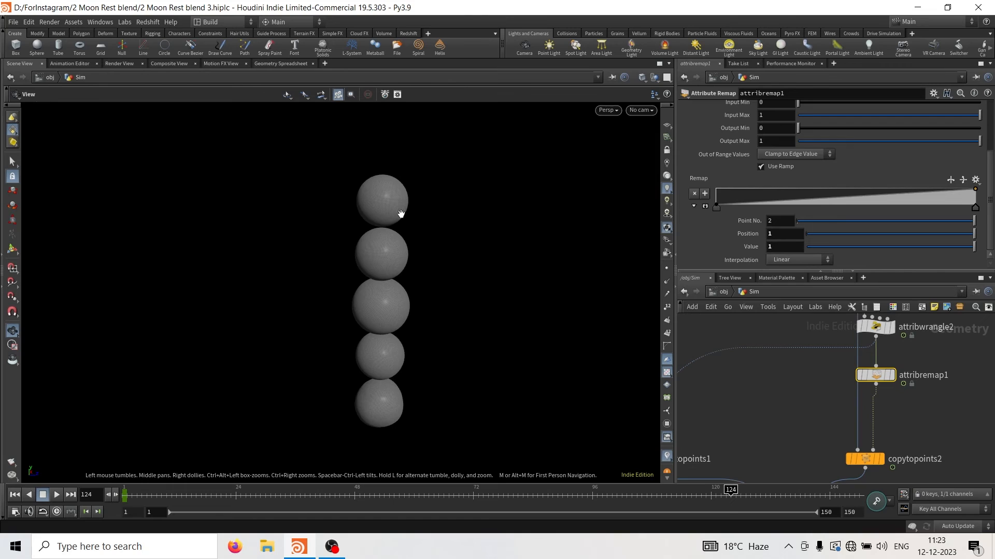
Step: Select attribwrangle3, scrub the blend through the early frames, and return to frame 1
scroll(815, 368, "down", 3)
middle_click_drag(817, 373, 821, 290)
scroll(828, 357, "up", 3)
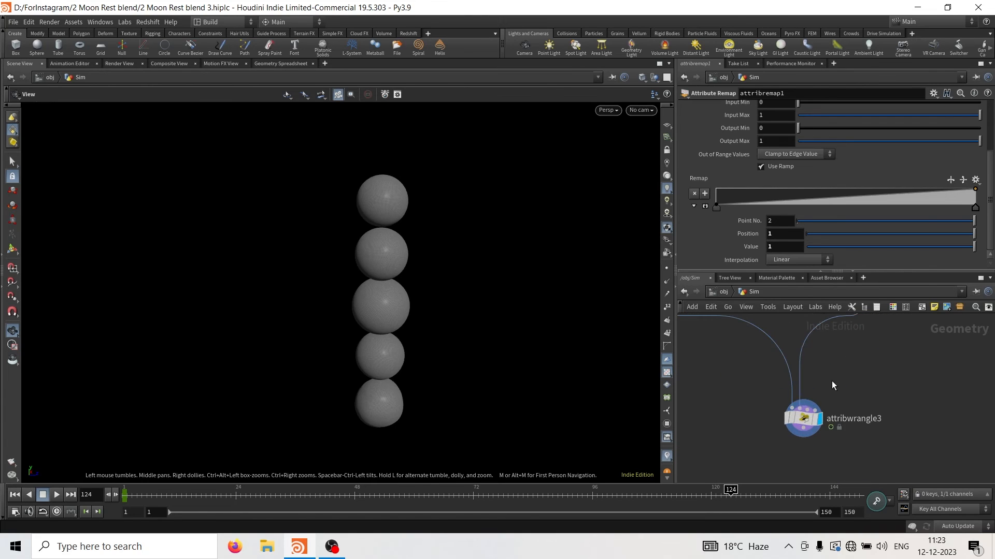
left_click(803, 419)
left_click(125, 497)
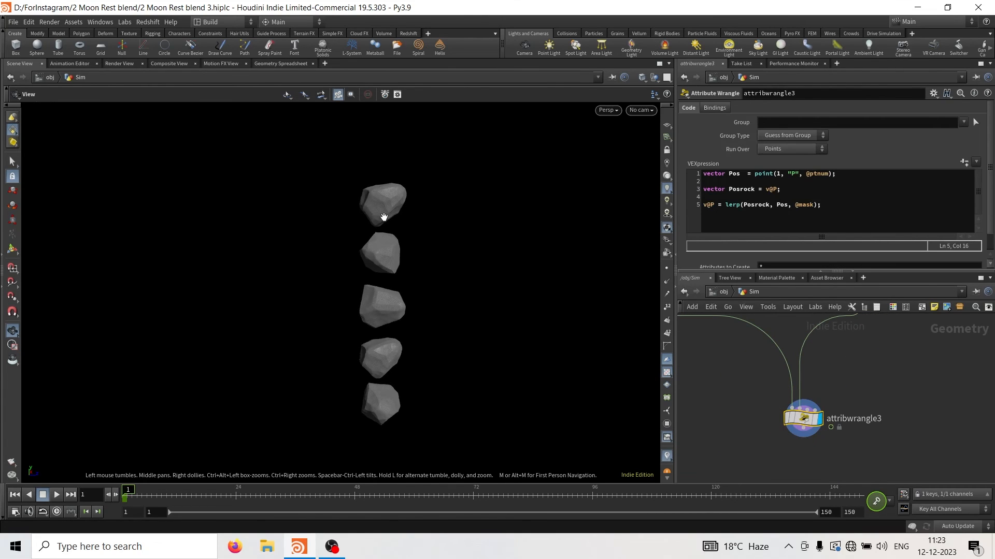
left_click_drag(195, 493, 265, 491)
left_click_drag(300, 490, 54, 493)
scroll(885, 359, "down", 3)
middle_click_drag(910, 334, 817, 477)
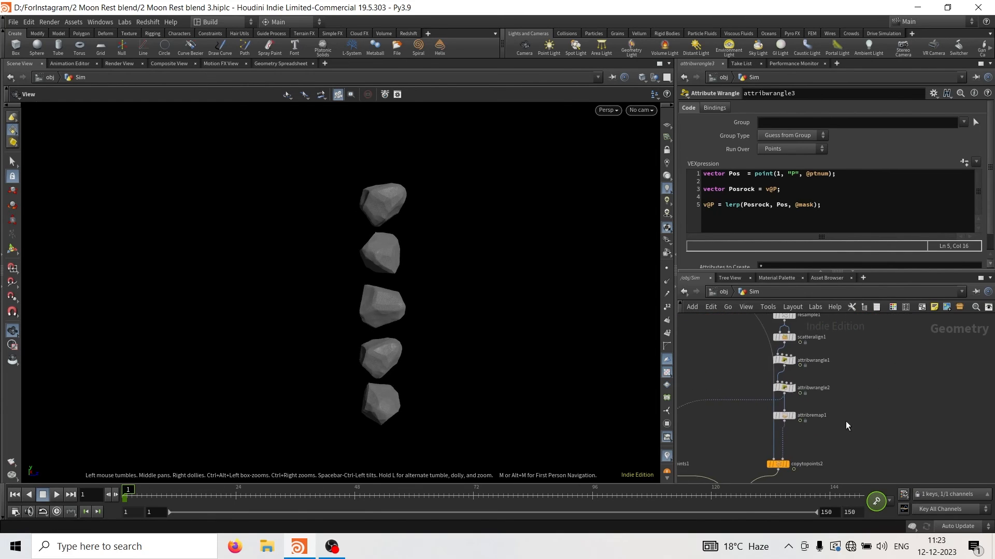
Step: In attribremap1's ramp, move the first point to position 0.244 and add a second point at 0.296 with value 1
scroll(785, 415, "up", 4)
left_click(785, 411)
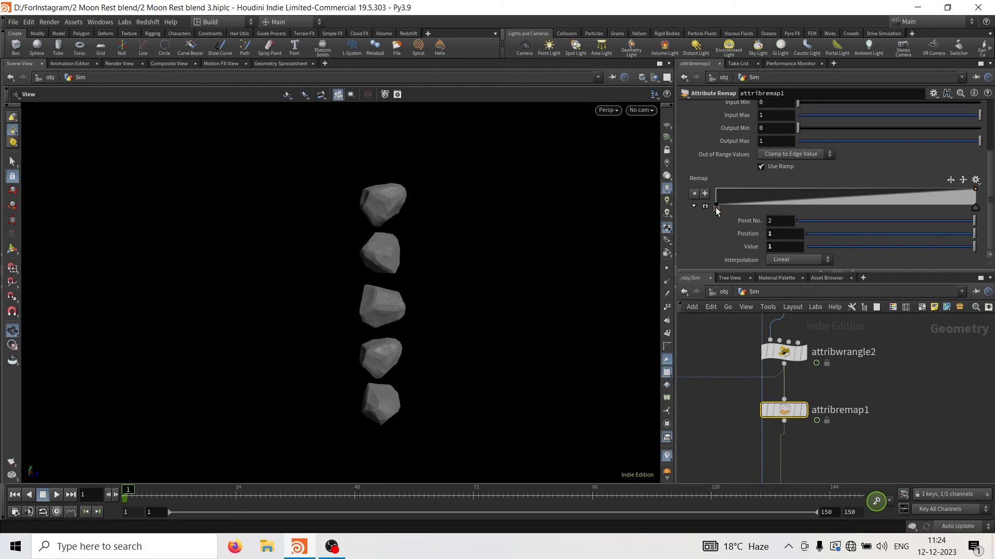
left_click_drag(715, 208, 746, 212)
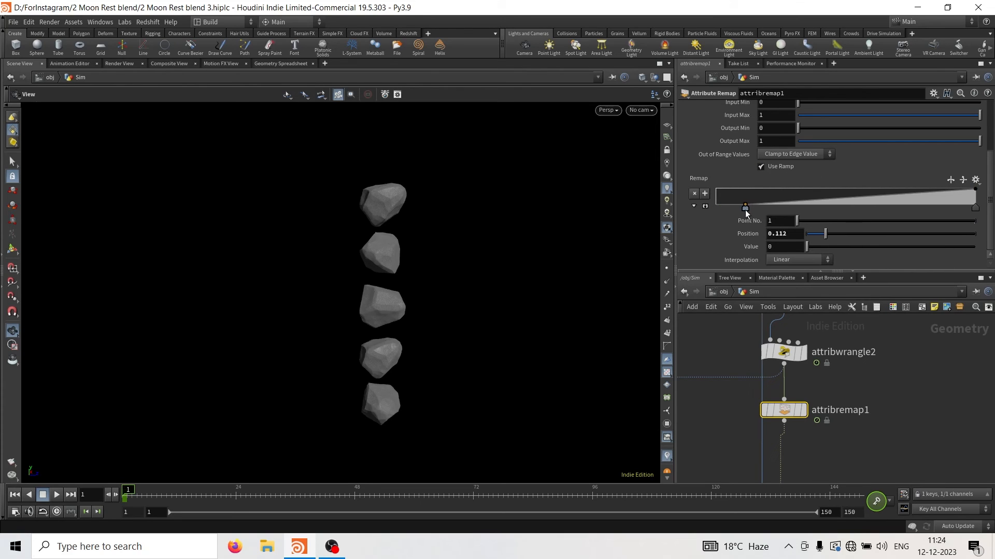
left_click_drag(746, 213, 779, 220)
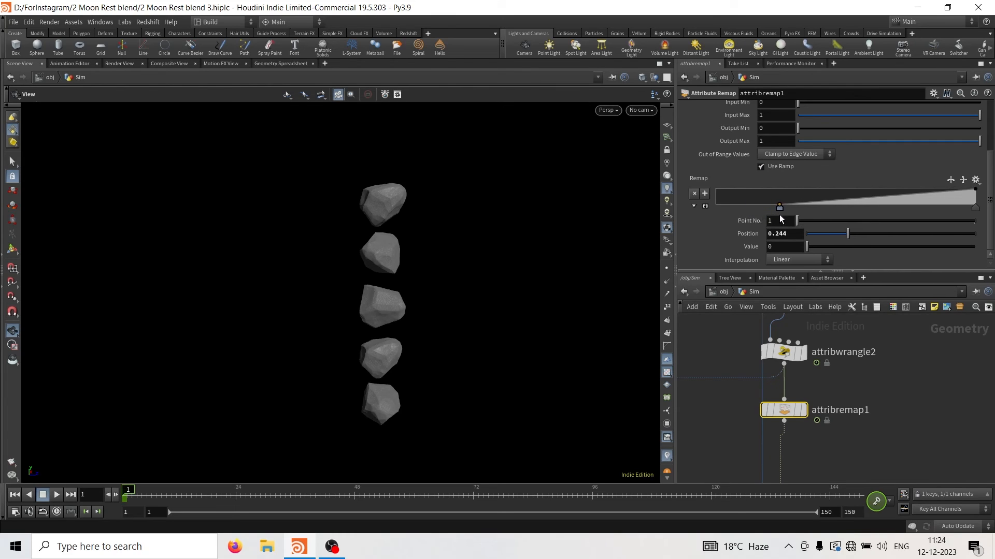
left_click(796, 204)
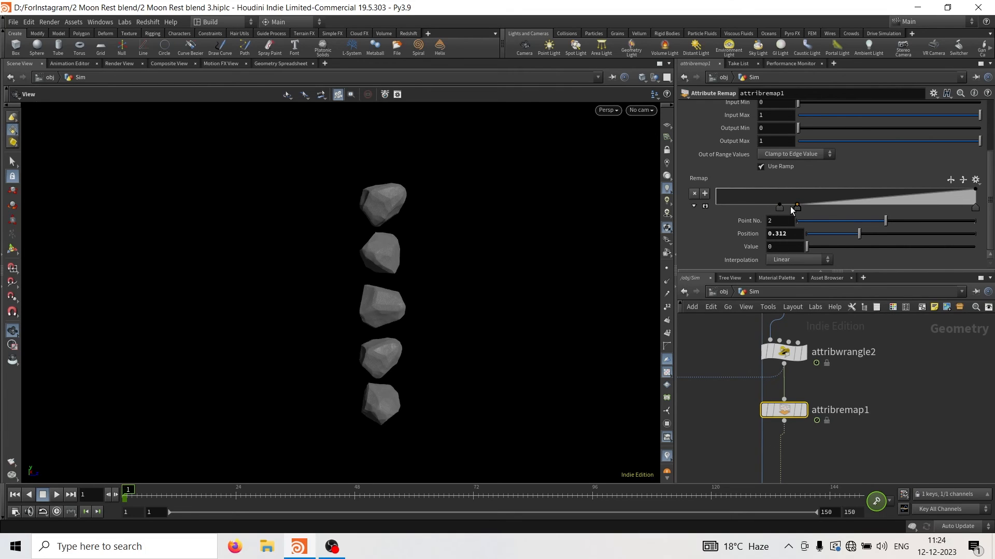
left_click_drag(796, 203, 792, 186)
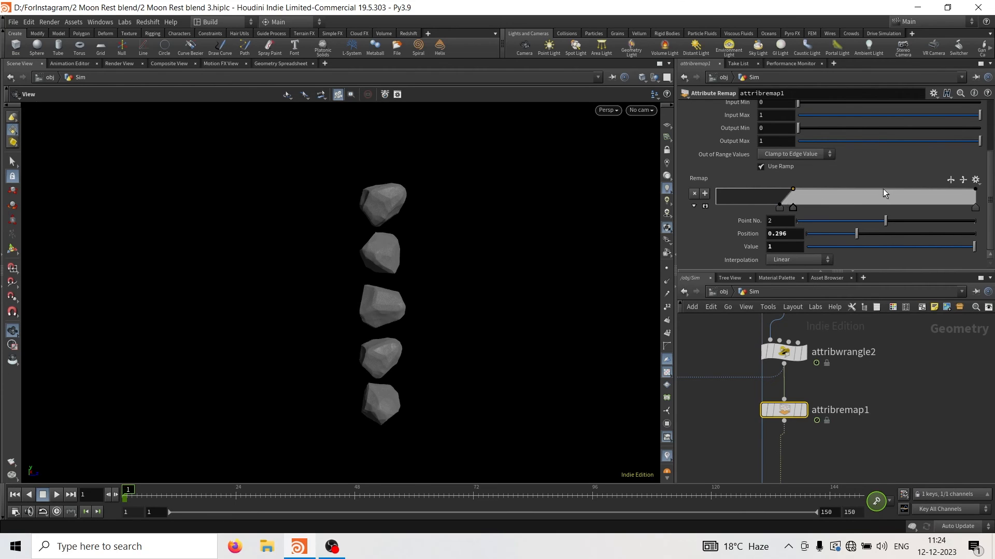
Step: Add a ramp point at about 0.64 with value 1 and move the end point to position 0.704 with value 0
left_click(910, 188)
left_click_drag(910, 188, 897, 188)
left_click_drag(973, 189, 897, 211)
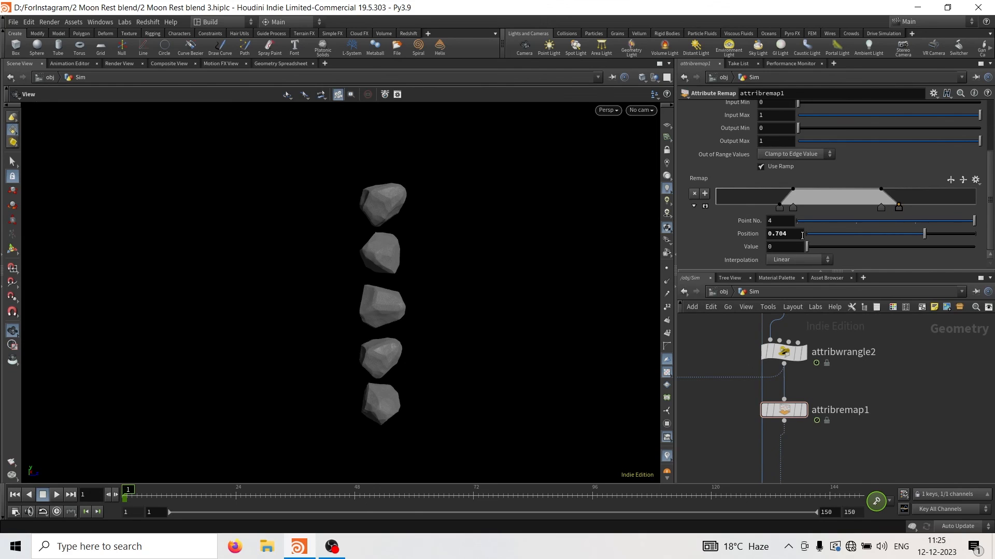
Step: Inspect the remap ramp's shape in its enlarged view and return it to the compact view
left_click(704, 208)
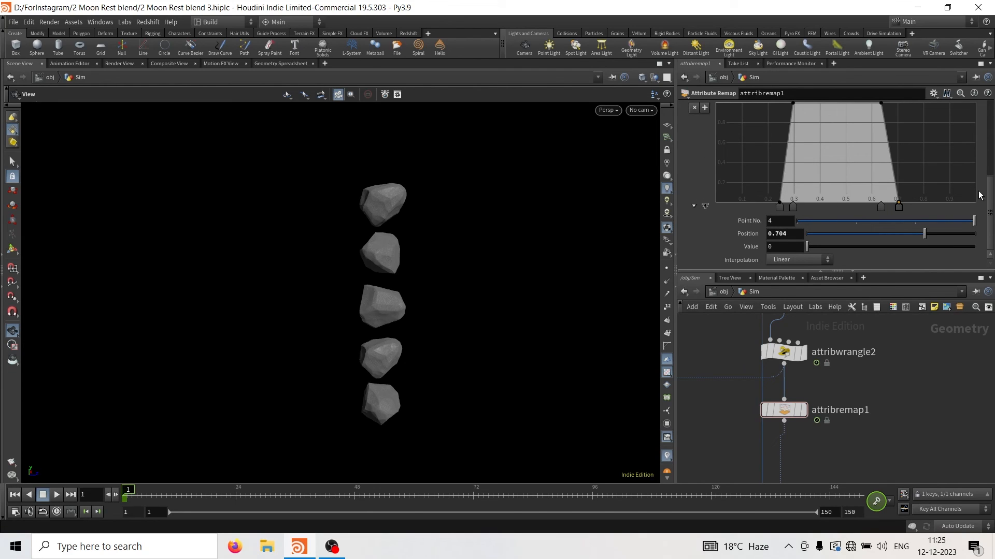
scroll(988, 207, "up", 2)
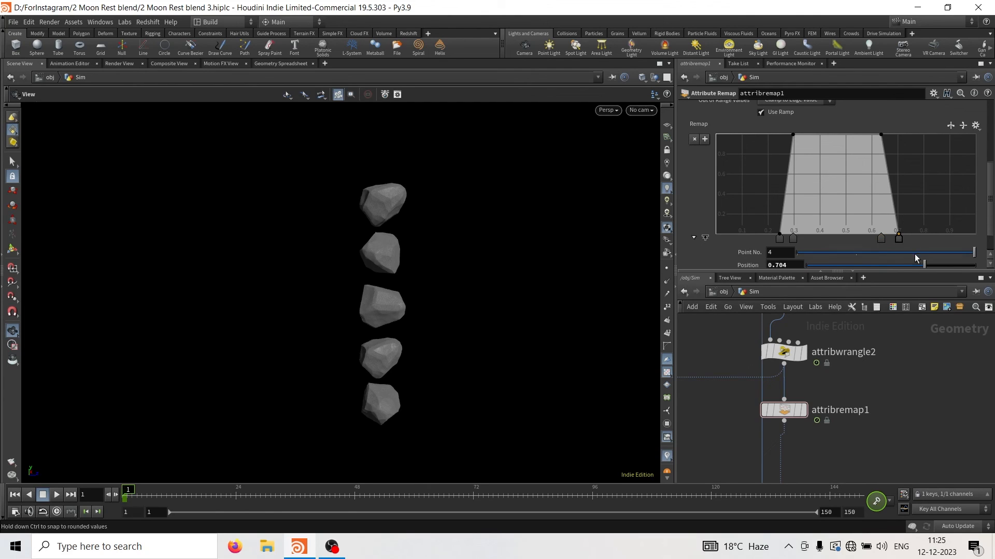
left_click(704, 237)
Step: Select all four points of the remap ramp and set their interpolation to B-Spline
left_click(780, 225)
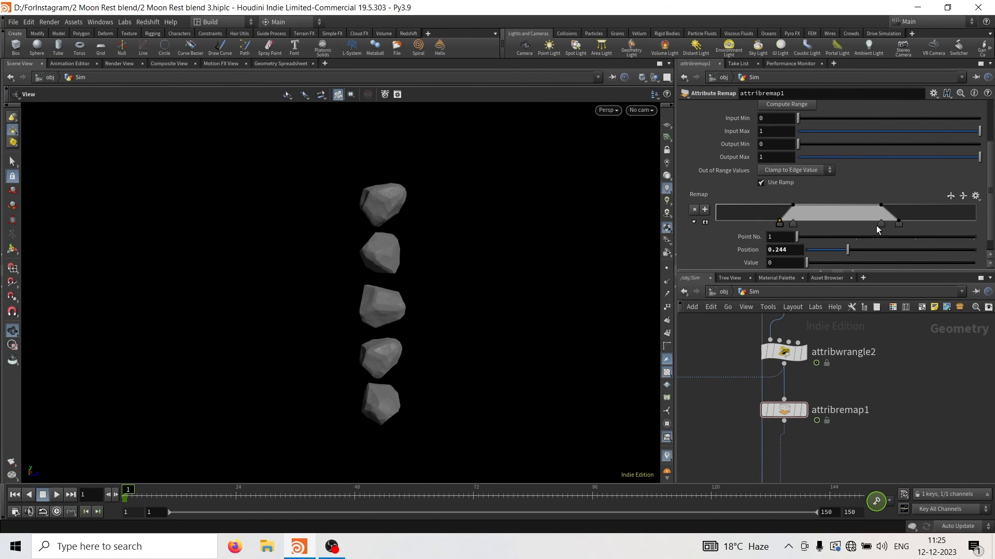
left_click(896, 225)
right_click(896, 225)
mouse_move(903, 232)
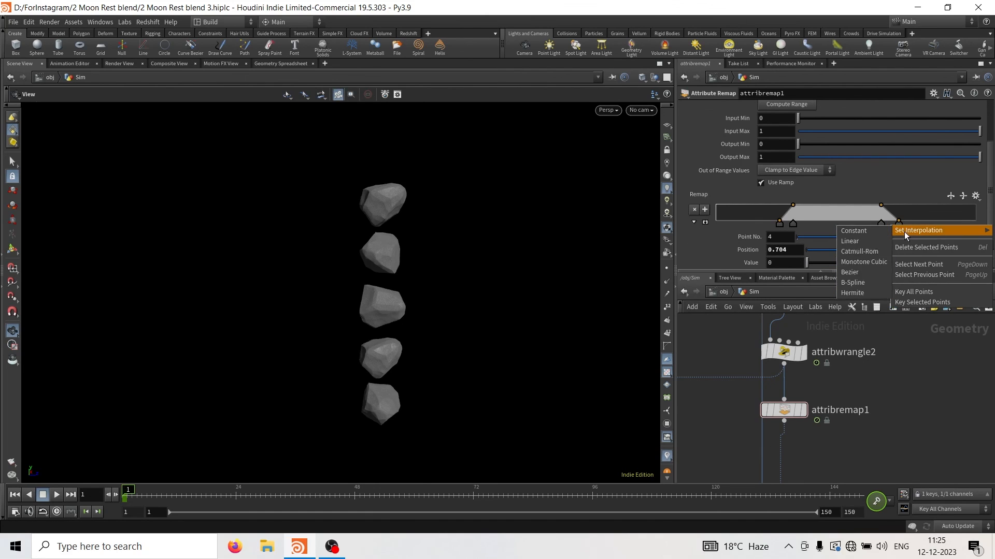
left_click(861, 284)
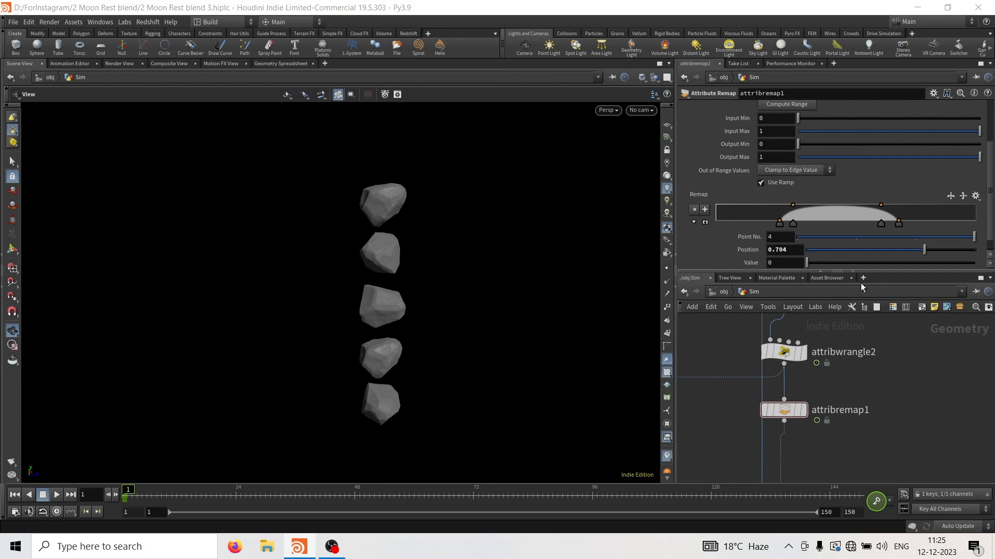
Step: Rewire the target points input of copytopoints1 from attribwrangle2 to attribremap1
scroll(880, 362, "down", 3)
middle_click_drag(878, 371, 877, 356)
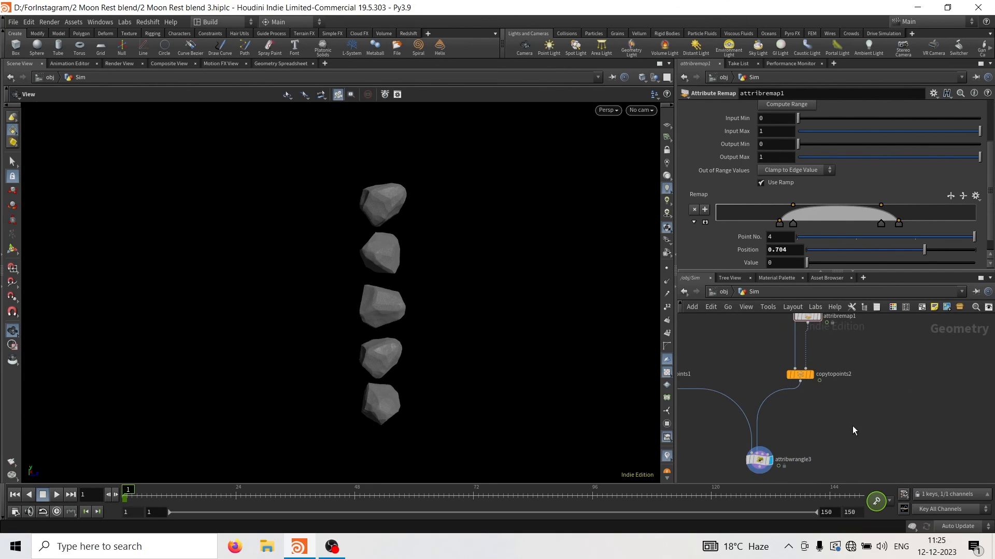
middle_click_drag(855, 428, 932, 463)
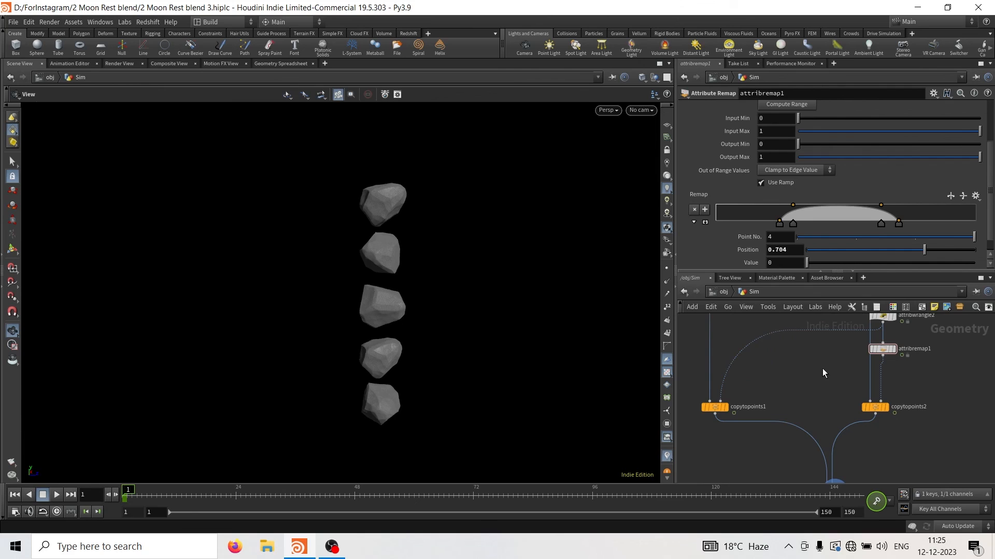
left_click_drag(807, 335, 876, 360)
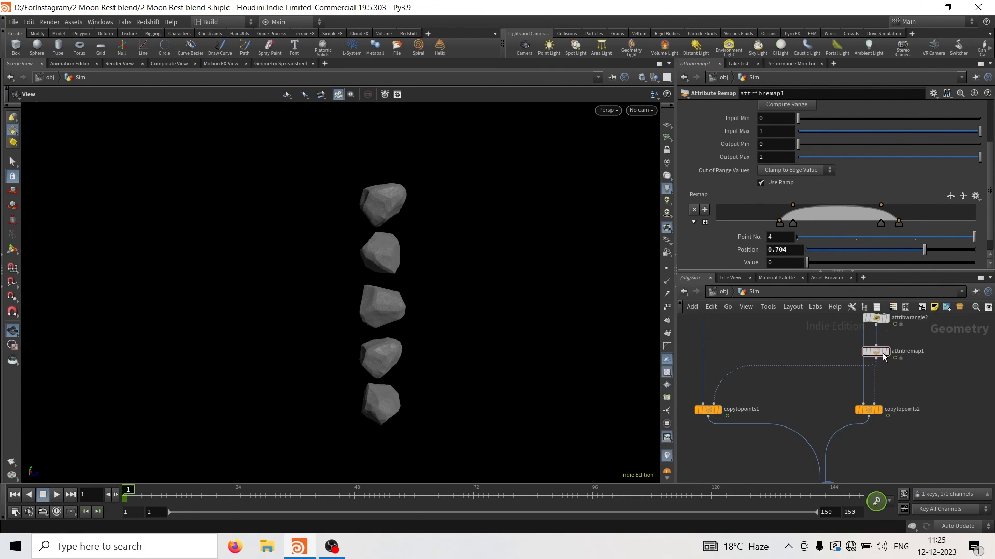
Step: Select copytopoints1 and copytopoints2 in turn to review the two branches fed by attribremap1
scroll(927, 436, "down", 2)
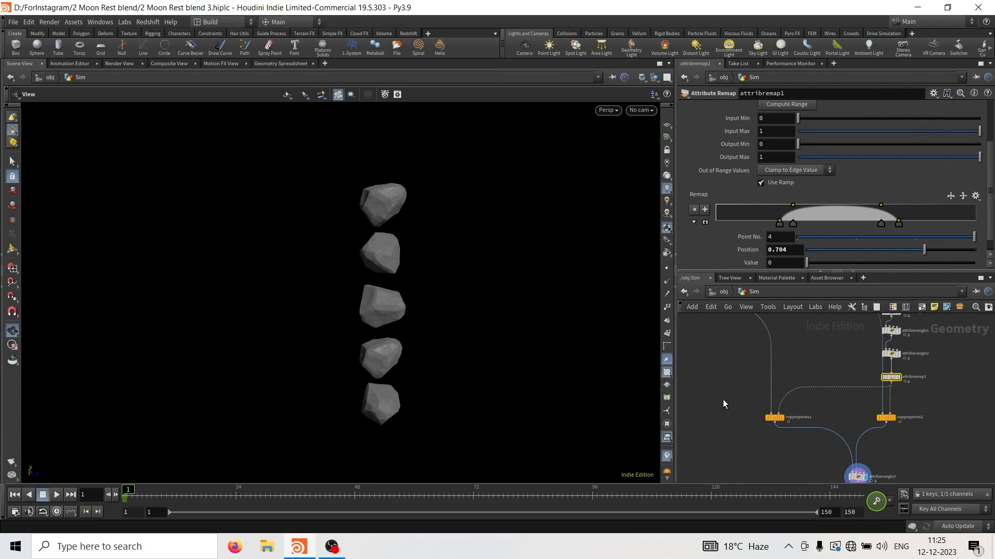
left_click_drag(724, 404, 819, 434)
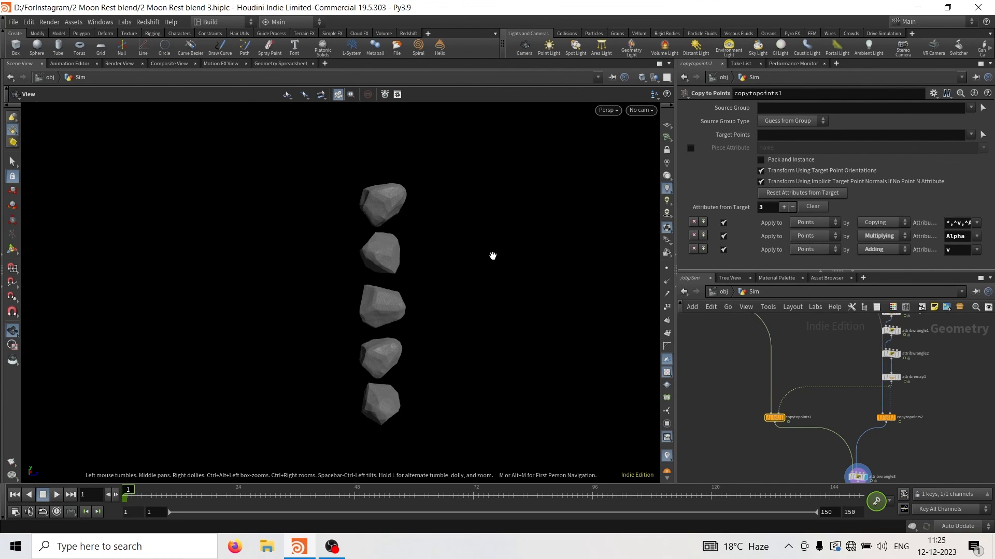
left_click_drag(913, 438, 862, 412)
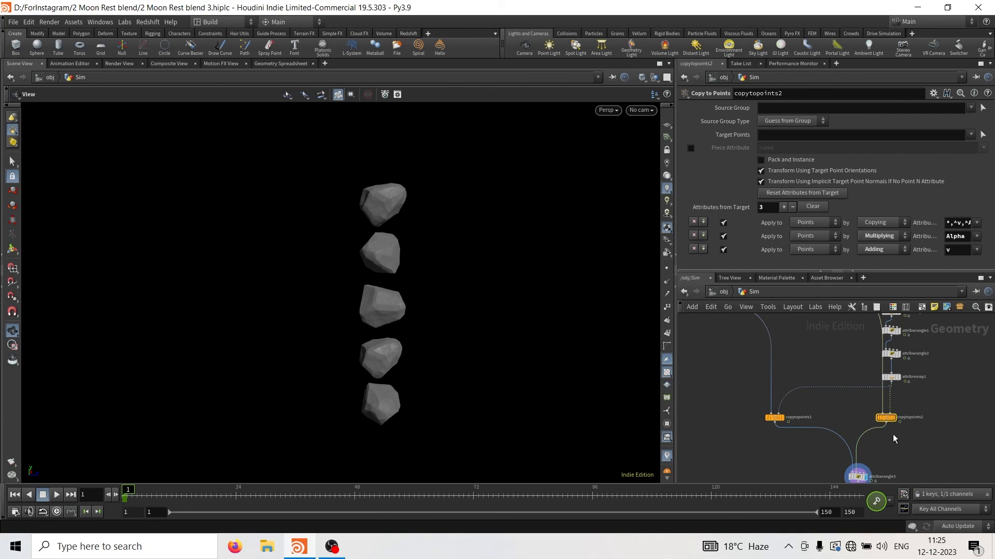
Step: Select attribwrangle3, play the remapped blend from frame 1 to frame 148, and scrub back through the timeline
middle_click_drag(892, 435, 891, 356)
scroll(873, 398, "up", 3)
left_click(848, 405)
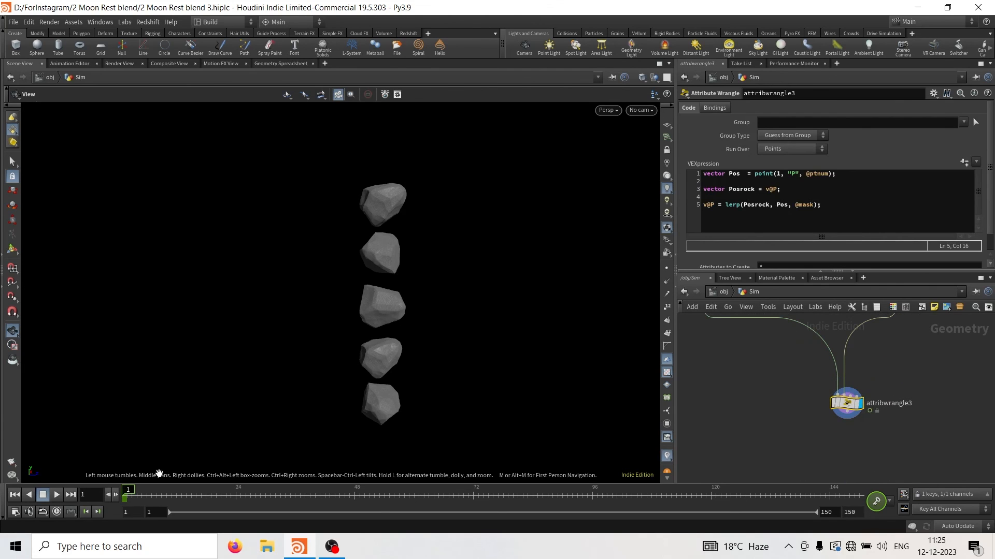
left_click(54, 497)
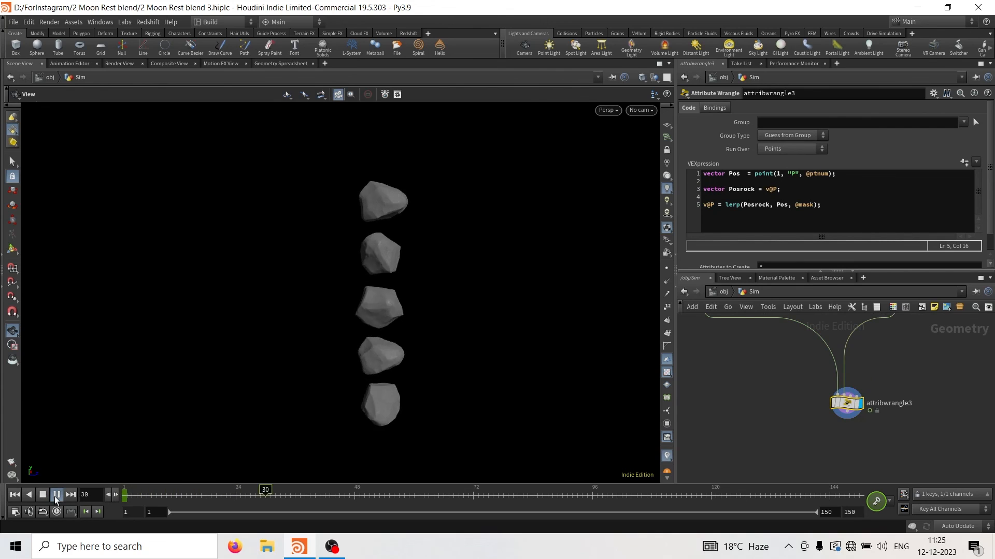
left_click(54, 497)
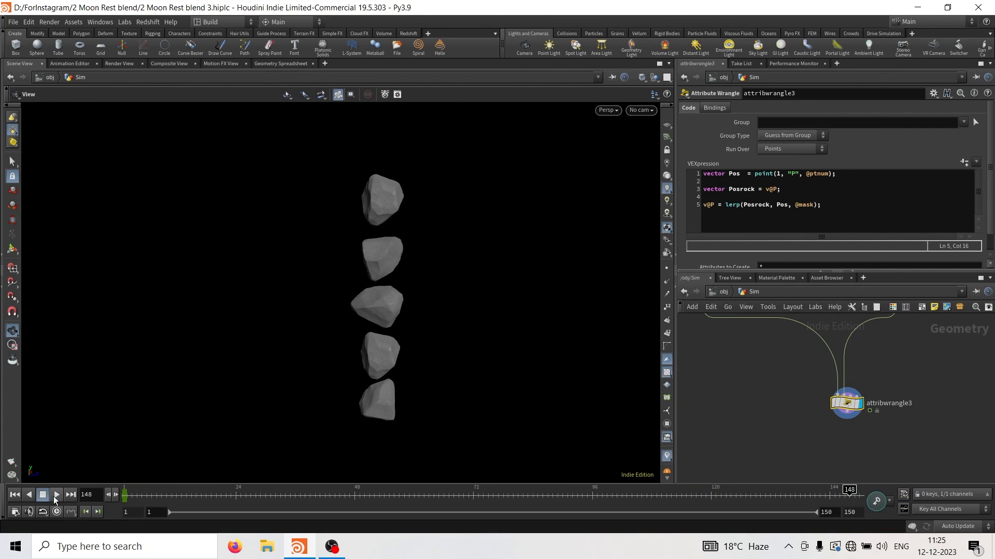
left_click_drag(157, 493, 655, 460)
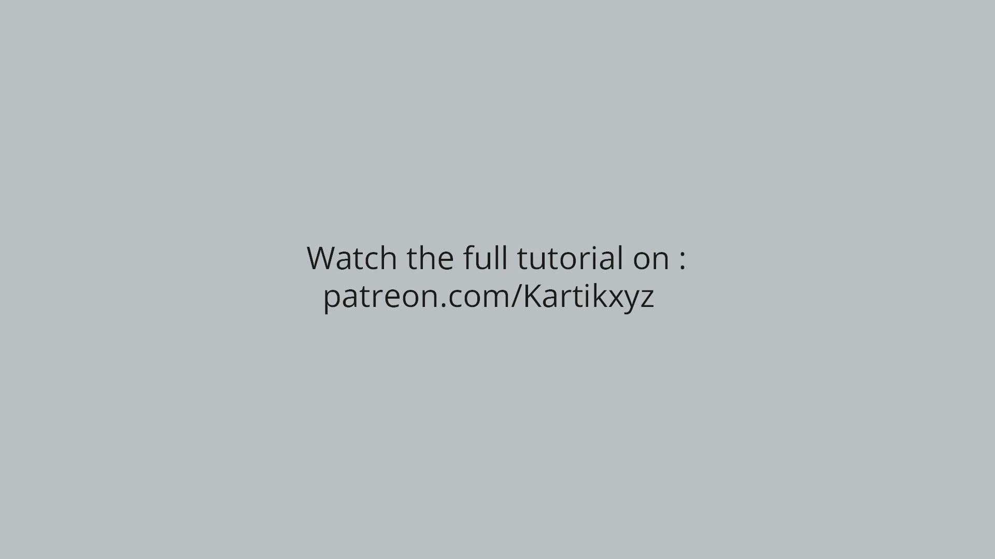